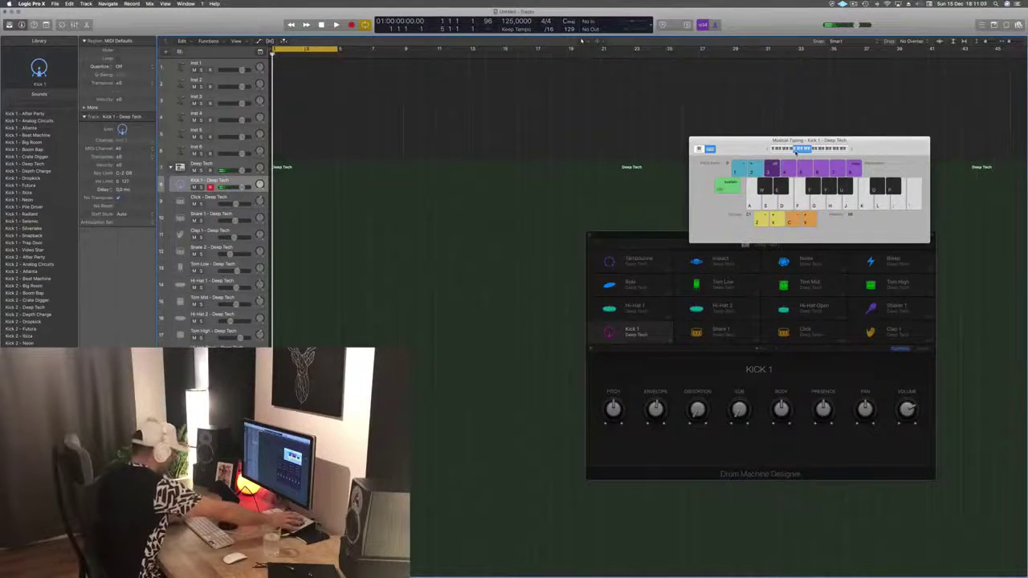
Step: Record a one-bar kick pattern on the Kick 1 track with Musical Typing
key("a")
key("a")
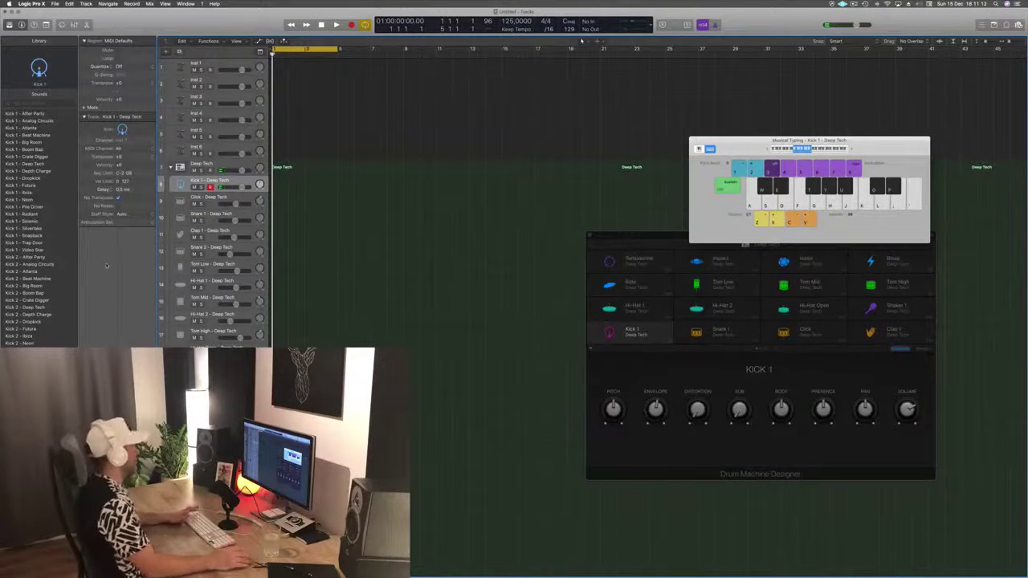
key("r")
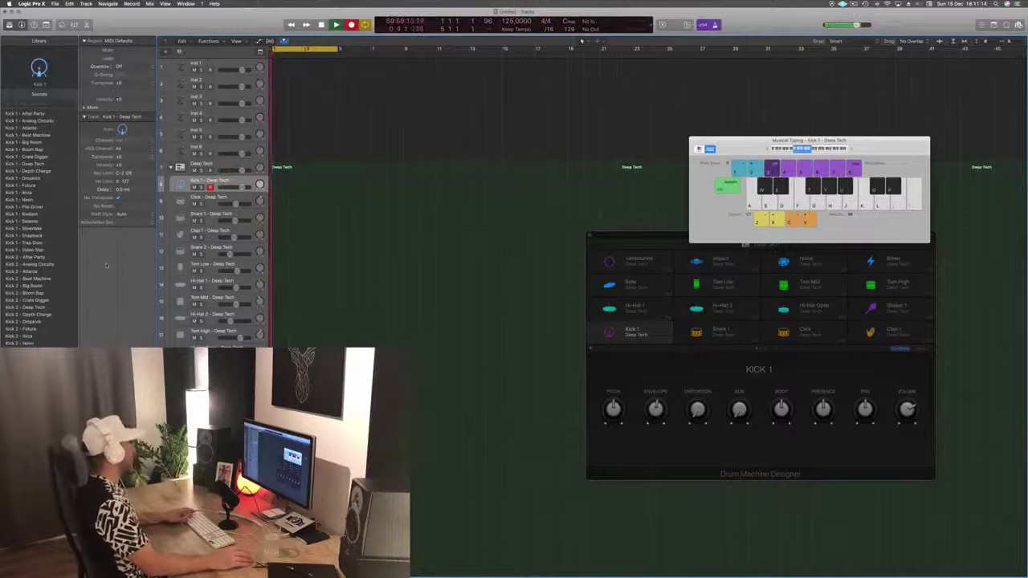
key("a")
key("a")
key("a")
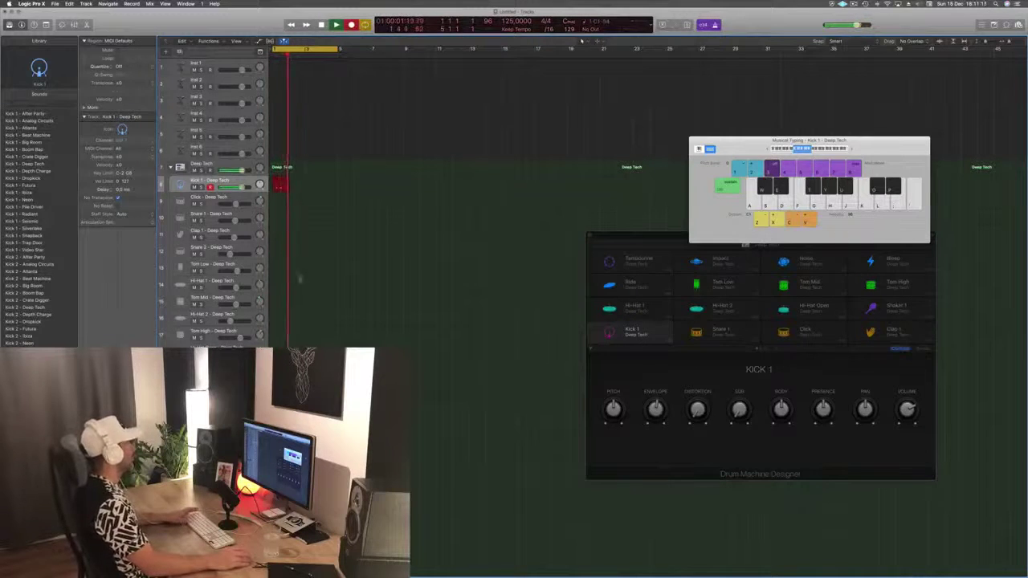
key("space")
Step: Show the recorded kick region in the Piano Roll, quantize all its notes and play it back
key("p")
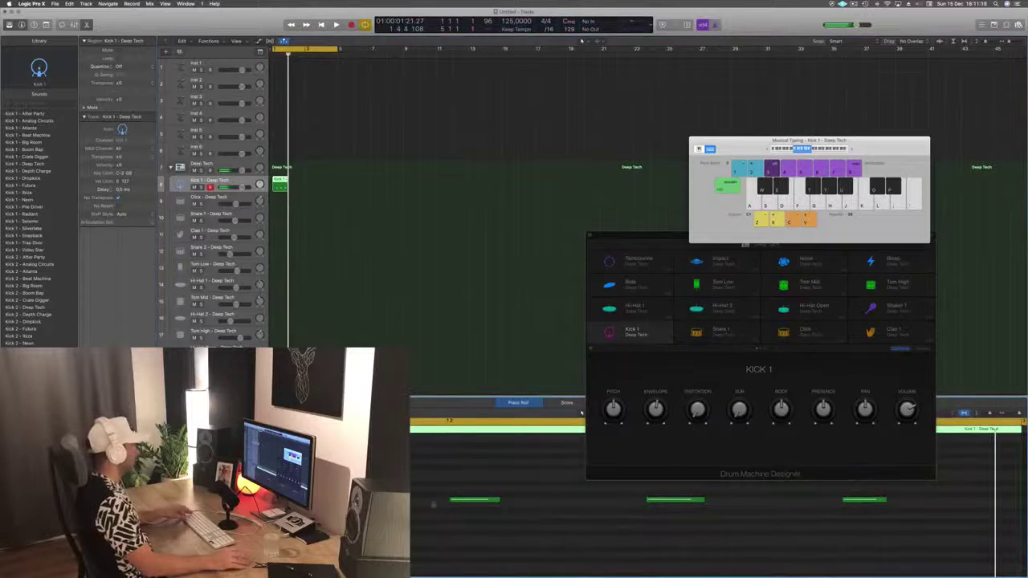
key("super+Left")
left_click_drag(245, 484, 704, 547)
key("q")
key("space")
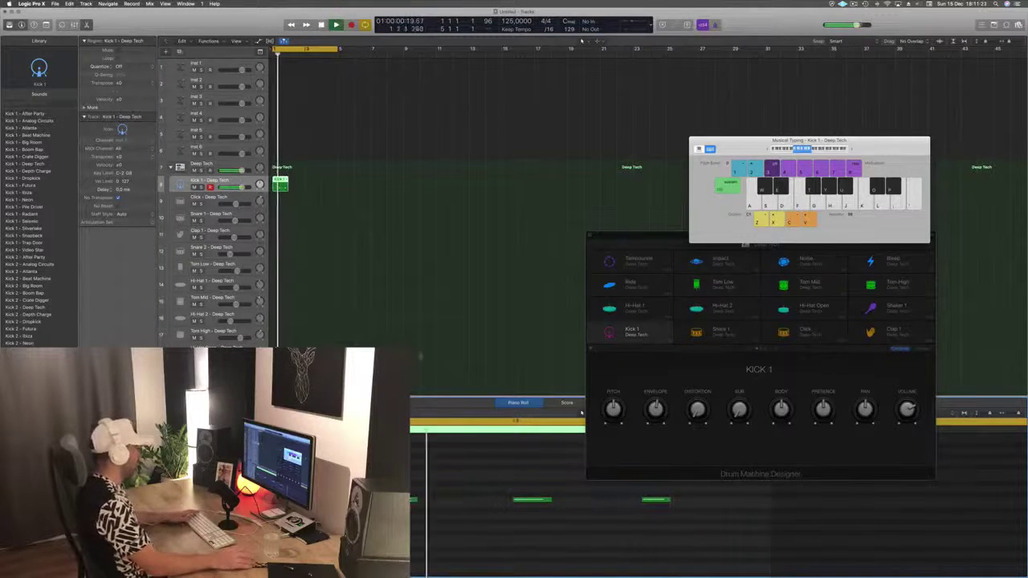
key("space")
Step: Duplicate the one-bar kick region until it fills the four-bar cycle, and enlarge the Kick 1 track's height
left_click_drag(284, 184, 319, 188)
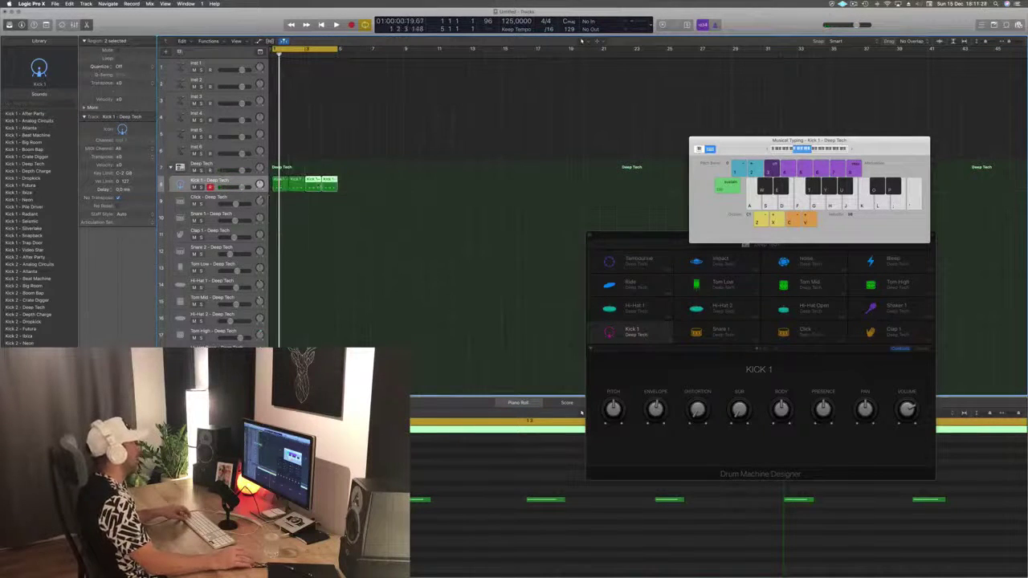
left_click(324, 137)
key("space")
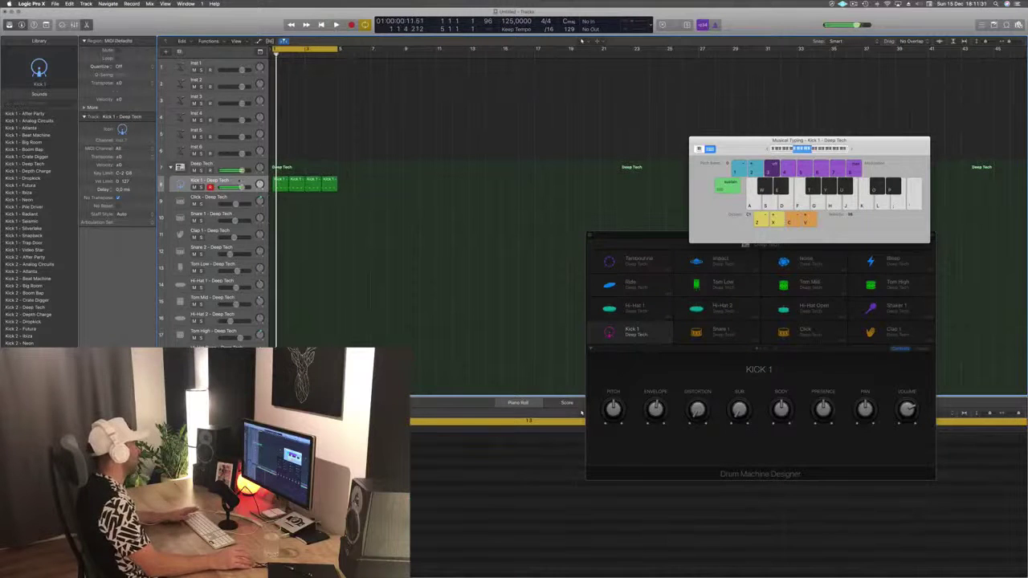
key("super+a")
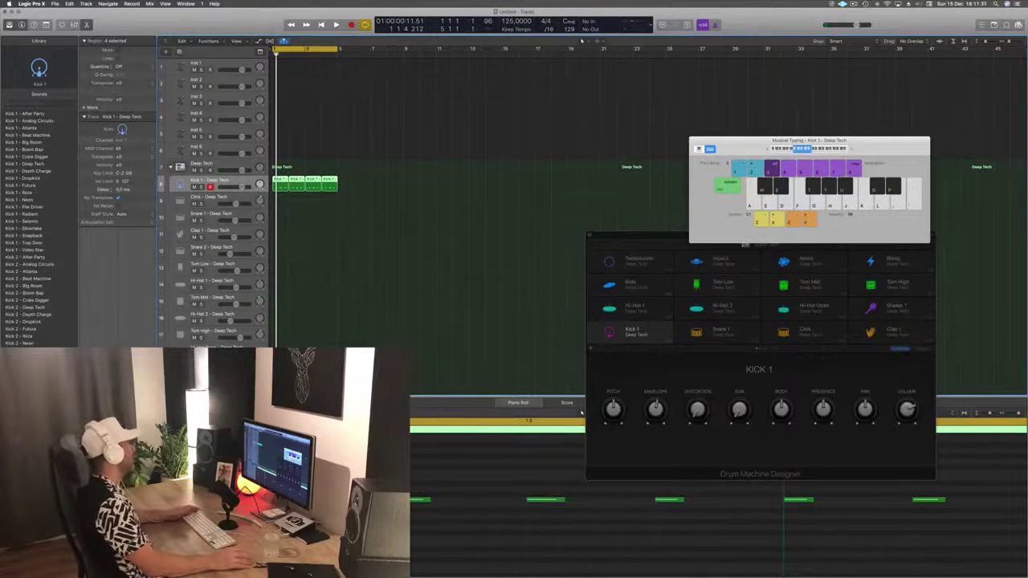
key("ctrl+z")
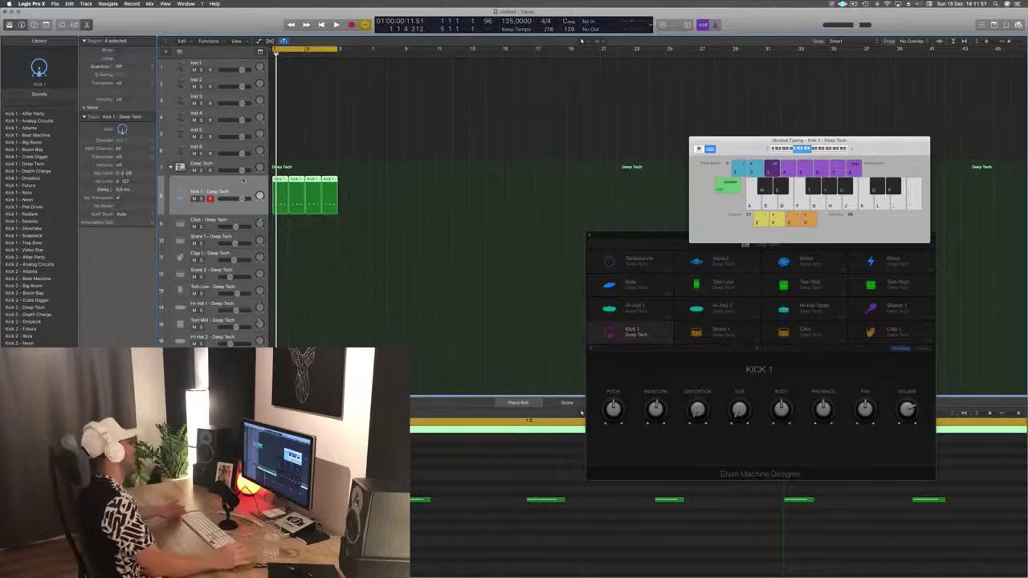
key("a")
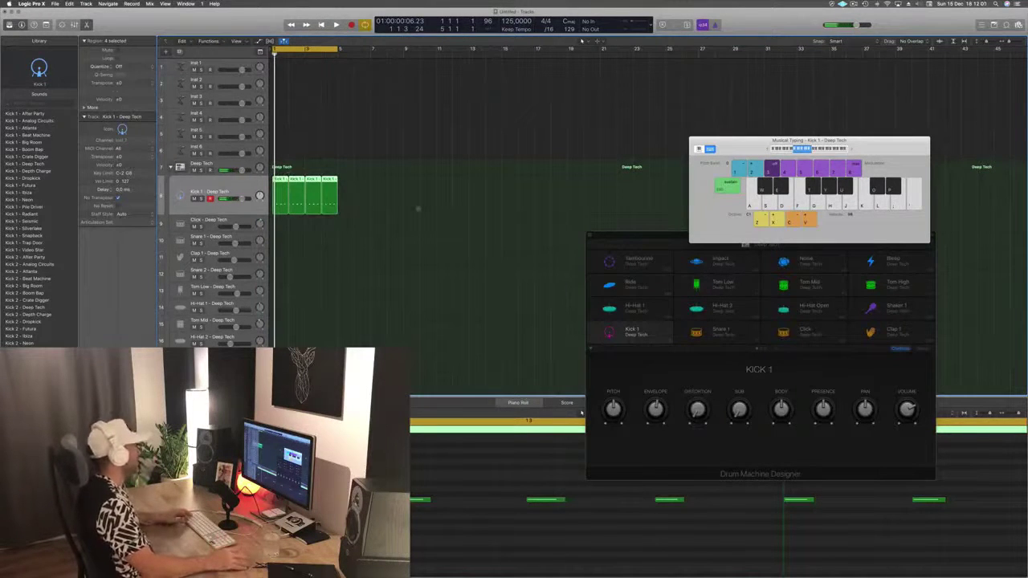
Step: Copy the first kick region onto the Snare 1 track at bar 1
left_click(279, 183)
left_click_drag(280, 191, 278, 267)
left_click(282, 185)
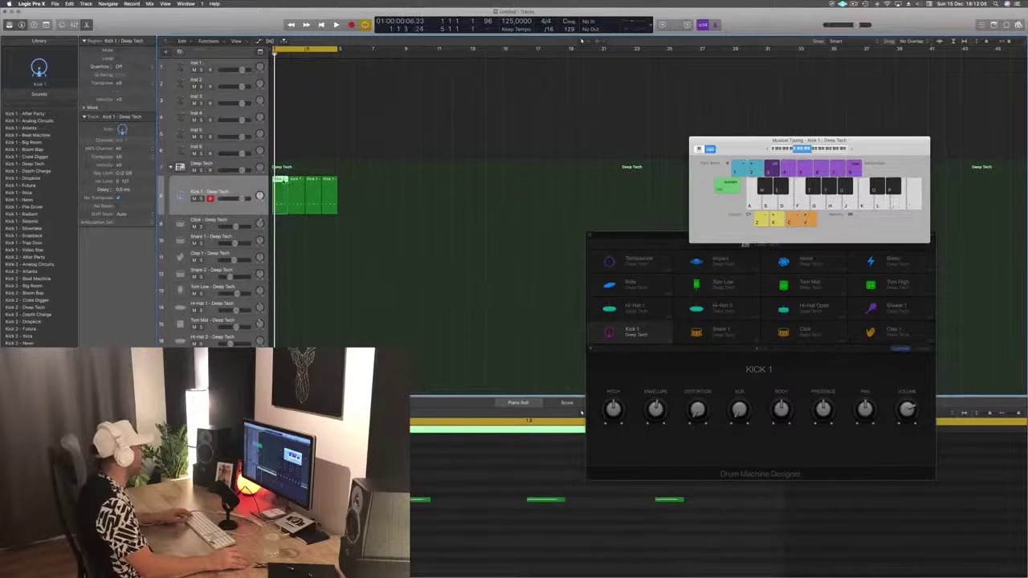
left_click_drag(282, 186, 284, 276)
left_click(283, 183)
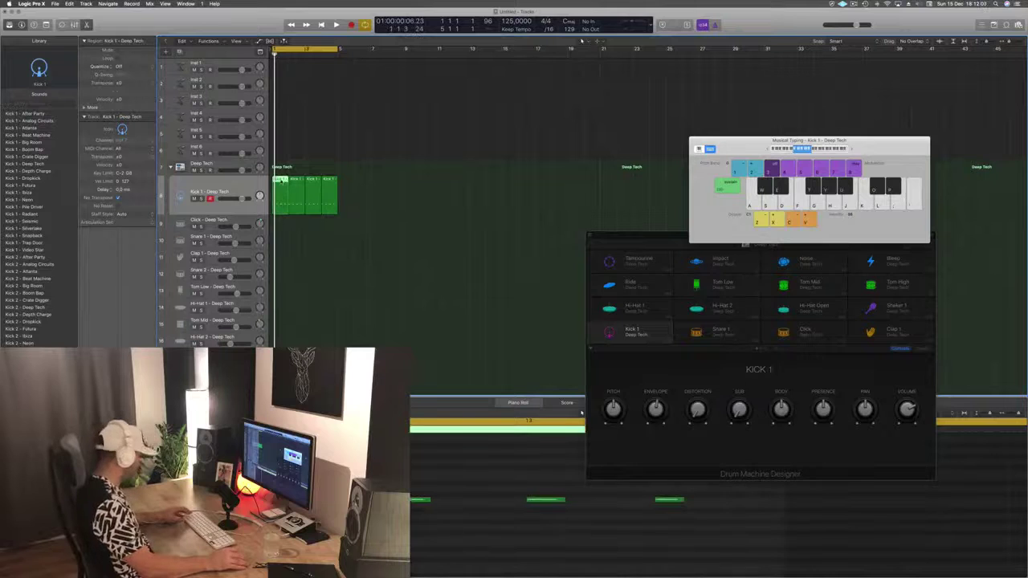
left_click_drag(283, 183, 281, 249)
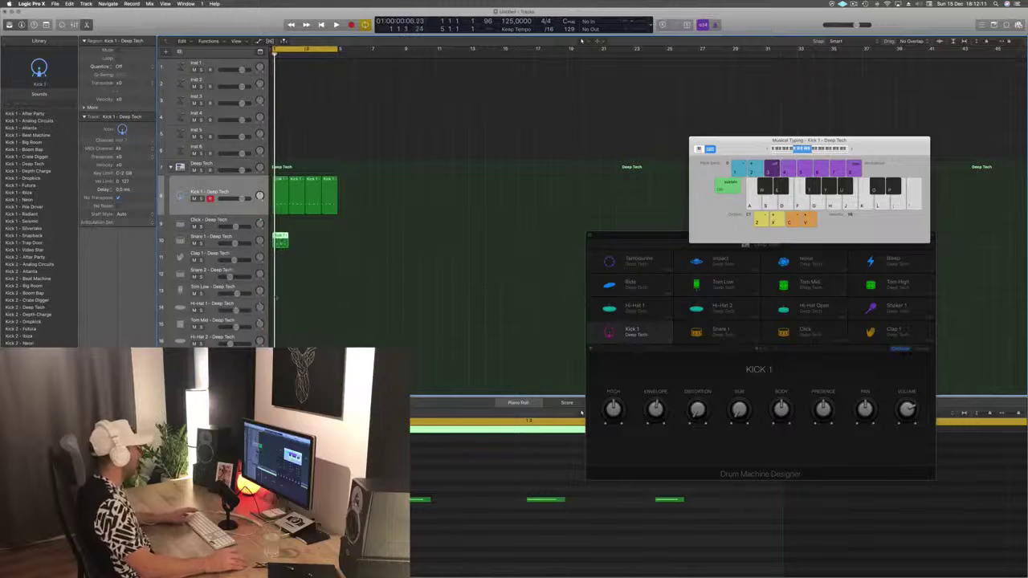
Step: Move all notes of the region on the Snare 1 track up two semitones so they trigger the snare
key("space")
left_click_drag(281, 459, 685, 539)
left_click_drag(281, 480, 683, 526)
key("alt+Up")
key("alt+Up")
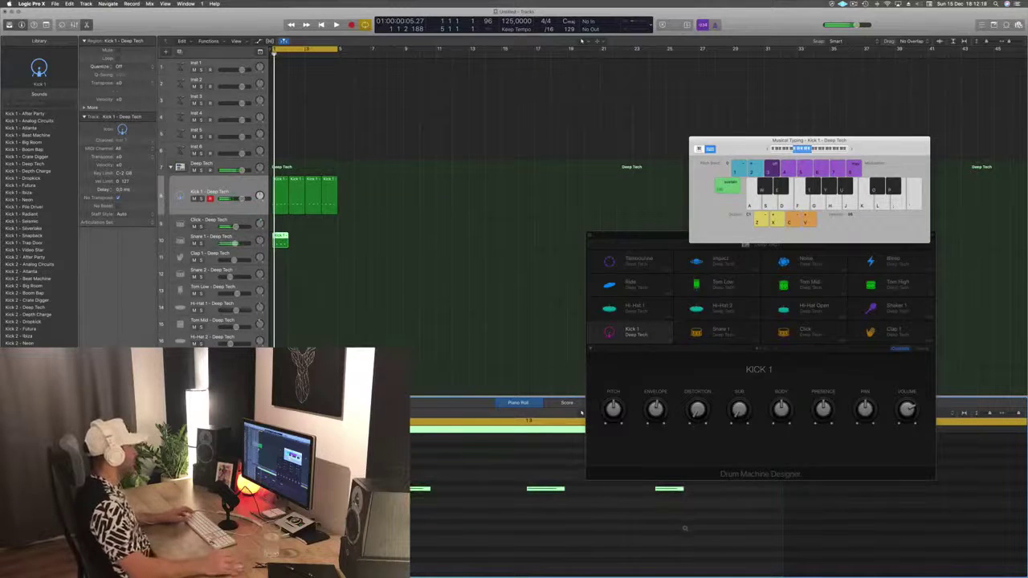
Step: Delete the beat 3 note from the Snare 1 region and play the pattern with the kick
left_click(684, 527)
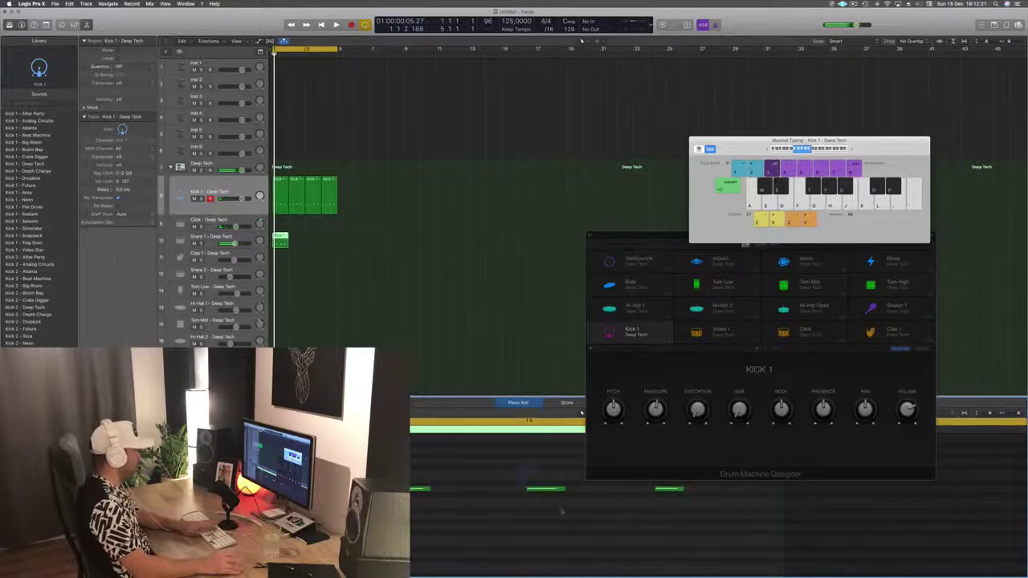
key("space")
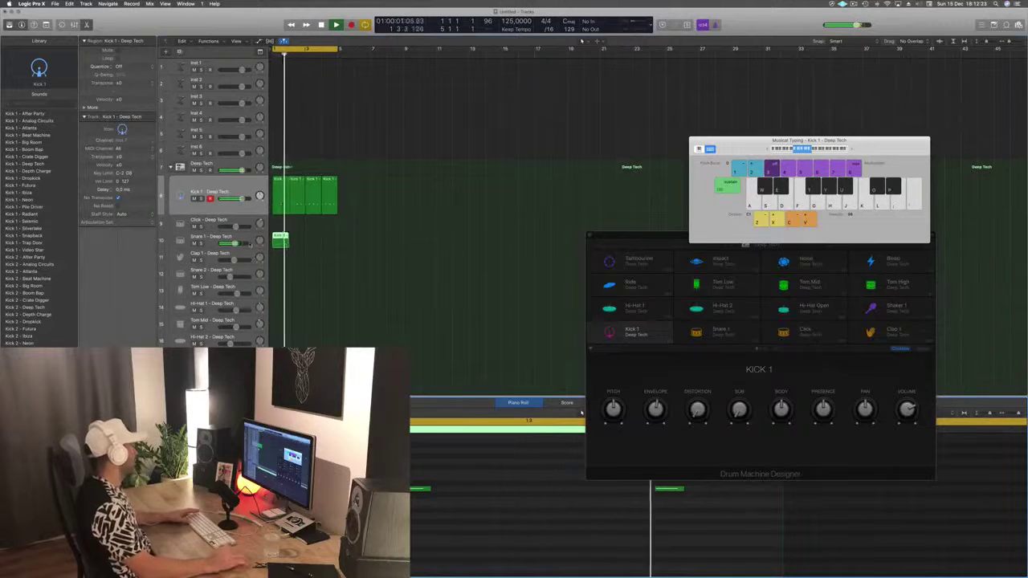
key("space")
Step: Lower the Snare 1 track's volume slightly and duplicate its region to fill the four-bar cycle
left_click(213, 243)
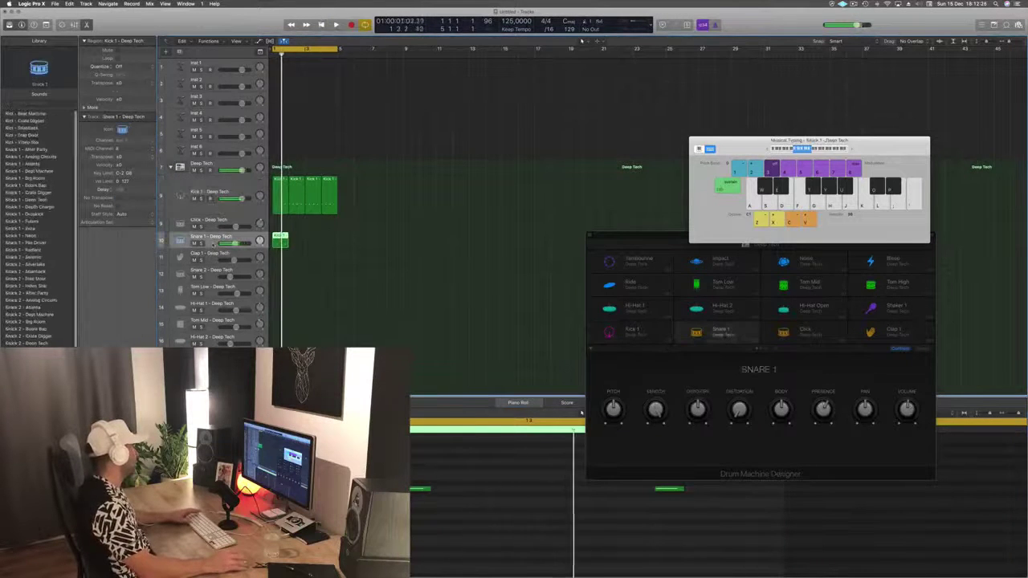
key("space")
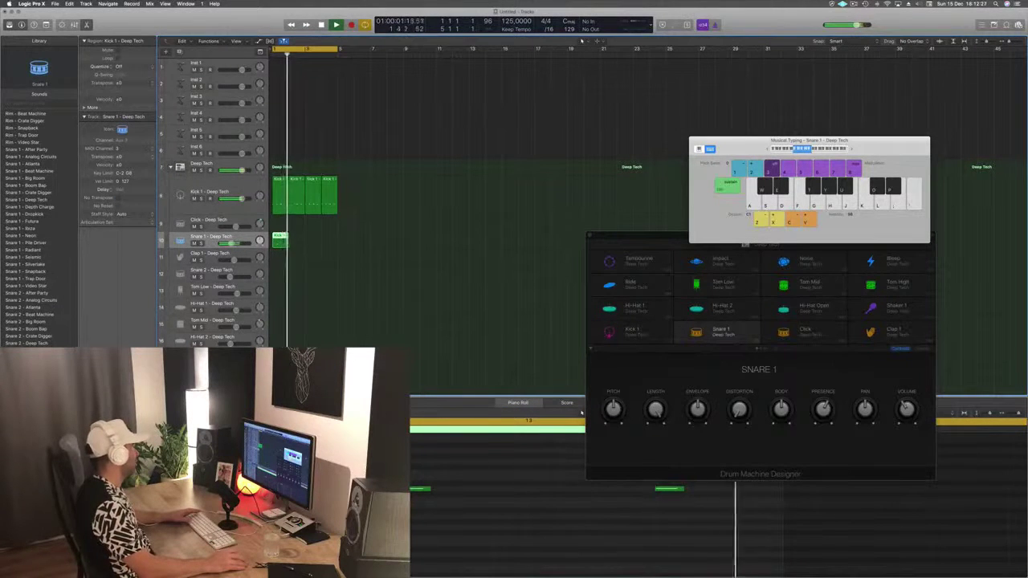
left_click_drag(280, 240, 316, 245)
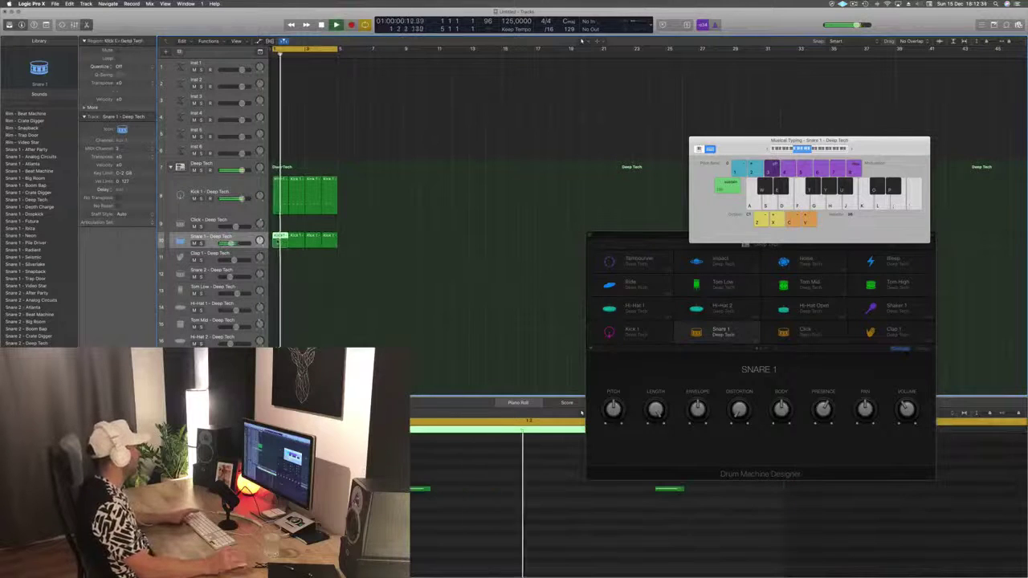
key("space")
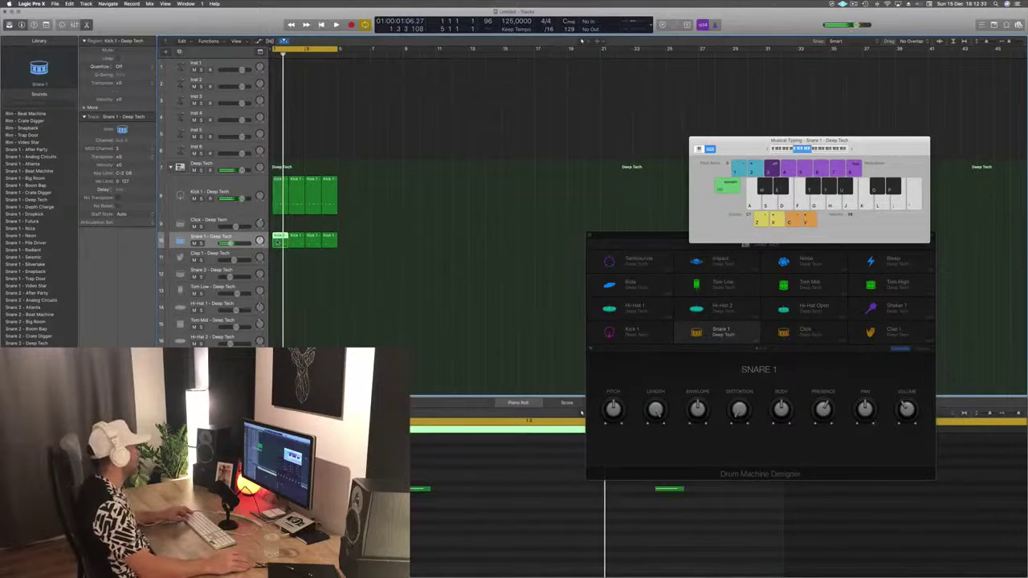
Step: Copy the first kick region to the Hi-Hat 1 track and move its notes up six semitones and onto the off-beats
left_click_drag(277, 198, 279, 307)
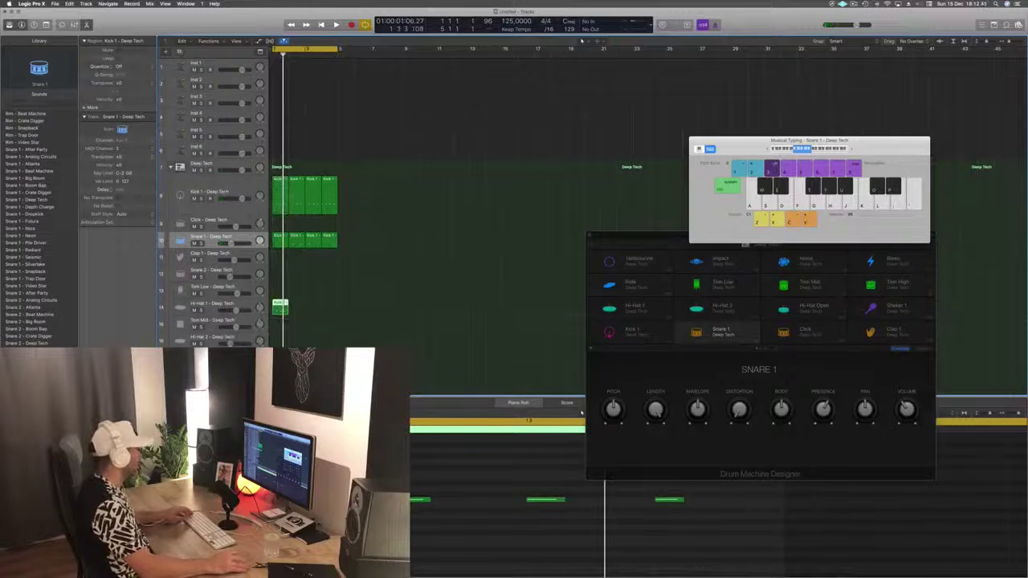
left_click_drag(261, 482, 728, 530)
key("alt+Up")
key("alt+Up")
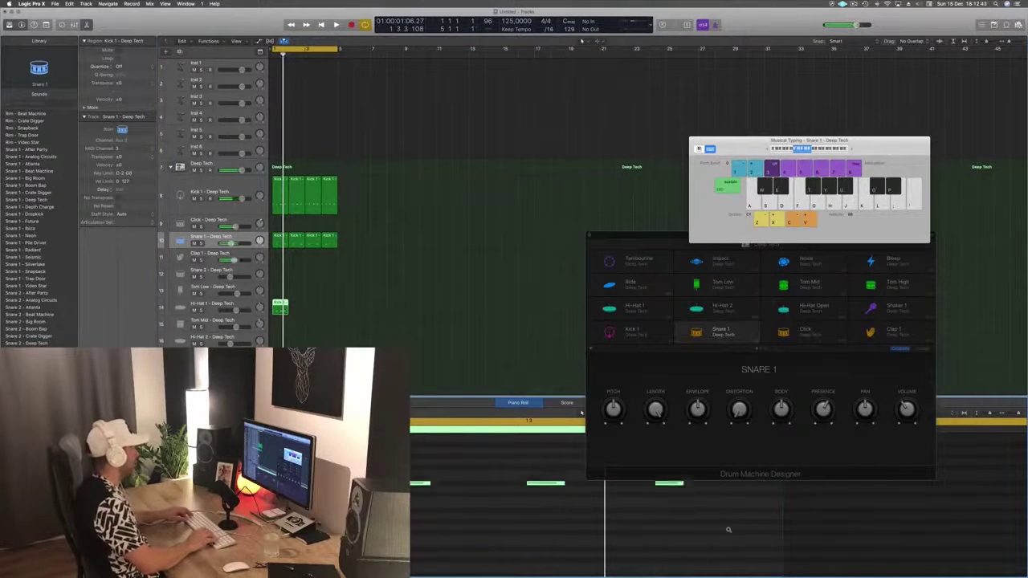
key("alt+Up")
key("alt+Up")
key("alt+Up")
key("alt+Right")
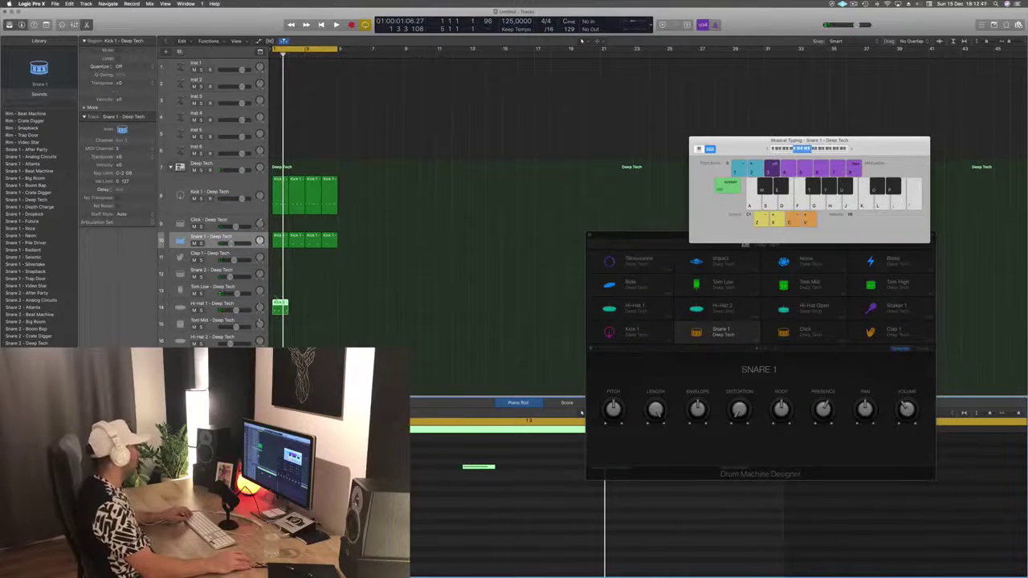
Step: Duplicate the Hi-Hat 1 region to fill the four-bar cycle and play back the beat
left_click_drag(277, 302, 310, 312)
scroll(388, 338, "down", 2)
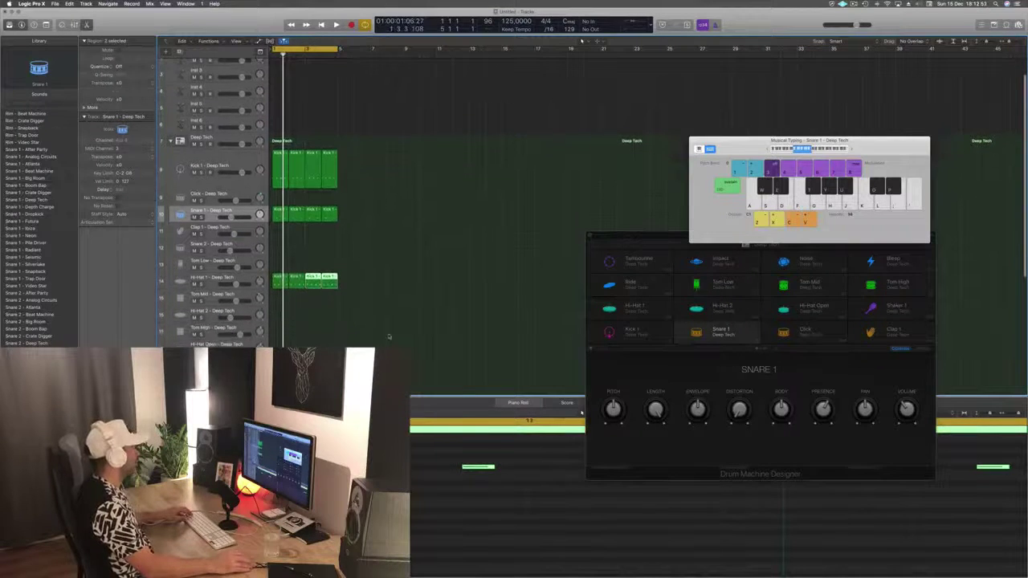
left_click(389, 336)
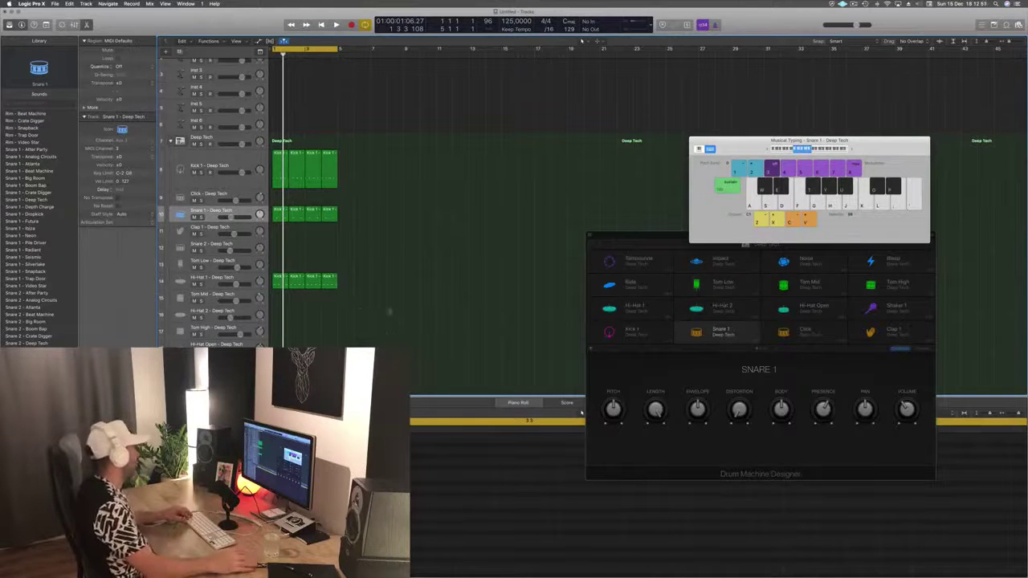
key("space")
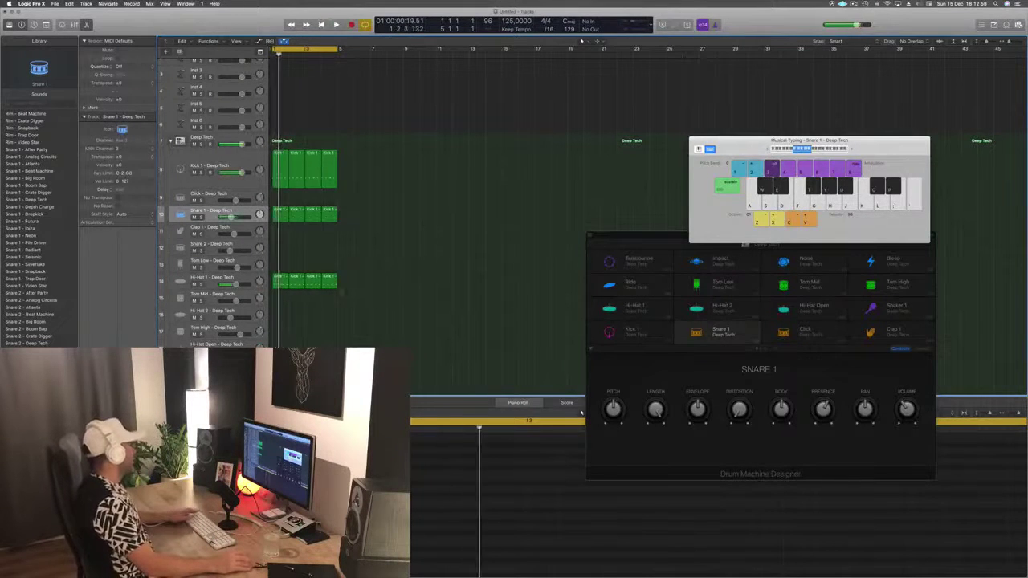
Step: Copy the first Hi-Hat 1 region onto the Tom Mid track at bar 1
left_click(292, 281)
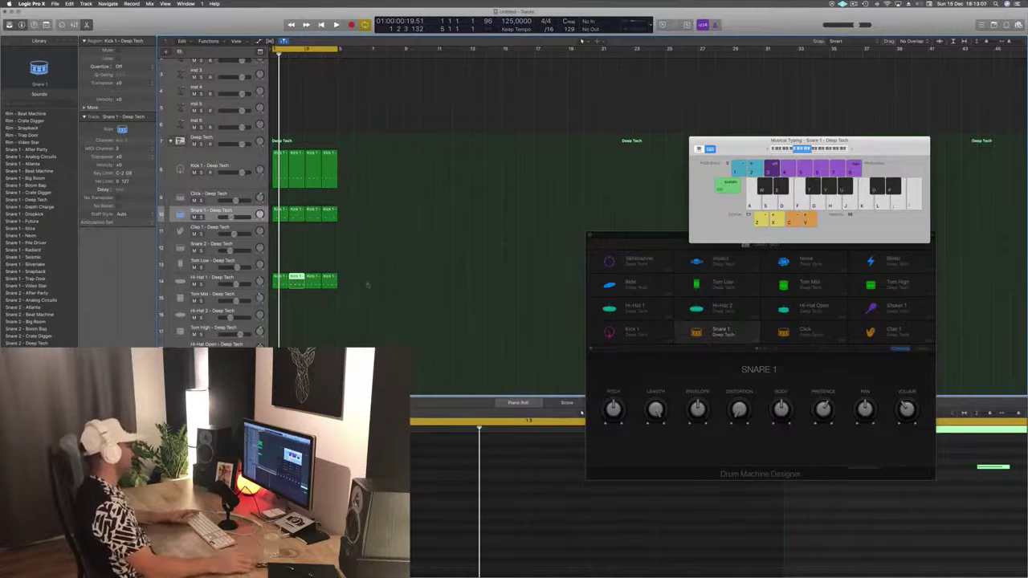
left_click(237, 280)
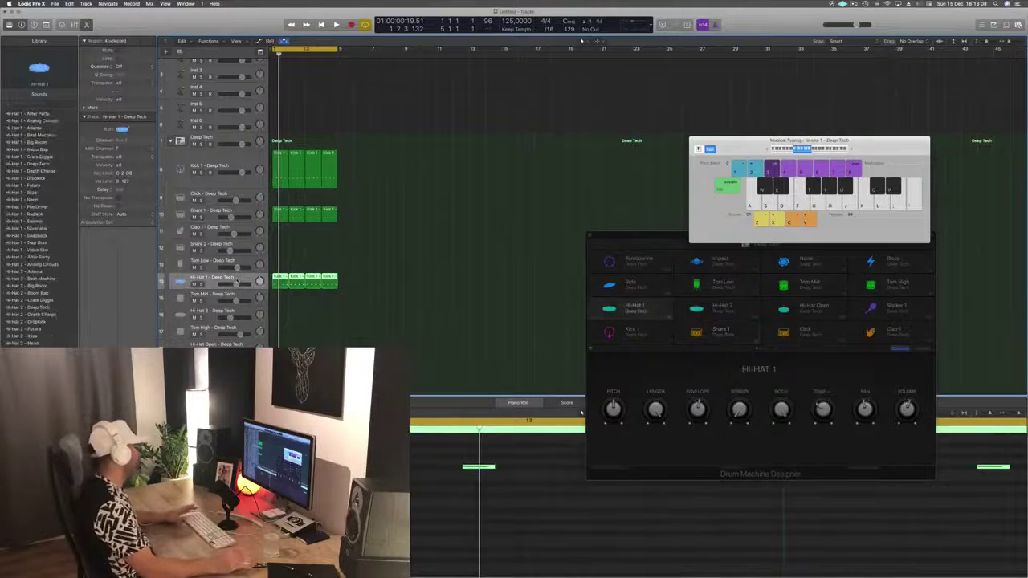
left_click(394, 277)
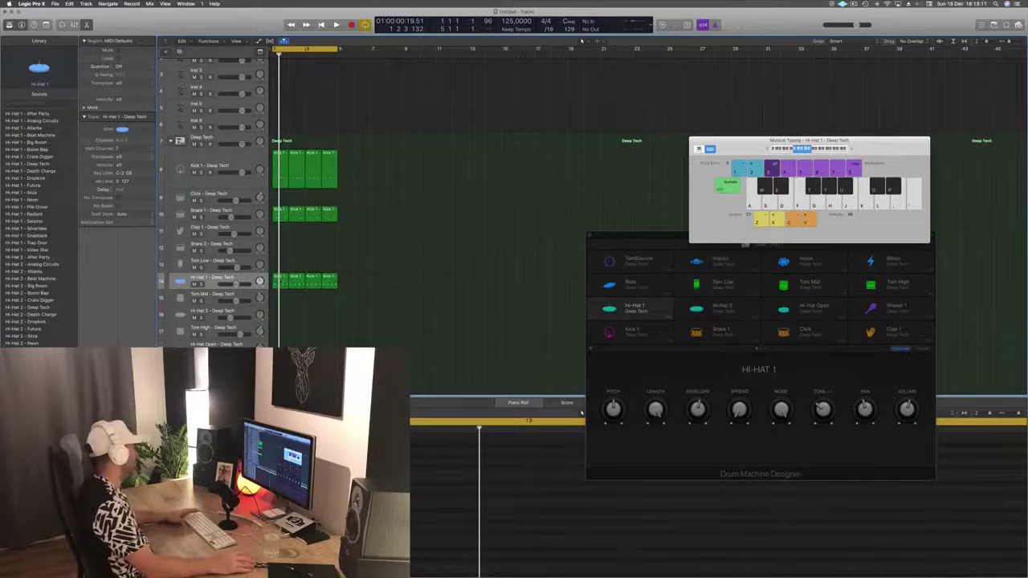
left_click(281, 281)
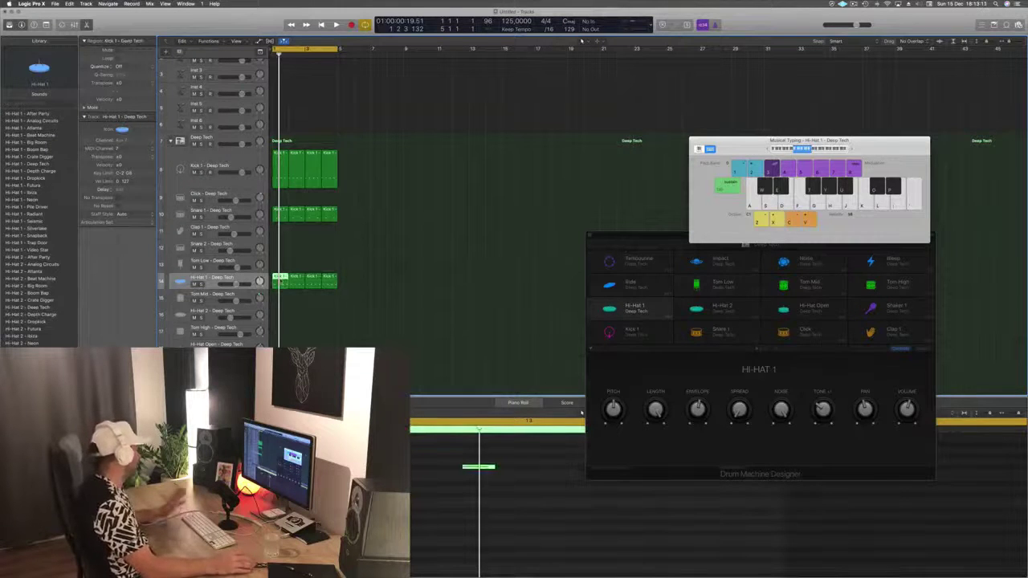
left_click_drag(283, 293, 281, 297)
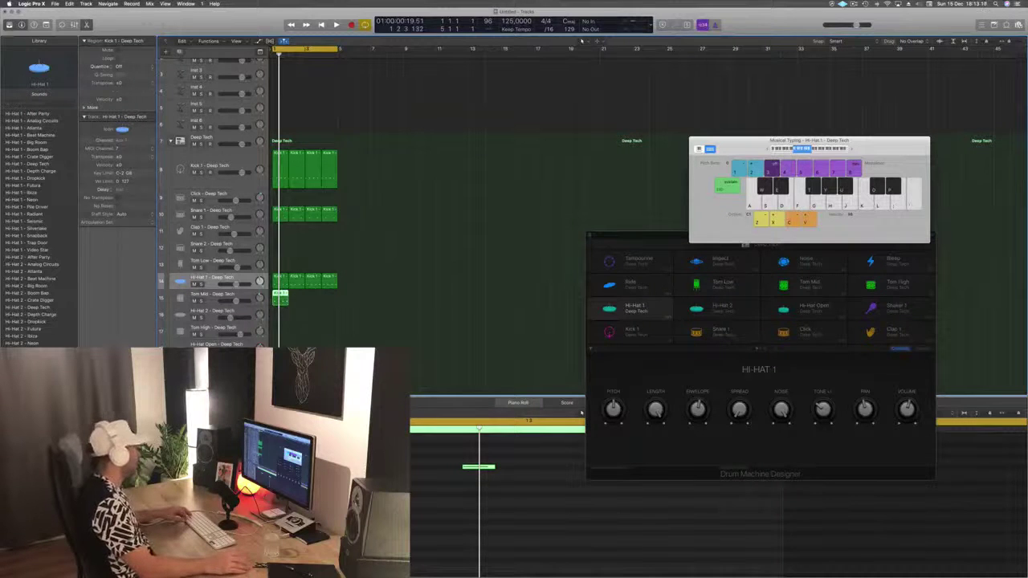
Step: Keep only the last off-beat note in the Tom Mid region, repitch it to trigger the mid tom, and play it
left_click(479, 466)
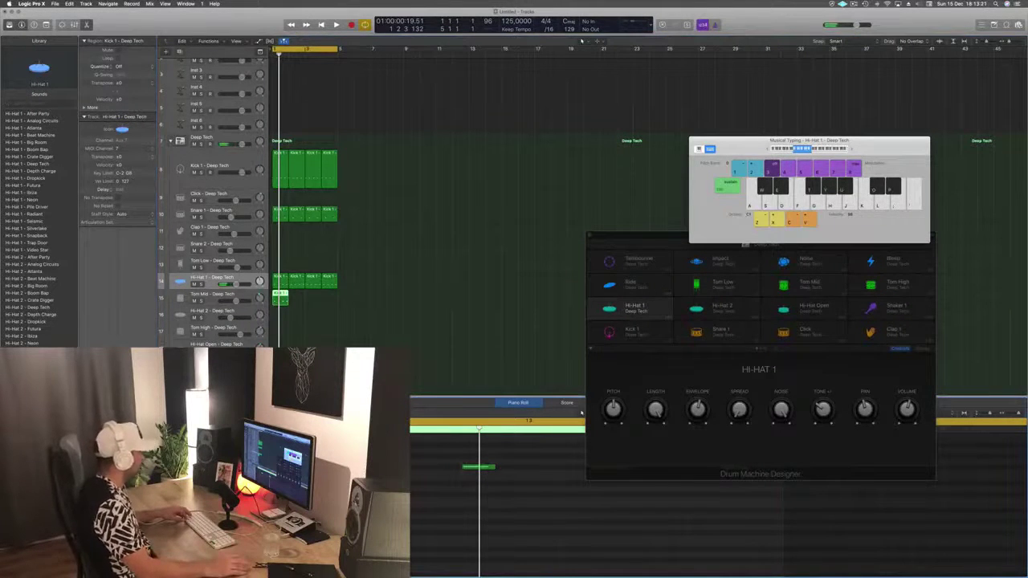
scroll(581, 412, "up", 3)
left_click_drag(403, 513, 599, 545)
key("Delete")
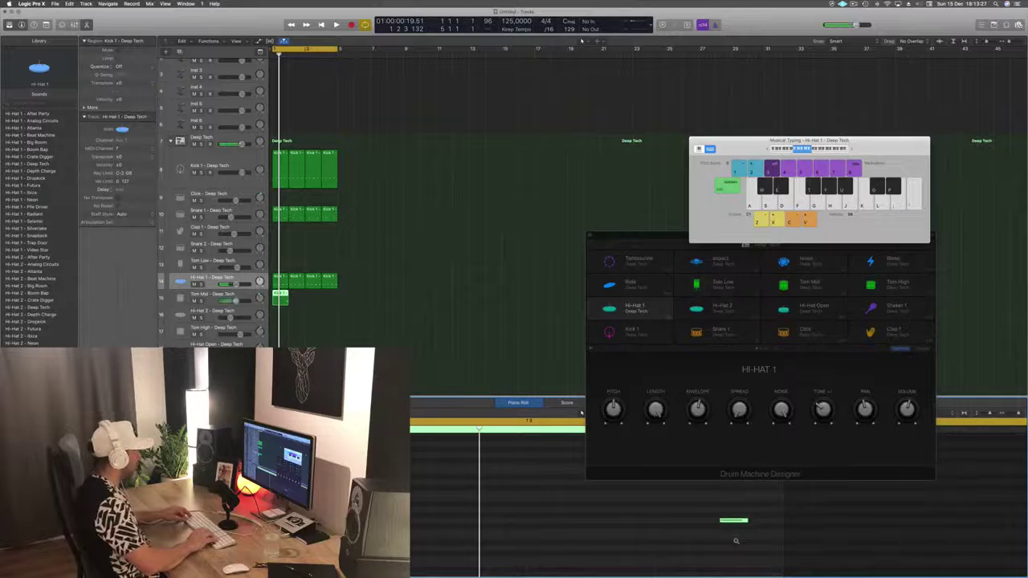
key("space")
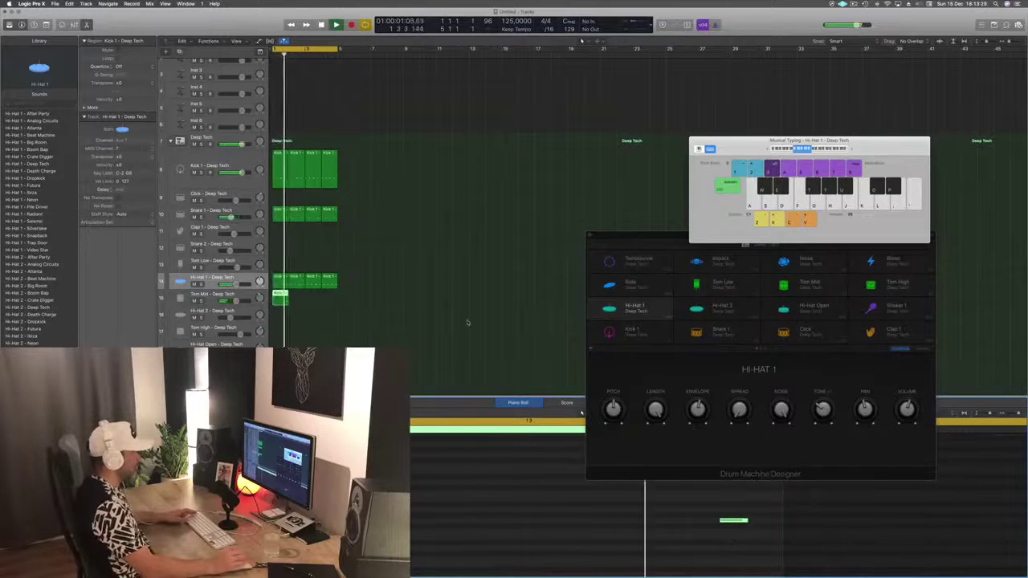
key("space")
Step: Duplicate the Tom Mid region to fill the four-bar cycle and play back the full drum pattern
left_click_drag(281, 297, 318, 301)
scroll(411, 302, "up", 3)
key("space")
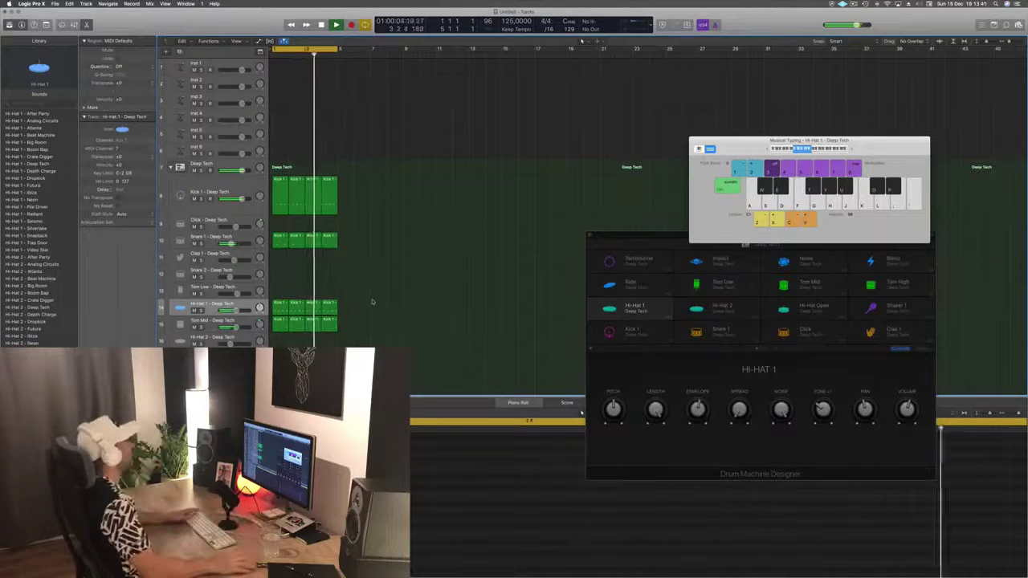
Step: Load the 80s Electro Bass preset from Alchemy's Bass category on the Inst 1 track
left_click(213, 67)
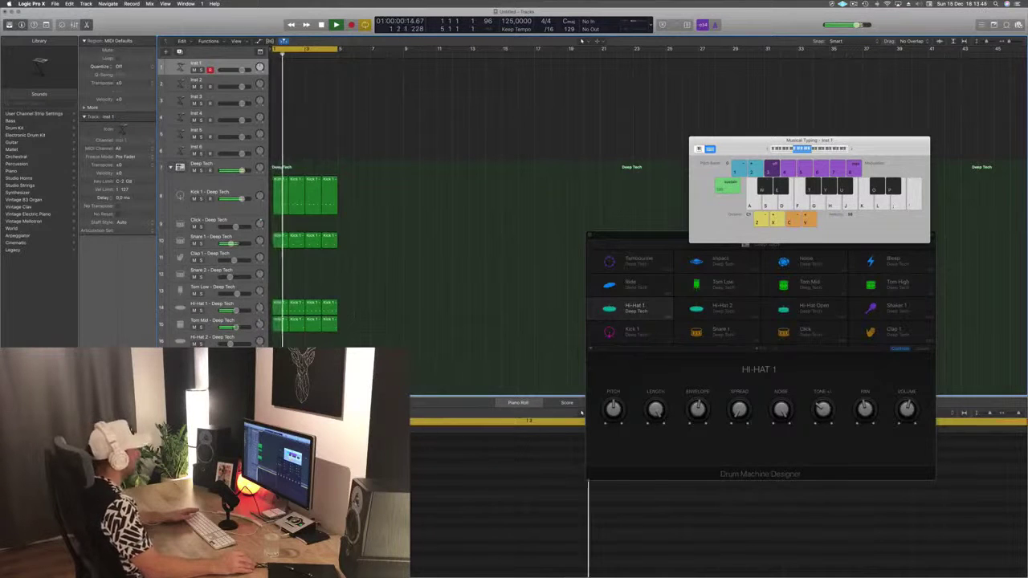
double_click(180, 67)
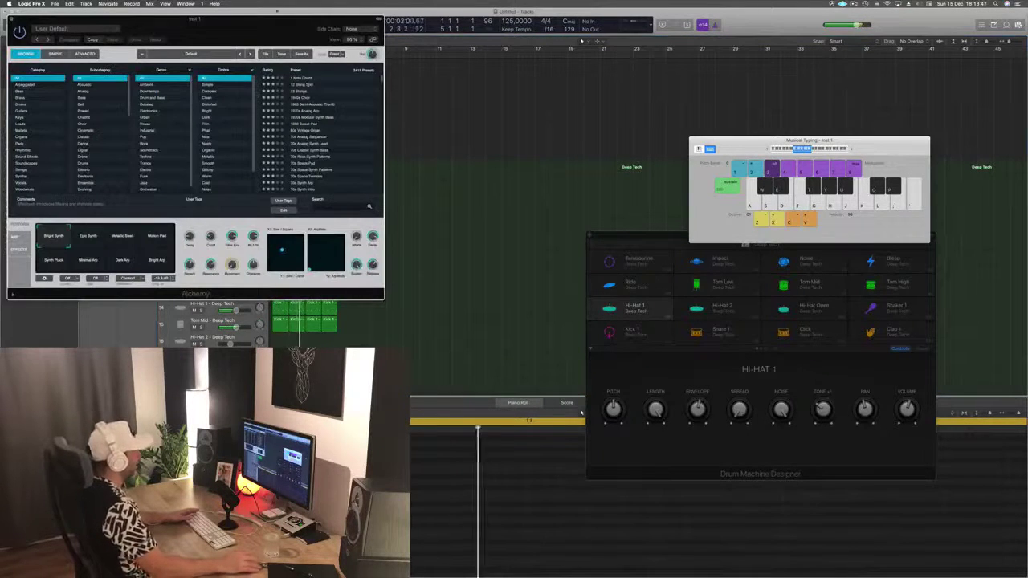
left_click_drag(241, 31, 528, 86)
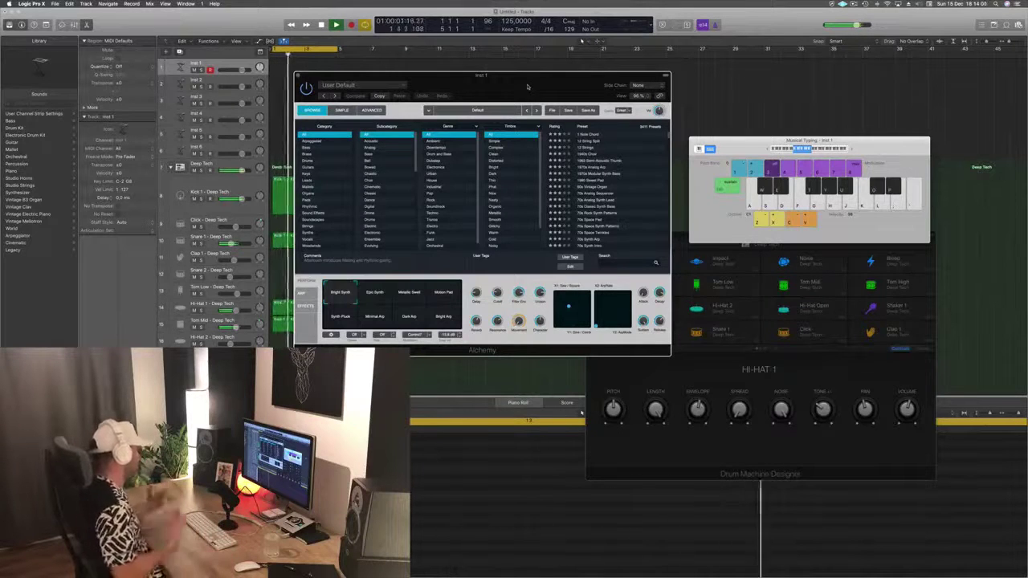
left_click(307, 148)
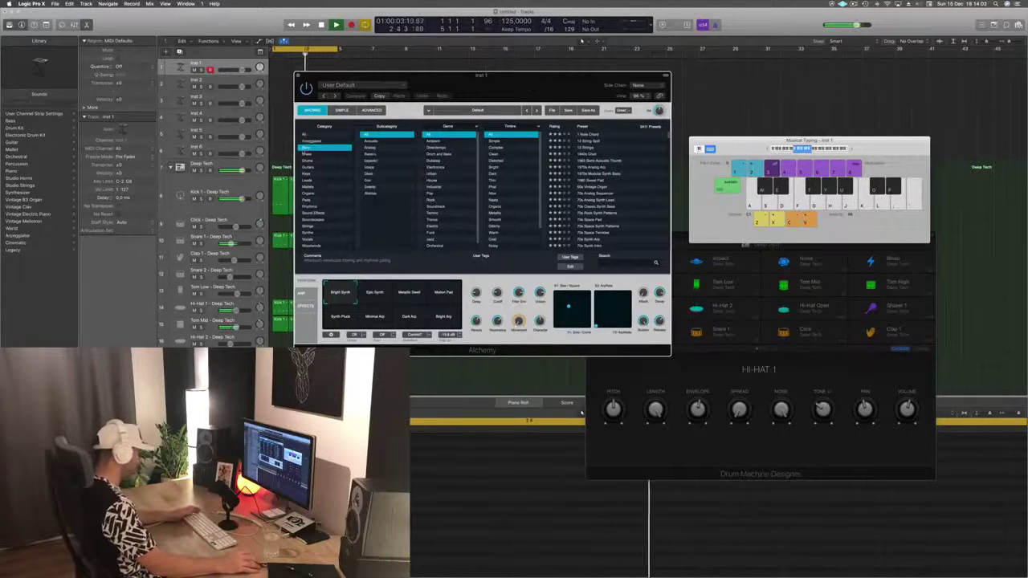
left_click(579, 189)
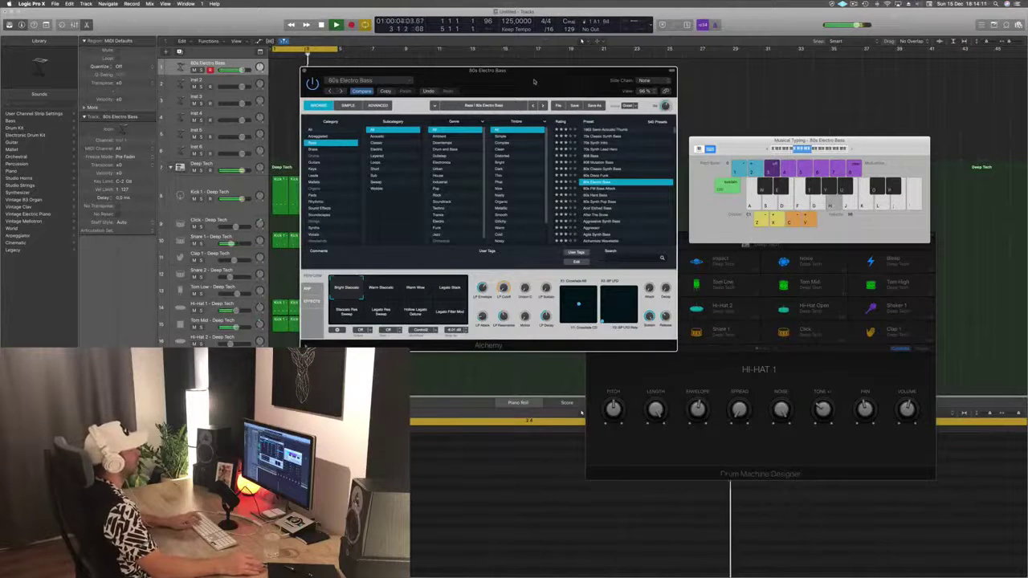
Step: Audition 80s Electro Bass over the beat with its Bright Staccato, Warm Staccato, Warm Wow, Legato Stack and Legato Res Sweep snapshots
key("a")
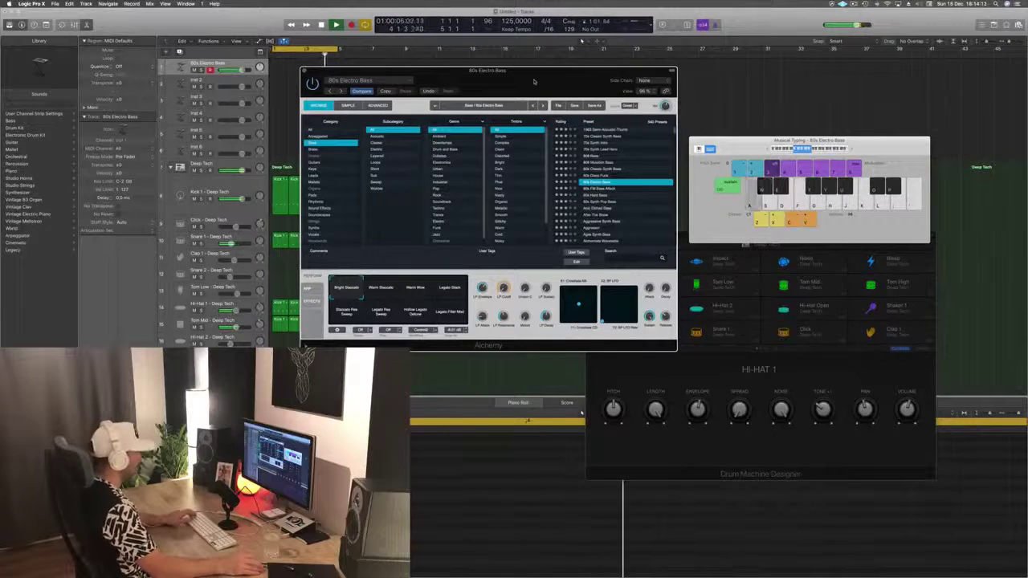
key("s")
key("s")
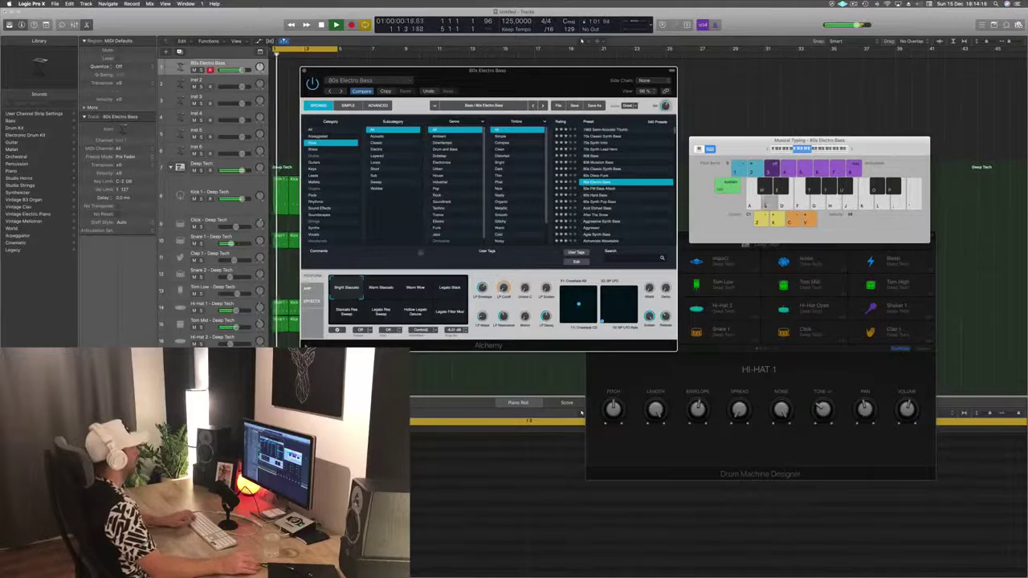
left_click(385, 287)
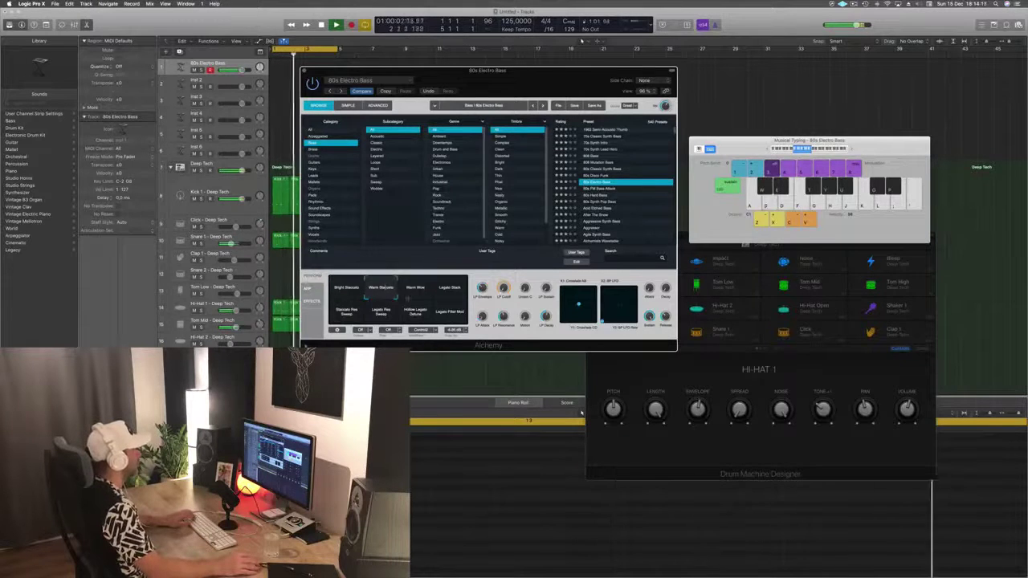
left_click(414, 289)
key("s")
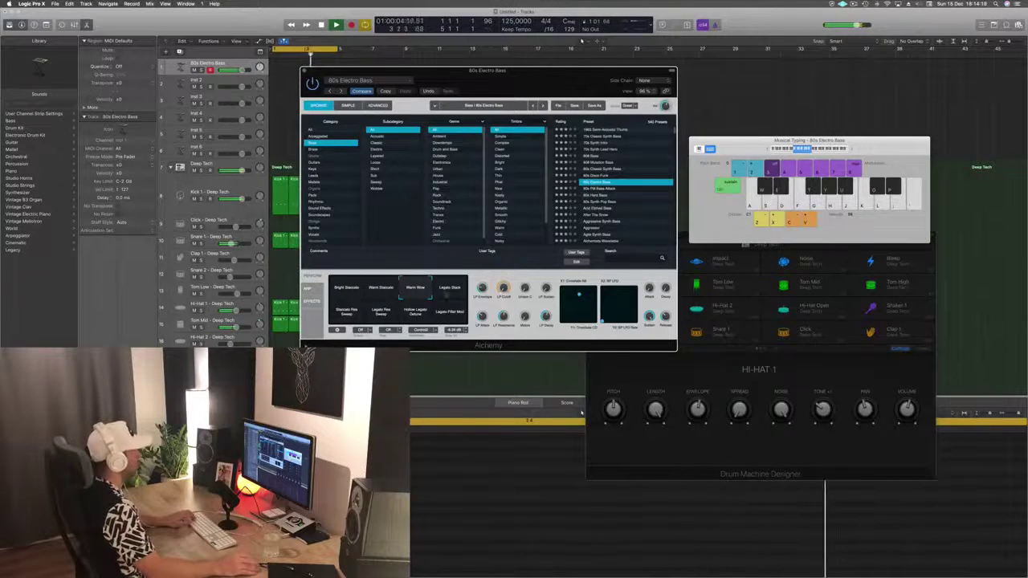
left_click(452, 289)
key("s")
left_click(368, 317)
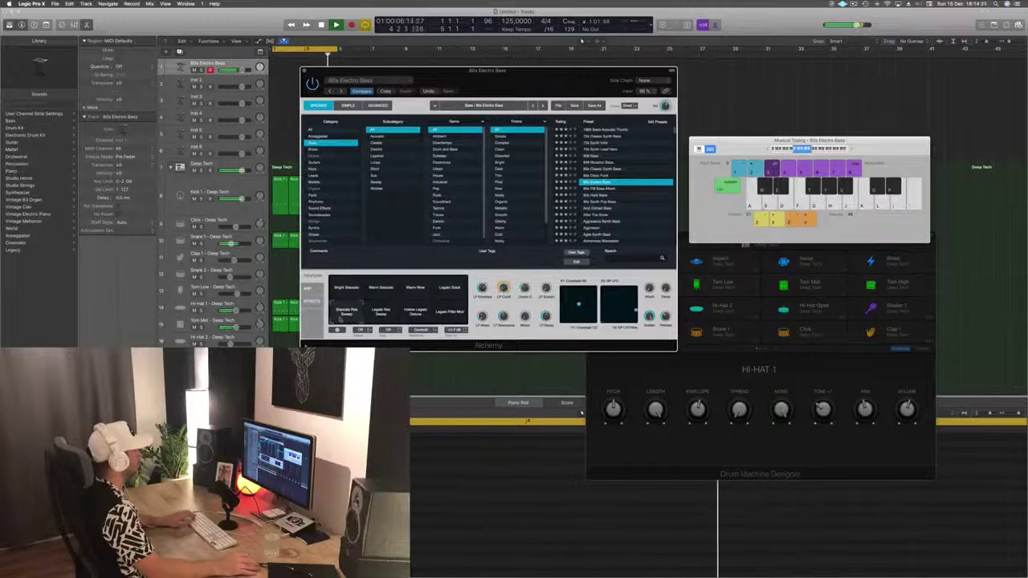
key("s")
key("s")
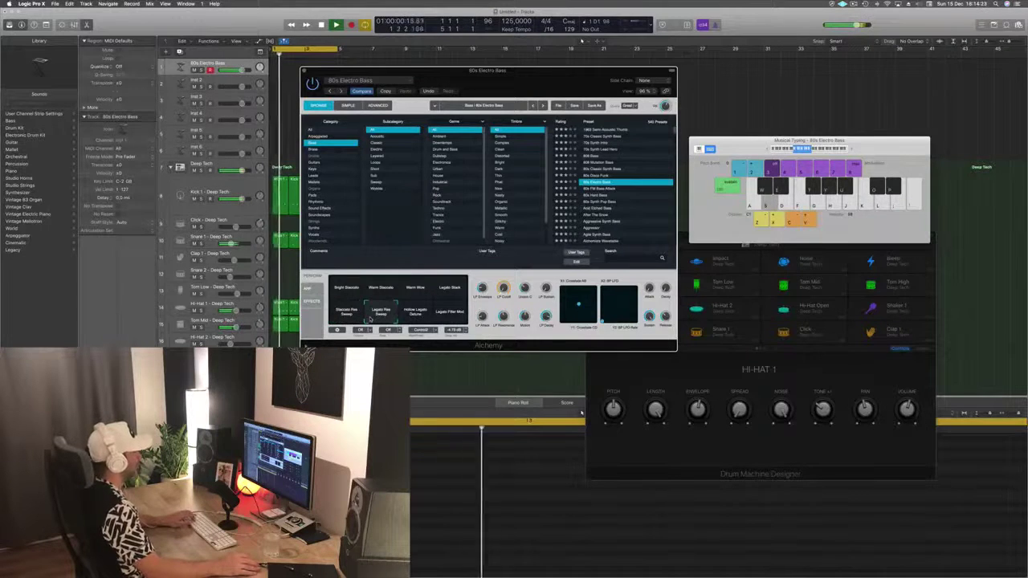
Step: Compare the Hollow Legato Detune, Legato Filter Mod and Warm Staccato snapshots, and settle on Warm Wow for the bass sound
left_click(418, 316)
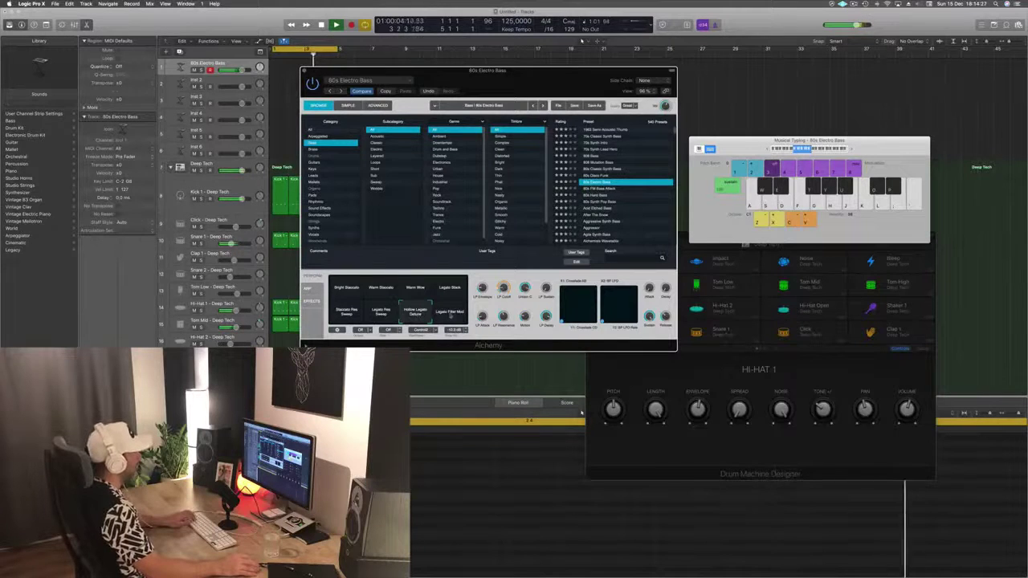
left_click(449, 313)
left_click(383, 290)
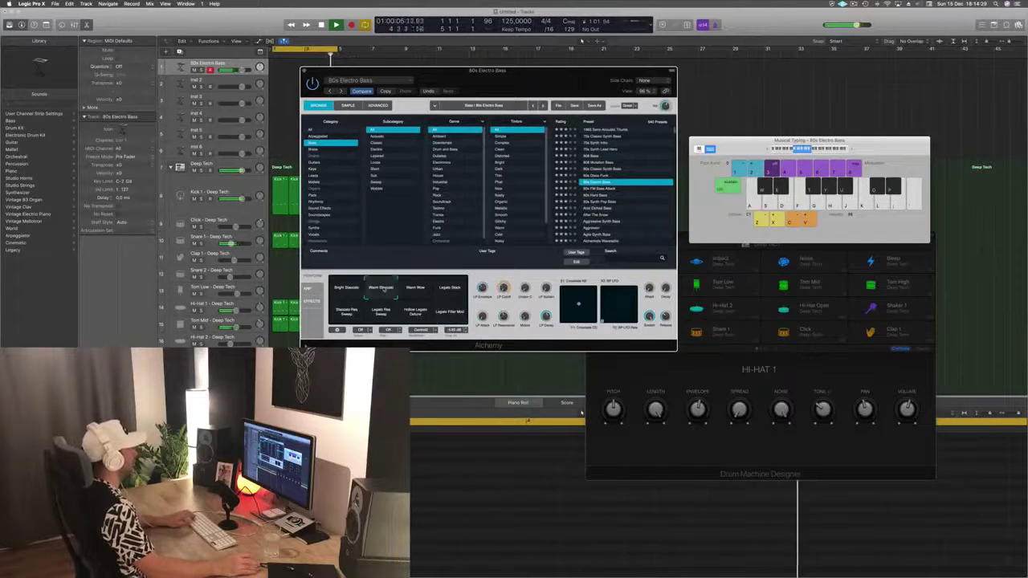
left_click(415, 289)
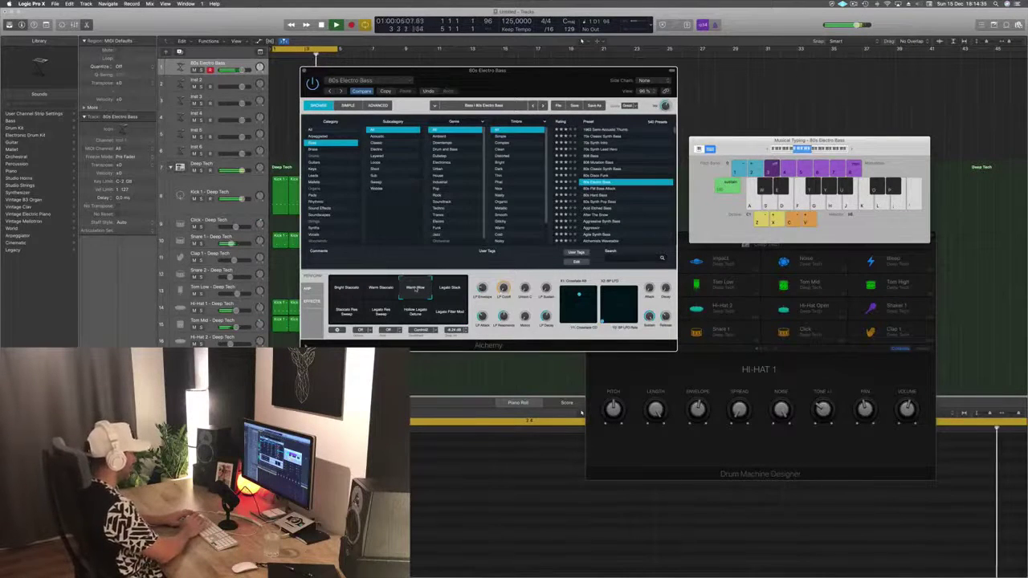
Step: Record a bass line on the 80s Electro Bass track over the four-bar cycle, stop, and select the recorded region
key("r")
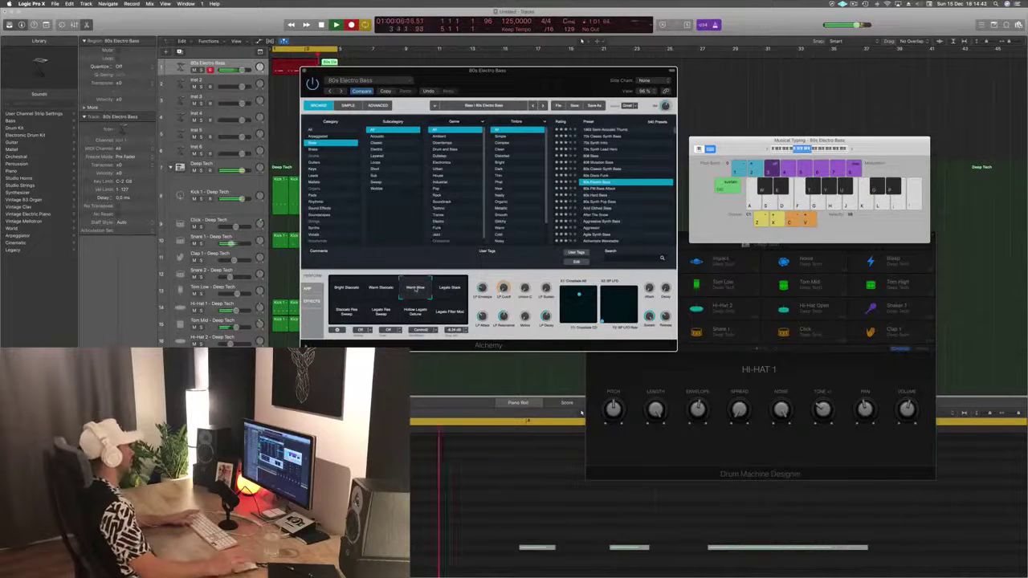
key("space")
left_click_drag(441, 70, 748, 70)
left_click(326, 71)
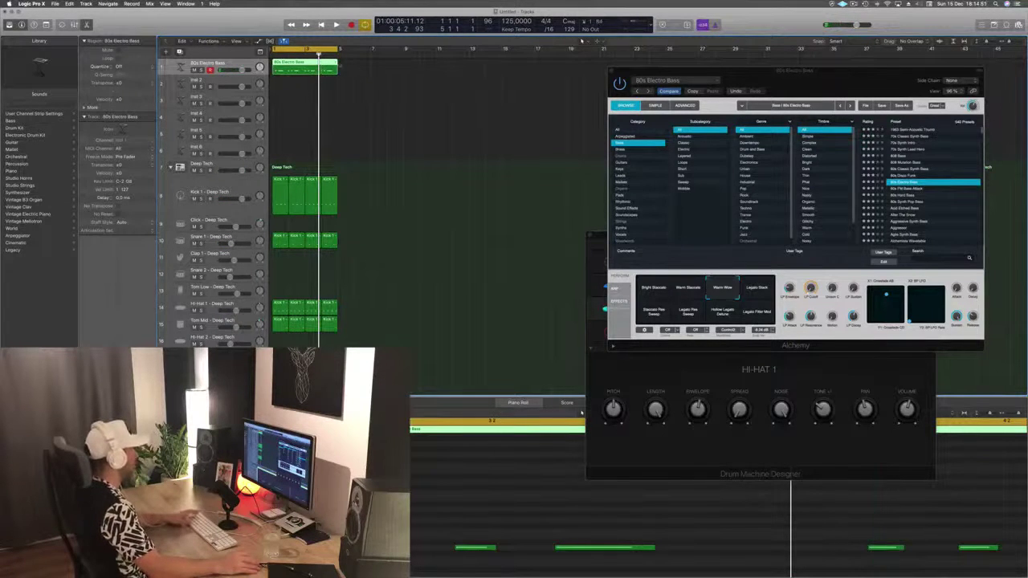
Step: Play the recorded bass region with the drums from bar 1 and examine its notes in the Piano Roll
key("space")
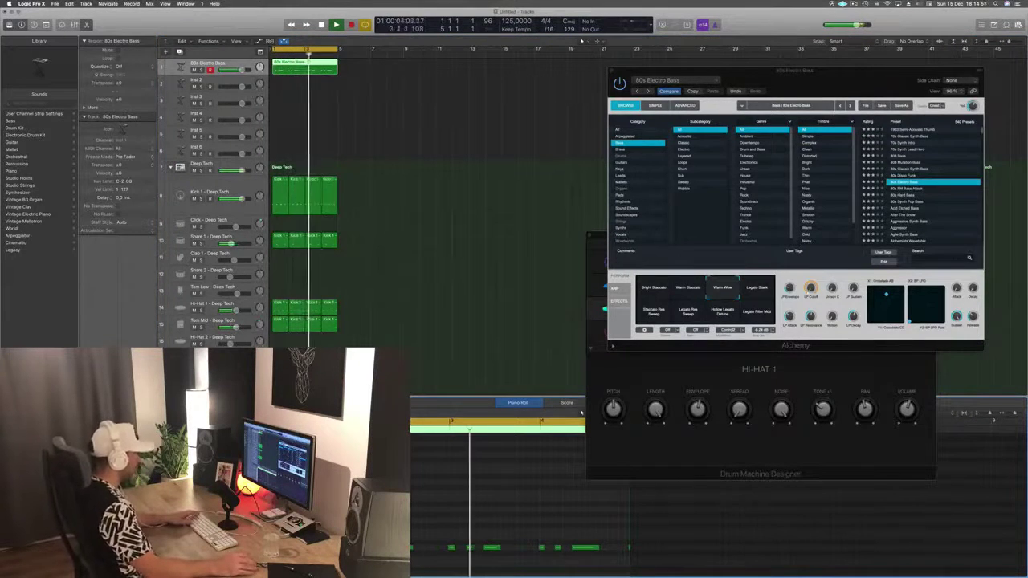
key("space")
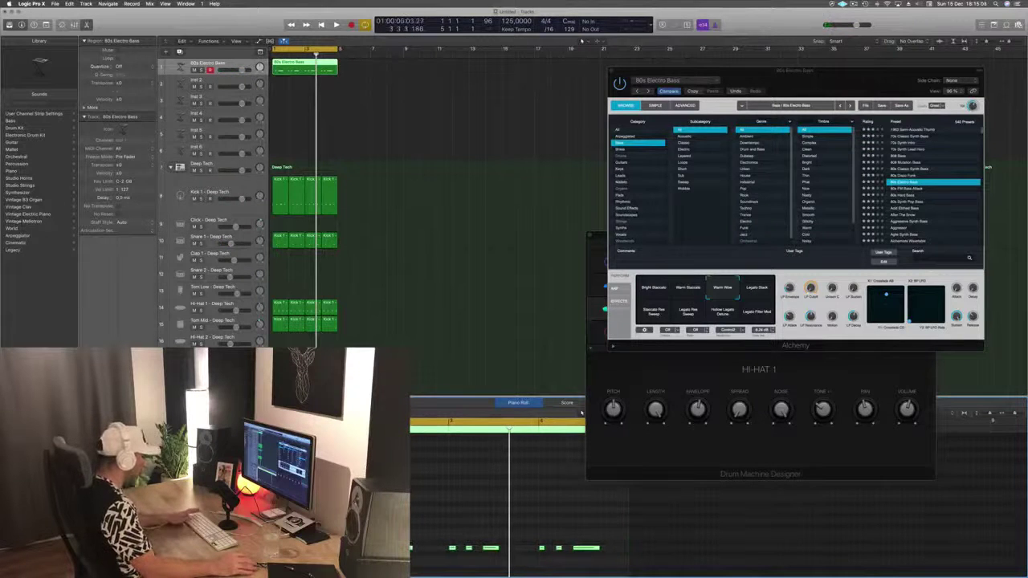
key("Return")
key("space")
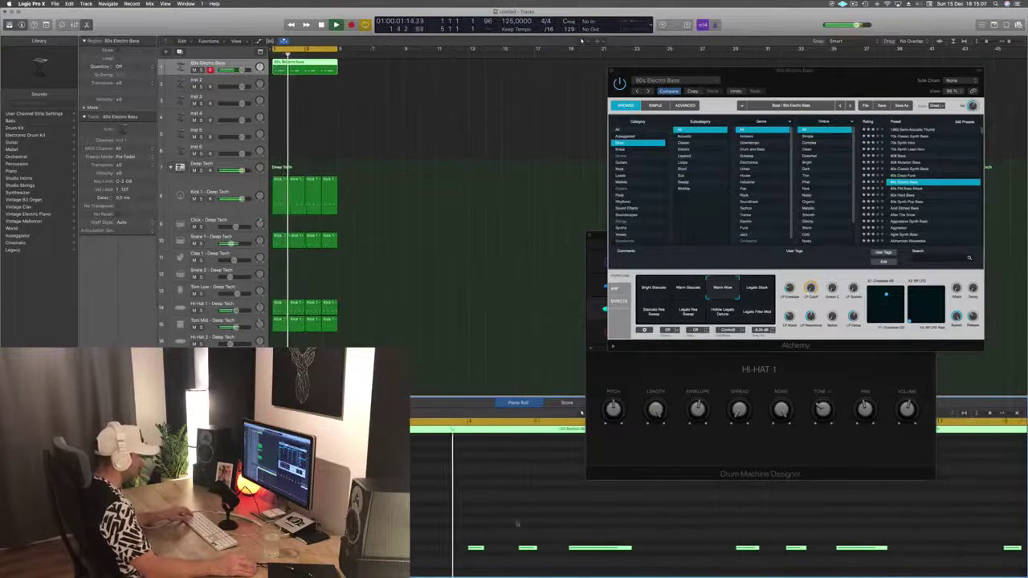
scroll(517, 523, "down", 6)
scroll(483, 517, "up", 3)
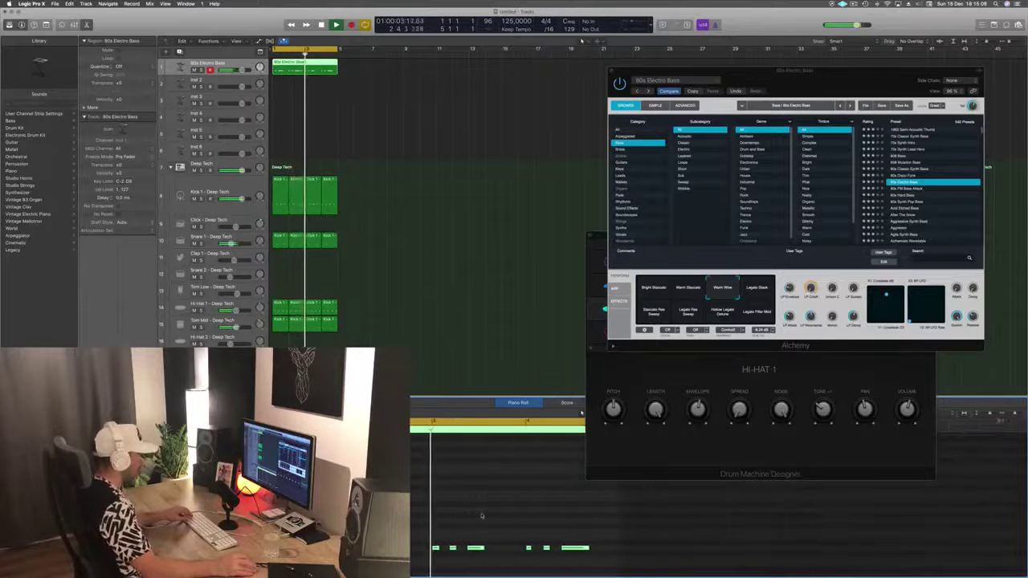
scroll(481, 515, "up", 2)
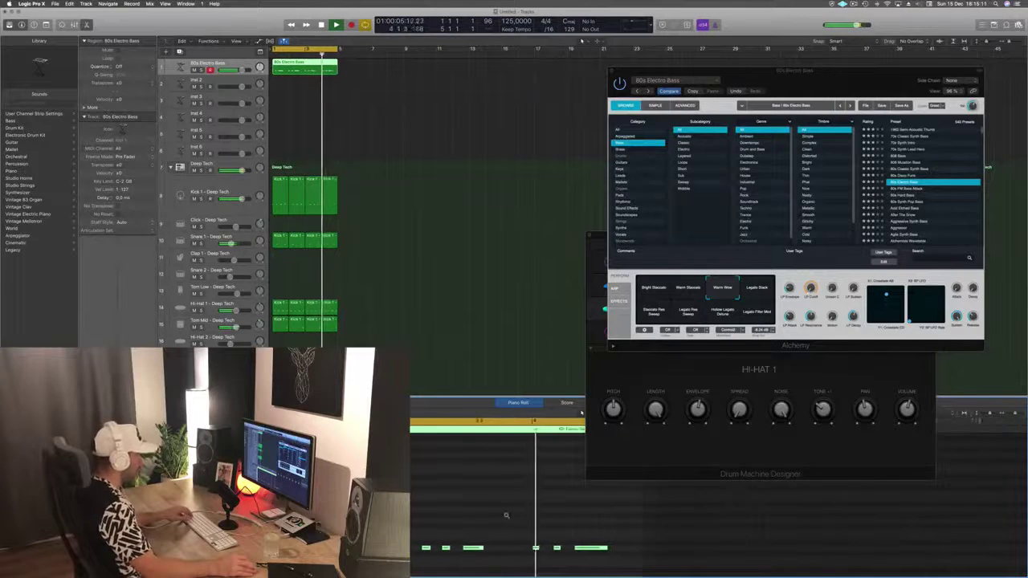
scroll(514, 515, "up", 1)
scroll(525, 517, "down", 6)
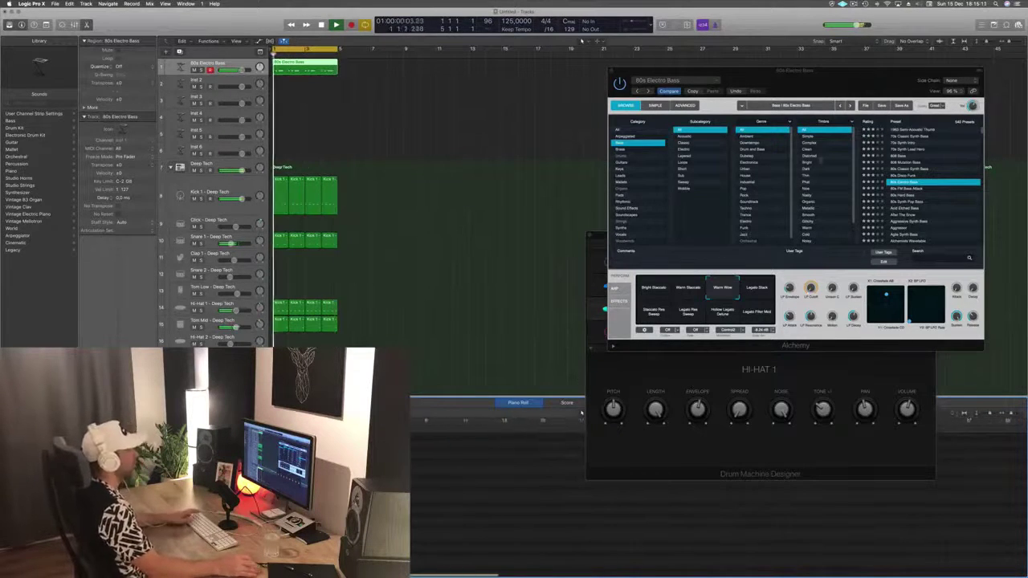
Step: Play the loop and show Alchemy's advanced sound settings for 80s Electro Bass, moving its window clear of the arrangement
left_click_drag(859, 77, 591, 110)
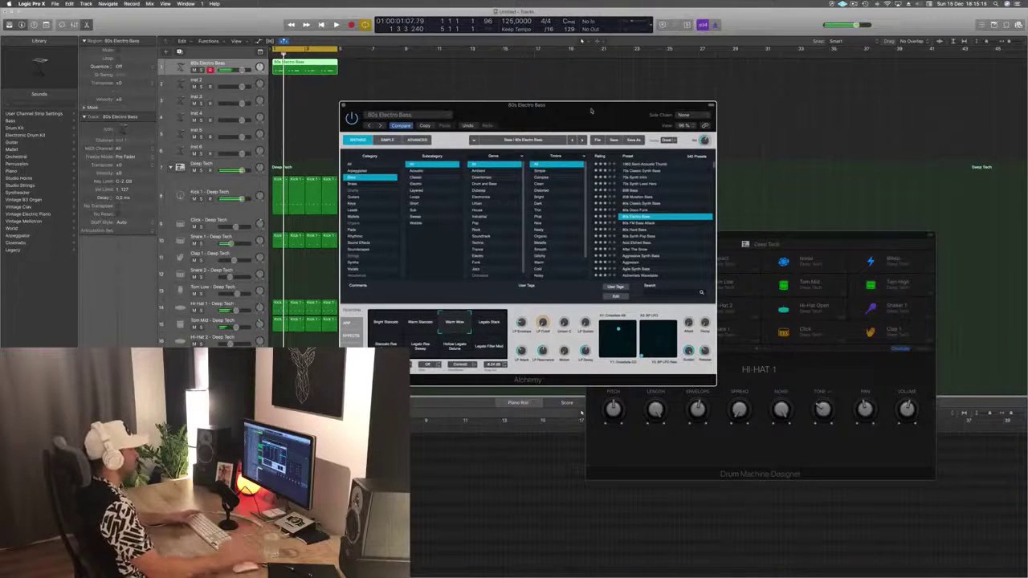
key("space")
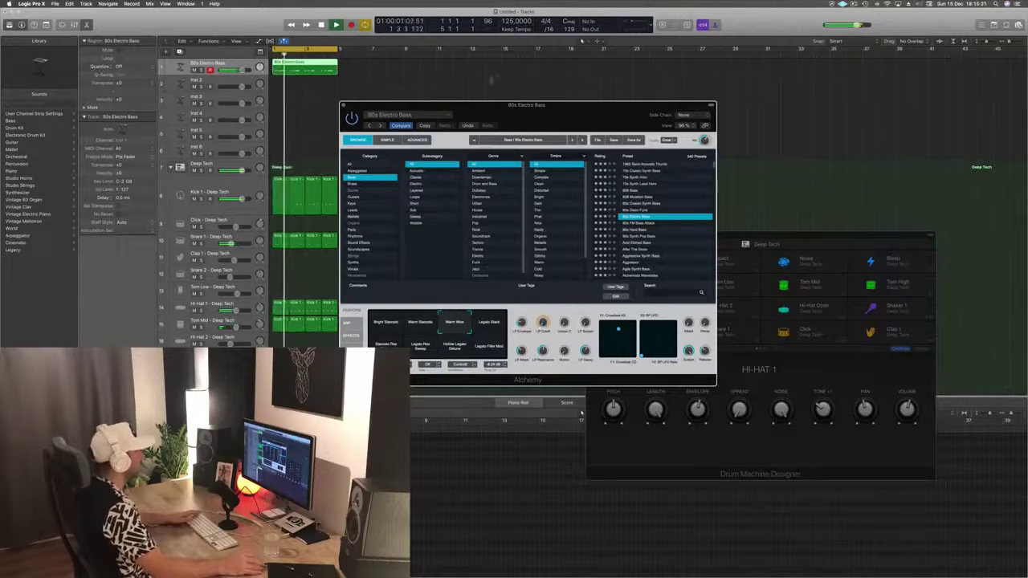
left_click(389, 141)
left_click(416, 141)
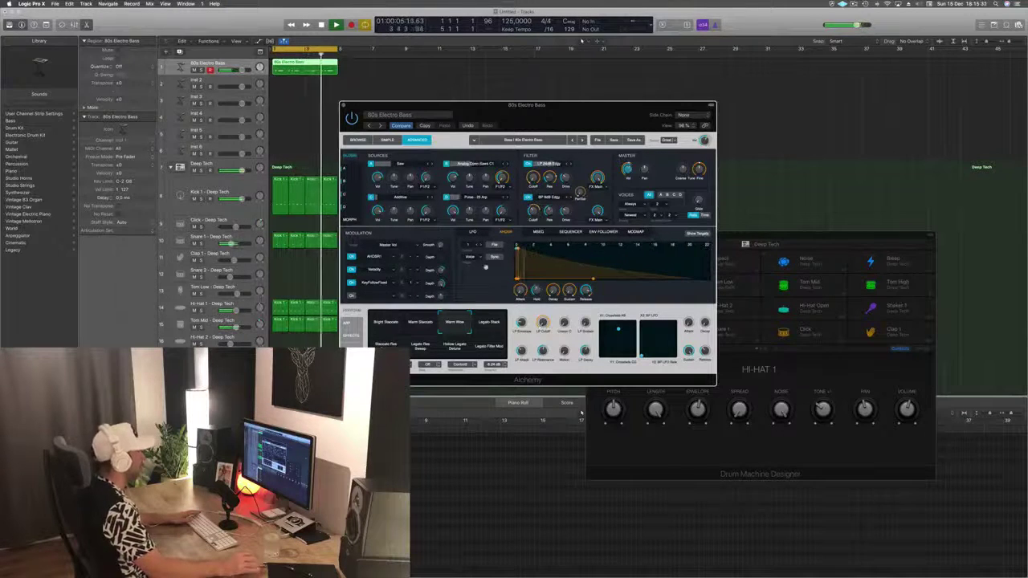
left_click_drag(574, 114, 592, 91)
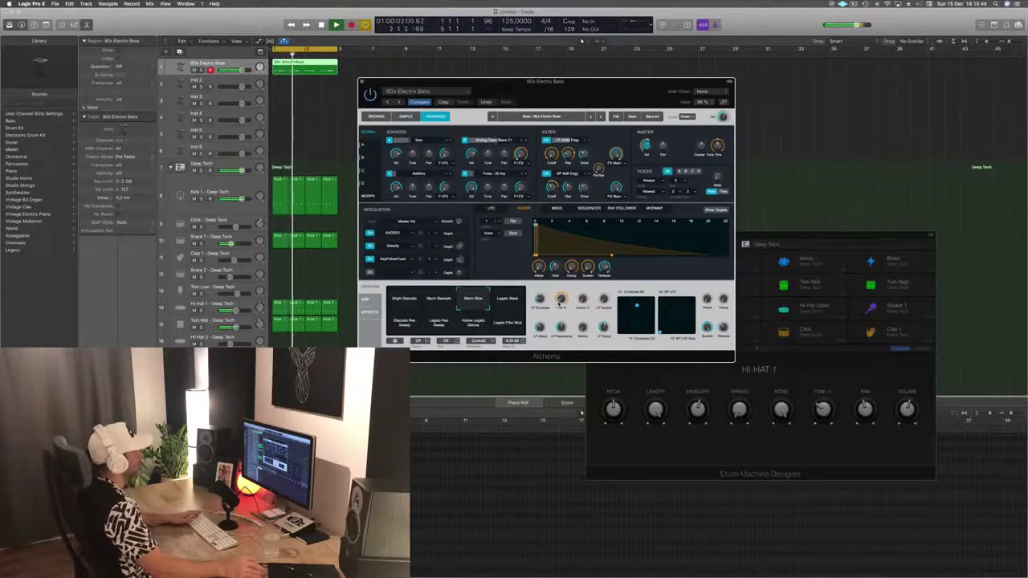
left_click_drag(548, 91, 615, 106)
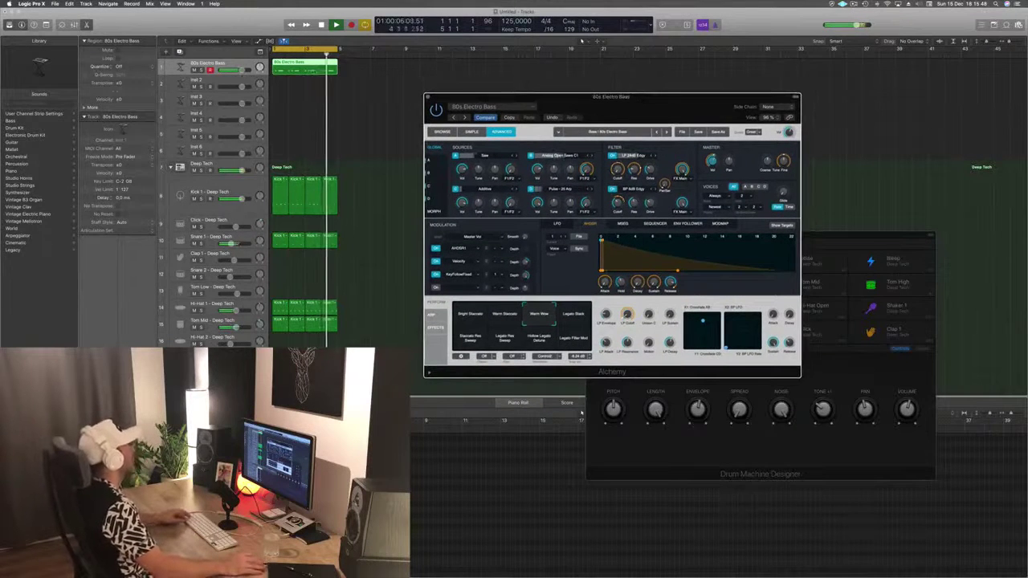
Step: Duplicate the 80s Electro Bass track with its sound, copy the bass region onto it at bar 1, and stop playback
left_click(582, 413)
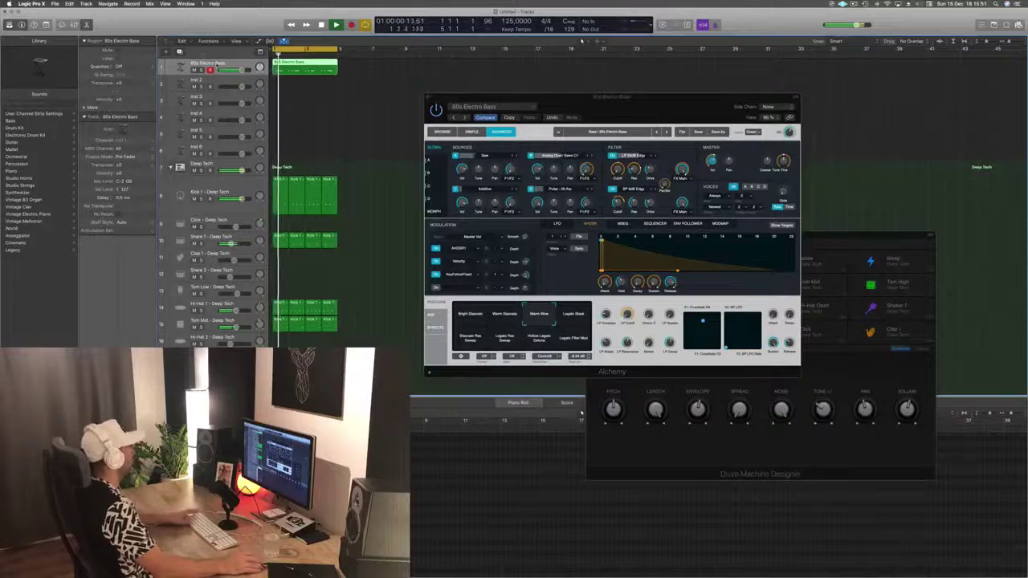
key("super+d")
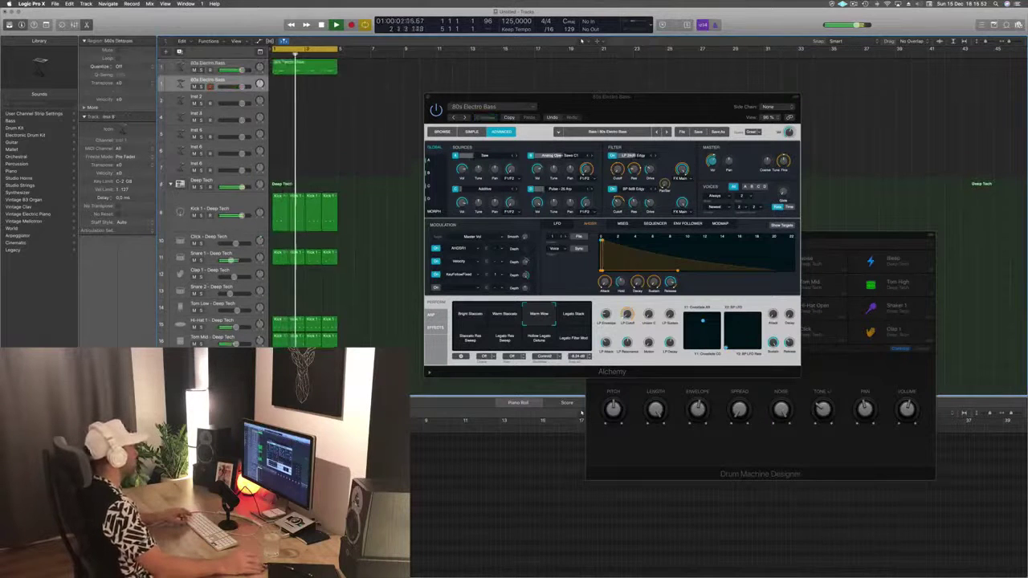
left_click_drag(311, 68, 311, 84)
key("space")
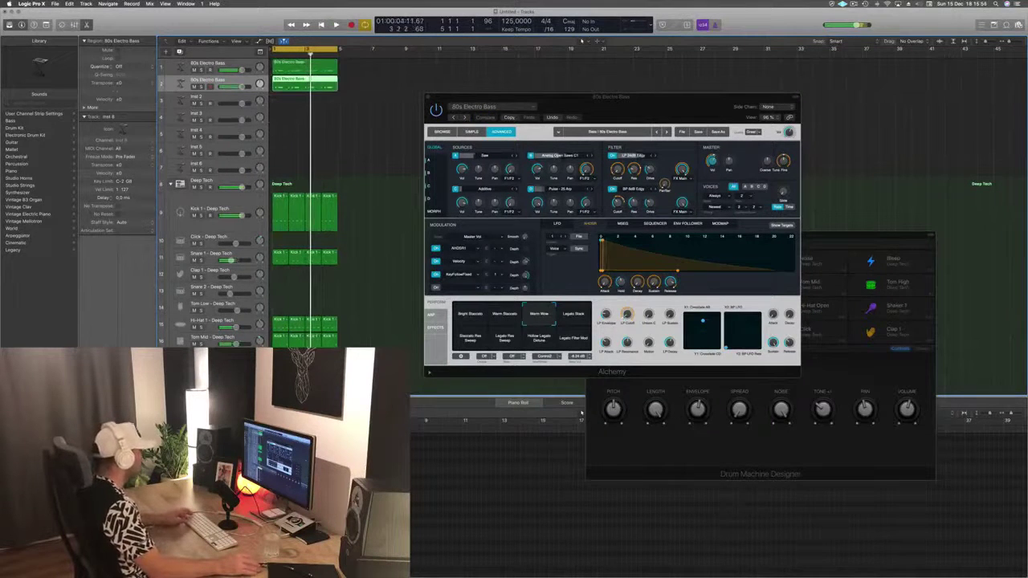
Step: In the copied bass region, move the long note of the first bar one beat later in the Piano Roll
left_click(337, 482)
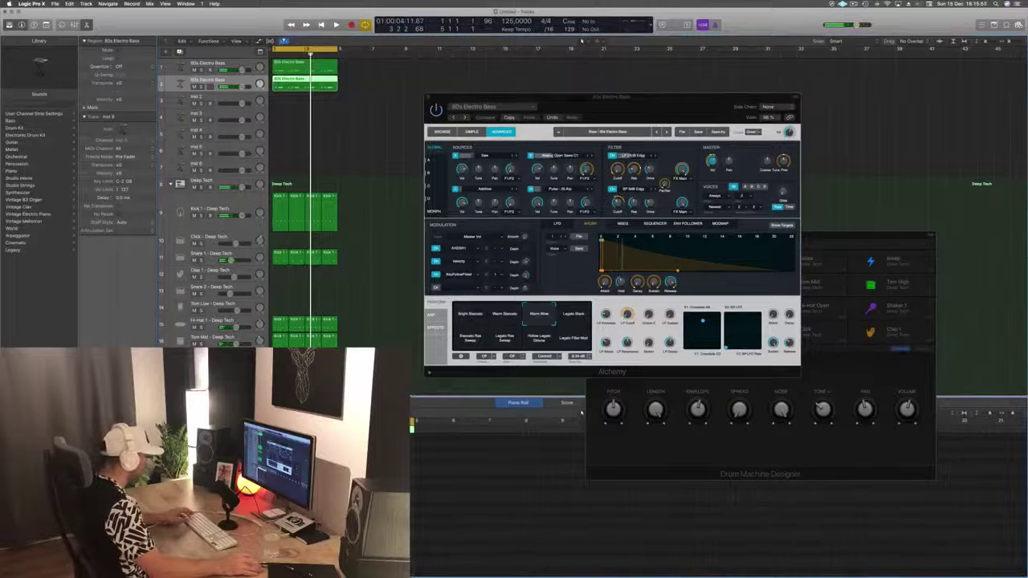
scroll(353, 482, "up", 10)
scroll(353, 482, "down", 5)
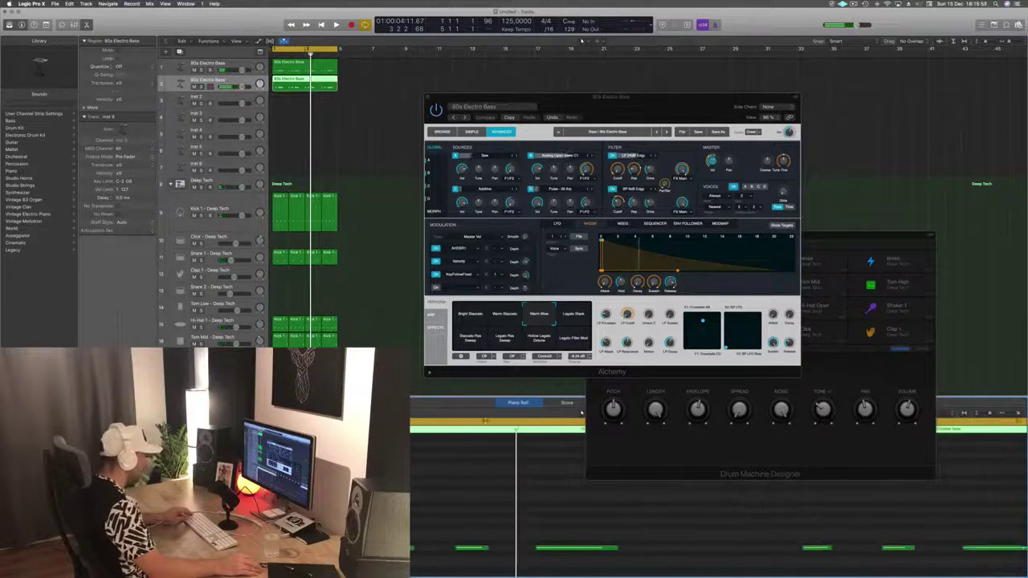
scroll(474, 531, "left", 10)
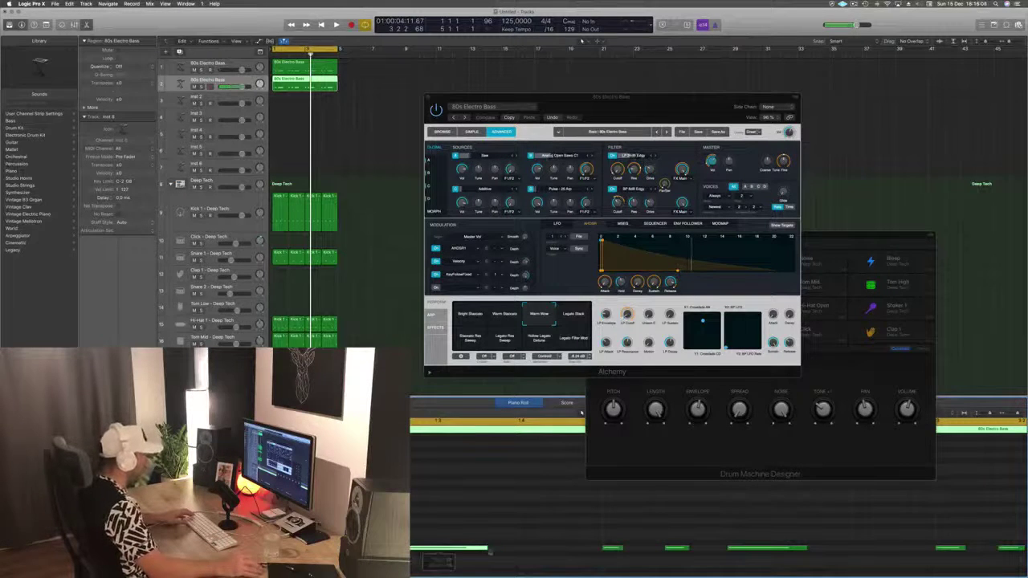
left_click_drag(490, 553, 522, 554)
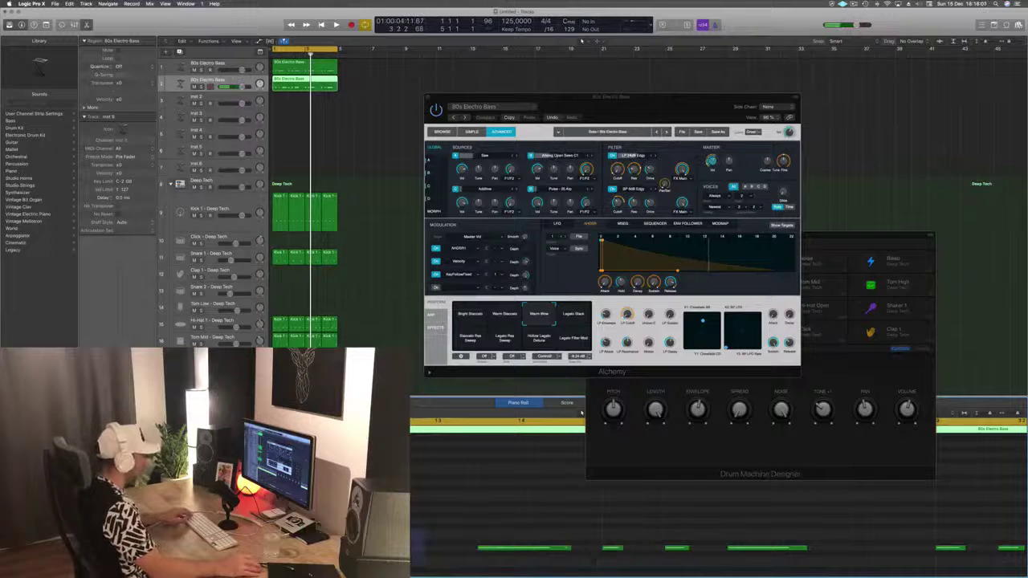
scroll(581, 412, "down", 2)
scroll(459, 547, "left", 5)
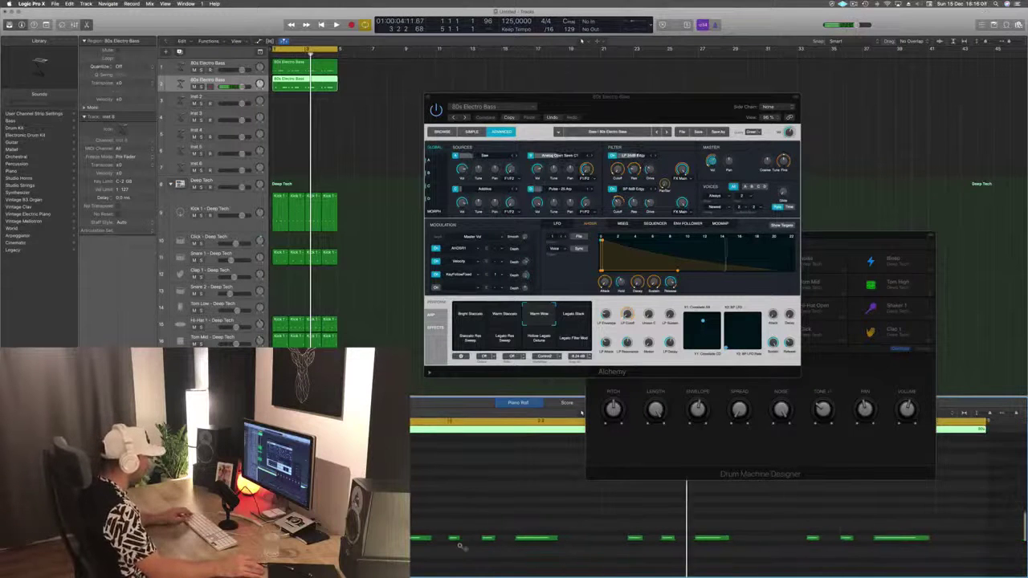
Step: Delete the short notes in bars 2 to 4 of the copied bass region and move the remaining long notes about one beat later
left_click_drag(455, 524, 485, 550)
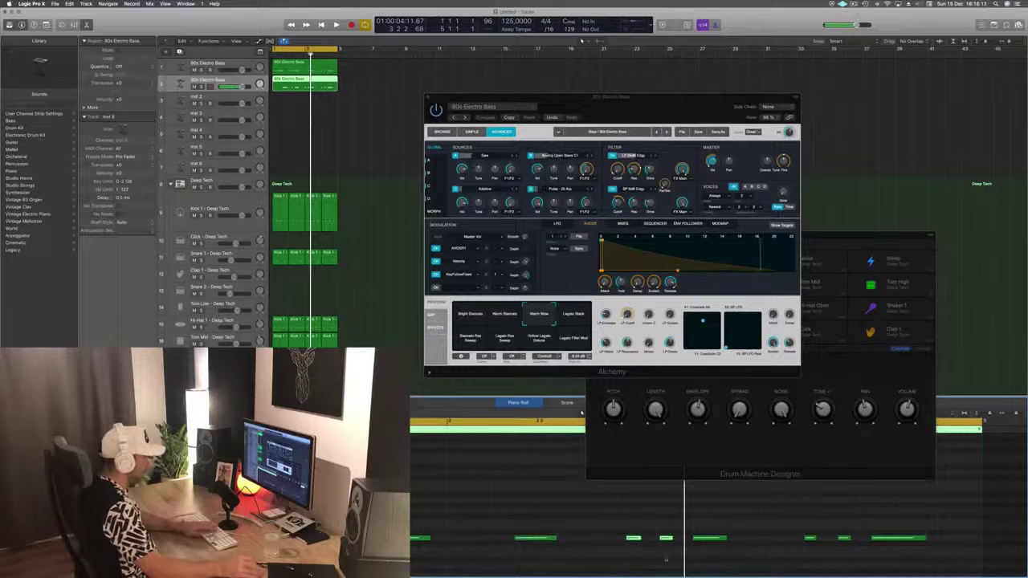
left_click_drag(768, 523, 849, 545)
left_click_drag(508, 525, 979, 556)
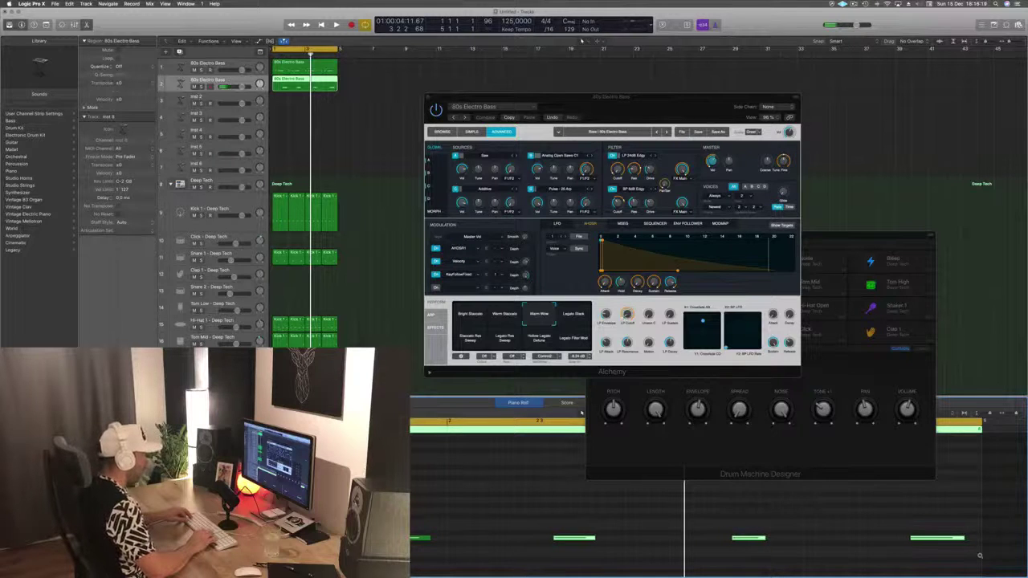
Step: Lengthen the long note in each of the four bars of the copied bass region to about one and a half beats, then play it back
key("space")
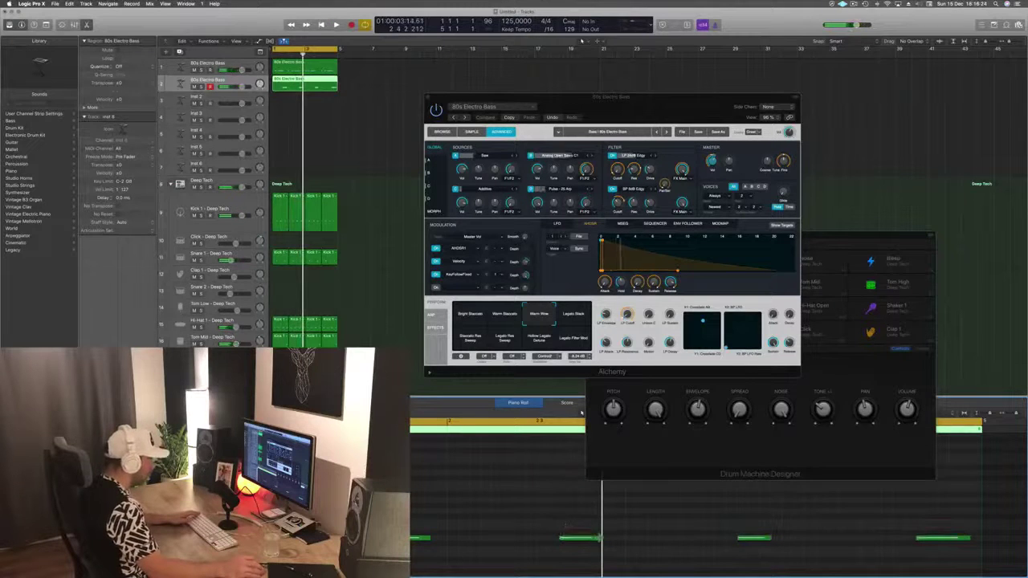
left_click_drag(599, 537, 613, 539)
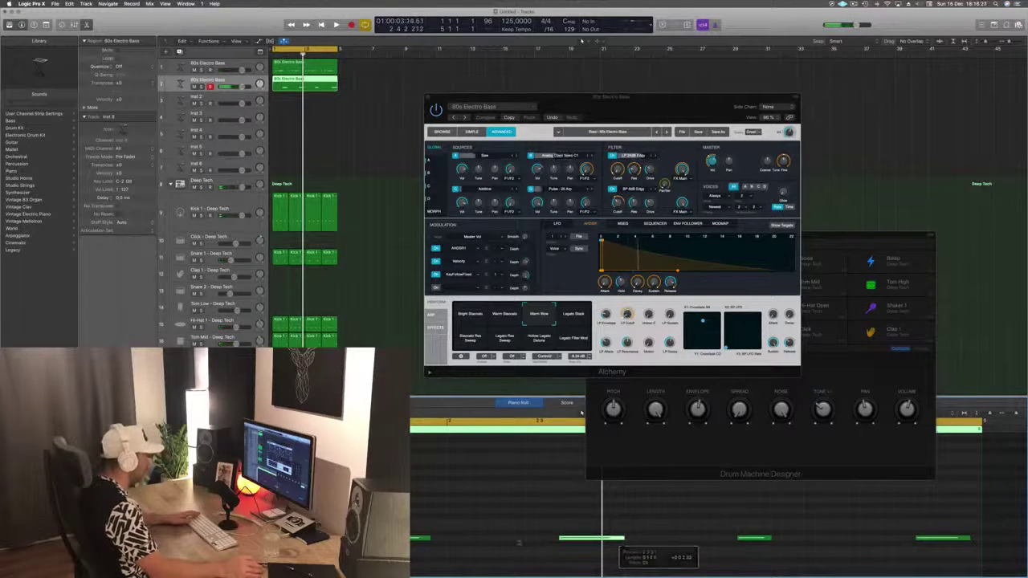
left_click_drag(430, 538, 446, 539)
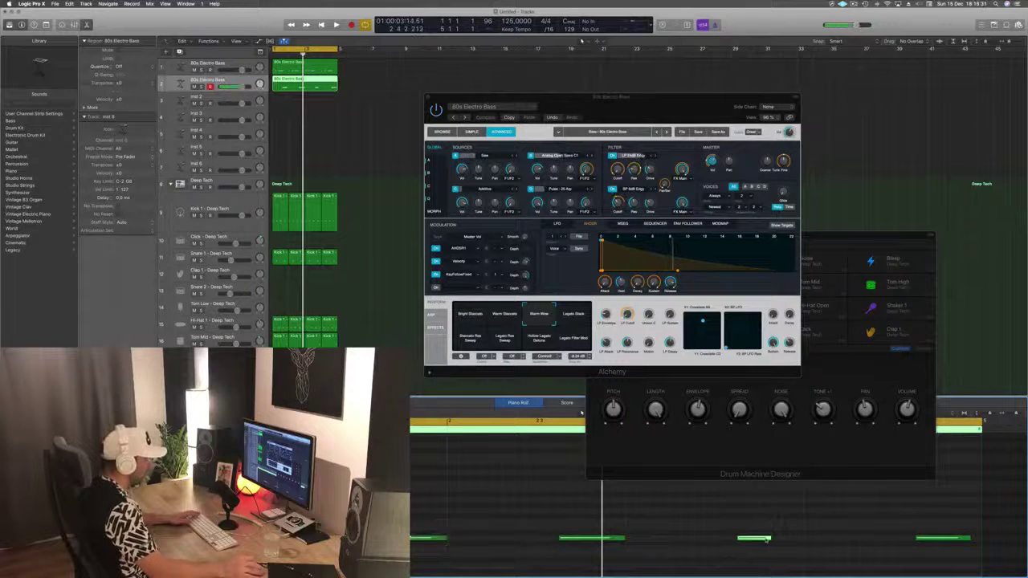
left_click_drag(768, 537, 798, 539)
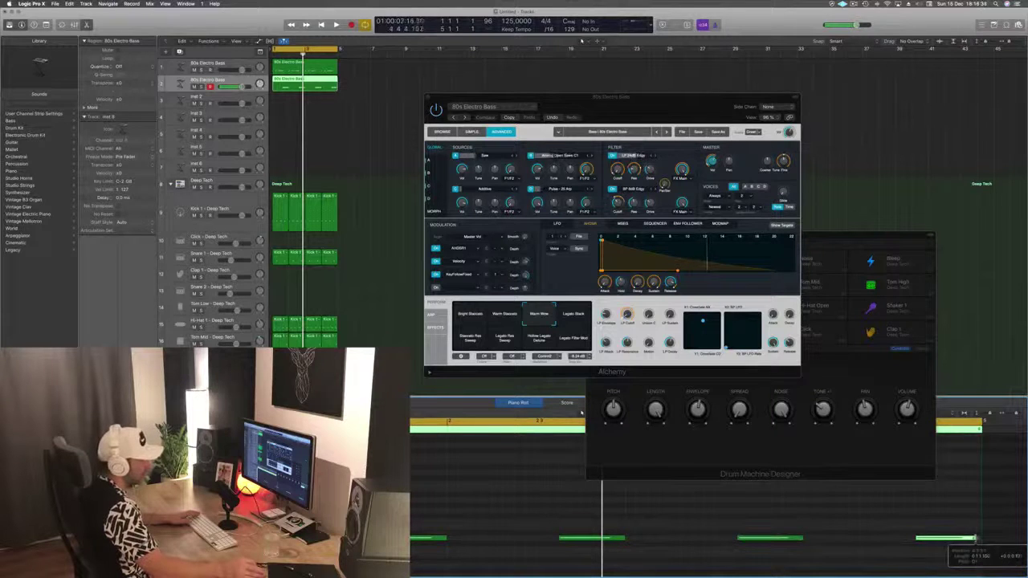
left_click_drag(978, 537, 978, 538)
key("space")
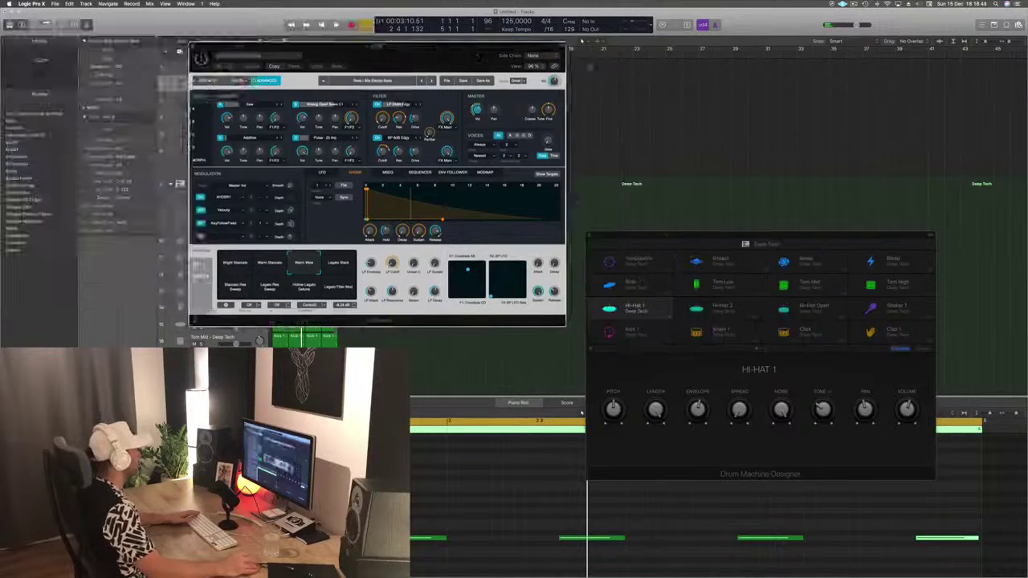
Step: Browse Alchemy's bass presets on the second bass track, load Acid Etched Bass, and play the loop
key("space")
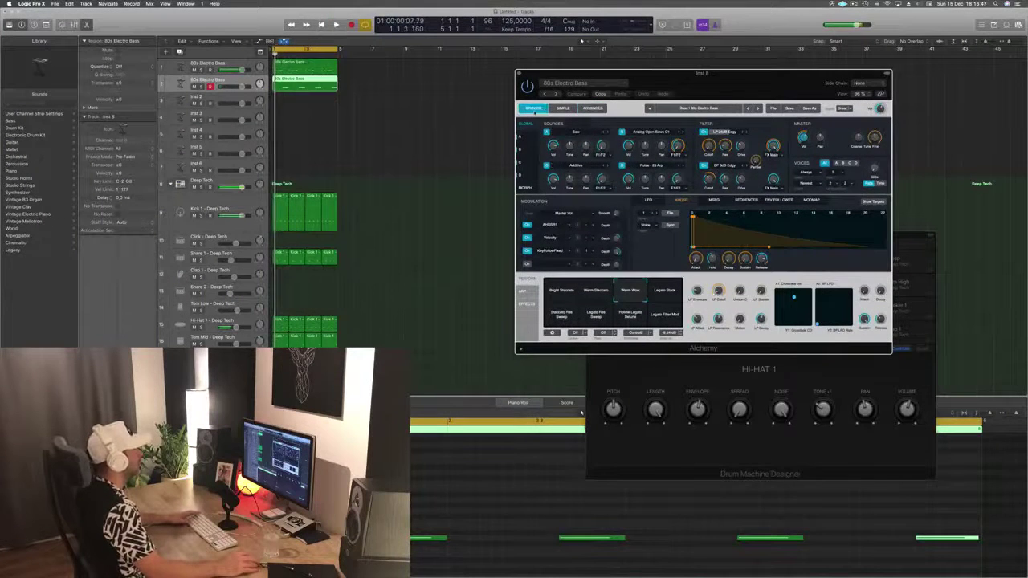
left_click(533, 109)
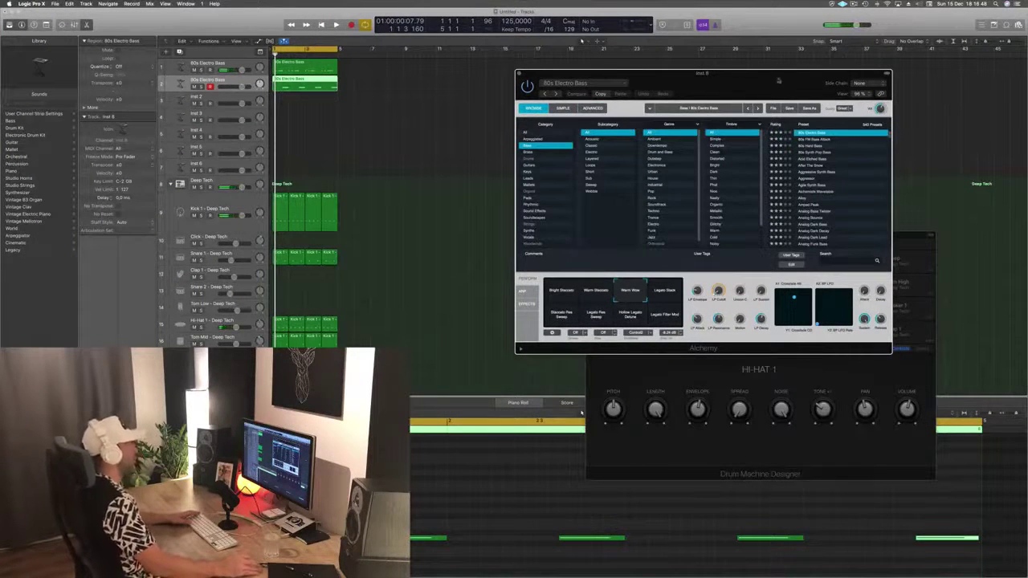
left_click_drag(778, 80, 687, 70)
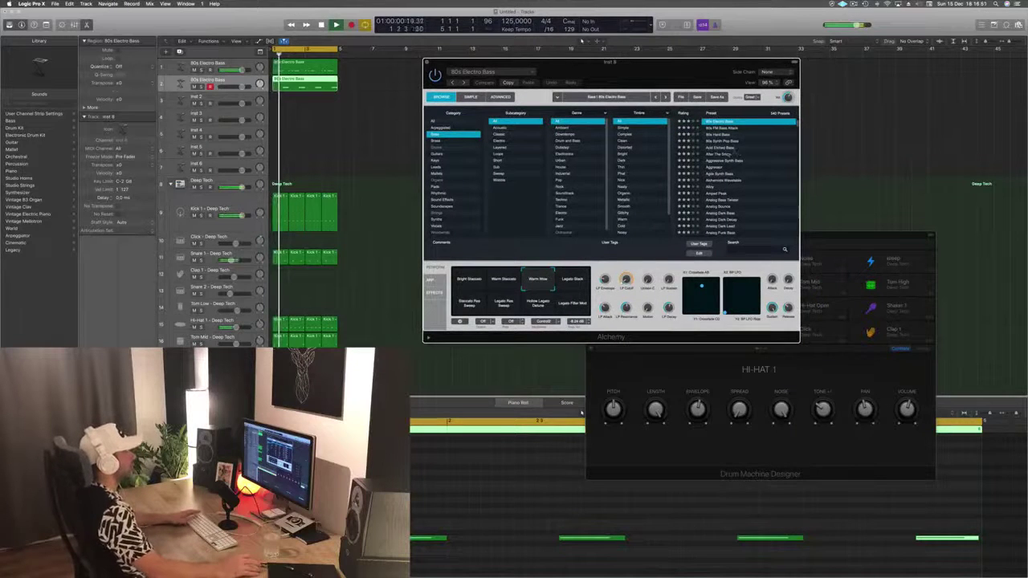
left_click(722, 153)
key("Up")
key("Up")
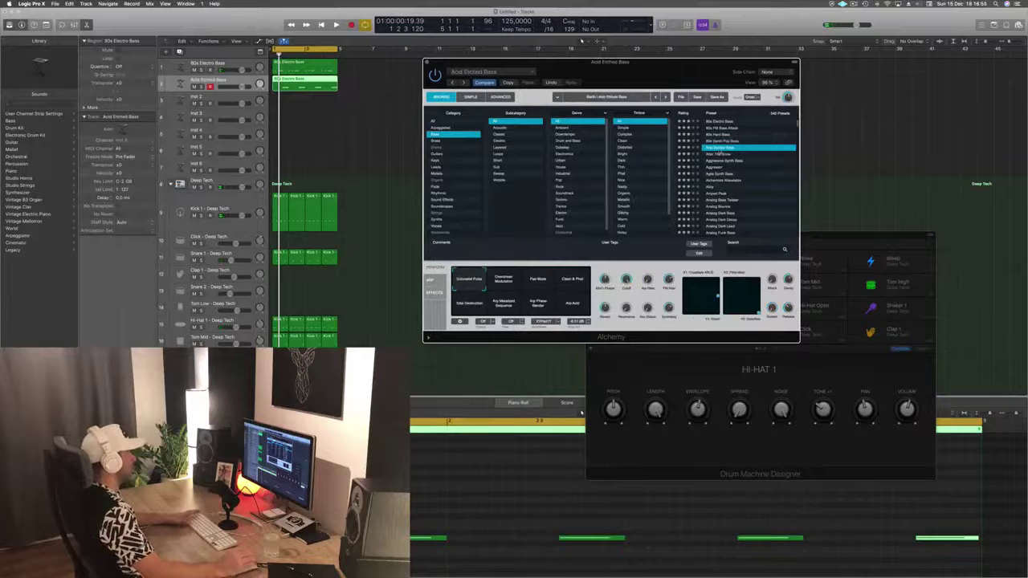
key("space")
left_click_drag(638, 77, 671, 85)
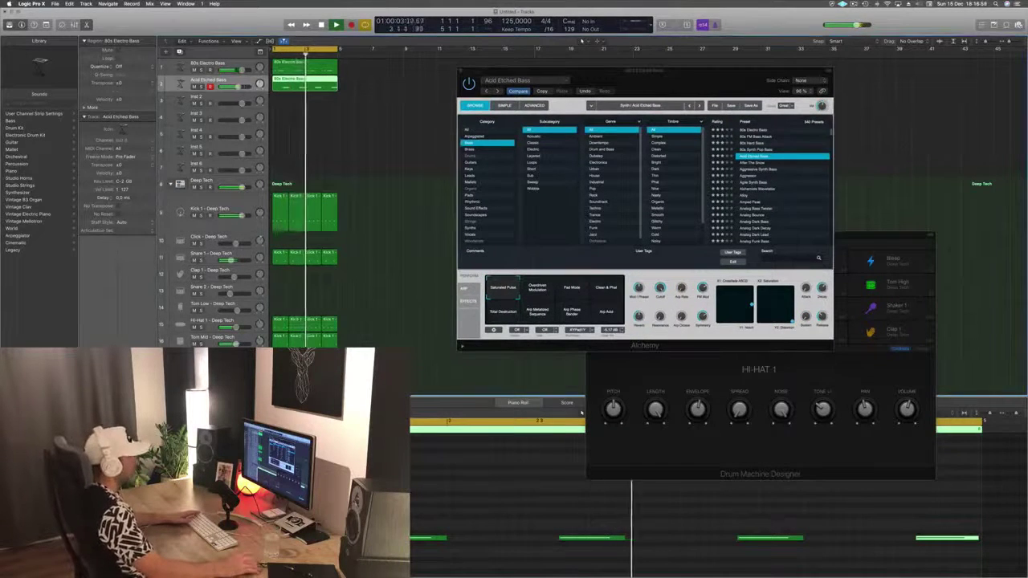
Step: Transpose all notes of the second bass region up one octave in the Piano Roll
left_click(411, 523)
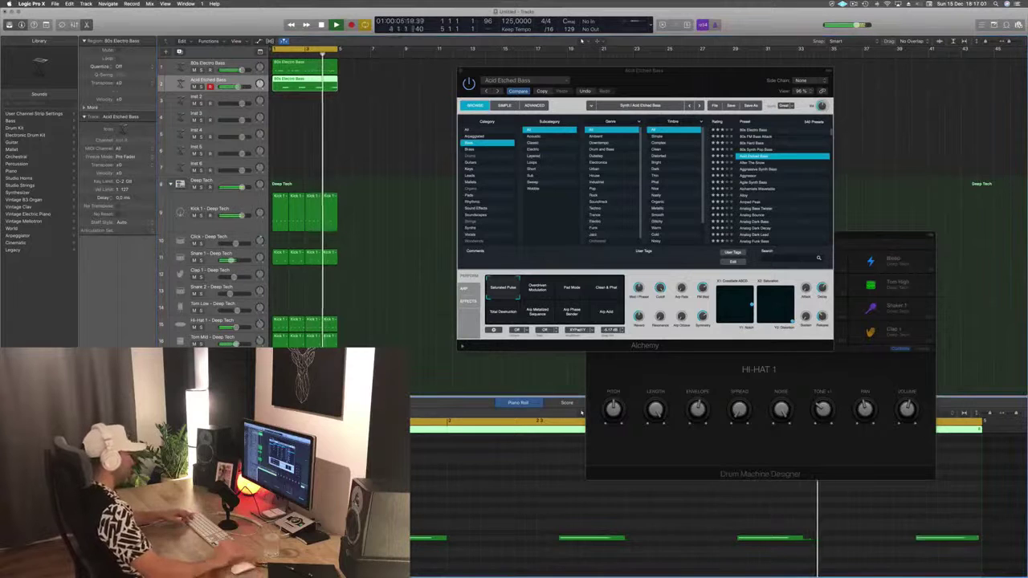
key("super+a")
key("shift+alt+Up")
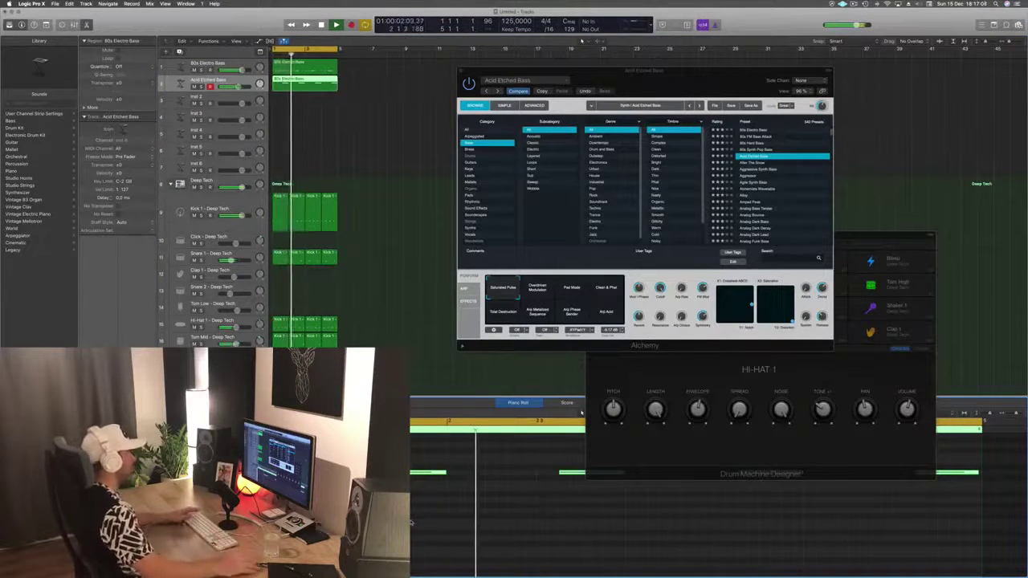
Step: Audition After The Snow and the following bass presets on the second bass track, and settle on Agile Synth Bass
left_click_drag(697, 84, 604, 126)
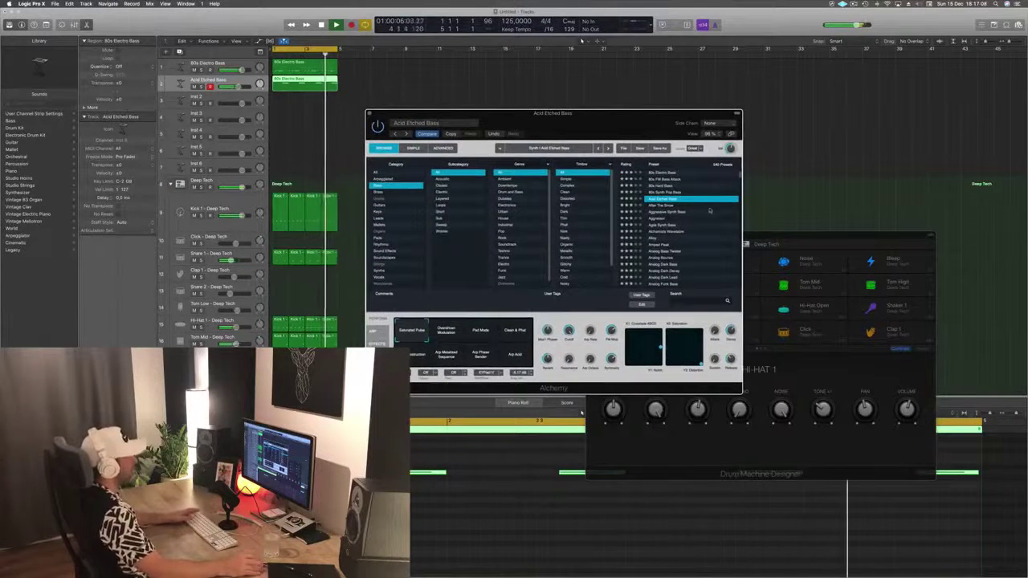
key("Down")
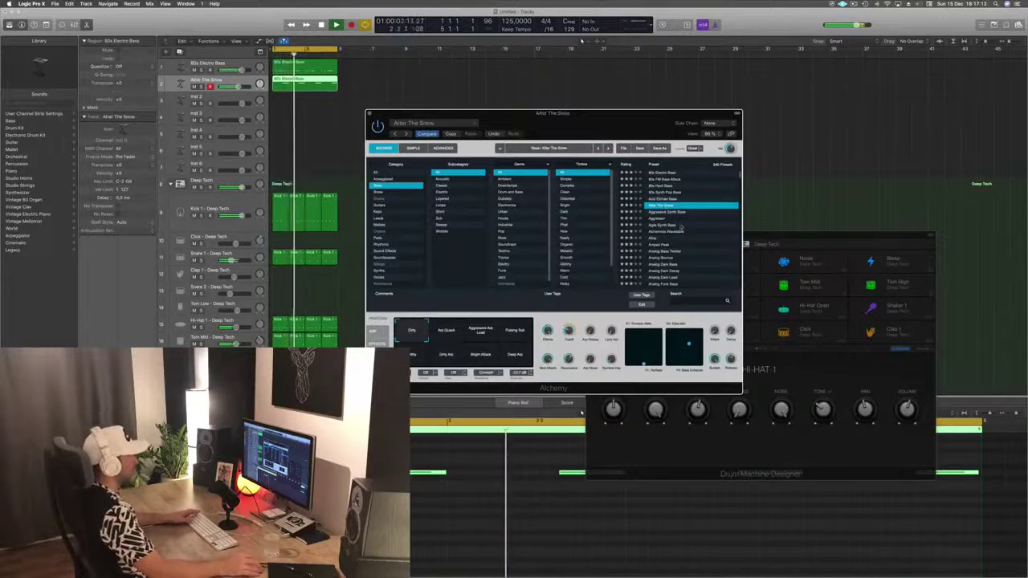
key("Down")
key("Down")
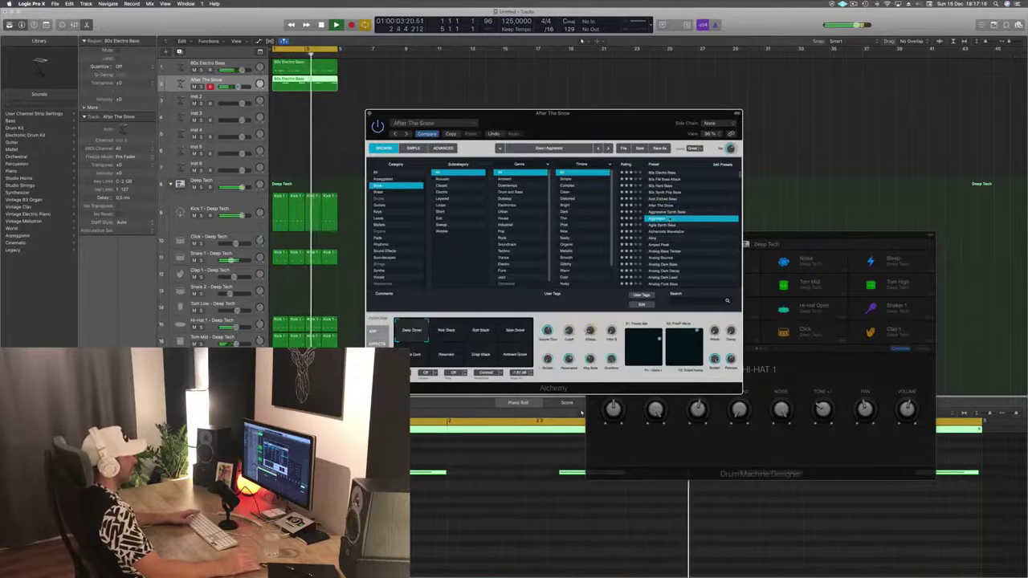
key("Down")
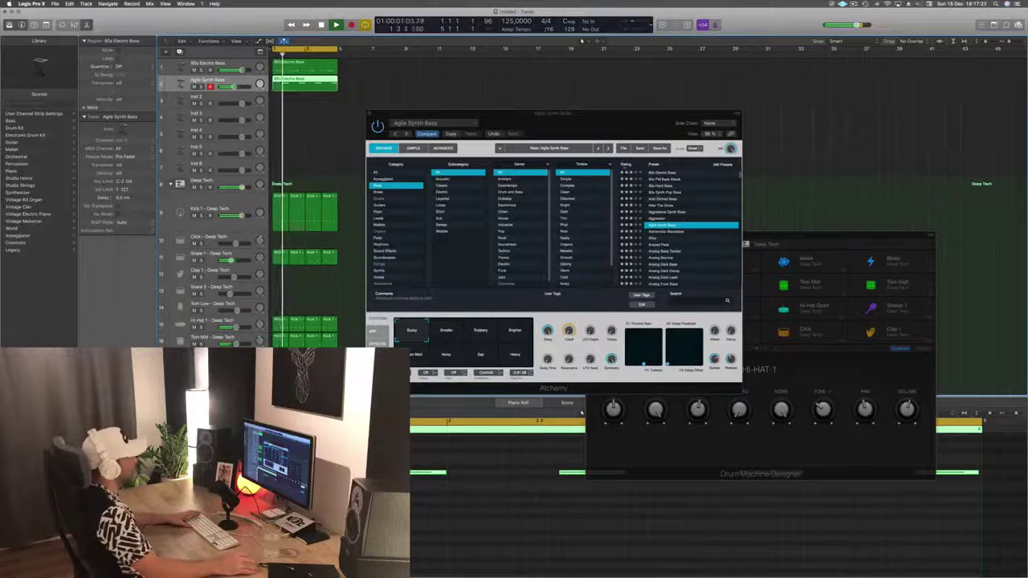
Step: Audition Agile Synth Bass's performance snapshots, including Rubbery, Brighter, Sustain Mod, Noisy, Zap and Heavy, and return to the first one
left_click_drag(615, 126, 631, 118)
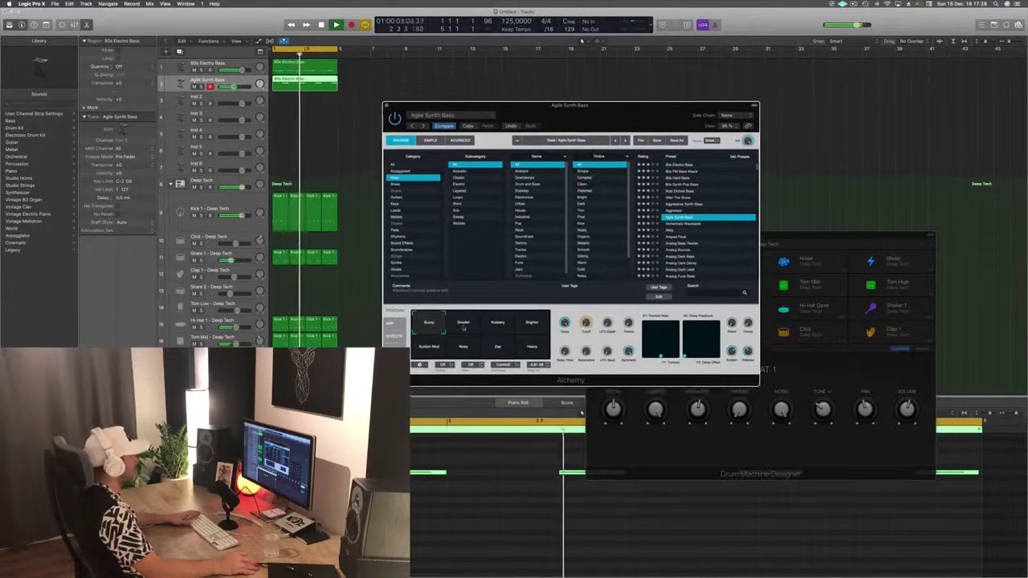
left_click(463, 326)
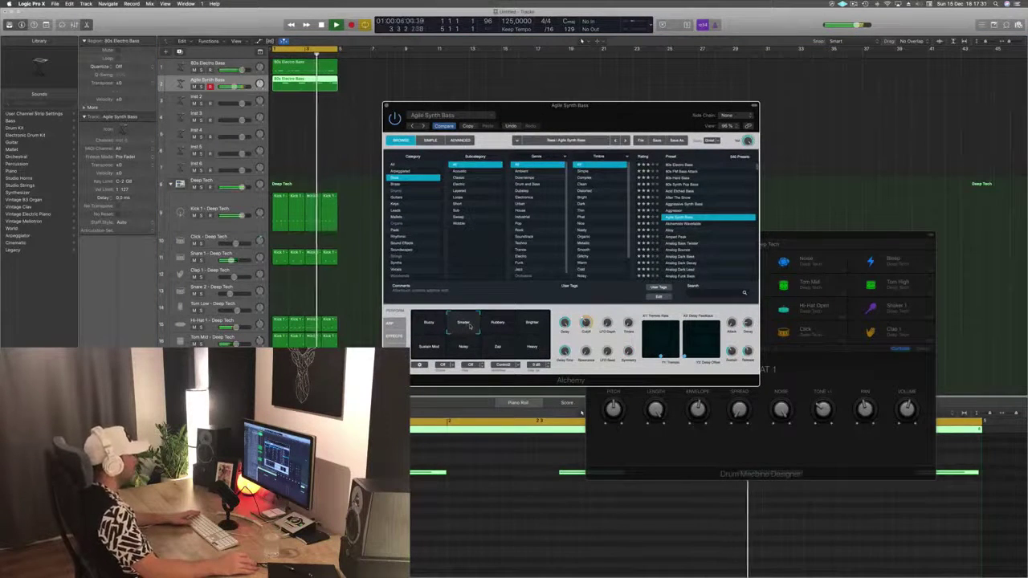
left_click(437, 324)
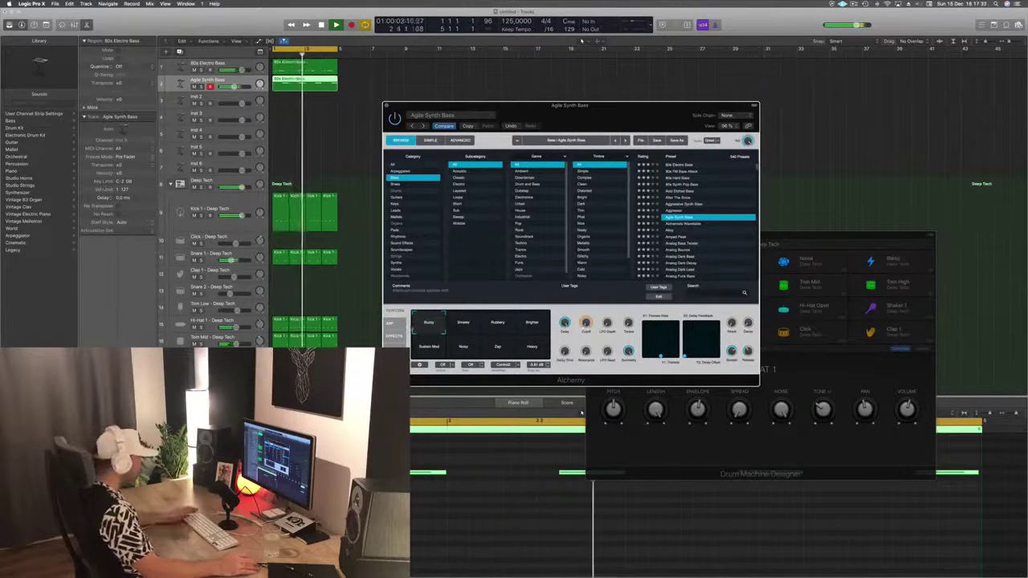
left_click(461, 324)
left_click(497, 325)
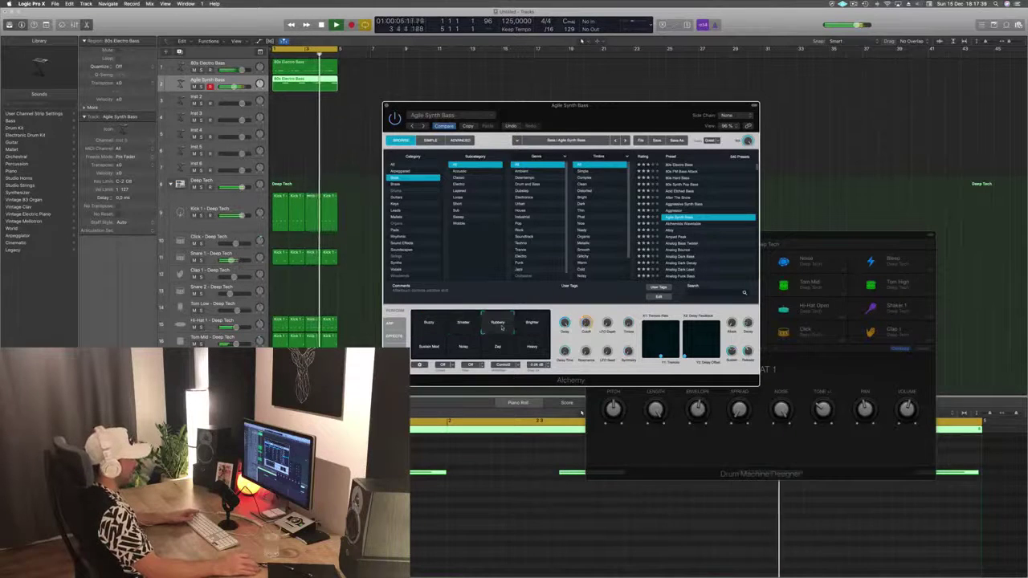
left_click(532, 323)
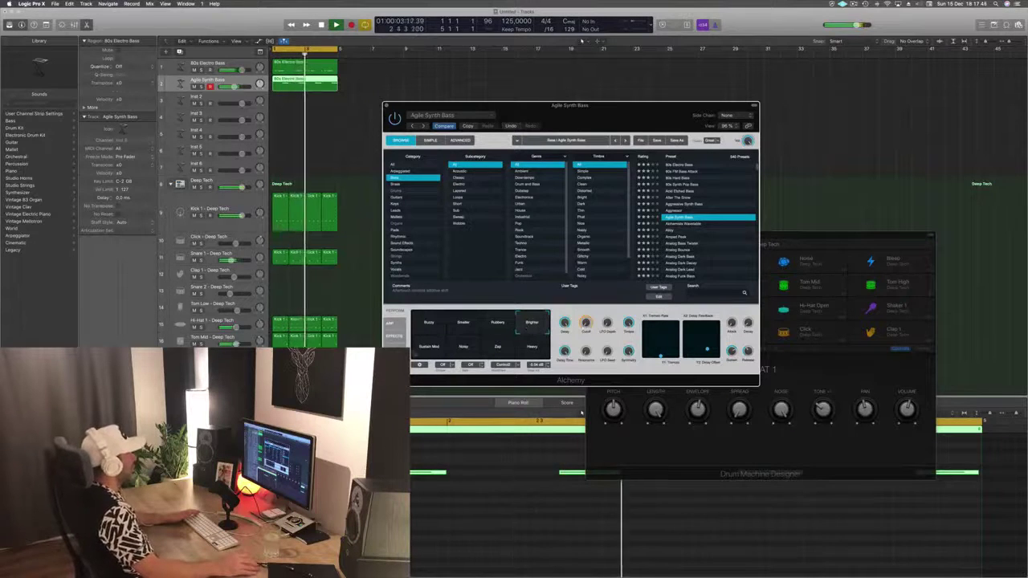
left_click(425, 348)
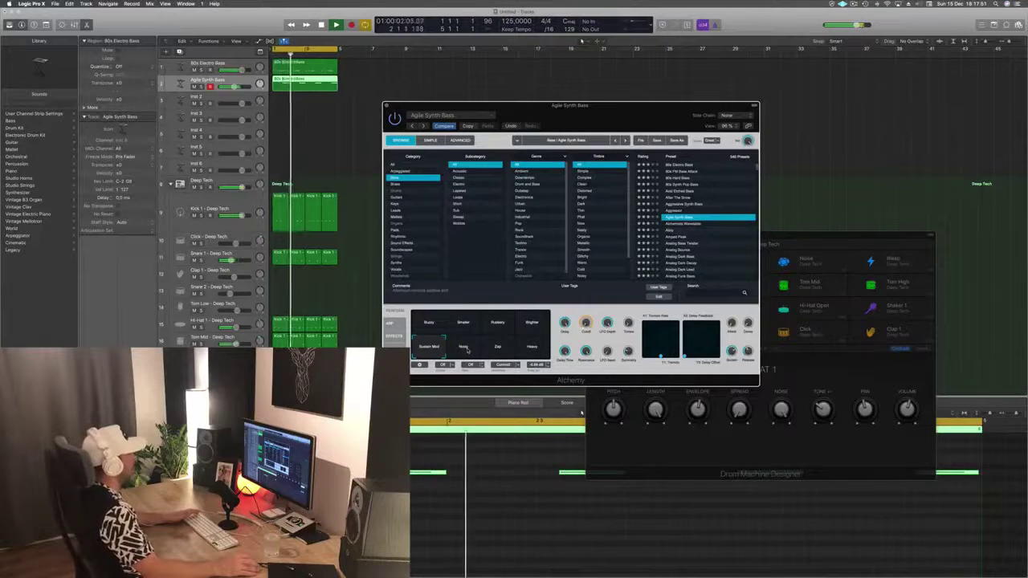
left_click(465, 348)
left_click(497, 348)
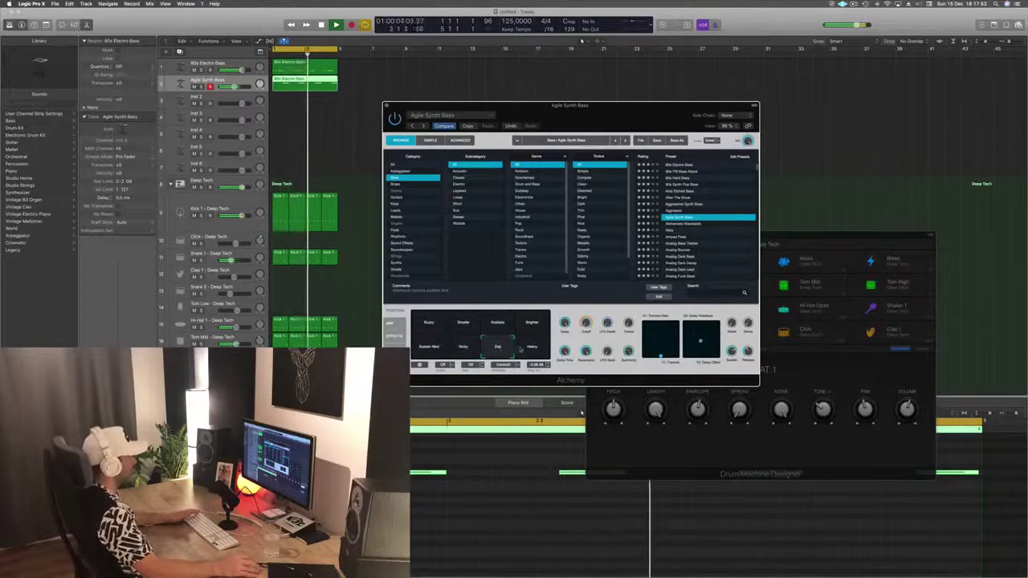
left_click(531, 348)
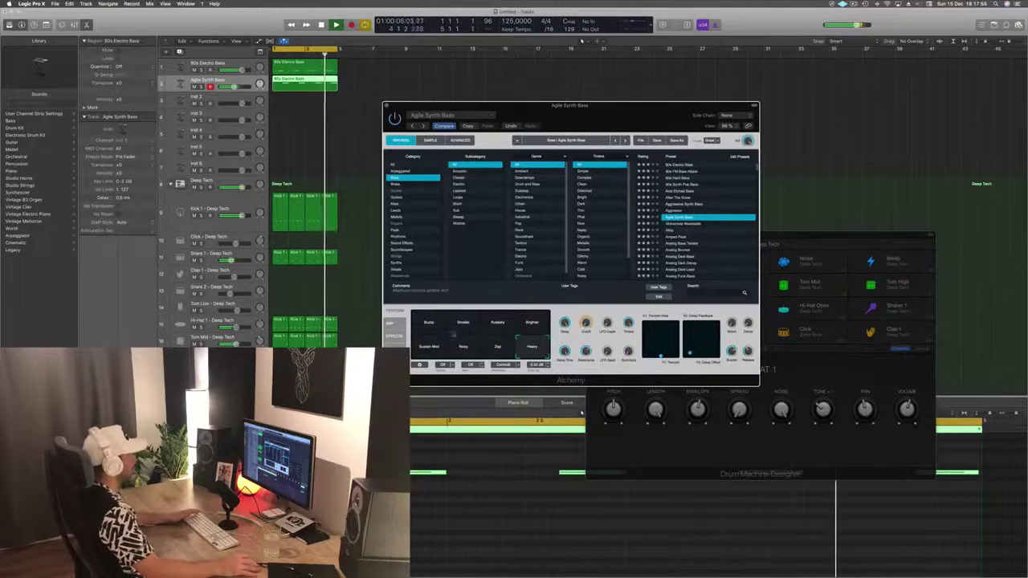
left_click(428, 328)
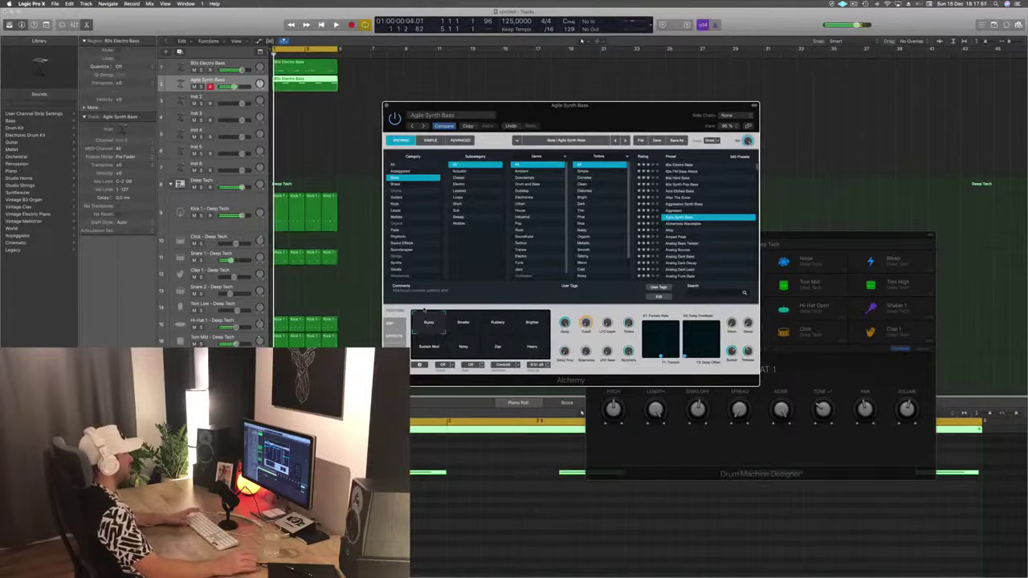
Step: Listen to the loop with Agile Synth Bass and close its Alchemy window
left_click_drag(622, 109, 603, 105)
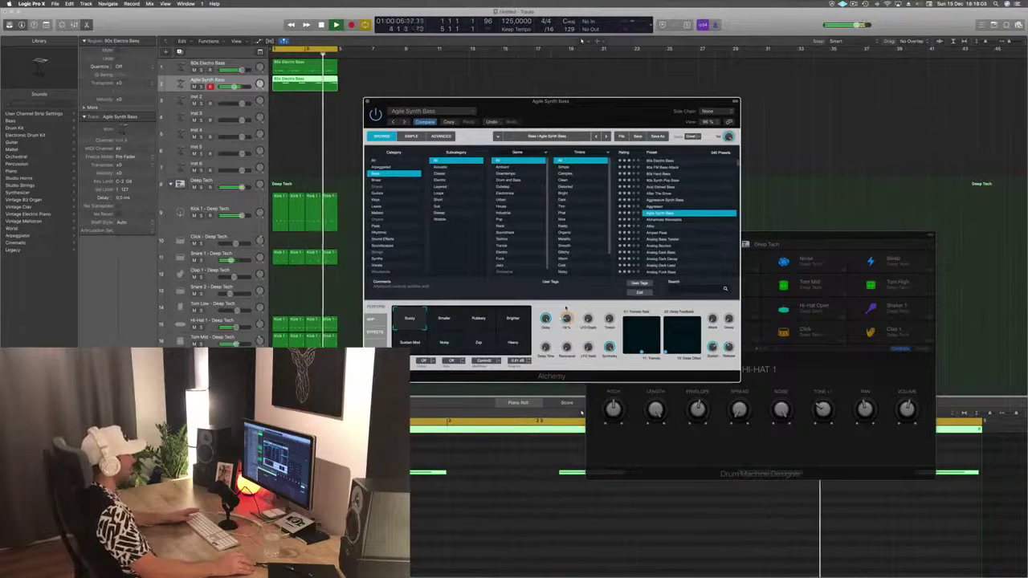
left_click_drag(597, 110, 623, 114)
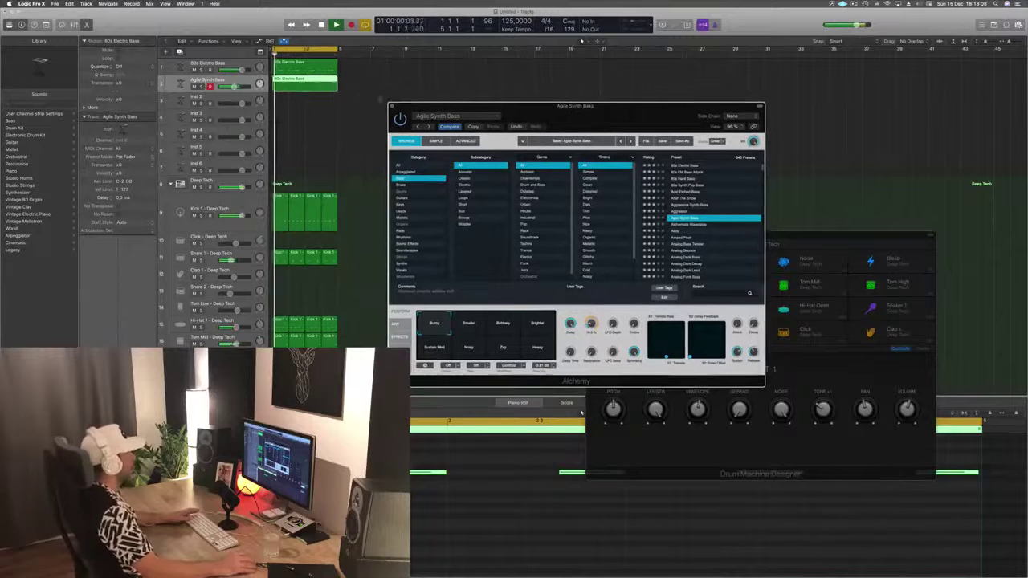
key("super+w")
Step: Copy the first one-bar Hi-Hat 1 region onto the Block track at bar 1
scroll(414, 275, "down", 5)
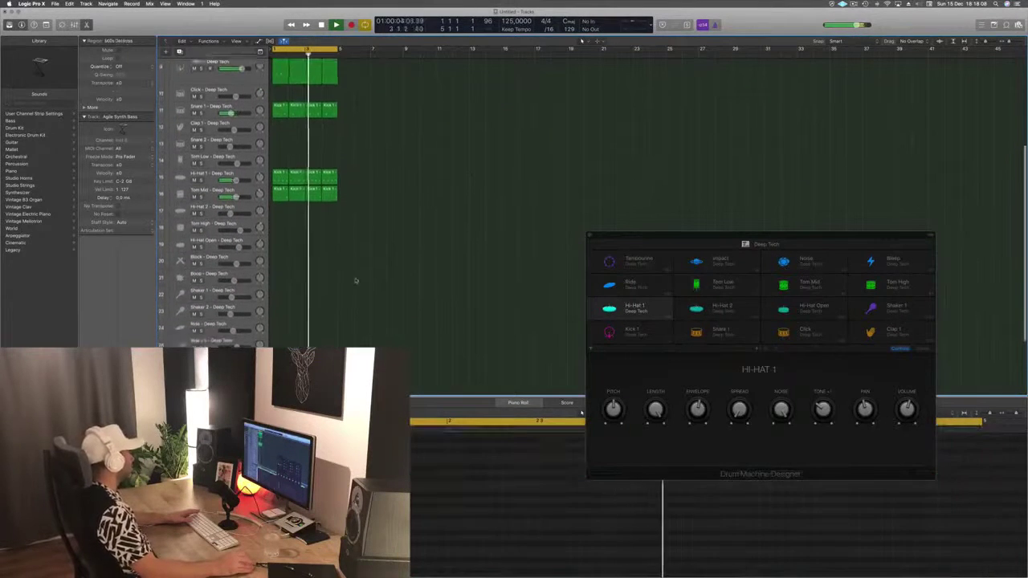
scroll(418, 241, "down", 2)
scroll(416, 240, "down", 3)
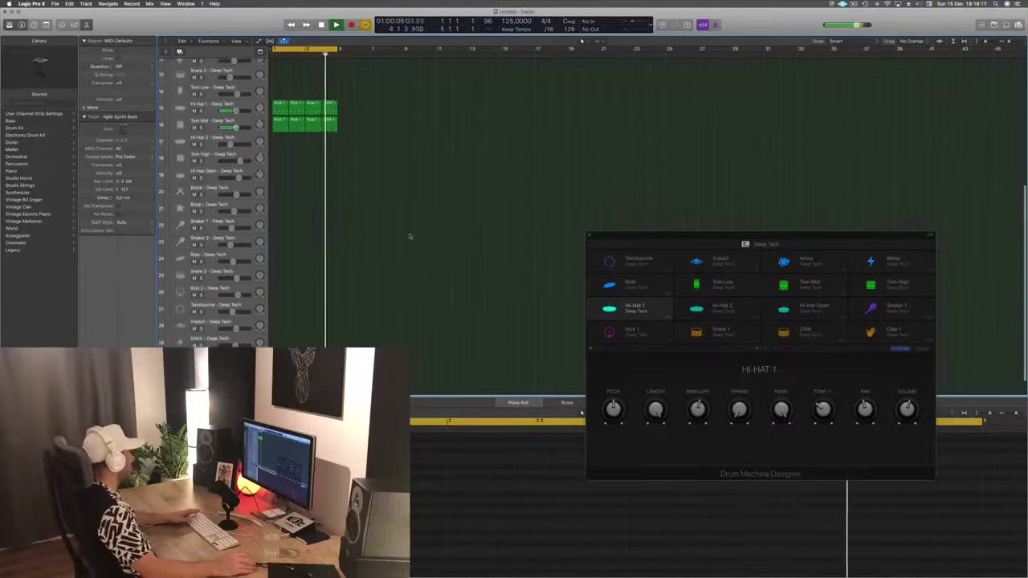
scroll(352, 313, "down", 1)
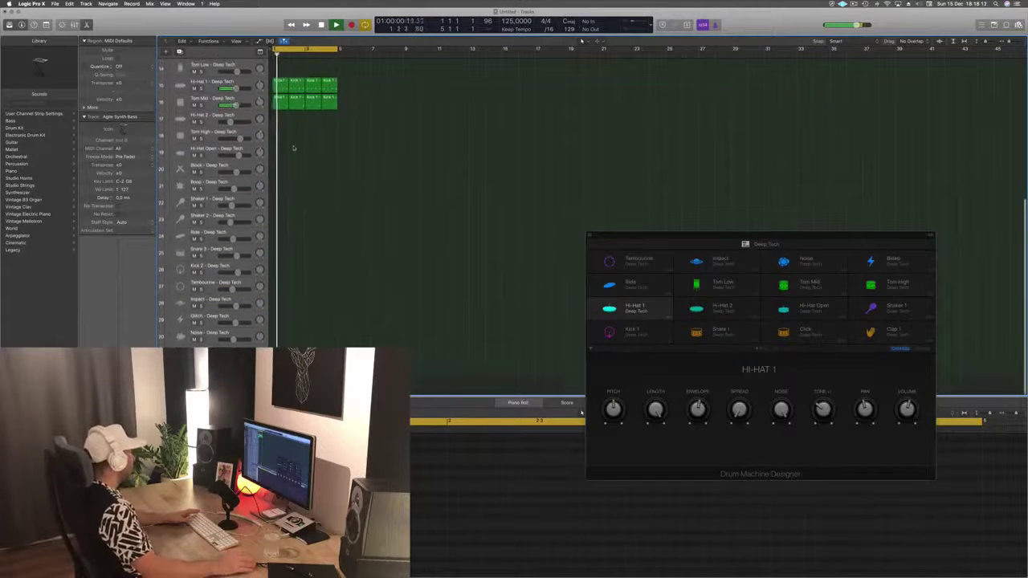
scroll(305, 161, "up", 5)
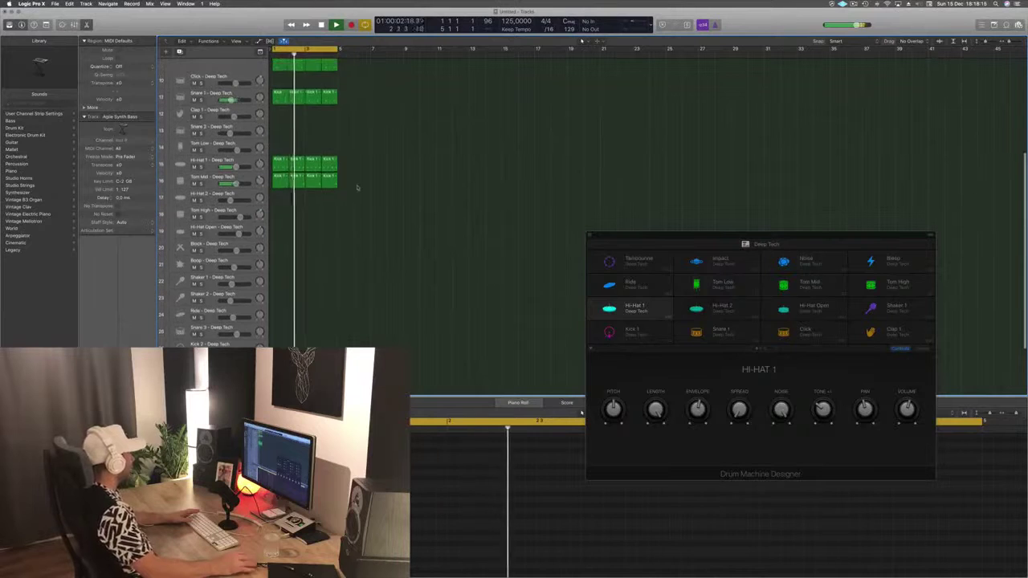
mouse_move(282, 168)
left_mouse_down()
mouse_move(274, 263)
mouse_move(271, 185)
left_mouse_up()
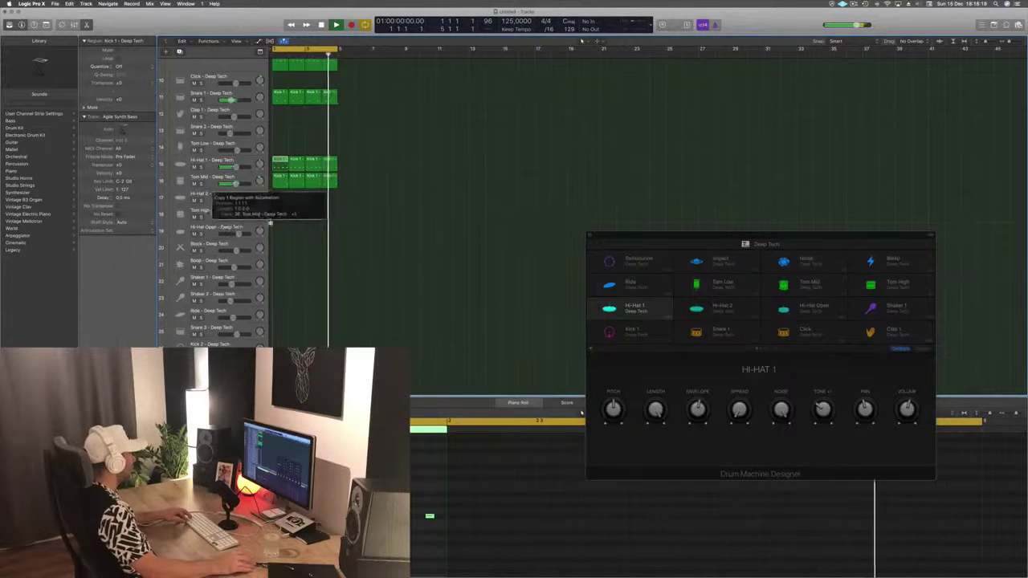
left_click_drag(264, 286, 280, 259)
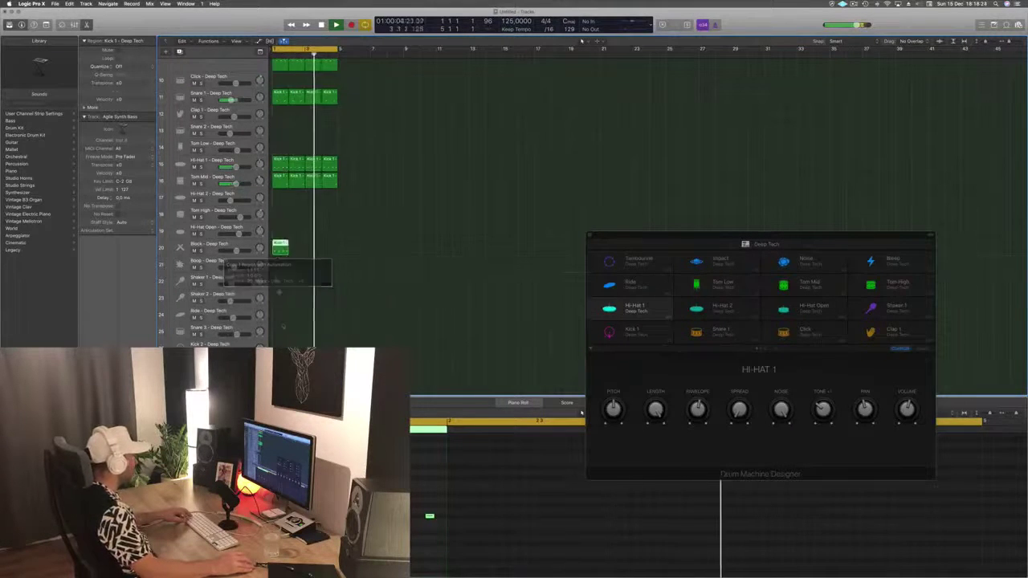
Step: Transpose the notes in the bar 1 Block region upward so they trigger the Block sound, and audition the loop
left_click_drag(414, 488, 441, 557)
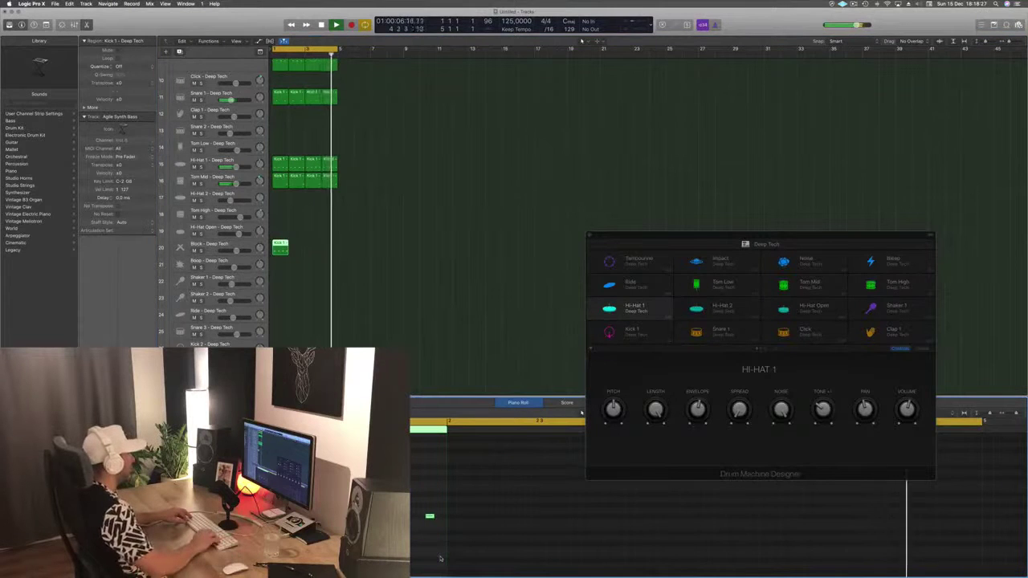
key("alt+Up")
key("alt+Up")
key("alt+Up")
key("alt+Up")
key("alt+Up")
key("alt+Up")
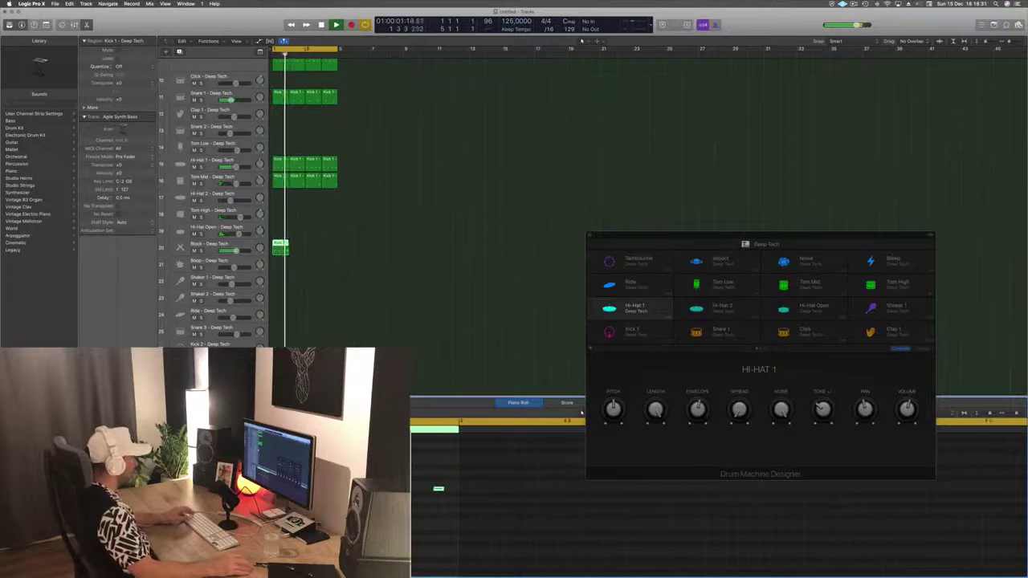
scroll(417, 531, "down", 2)
key("Return")
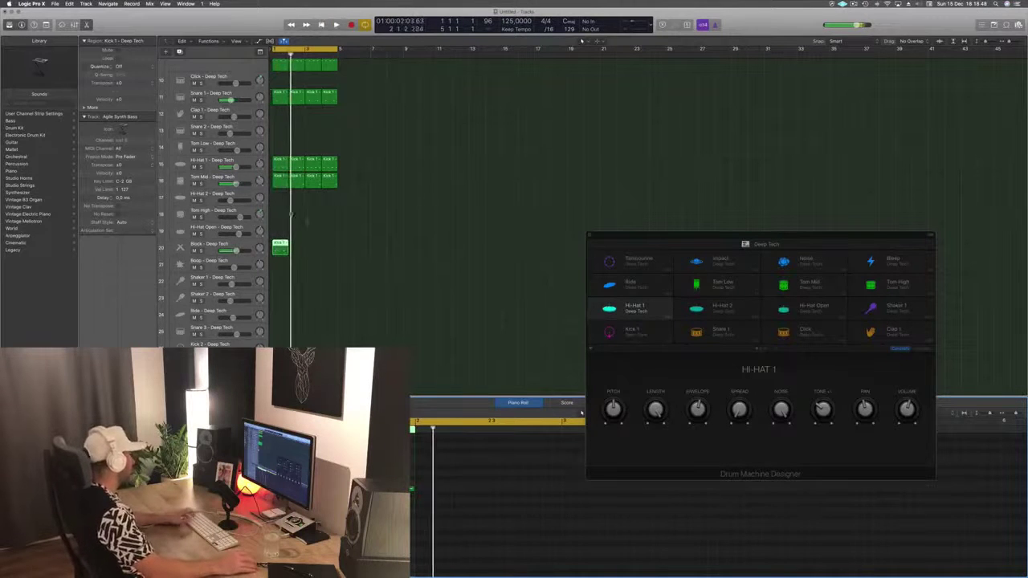
Step: Copy the one-bar Block region across bars 2 to 4 and play the loop
left_click_drag(295, 254, 294, 252)
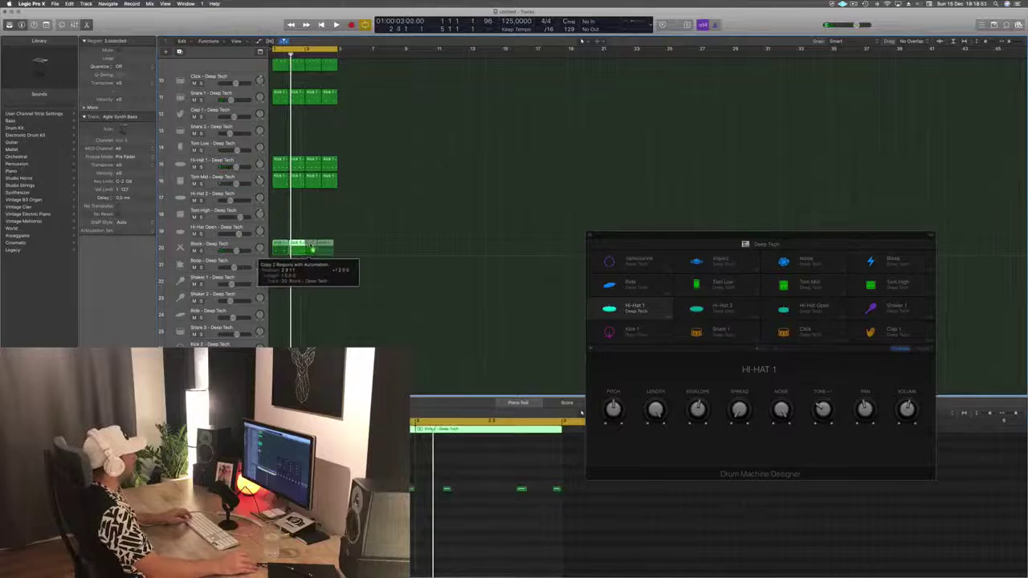
left_click_drag(312, 245, 314, 245)
key("space")
left_click(386, 246)
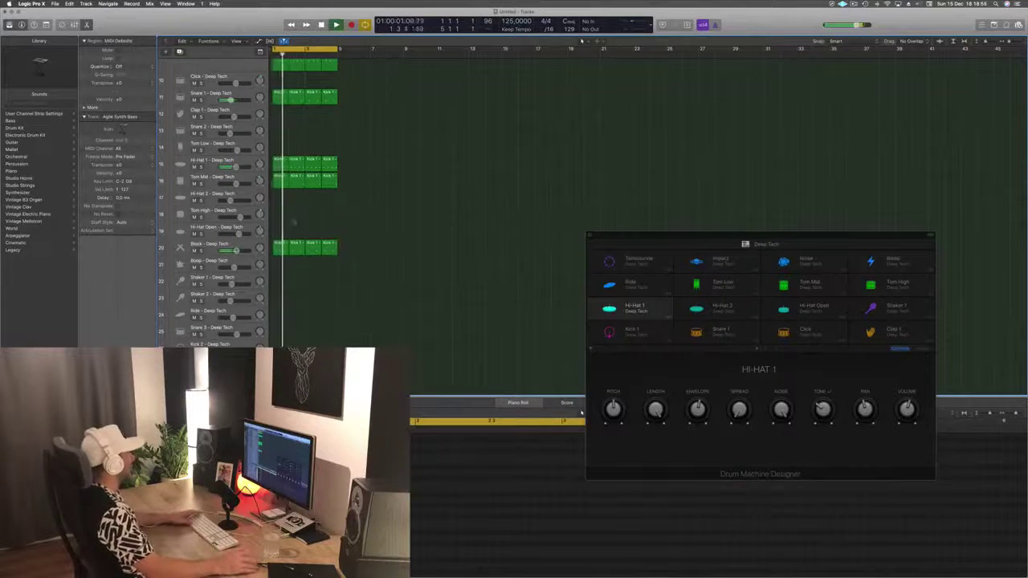
Step: Shift a note in the bar 1 Block region one sixteenth later and listen to the changed rhythm
left_click(278, 246)
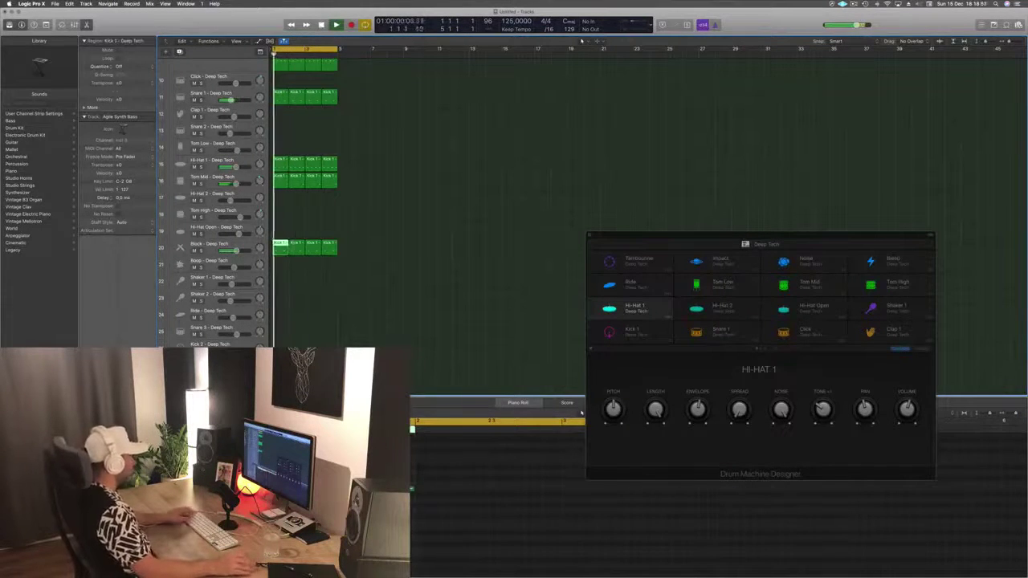
key("space")
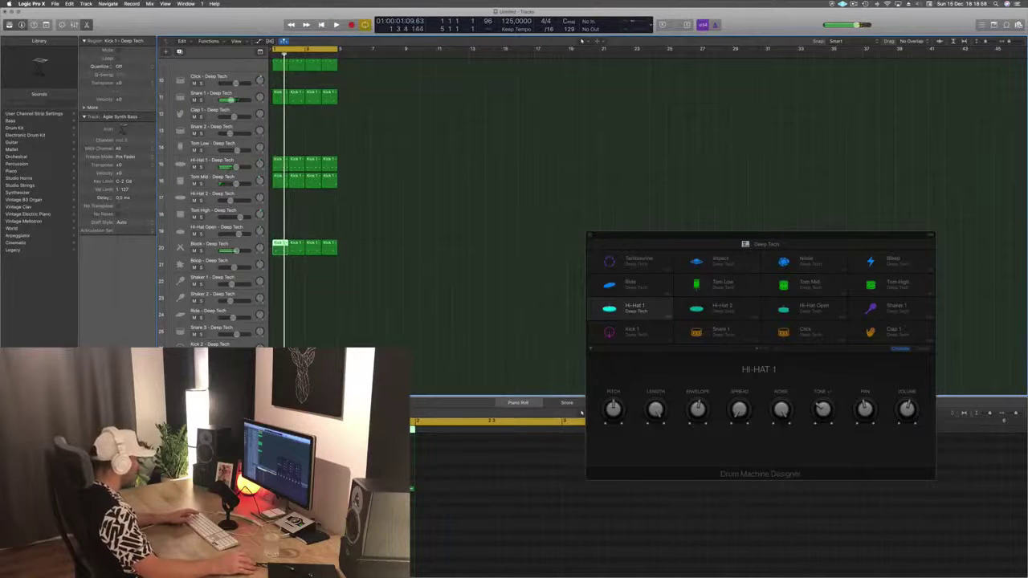
left_click(353, 489)
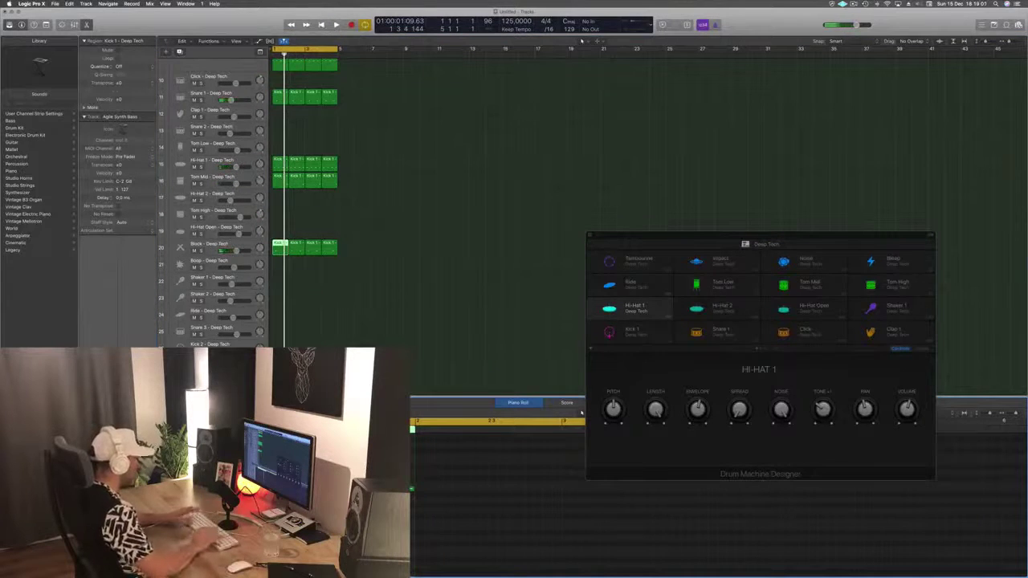
key("space")
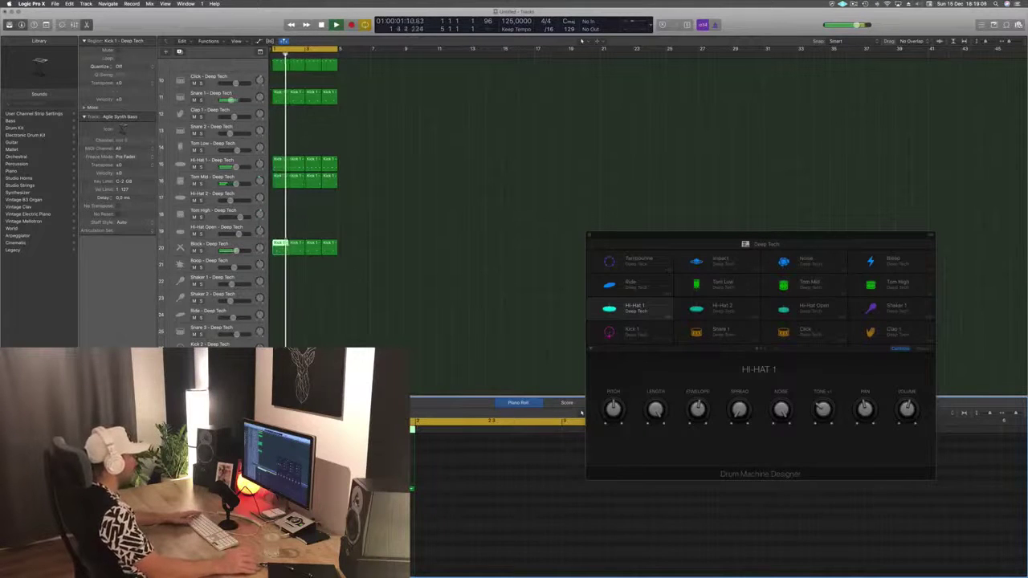
key("space")
Step: Replace the Block regions in bars 2 to 4 with copies of the edited first one, and lower the Block track's volume
left_click_drag(387, 248, 299, 252)
key("BackSpace")
mouse_move(315, 260)
left_mouse_down()
mouse_move(279, 250)
mouse_move(316, 250)
left_mouse_up()
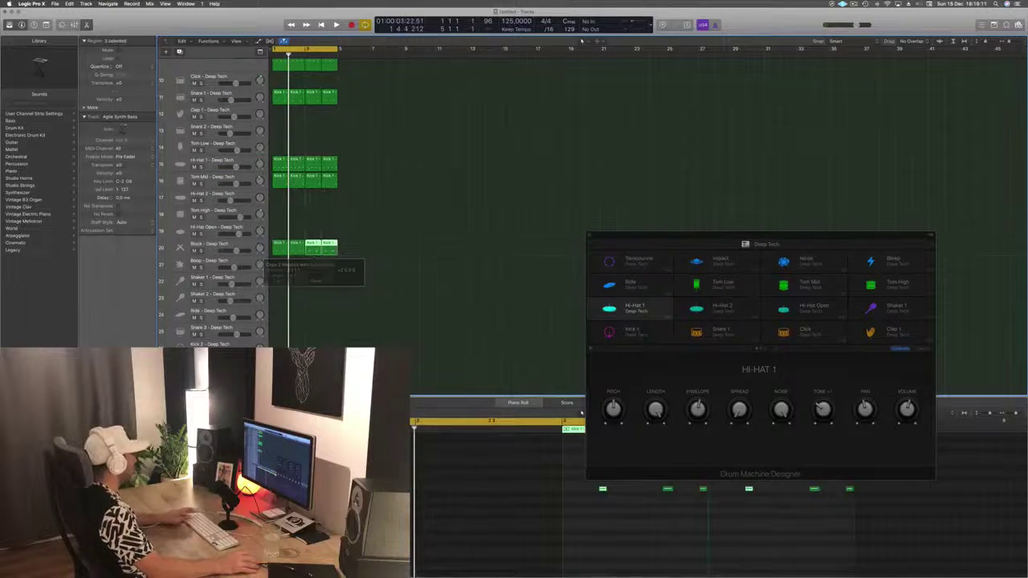
left_click(229, 250)
key("space")
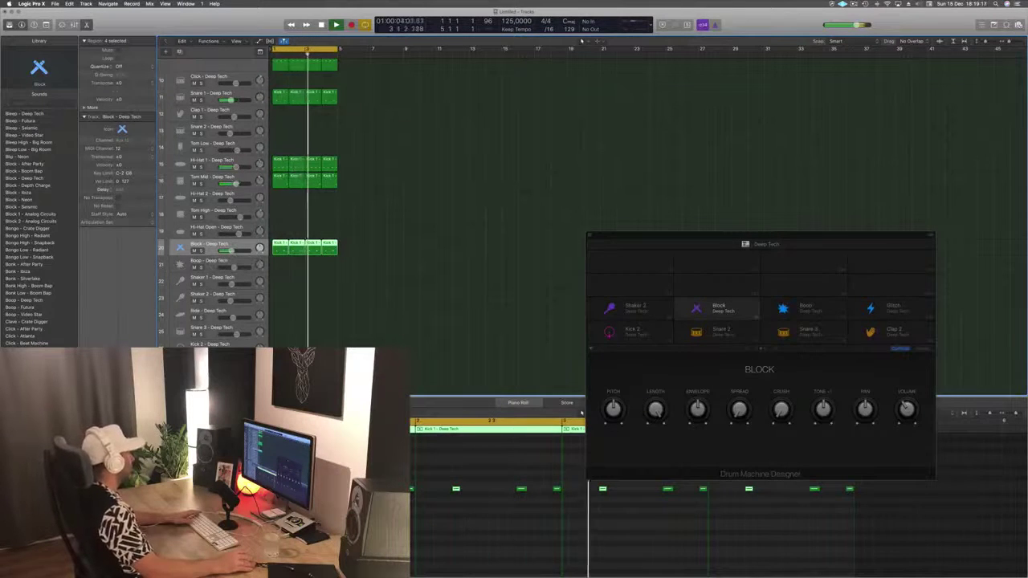
Step: Insert Stereo Delay on the Block track, audition its dual presets, choose the one with 1/4 left and 1/8 right, and adjust the output mix
left_click(98, 418)
left_click_drag(180, 28, 256, 49)
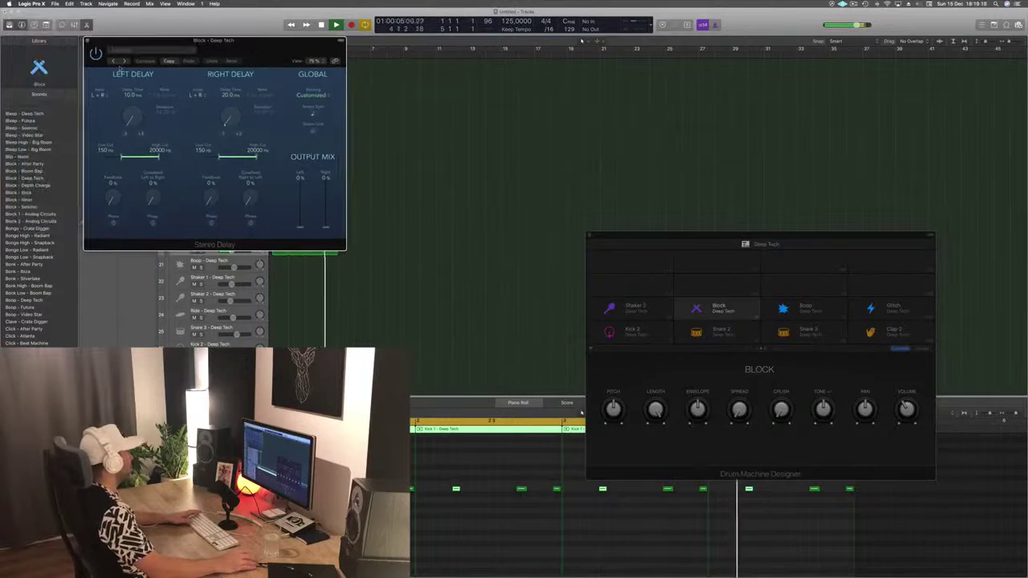
left_click(112, 62)
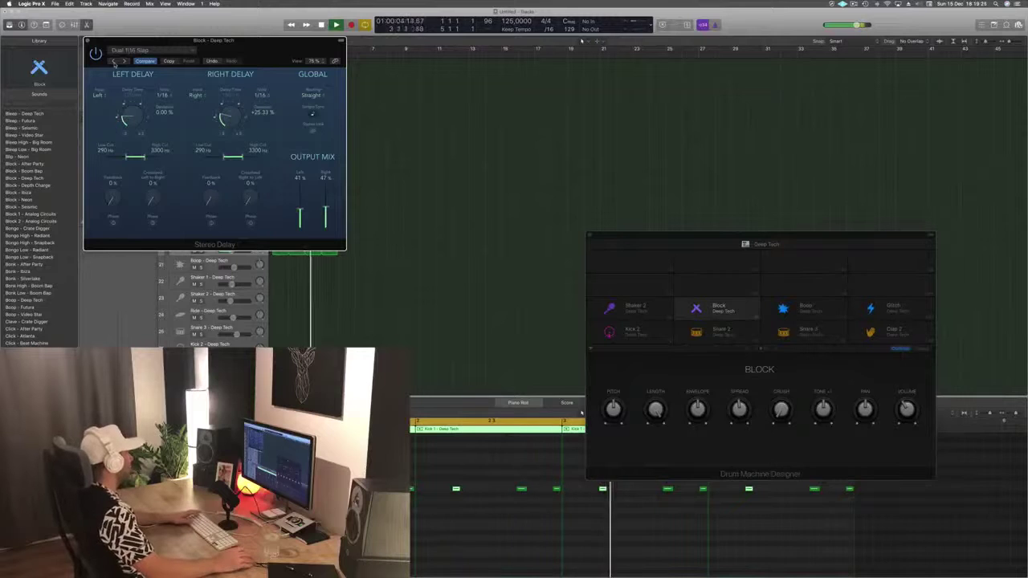
left_click(114, 61)
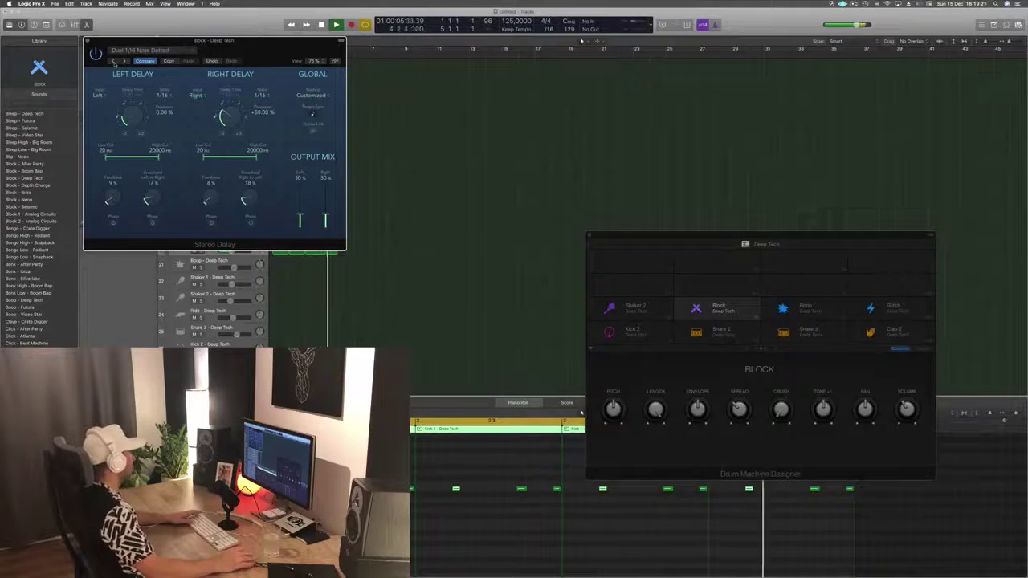
left_click(114, 62)
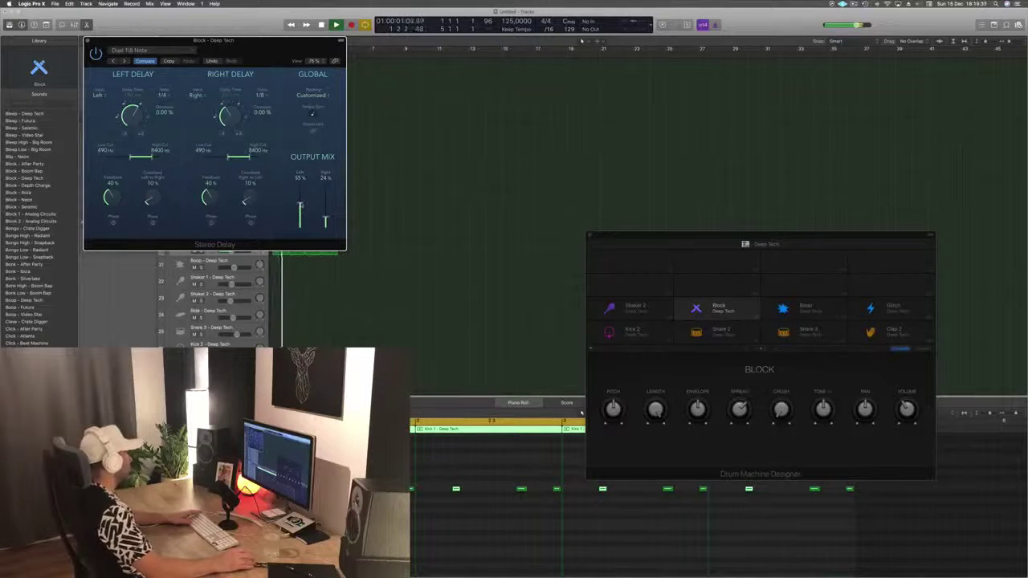
left_click(88, 42)
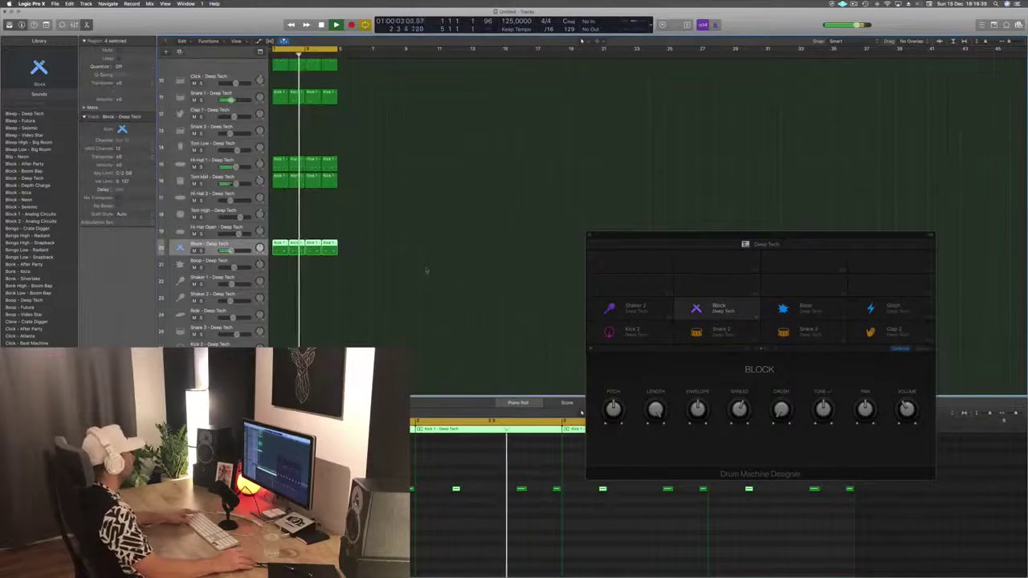
Step: Copy the first one-bar Snare 1 region onto the Snare 2 track at bar 1
scroll(427, 270, "up", 5)
scroll(427, 270, "down", 3)
left_click(427, 271)
scroll(390, 236, "down", 2)
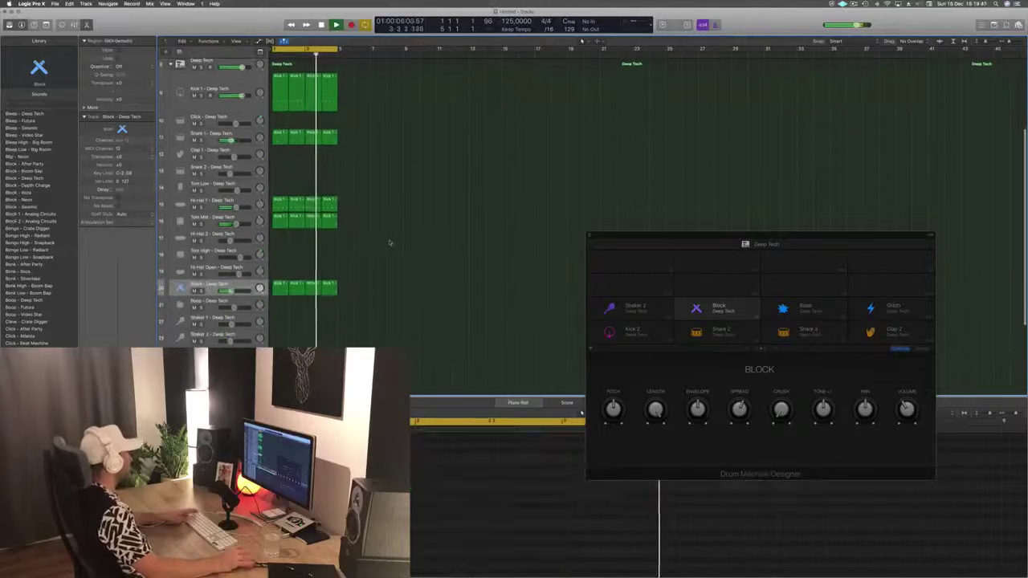
scroll(431, 252, "up", 5)
scroll(434, 254, "down", 2)
scroll(434, 254, "down", 1)
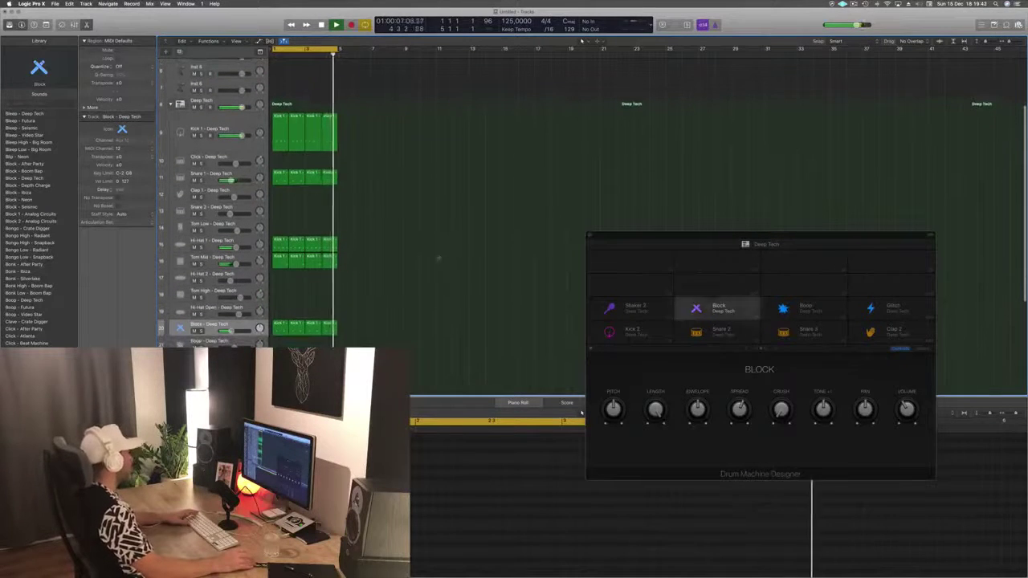
scroll(425, 229, "down", 1)
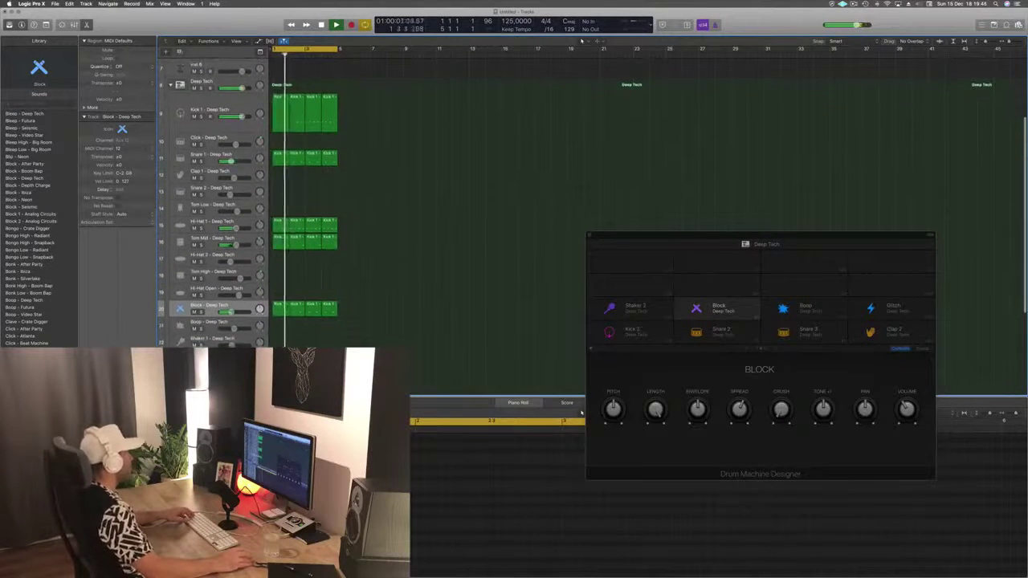
left_click(279, 158)
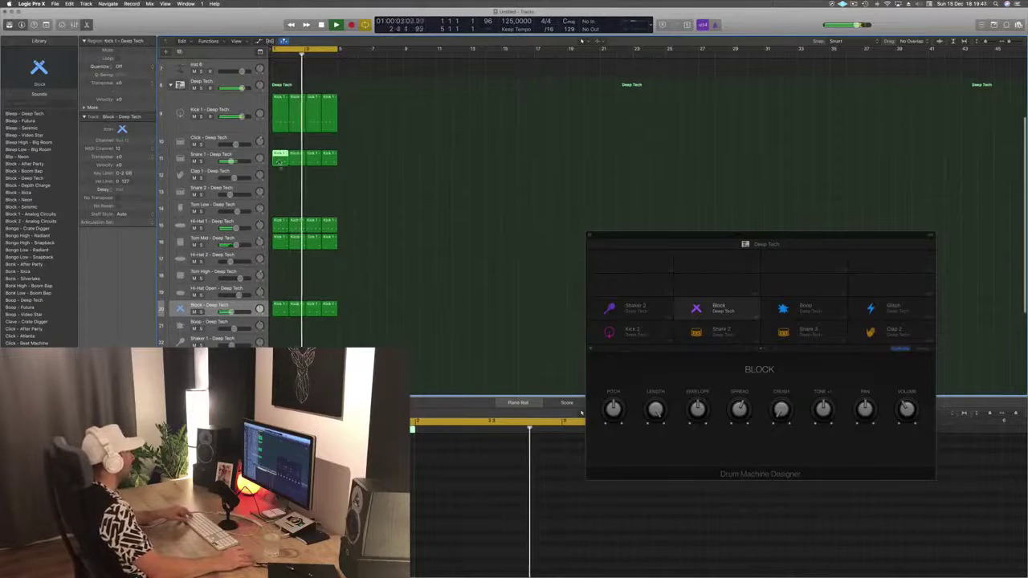
left_click_drag(280, 160, 280, 192)
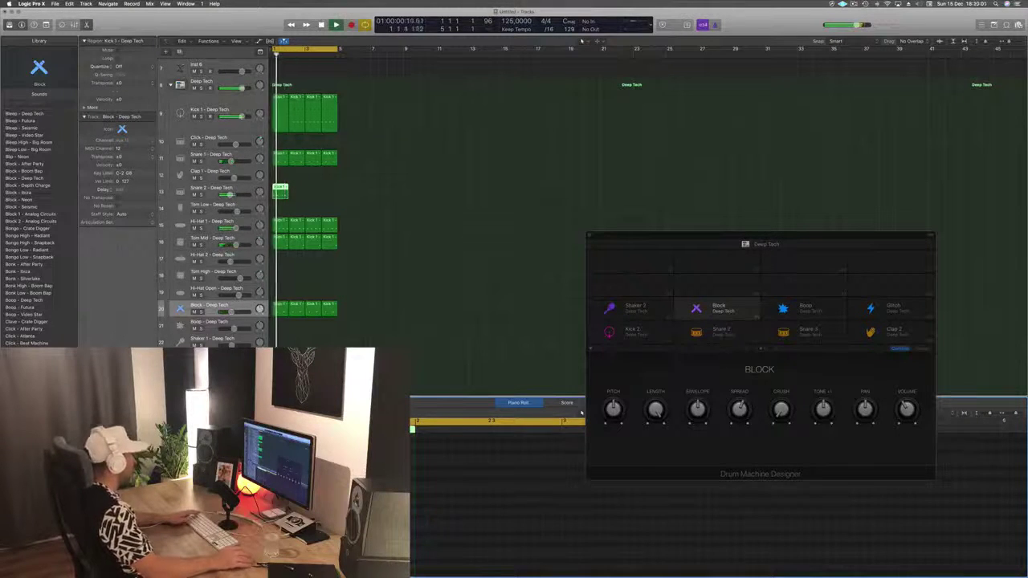
Step: Move the Snare 2 region to the Tom Low track and adjust its notes to trigger the Tom Low sound while the loop plays
left_click_drag(277, 190, 278, 206)
left_click(427, 545)
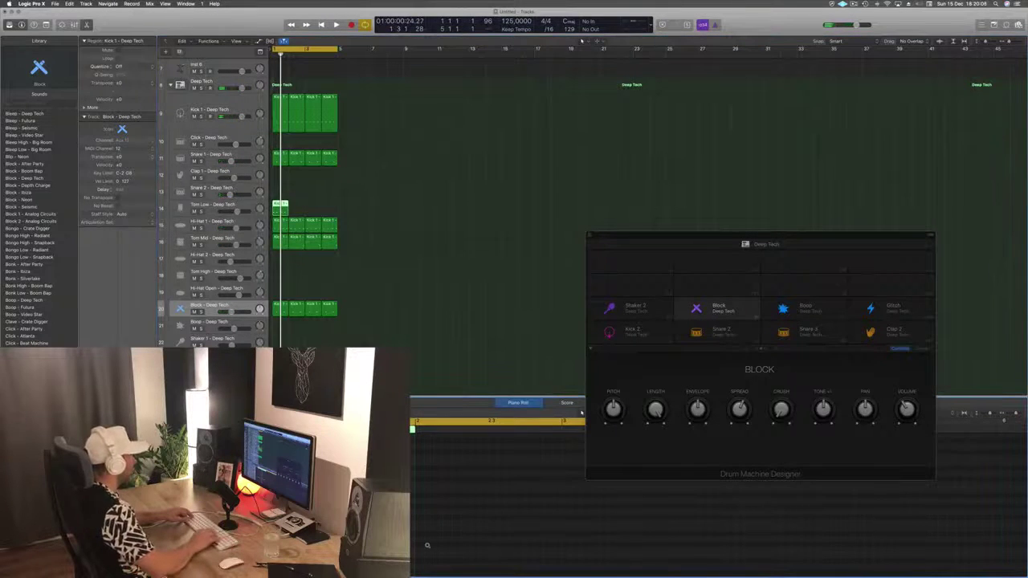
key("space")
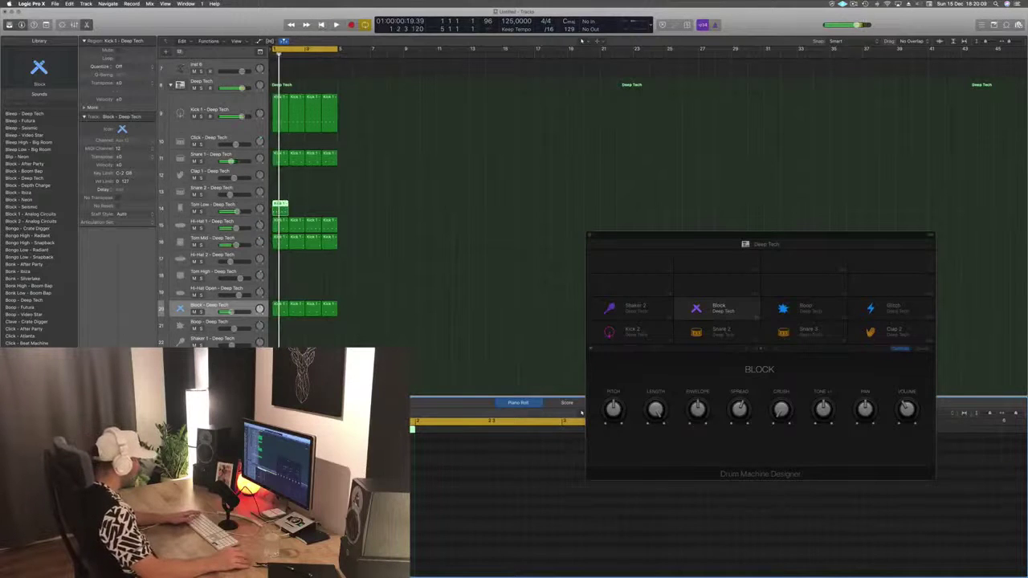
key("space")
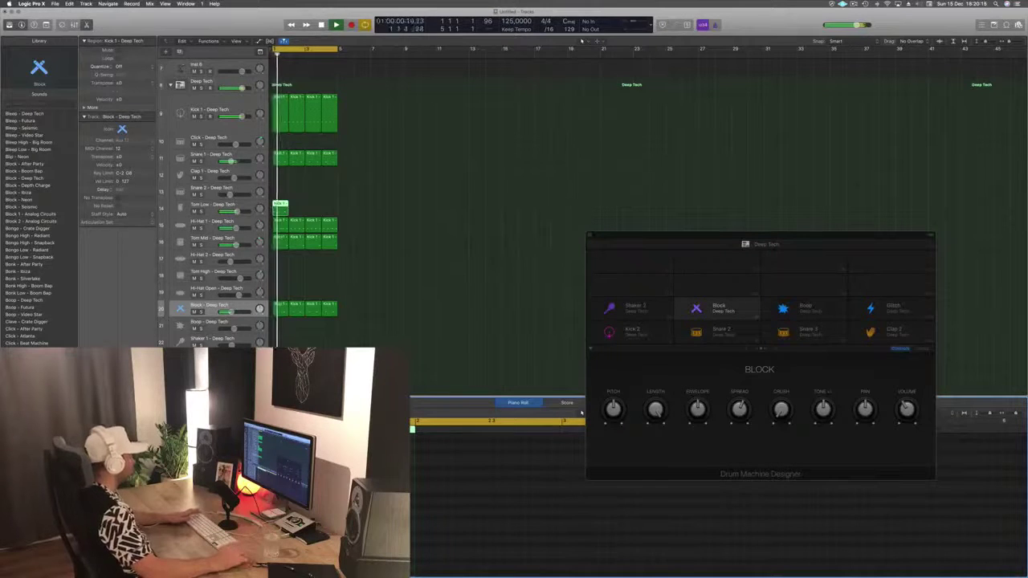
key("Return")
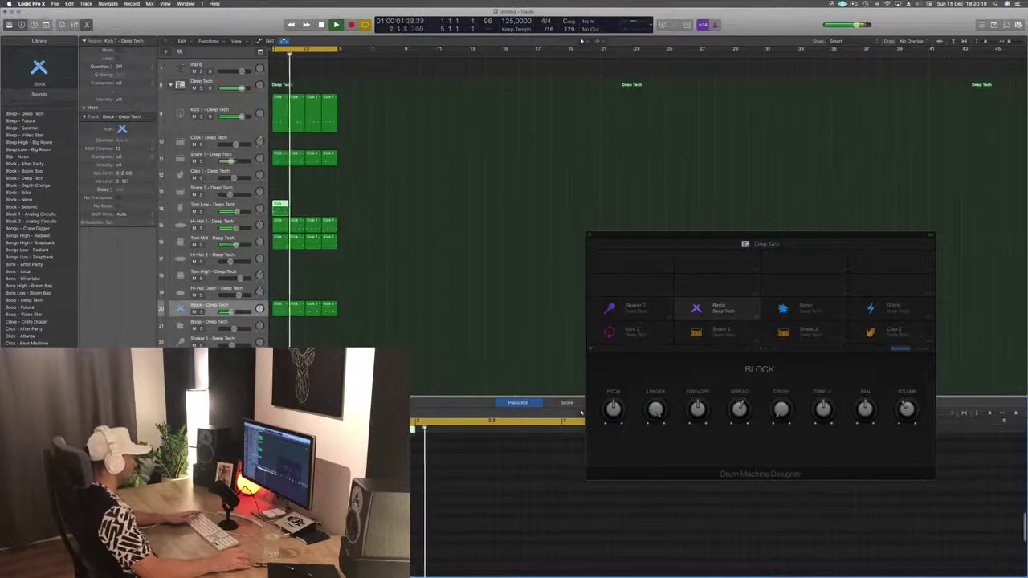
key("Return")
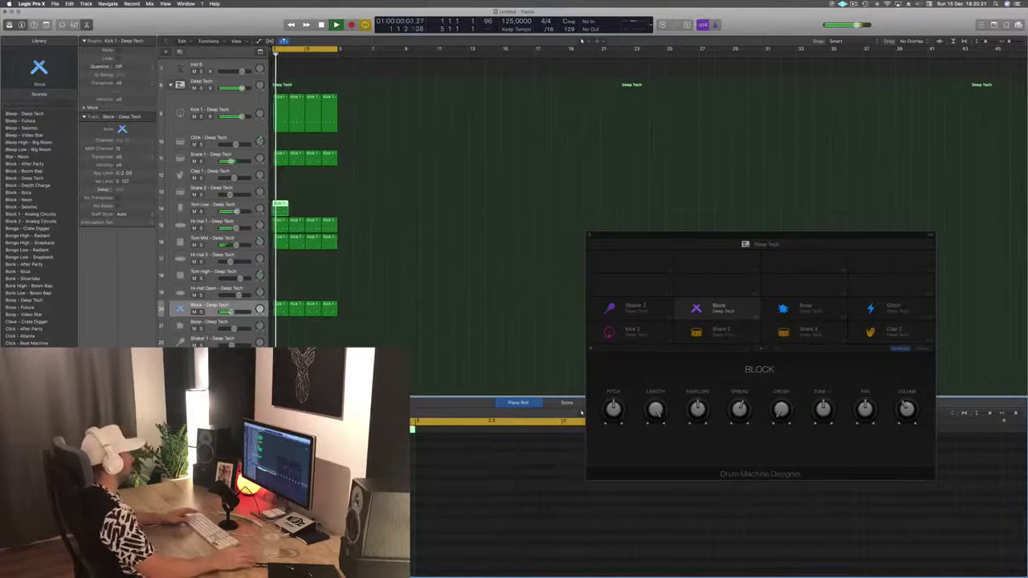
Step: Copy the Tom Low region across bars 2 to 4 and lower the Tom Low track's volume
left_click_drag(282, 204, 320, 212)
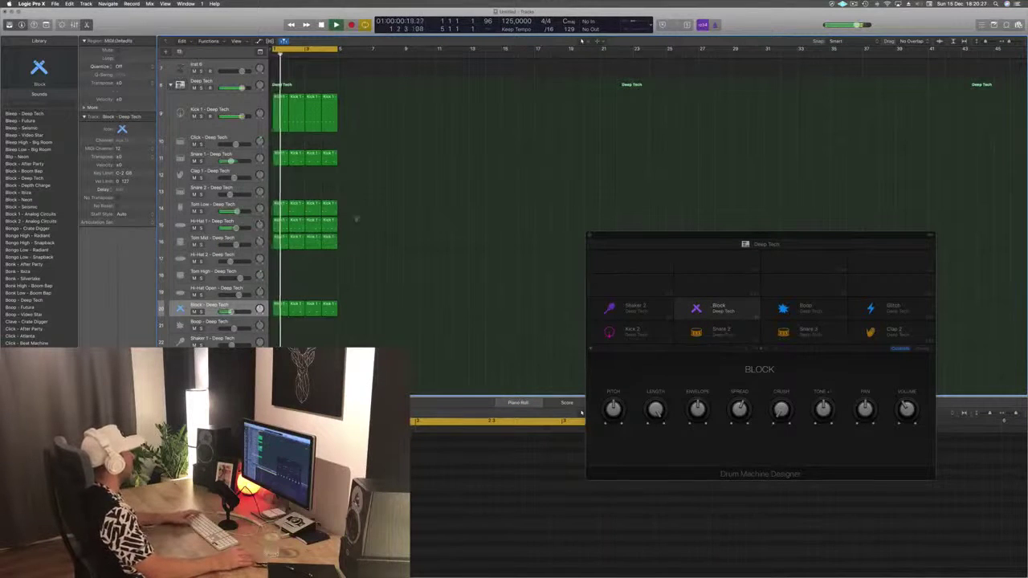
key("Up")
key("Up")
key("Up")
key("Up")
key("Up")
key("Up")
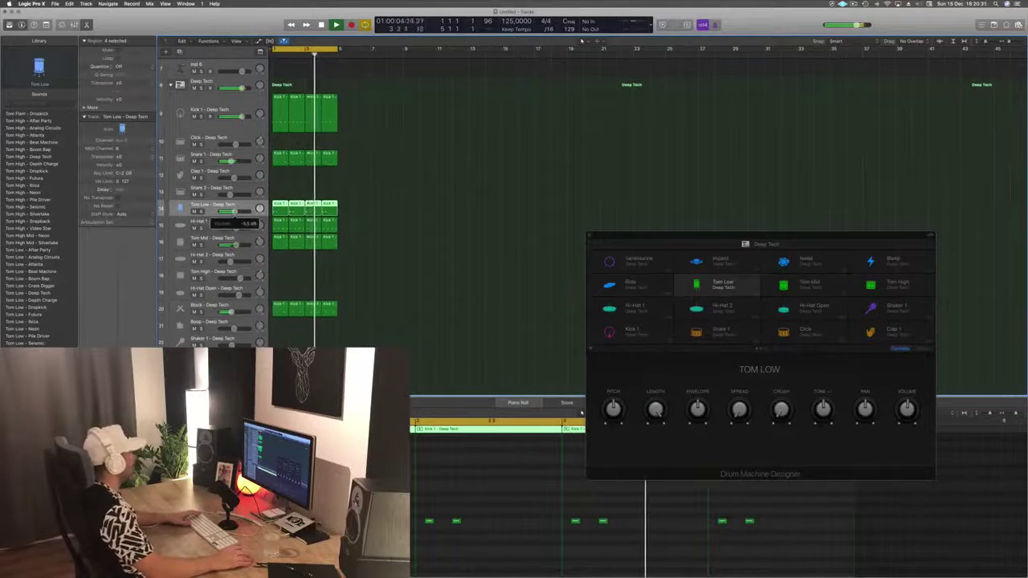
Step: Copy the first one-bar Block region onto the Ride track at bar 1
scroll(410, 239, "down", 5)
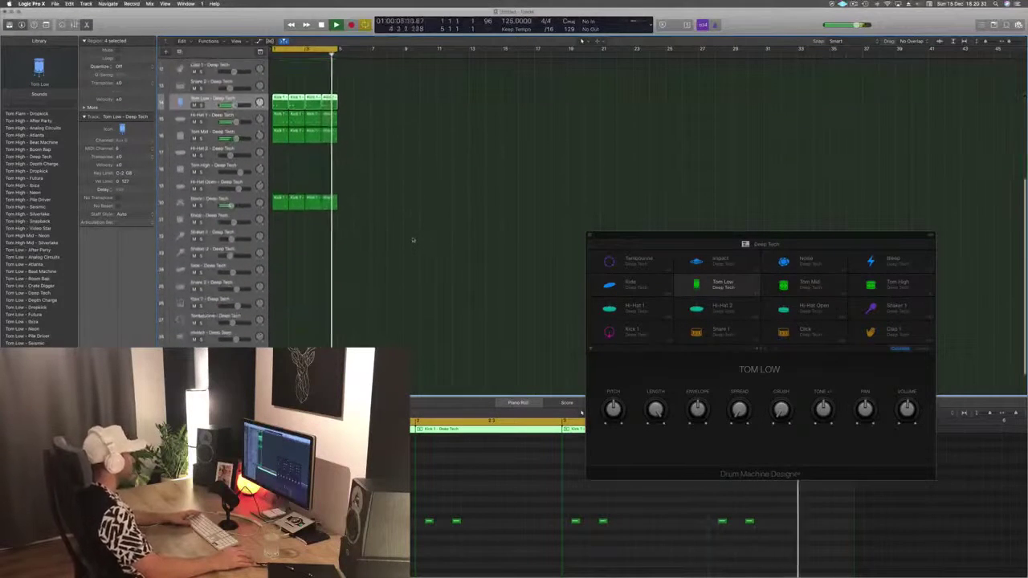
left_click(280, 201)
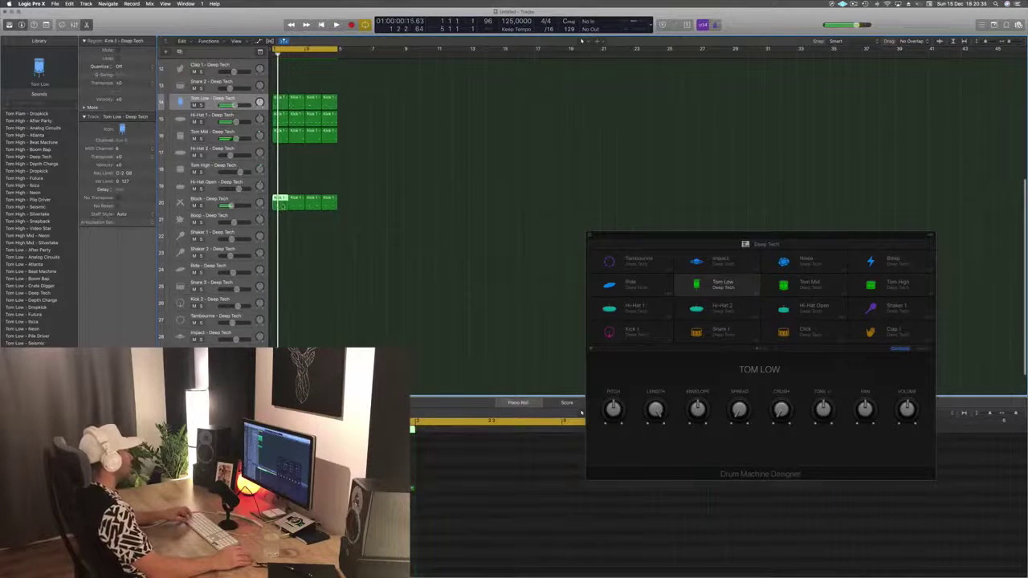
left_click_drag(284, 225, 280, 269)
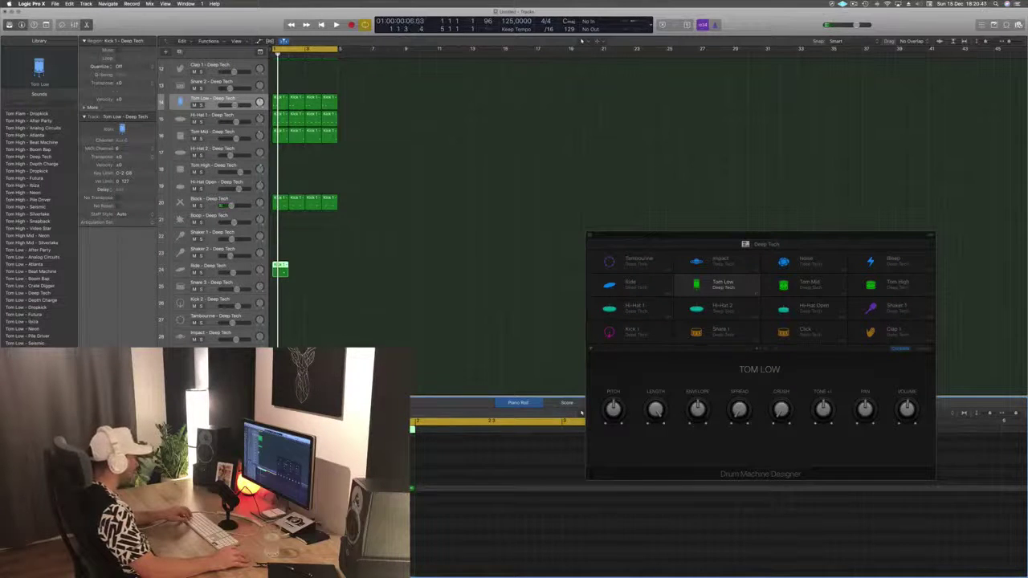
Step: Lower the Ride track's volume while the loop plays and copy its one-bar region across bars 2 to 4
key("space")
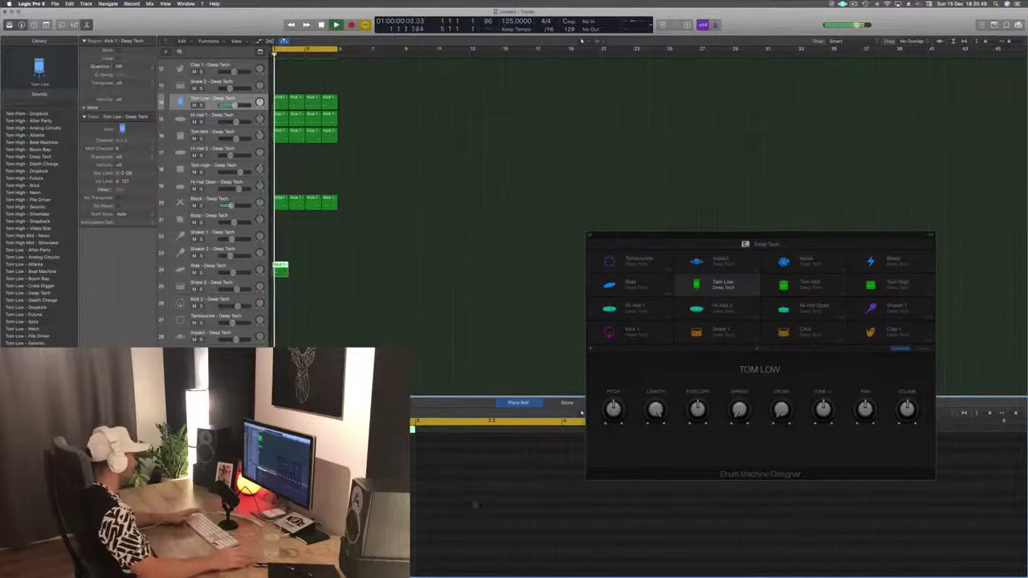
key("space")
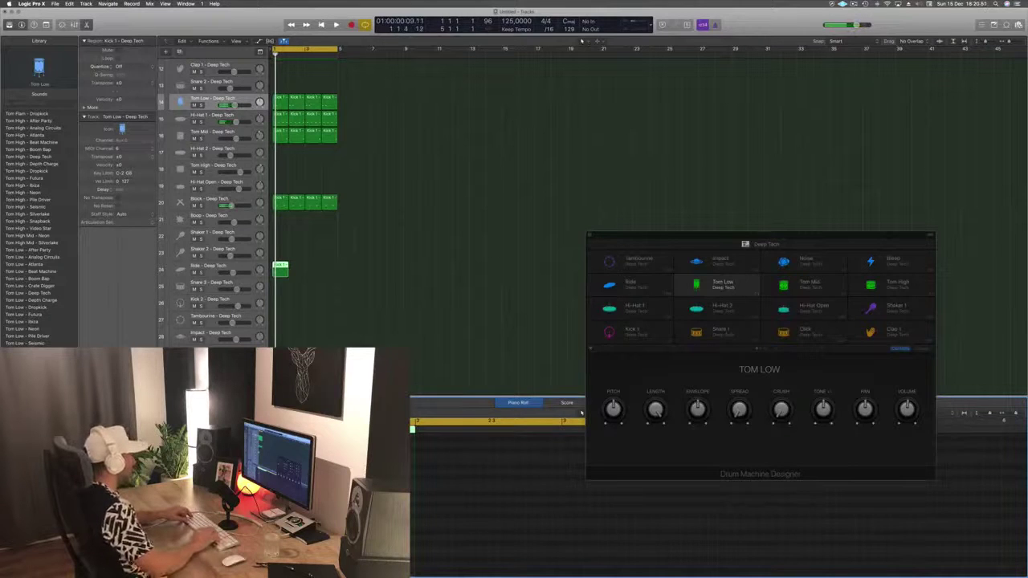
key("space")
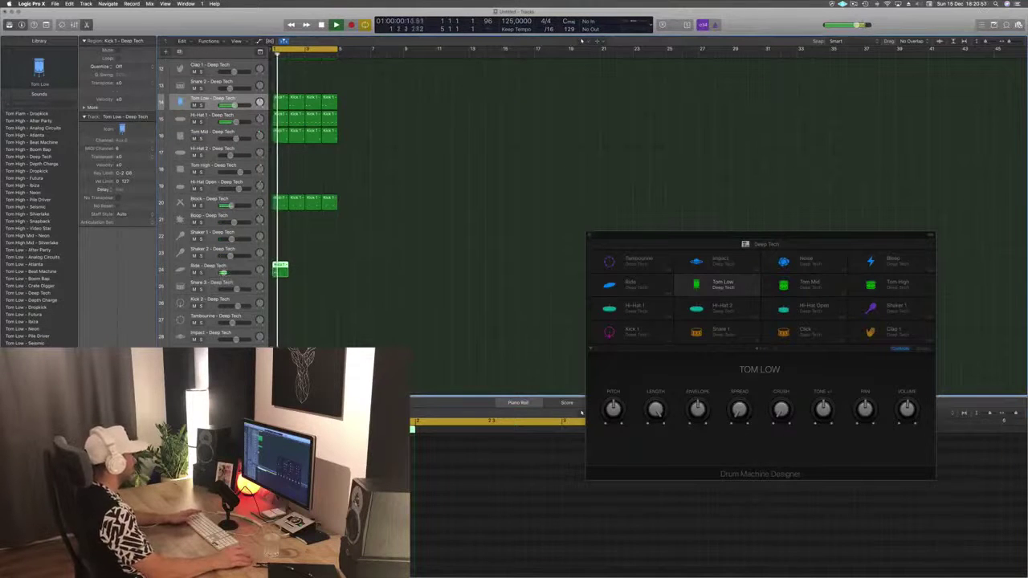
left_click(582, 411)
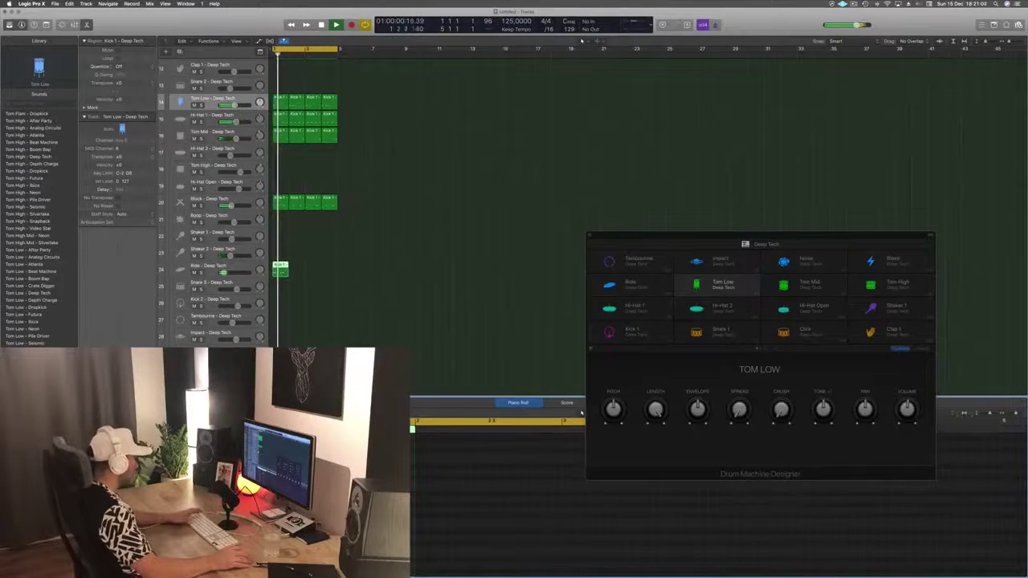
key("space")
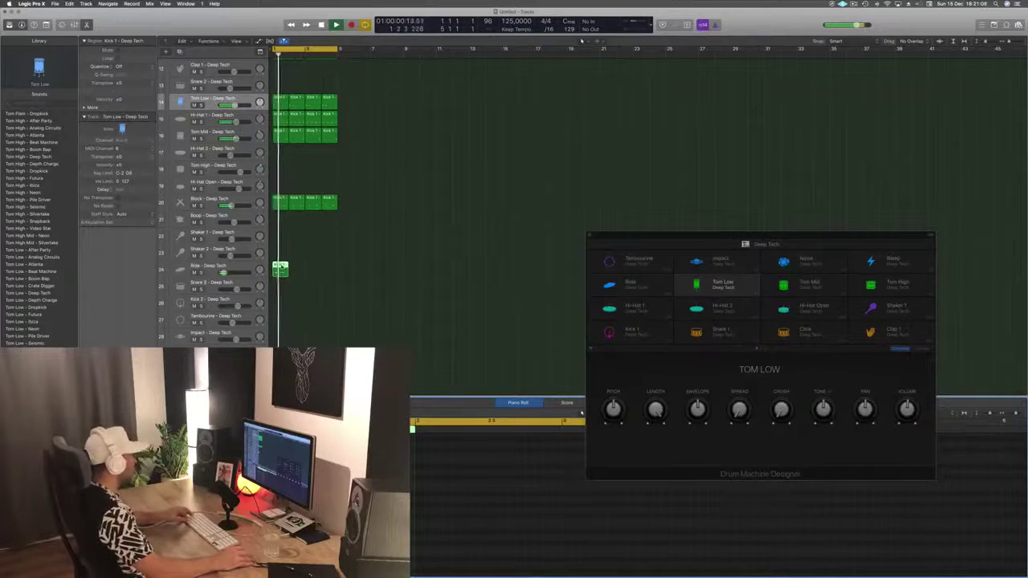
left_click_drag(286, 267, 310, 277)
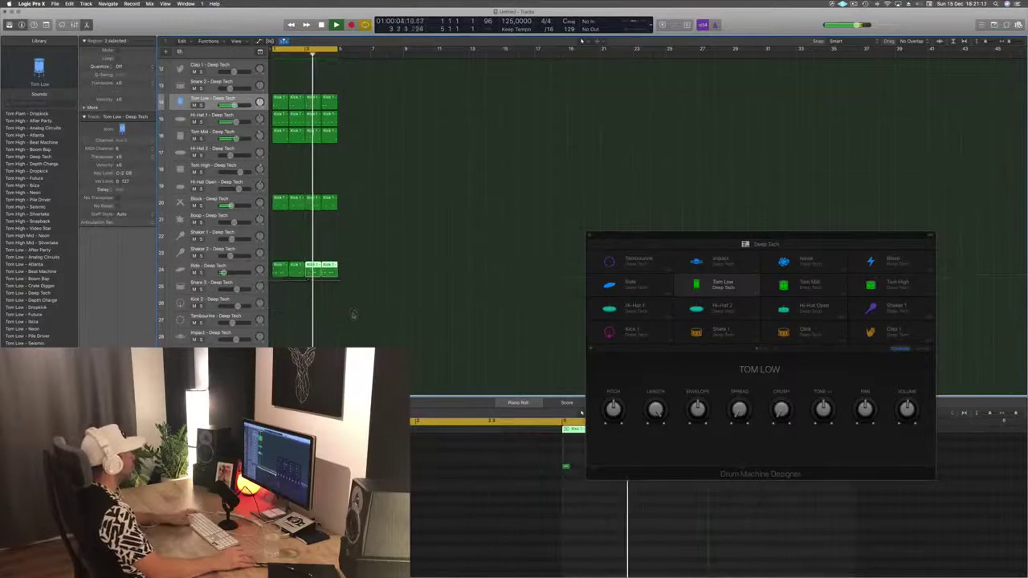
Step: Repeat the four-bar bass and drum regions on all tracks through the end of bar 16
scroll(383, 331, "up", 3)
scroll(383, 319, "down", 5)
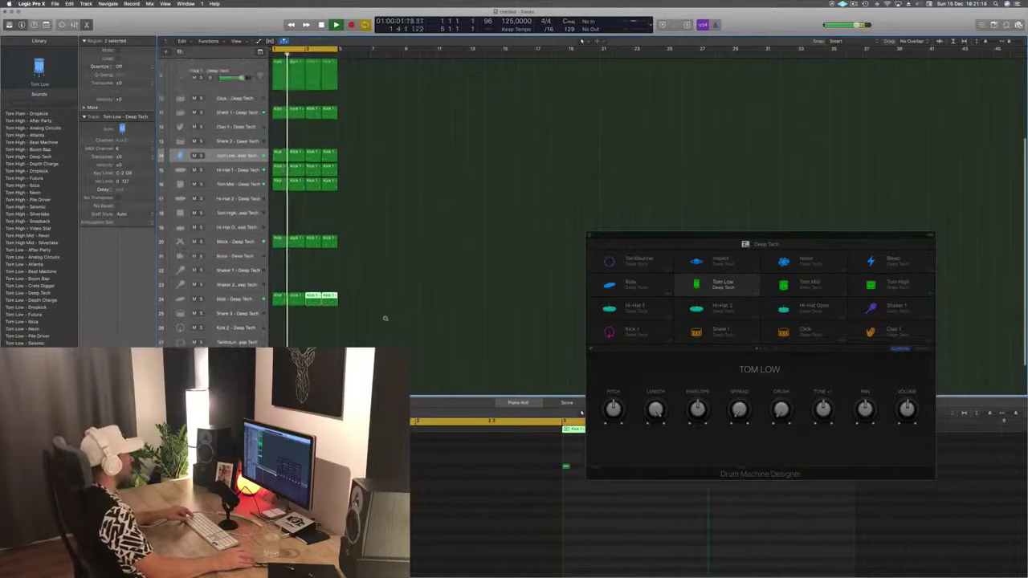
scroll(384, 319, "down", 3)
left_click(233, 297)
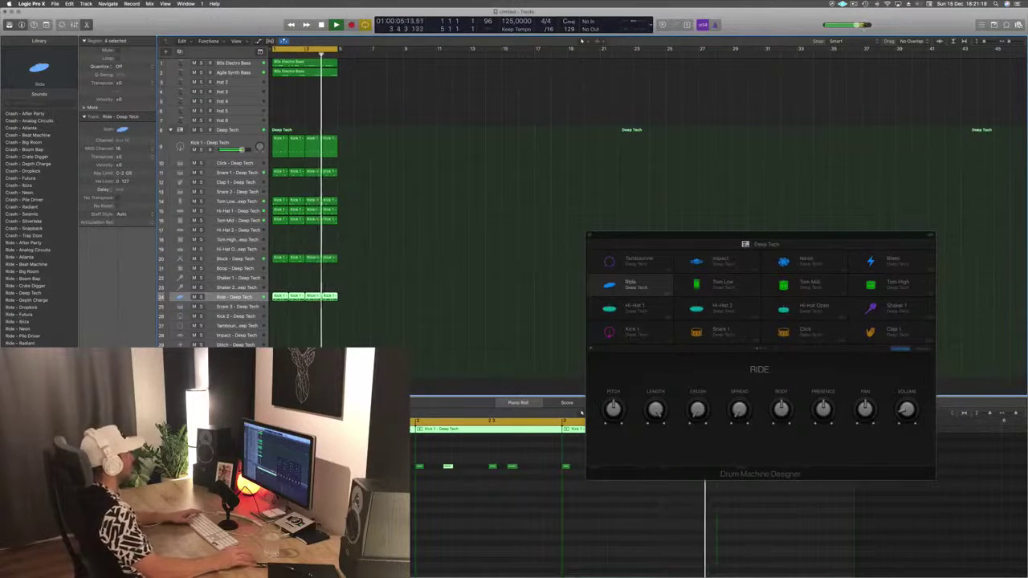
left_click(238, 84)
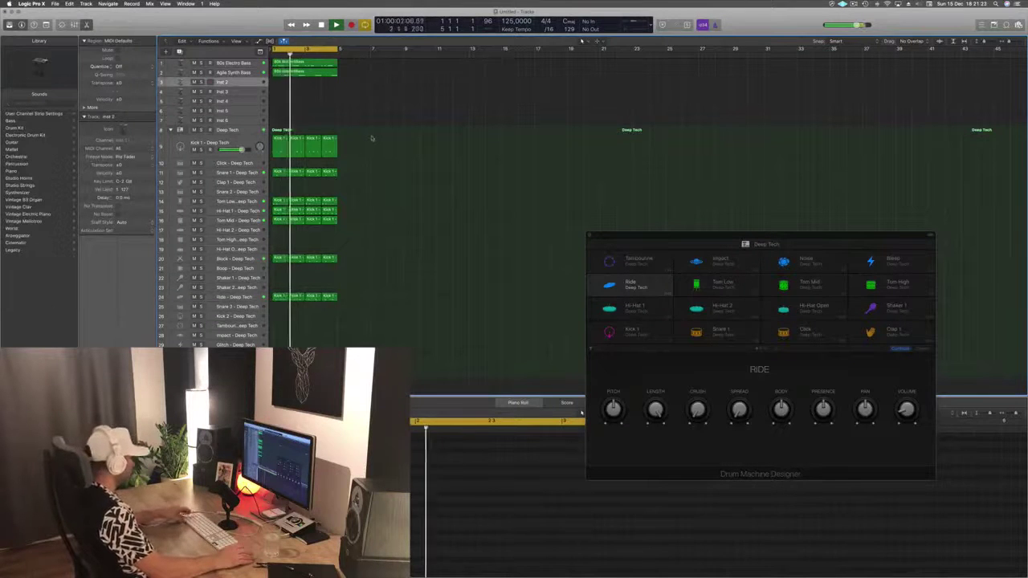
key("super+r")
key("super+r")
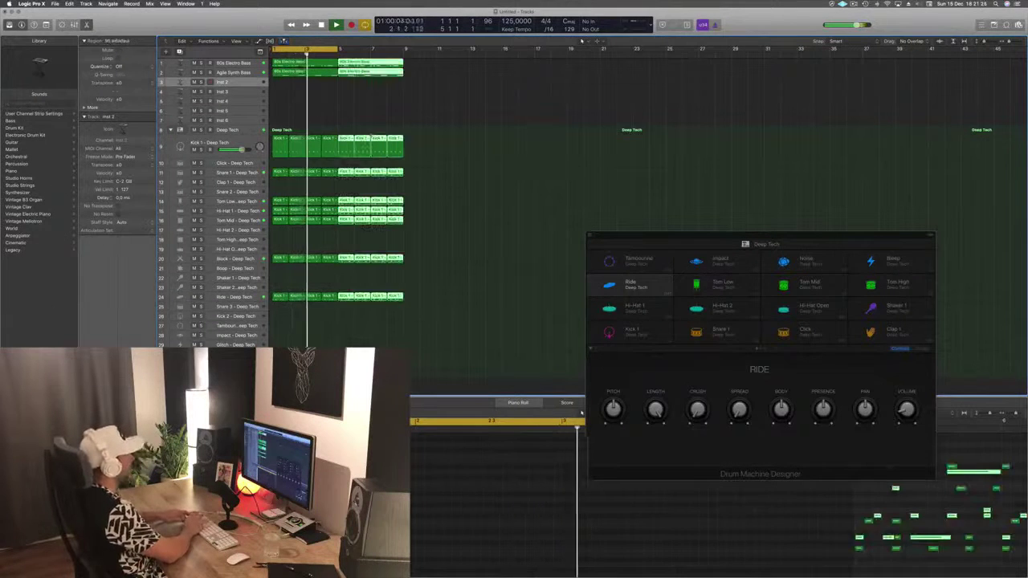
key("super+r")
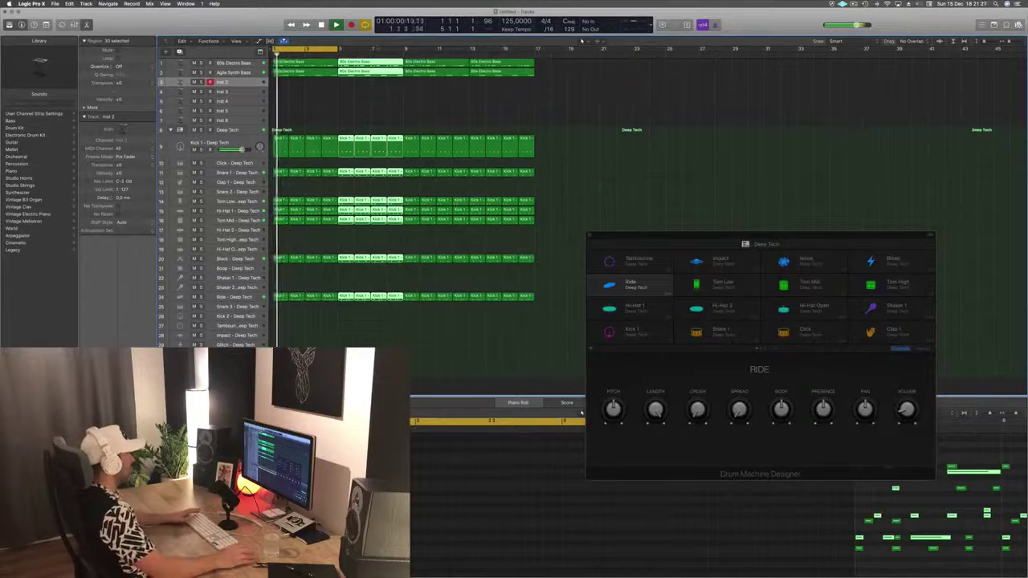
Step: Extend the cycle range to bar 17, stop playback and deselect all regions
left_click_drag(338, 50, 535, 55)
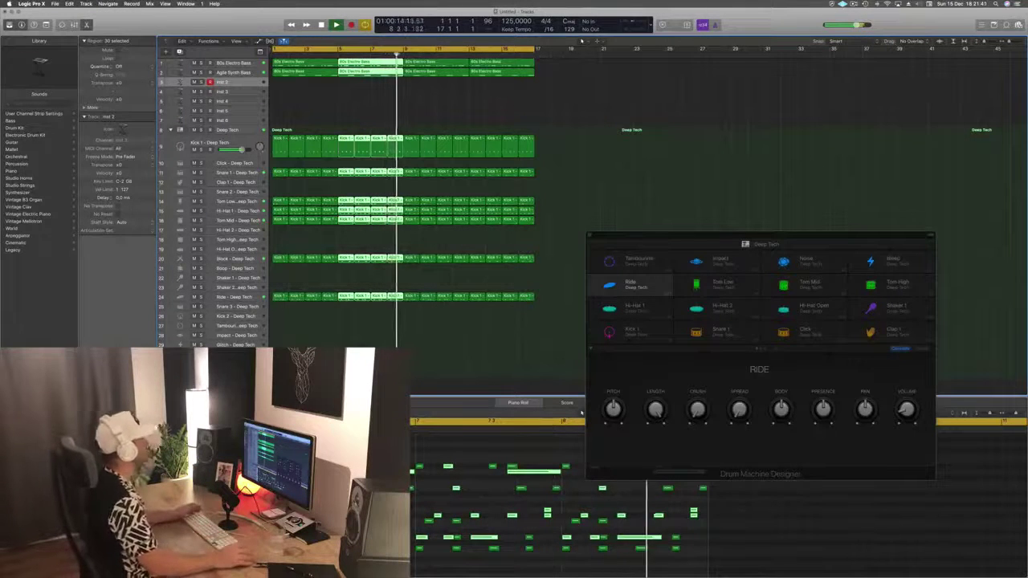
key("space")
left_click(352, 99)
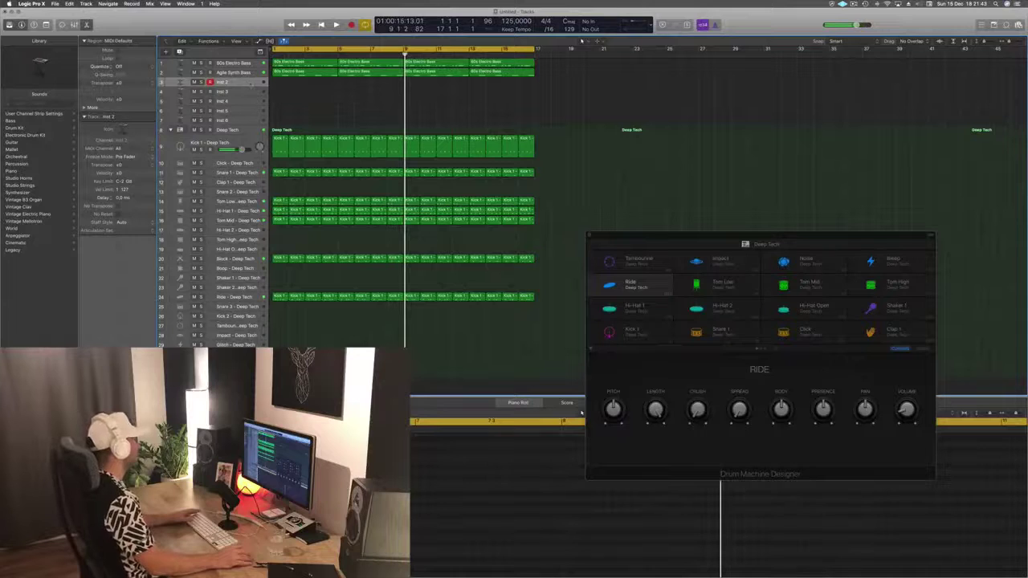
Step: Show the toolbar, enable Track Zoom for the Inst 2 track and return the playhead to the project start
key("ctrl+alt+super+t")
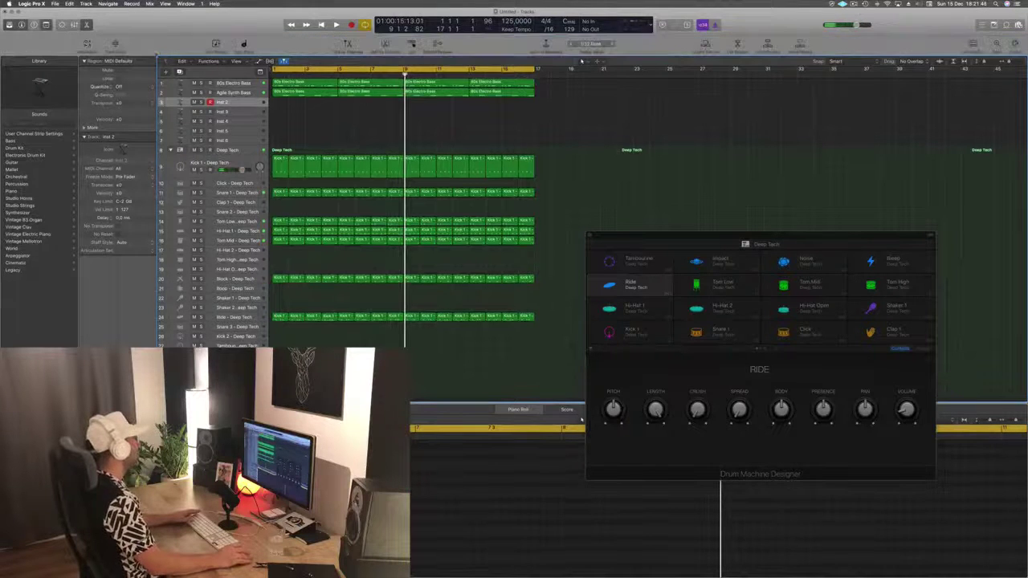
left_click(115, 44)
key("Return")
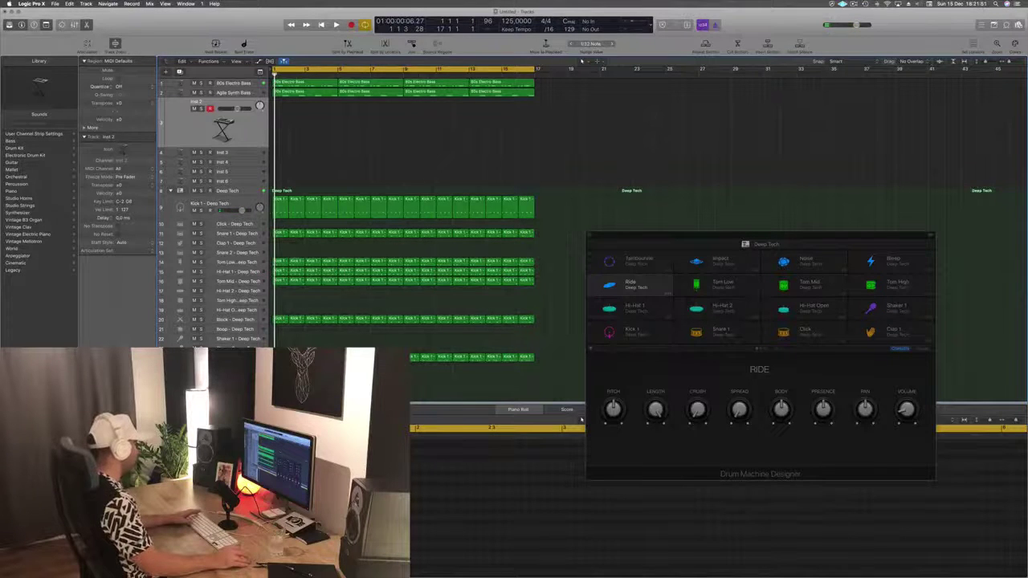
Step: Show the Alchemy synth on the Inst 2 track and filter its presets to the Pads category
key("v")
left_click_drag(267, 22, 572, 60)
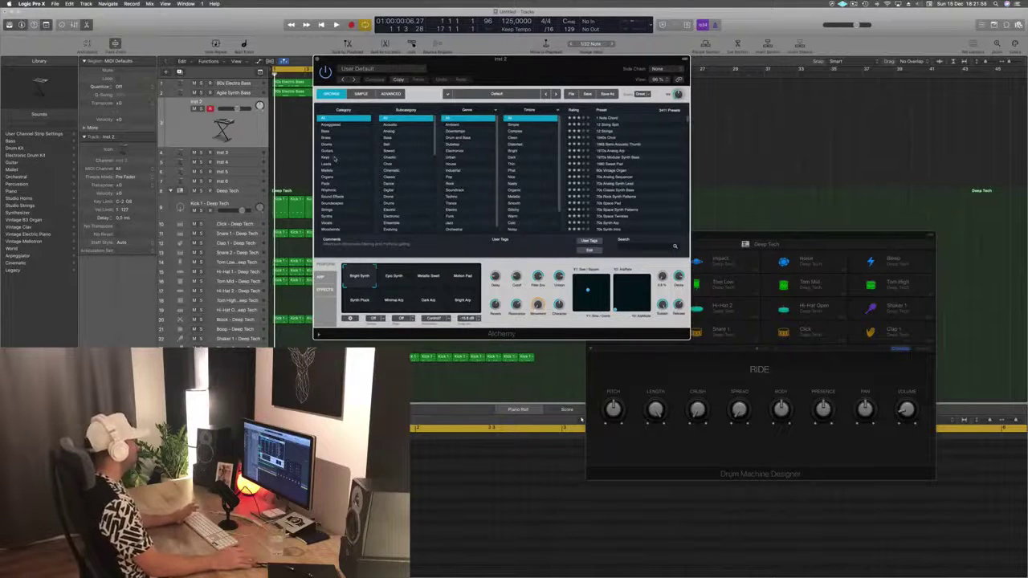
left_click(326, 185)
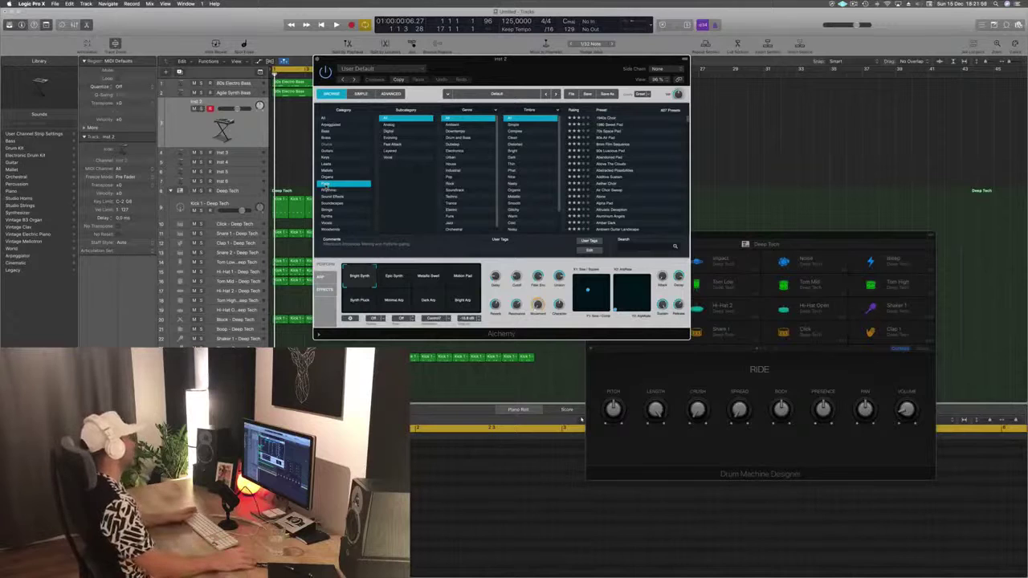
left_click_drag(519, 72, 477, 79)
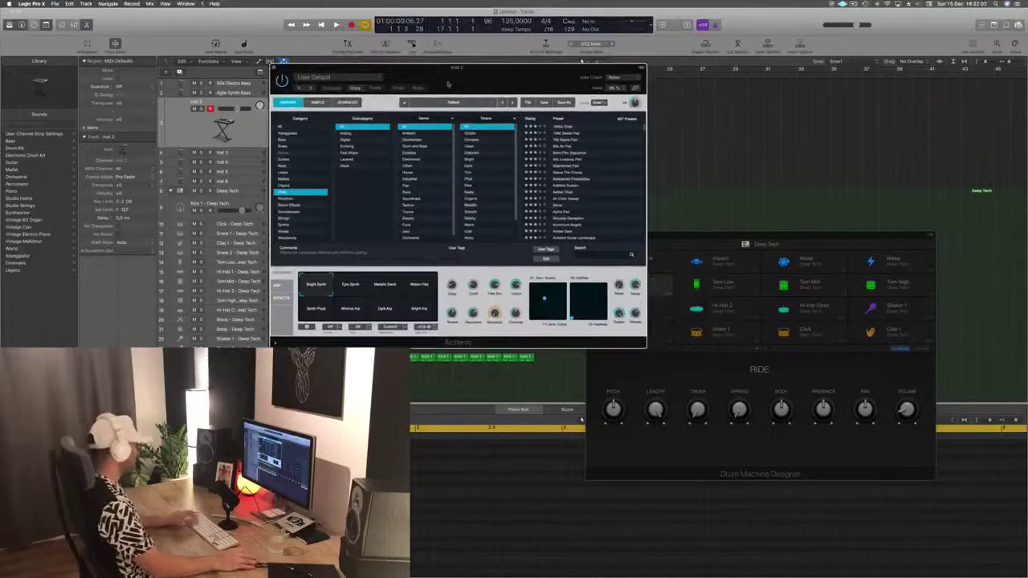
Step: Load the Abstracted Possibilities pad preset and audition it with Musical Typing
key("f")
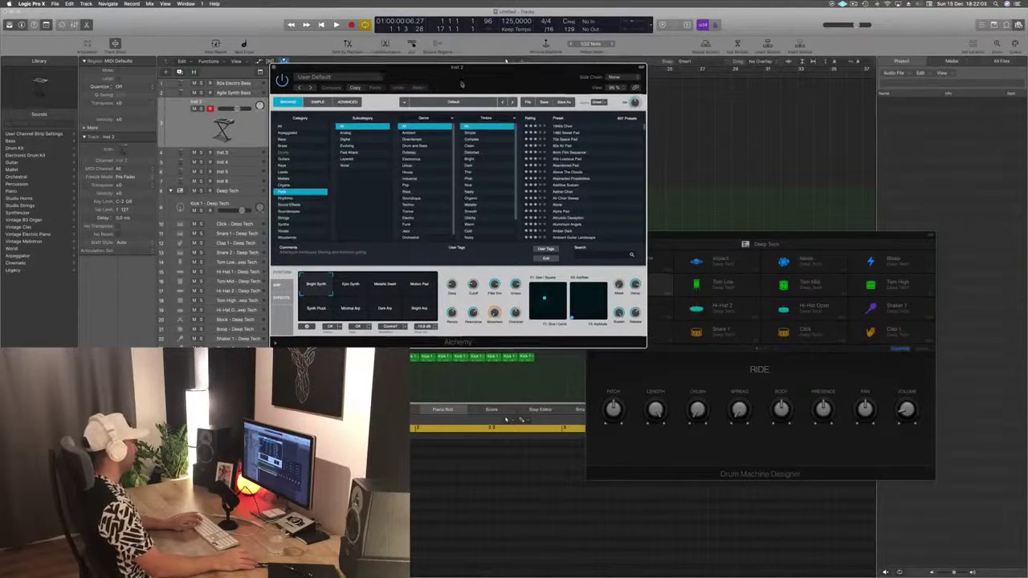
left_click_drag(458, 85, 533, 84)
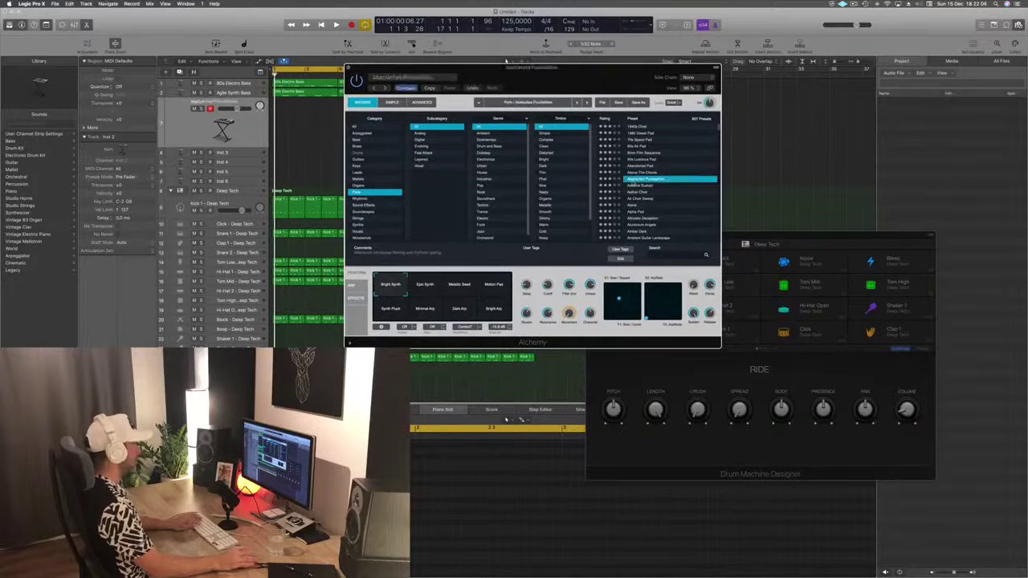
key("f")
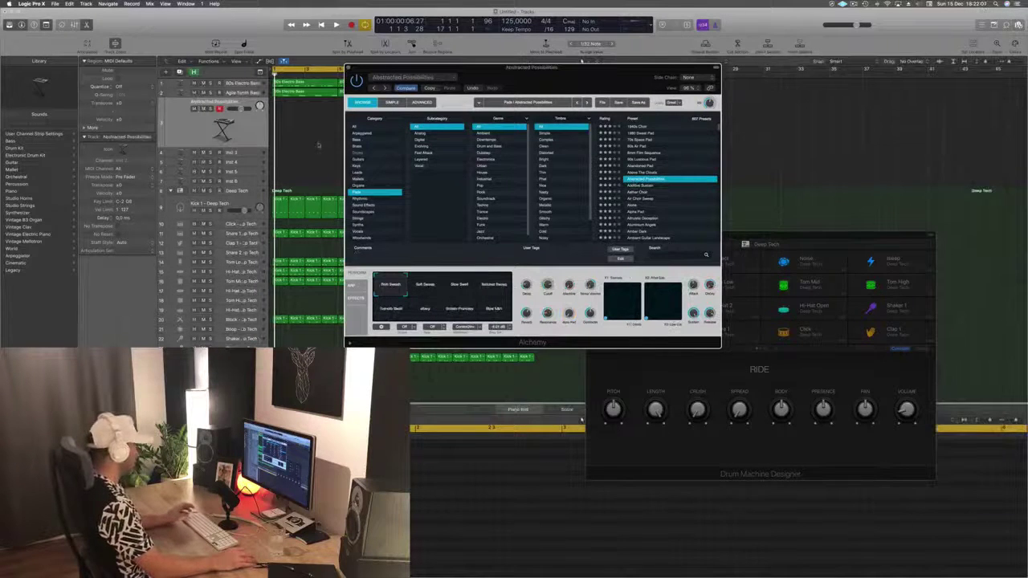
key("super+k")
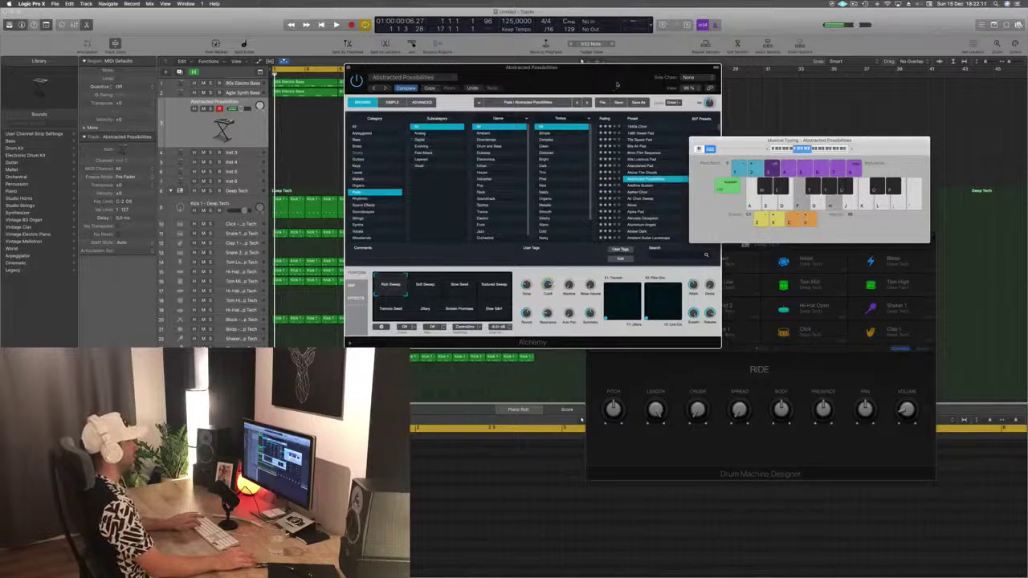
left_click_drag(617, 84, 520, 121)
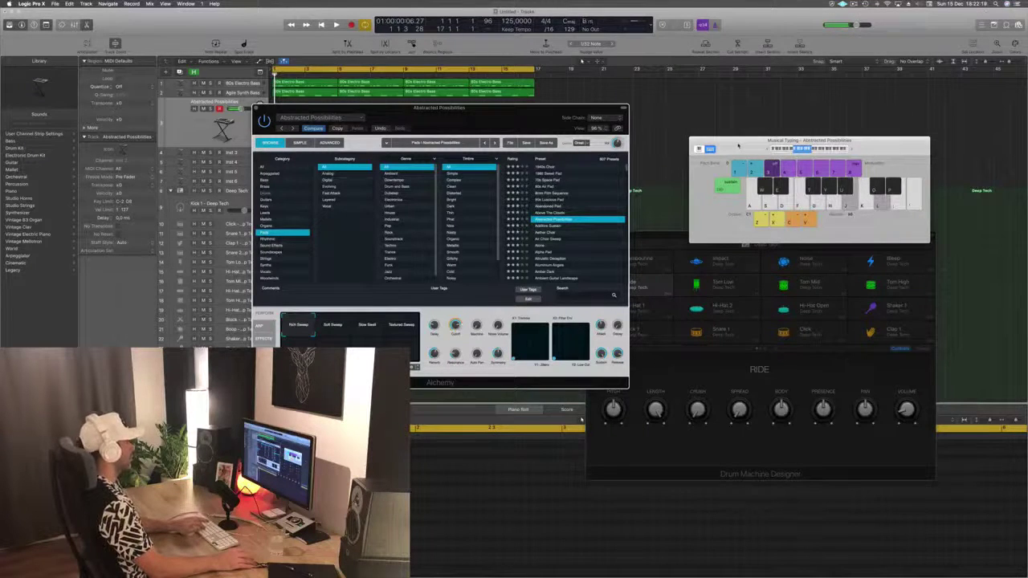
Step: Audition the Additive Sustain and Aether Choir pad presets with Musical Typing while the arrangement plays
left_click_drag(538, 110, 784, 55)
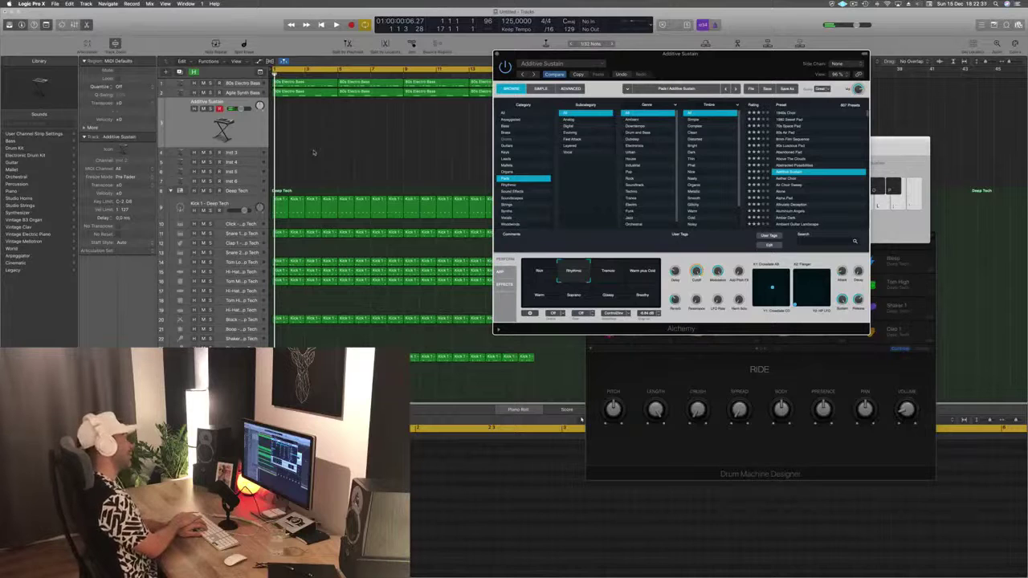
key("space")
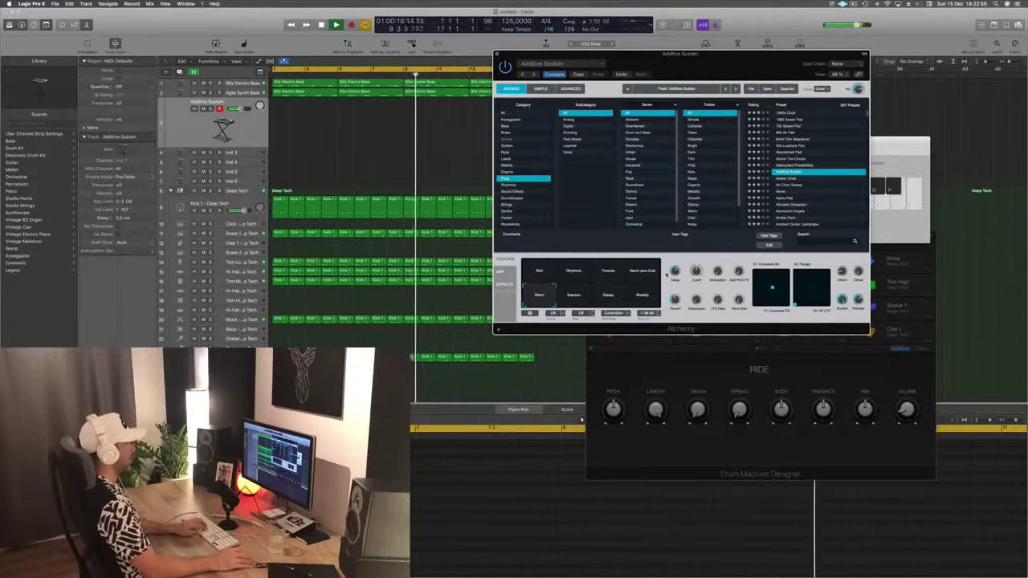
key("Down")
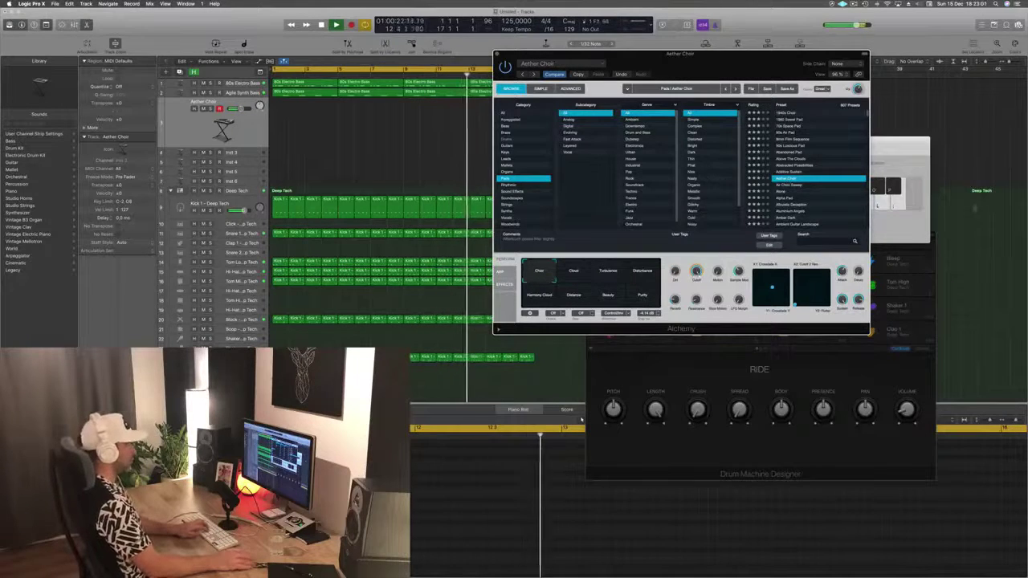
key("super+k")
left_click(821, 153)
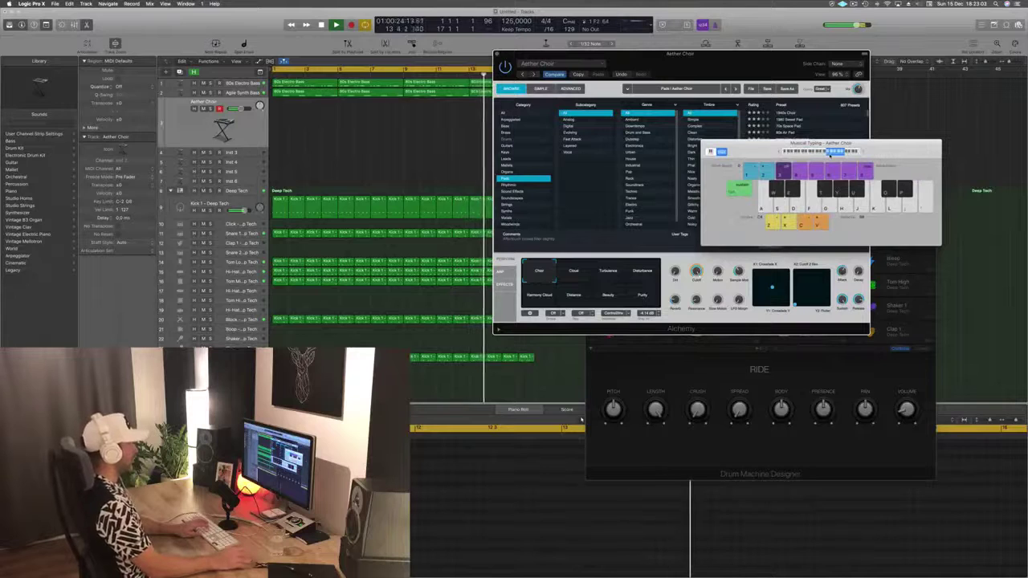
key("l")
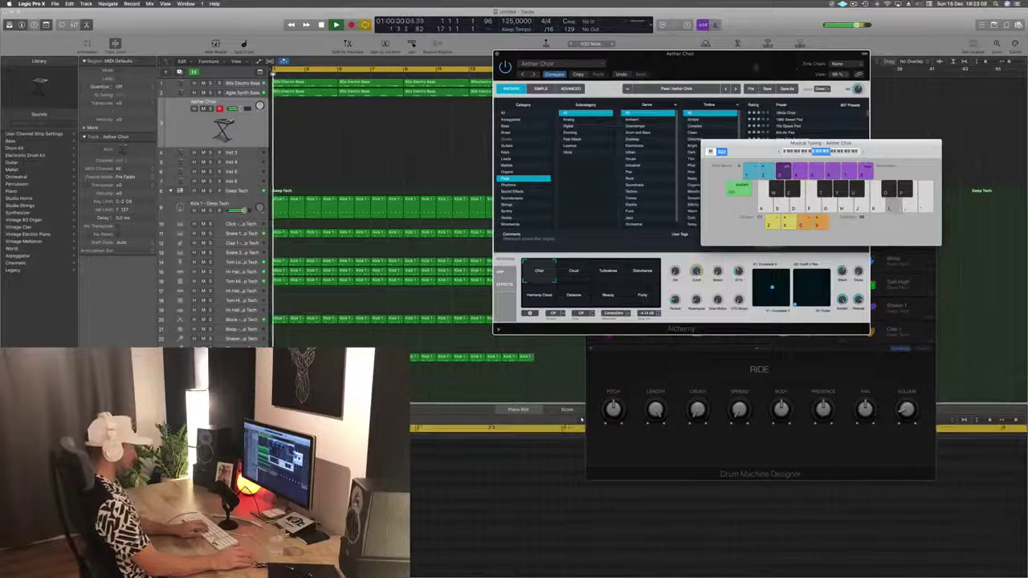
Step: Try the Air Choir Sweep preset, then load Alpha Pad in Alchemy
left_click_drag(773, 67, 747, 121)
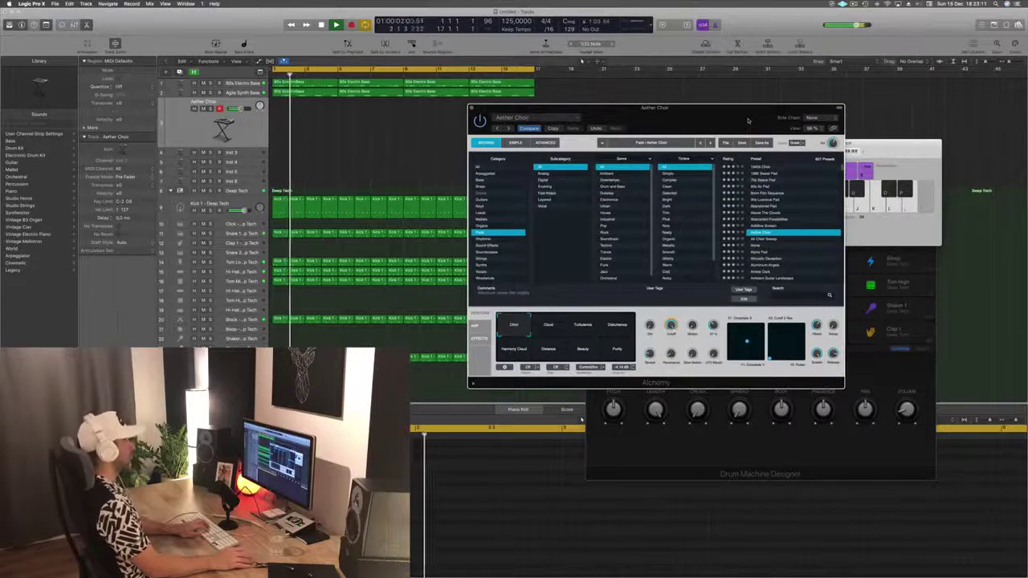
left_click(764, 239)
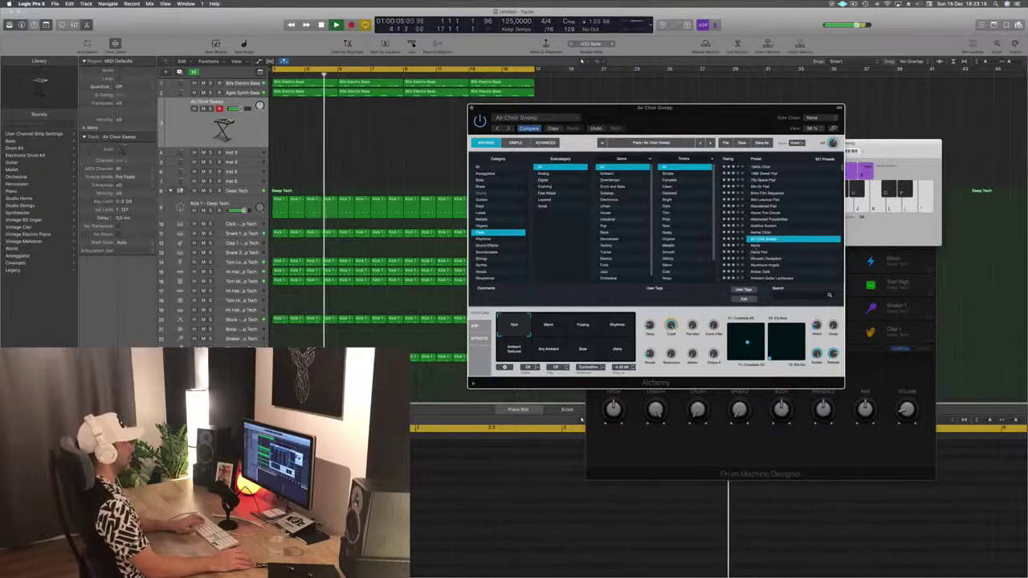
left_click(758, 252)
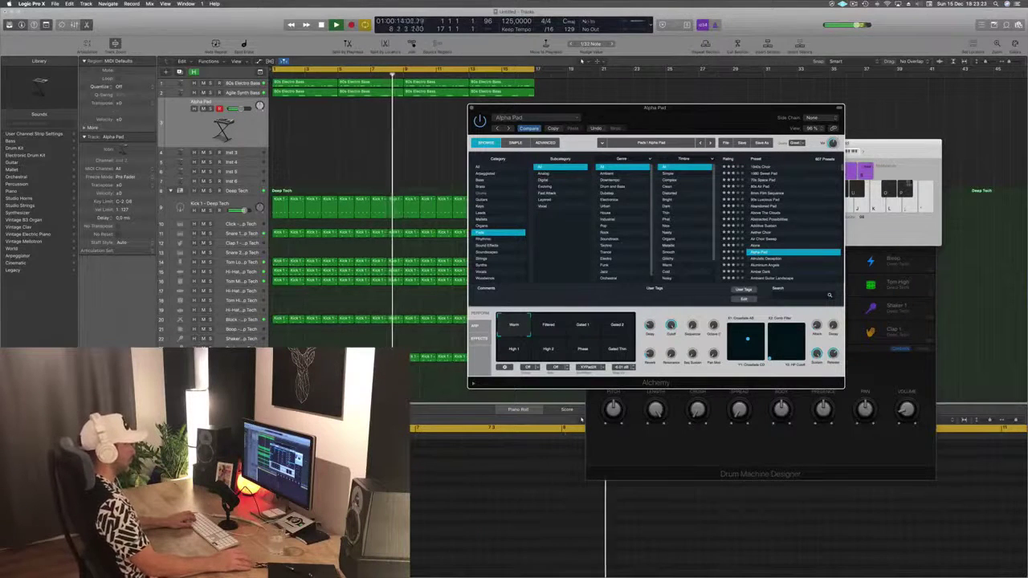
Step: Play test notes on Alpha Pad with Musical Typing and select its Filtered performance variation
key("super+k")
key("w")
key("a")
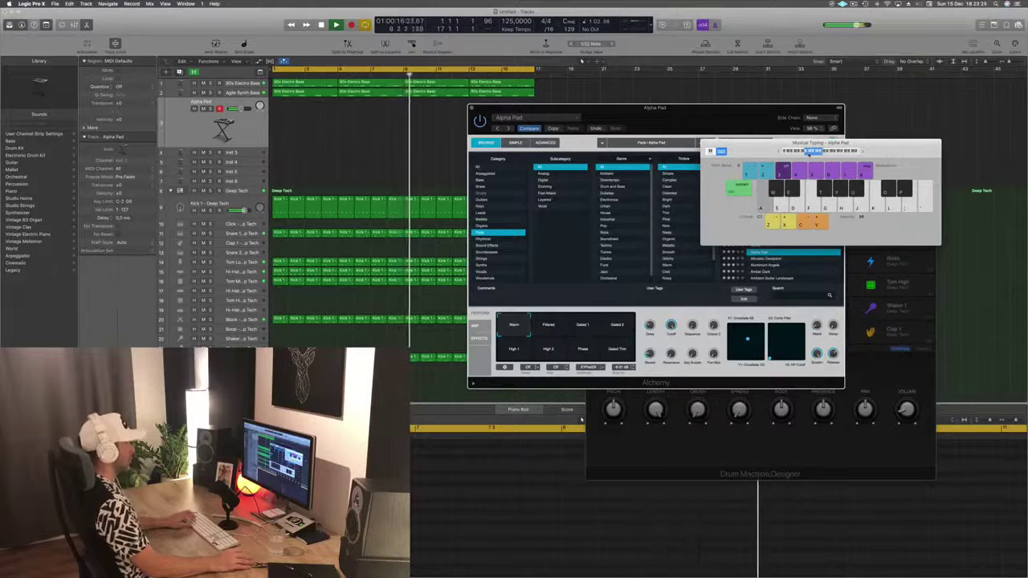
key("d")
key("h")
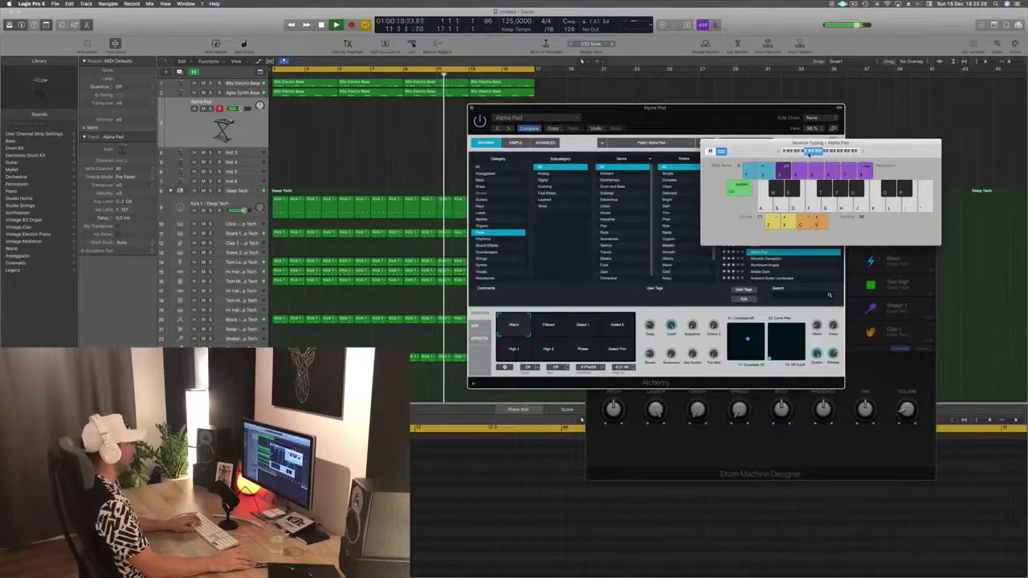
key("h")
key("h")
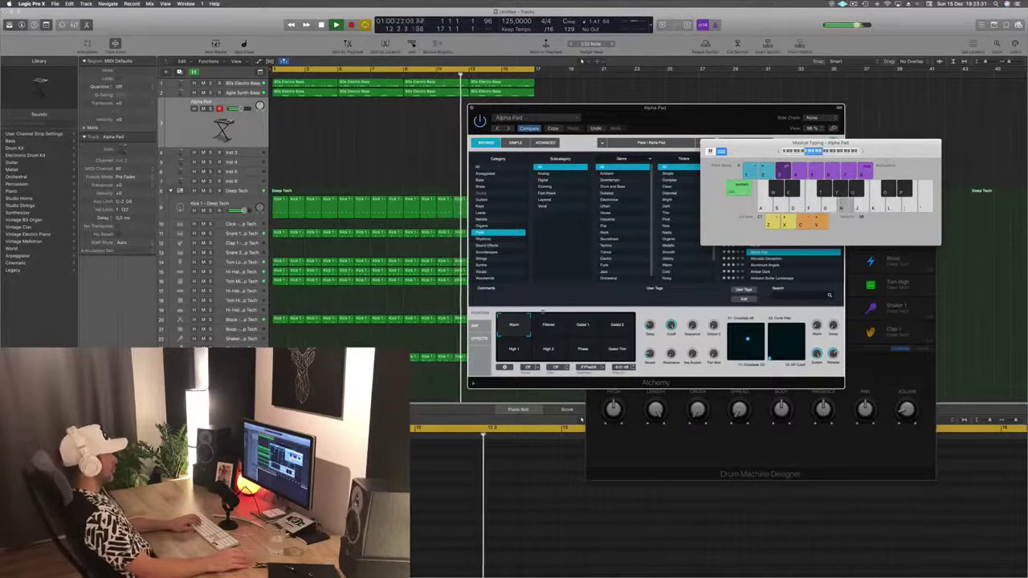
left_click(547, 324)
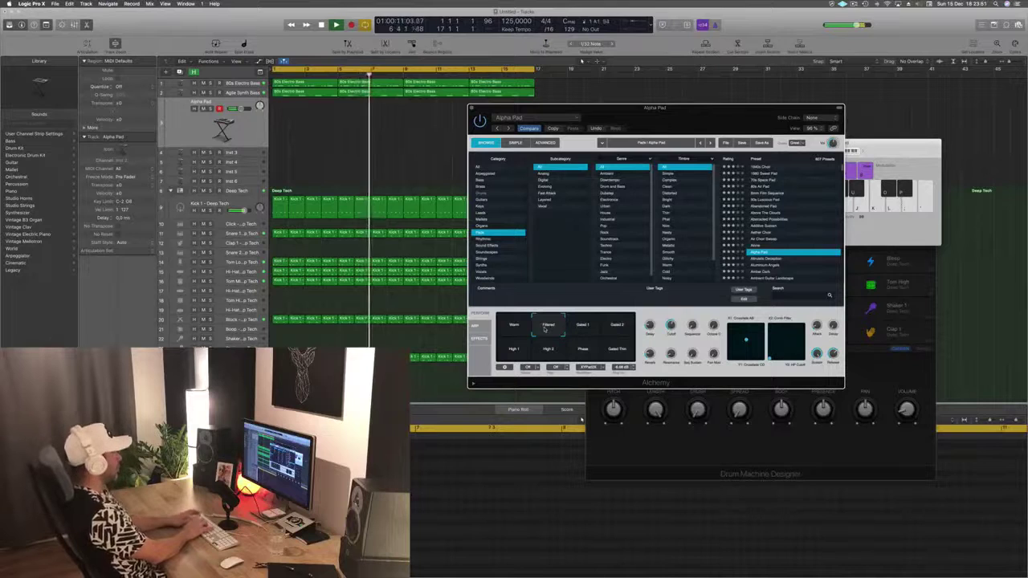
Step: Record a four-bar Alpha Pad part over the running loop and move the recorded region to bar 1
key("r")
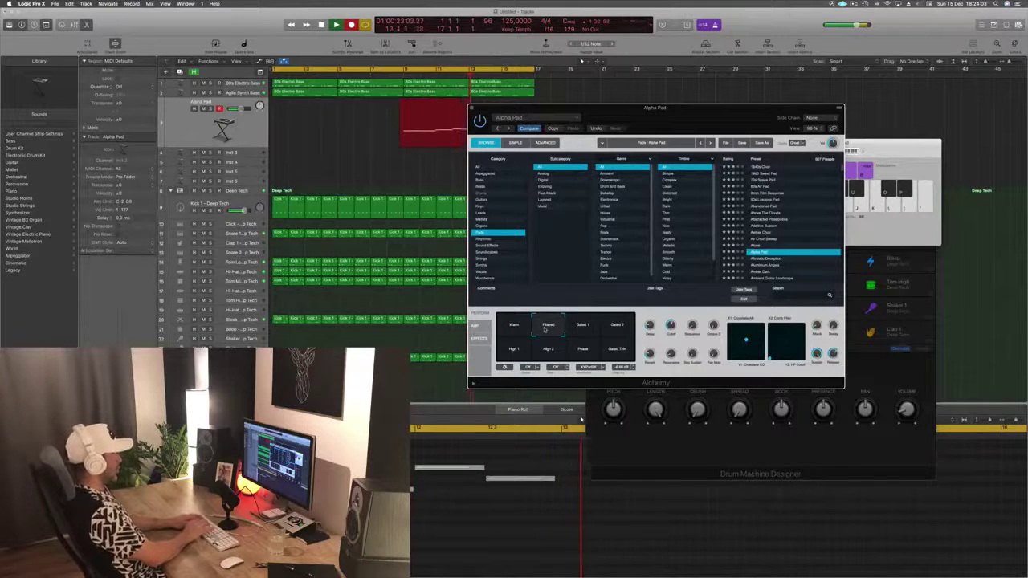
key("space")
key("space")
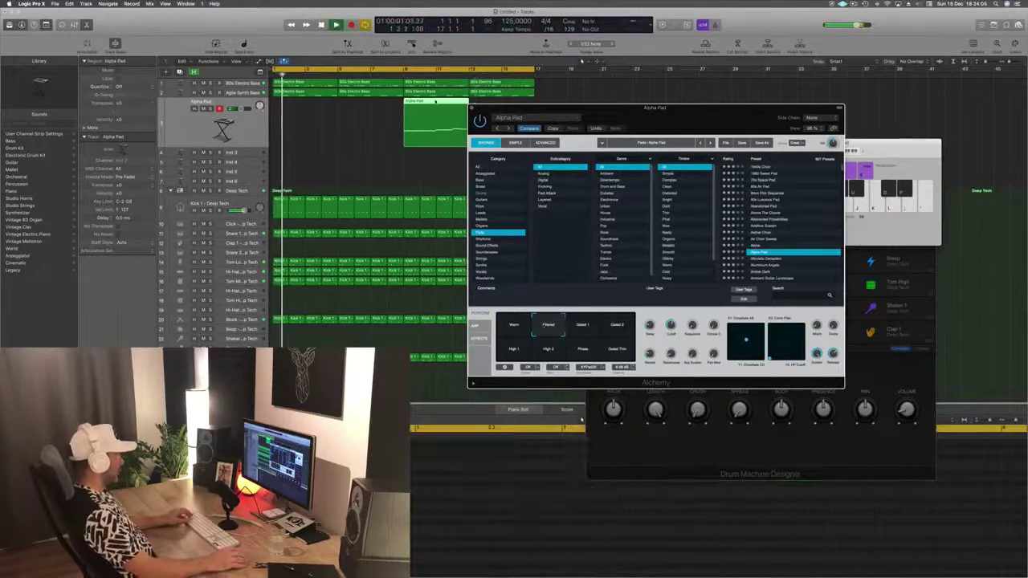
left_click_drag(435, 101, 303, 101)
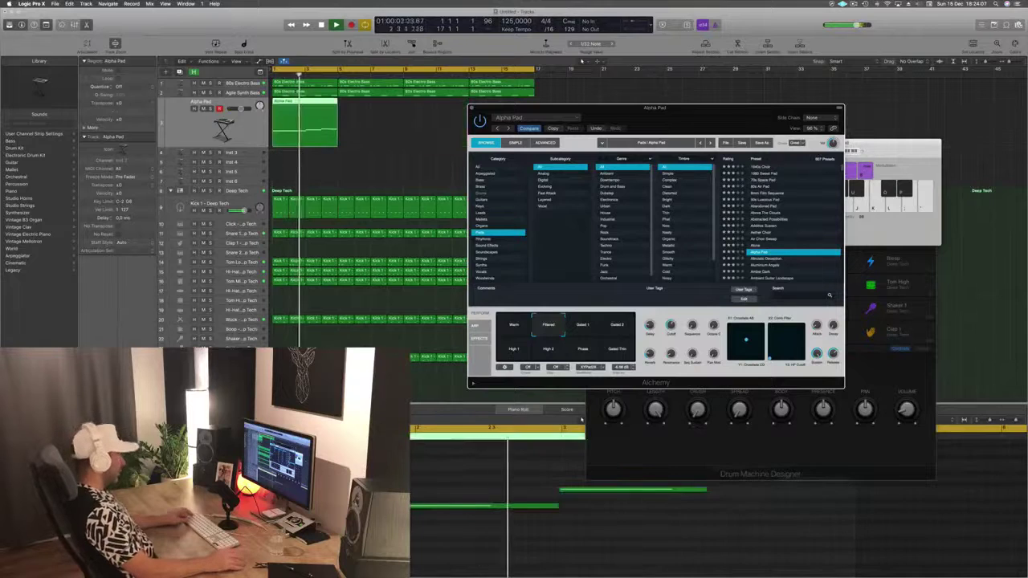
key("Return")
Step: Replace the two short notes in bar 4 with one lower note held to the region's end, and quantize all notes
left_click(582, 418)
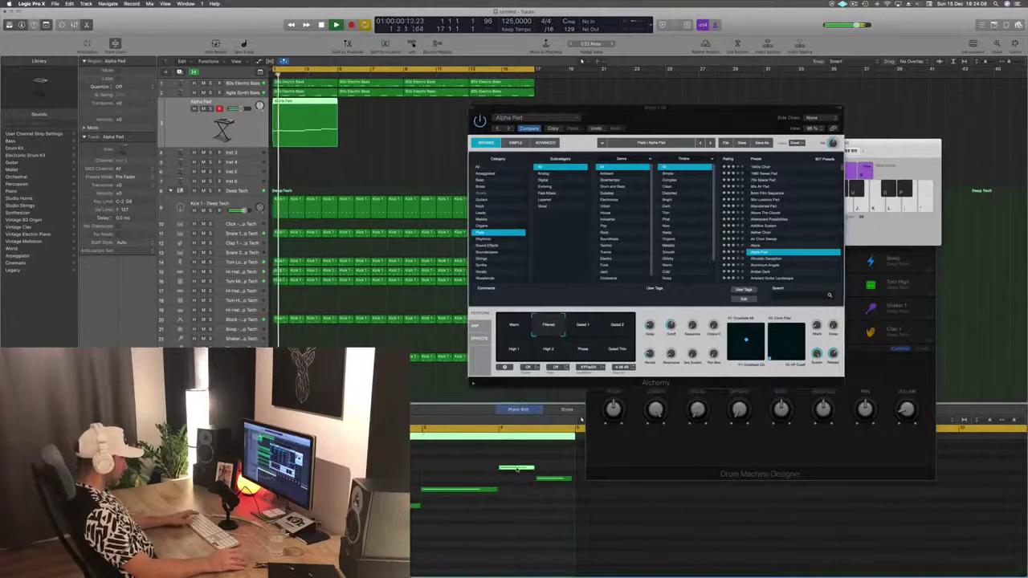
left_click_drag(517, 469, 575, 482)
key("Return")
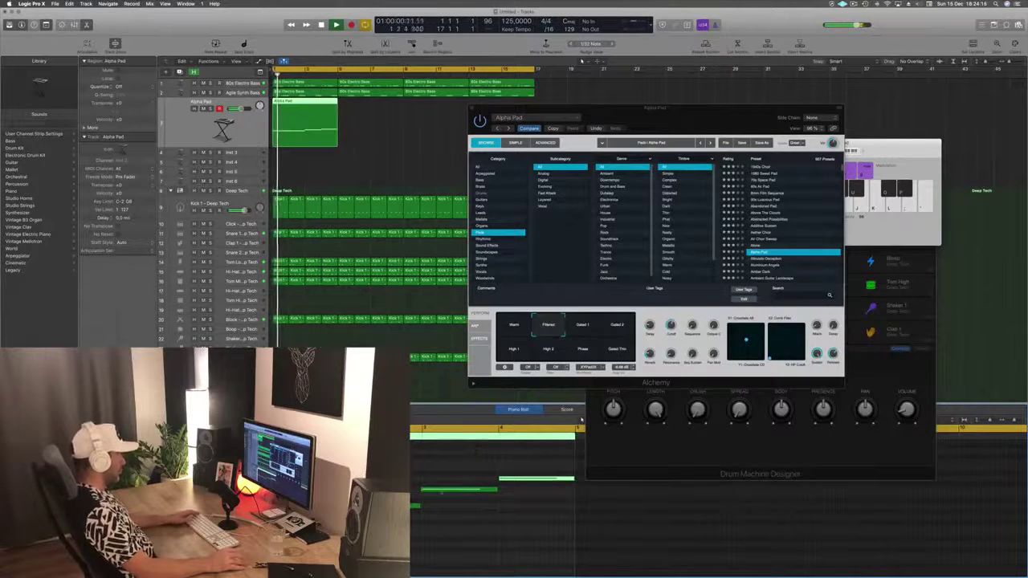
key("super+a")
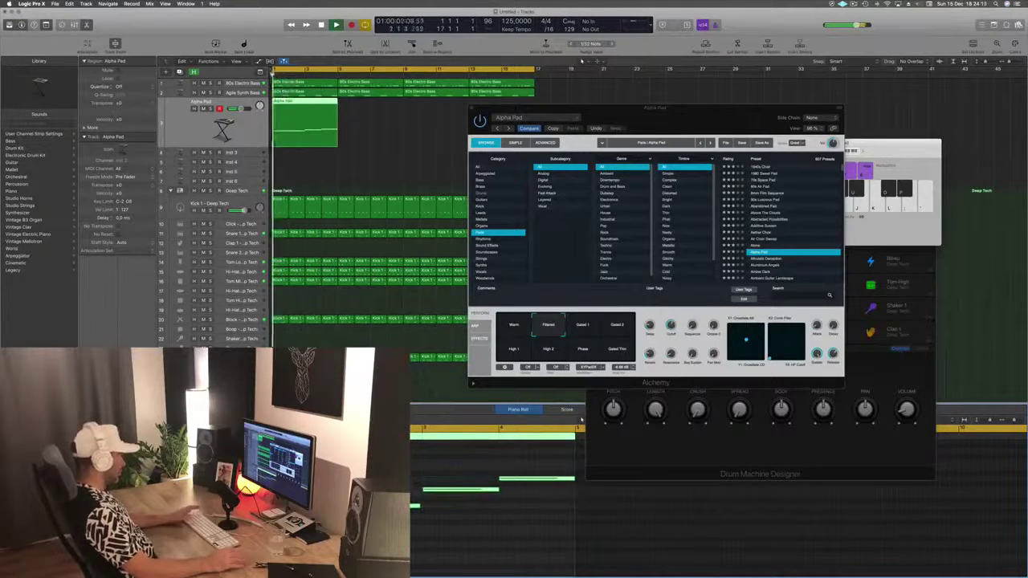
Step: Move the Alchemy window clear of the arrangement and copy the four-bar Alpha Pad region to fill all 16 bars
left_click_drag(600, 83, 581, 61)
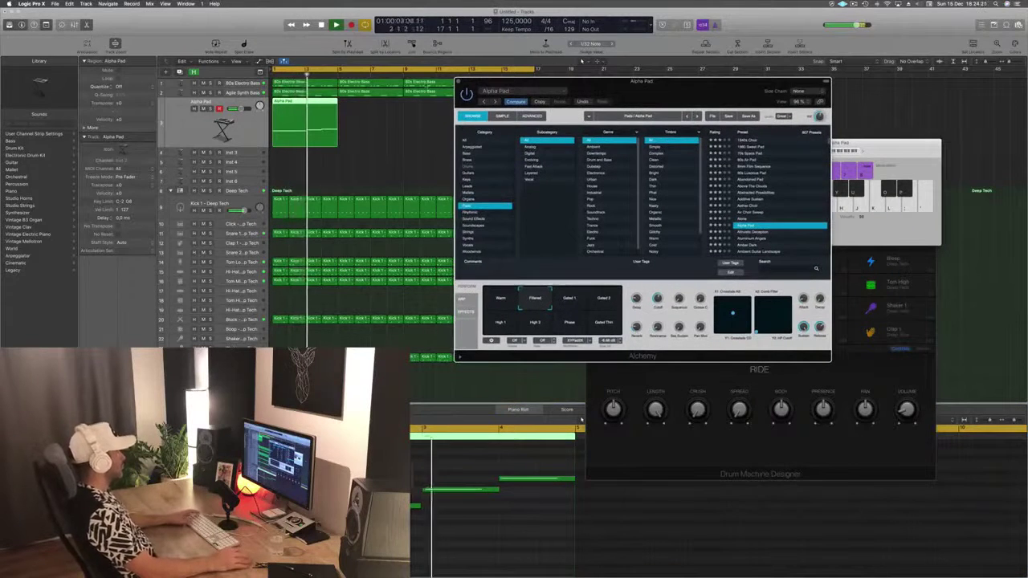
left_click_drag(664, 95, 734, 77)
left_click_drag(733, 76, 754, 81)
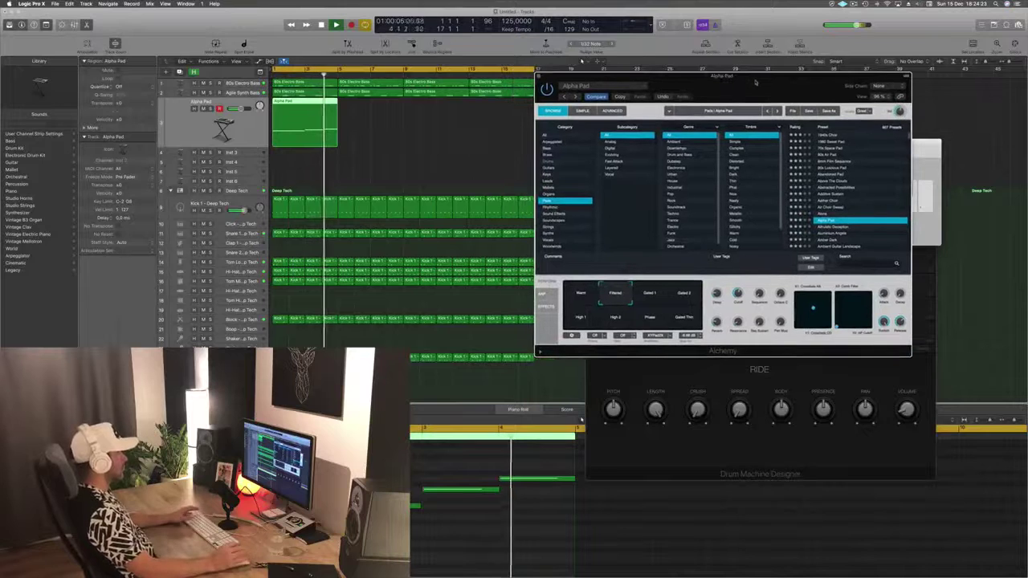
key("space")
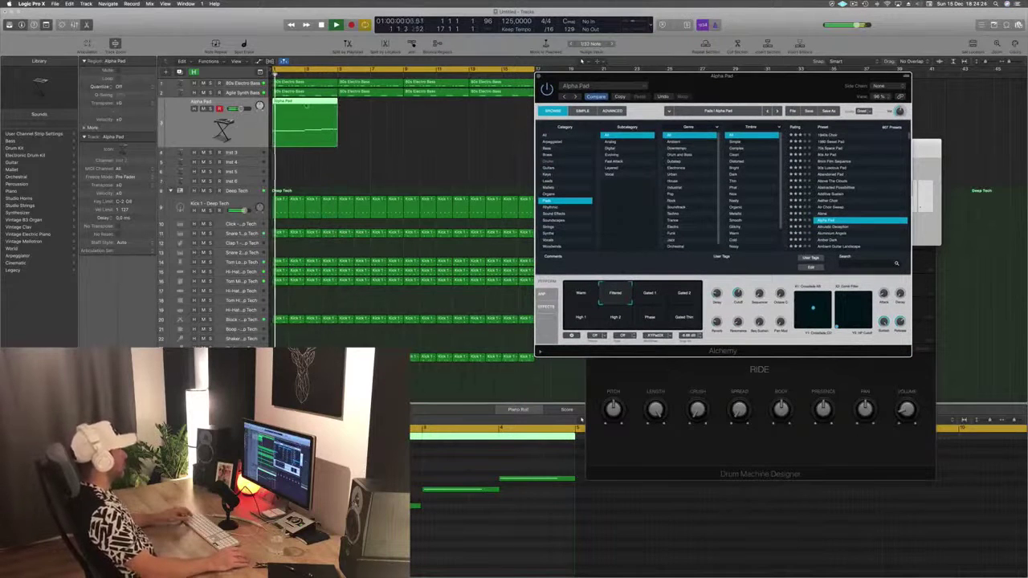
left_click_drag(312, 111, 376, 111)
left_click(316, 120, "shift")
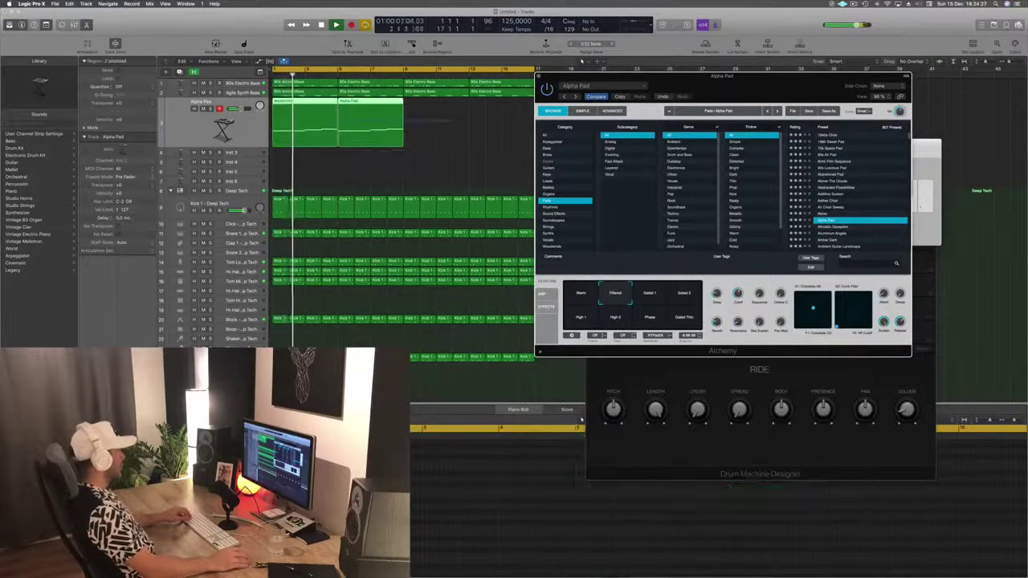
left_click_drag(316, 121, 446, 122)
key("super+Left")
scroll(419, 161, "up", 1)
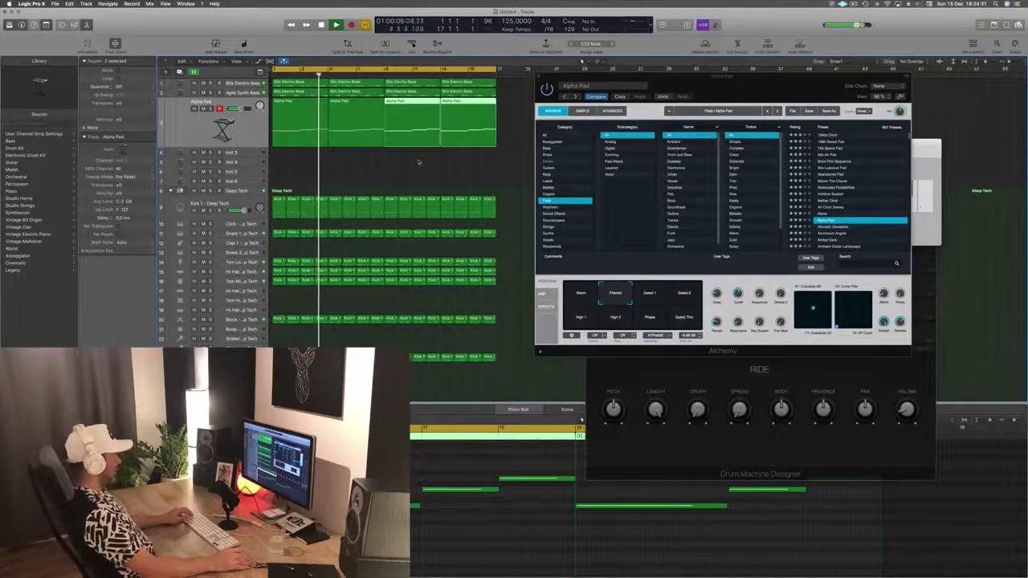
Step: Adjust Alpha Pad's Cutoff and raise the low-cut band of its Channel EQ to remove low frequencies
left_click_drag(706, 77, 699, 76)
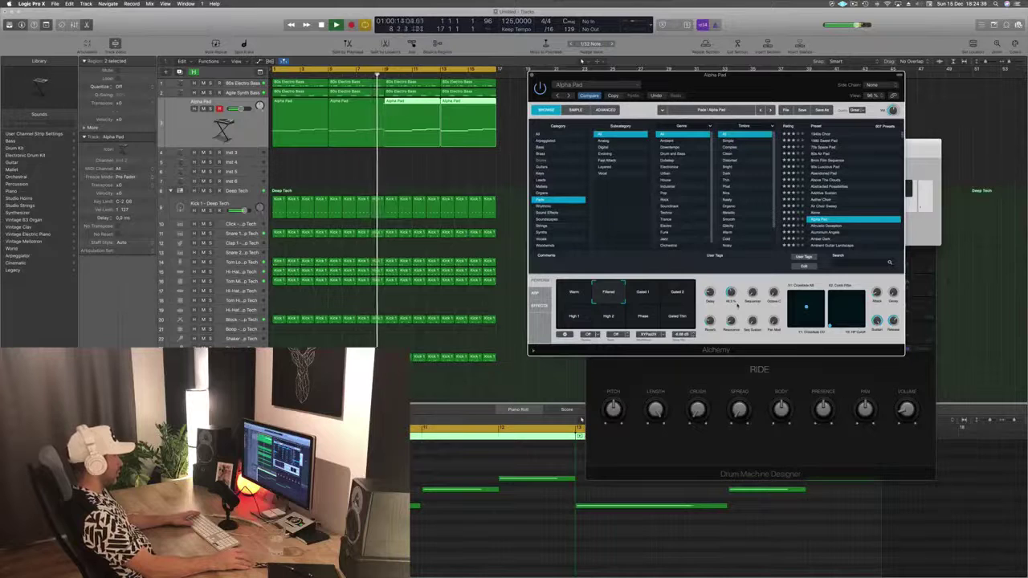
left_click(581, 418)
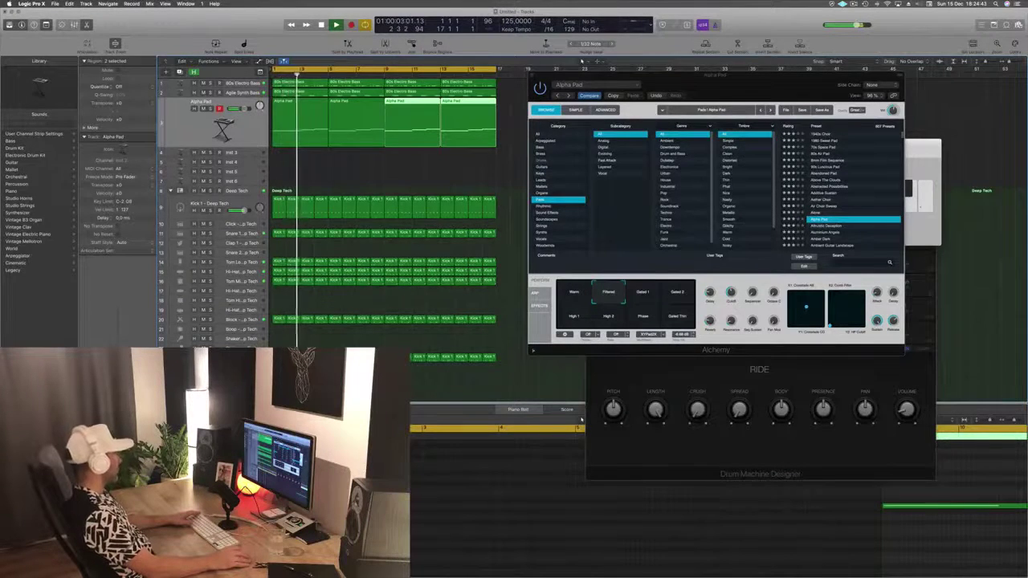
left_click(98, 366)
key("Return")
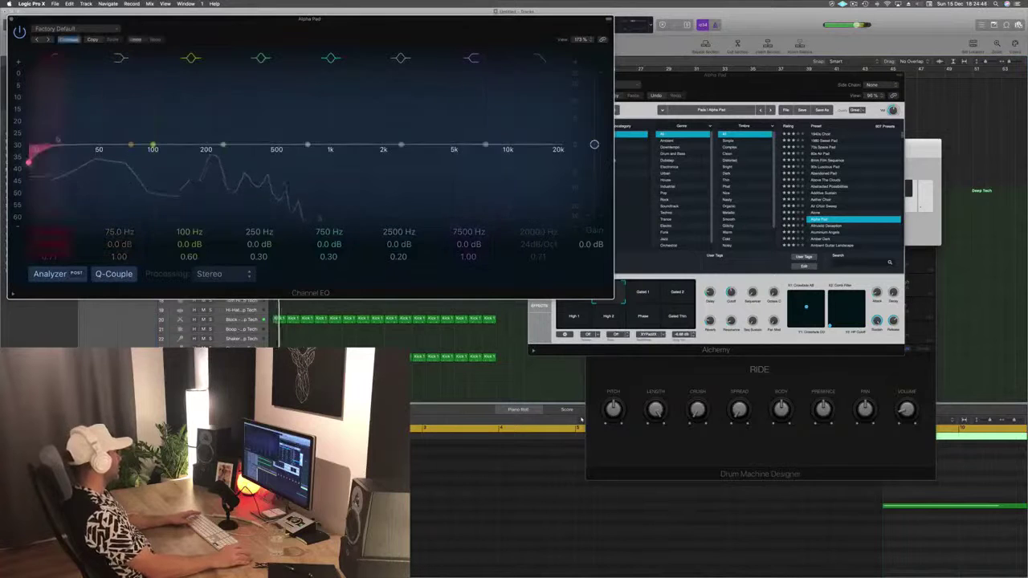
left_click_drag(58, 142, 130, 146)
key("super+w")
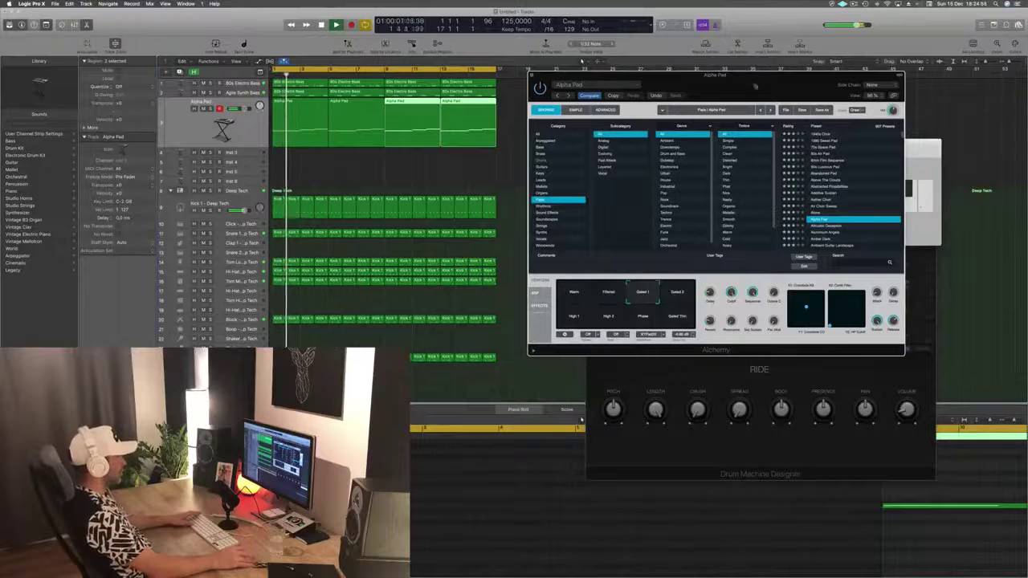
Step: Audition Alpha Pad's Gated 2, High 1, High 2 and Phase performance variations against the loop
left_click_drag(754, 86, 662, 154)
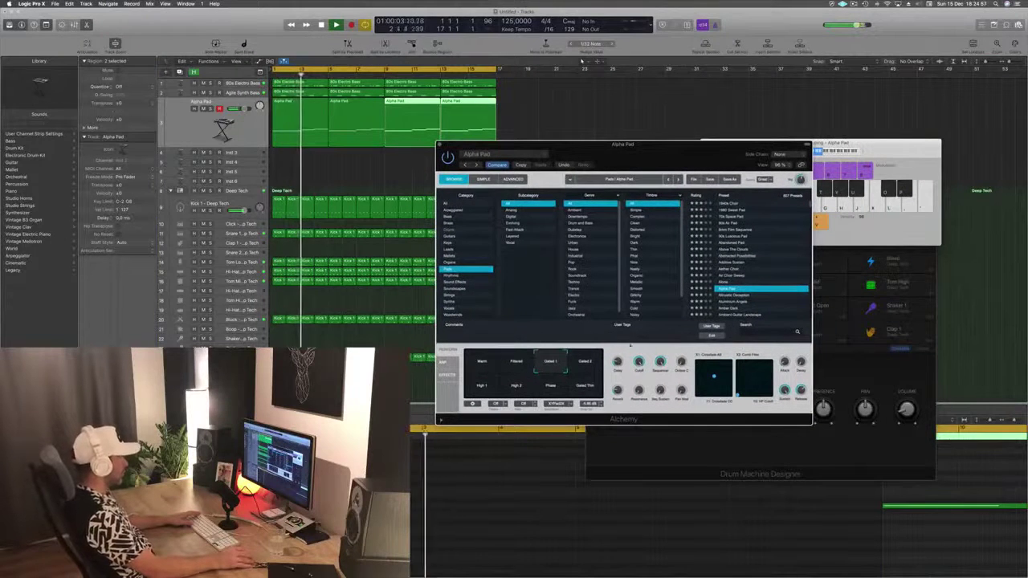
left_click(581, 363)
key("space")
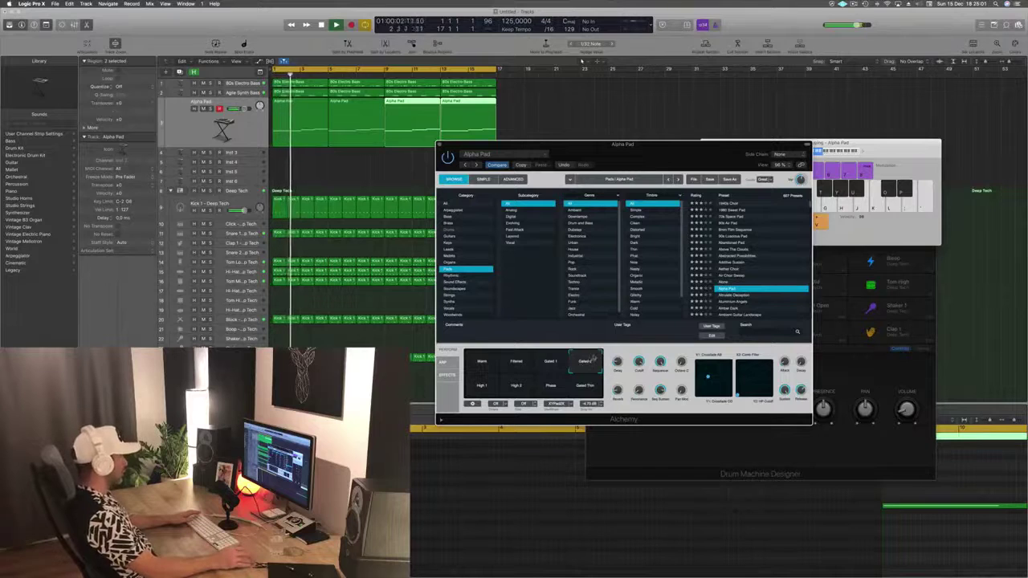
left_click(484, 387)
key("space")
key("space")
left_click(517, 392)
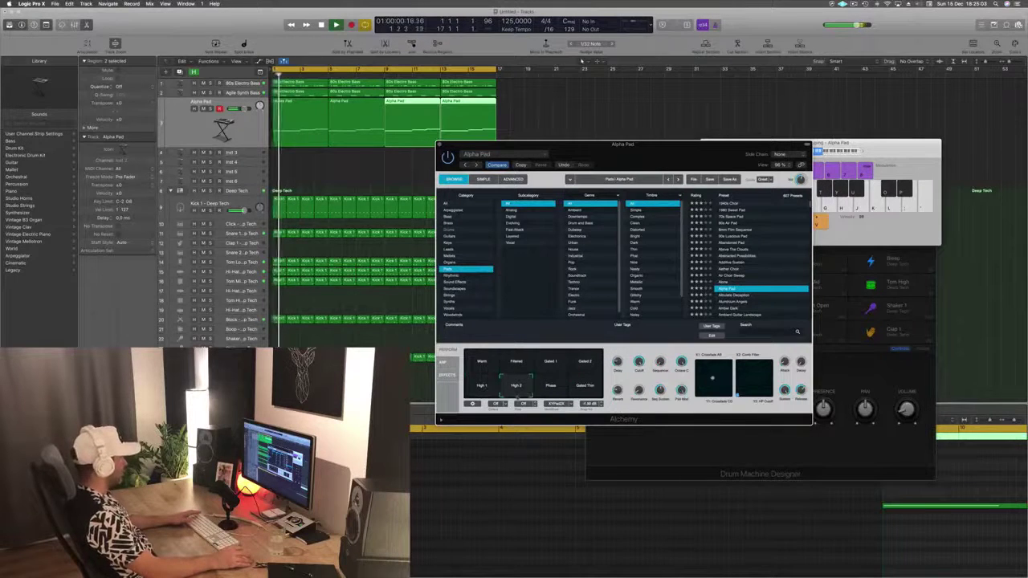
left_click(557, 392)
key("space")
key("space")
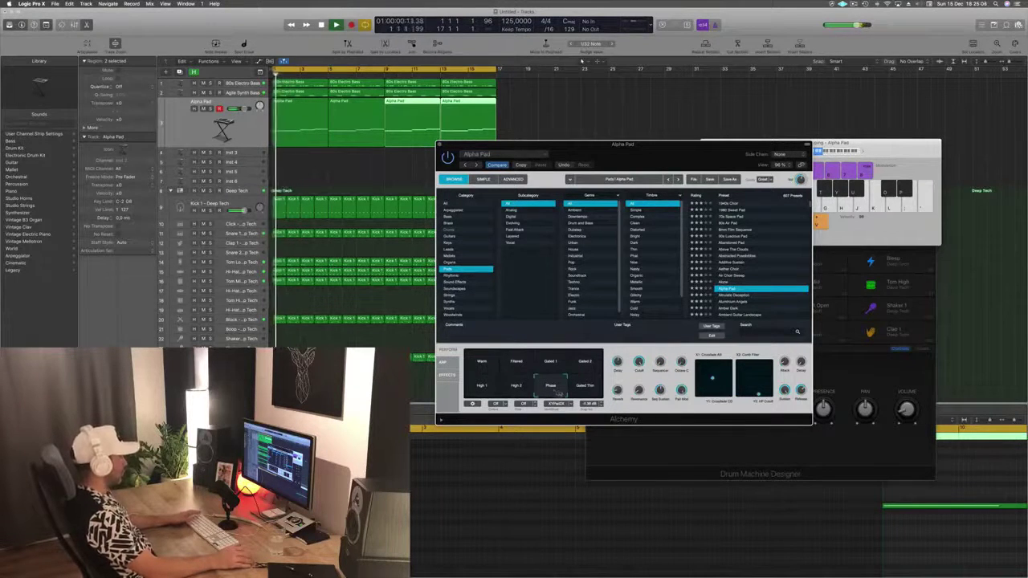
Step: Select Alpha Pad's Warm performance variation and adjust its Cutoff while the arrangement plays
left_click(482, 363)
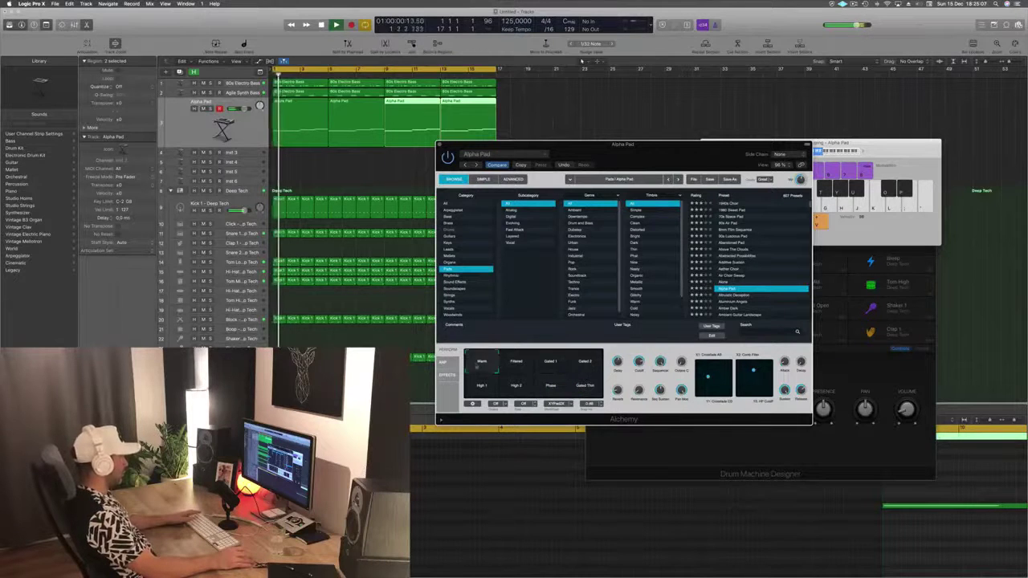
key("space")
key("space")
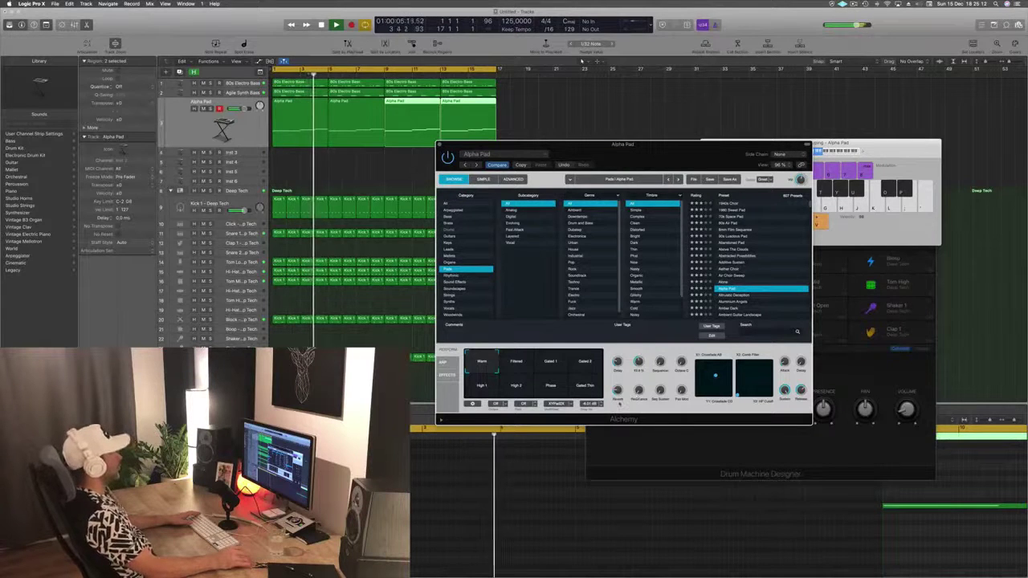
left_click_drag(675, 154, 733, 159)
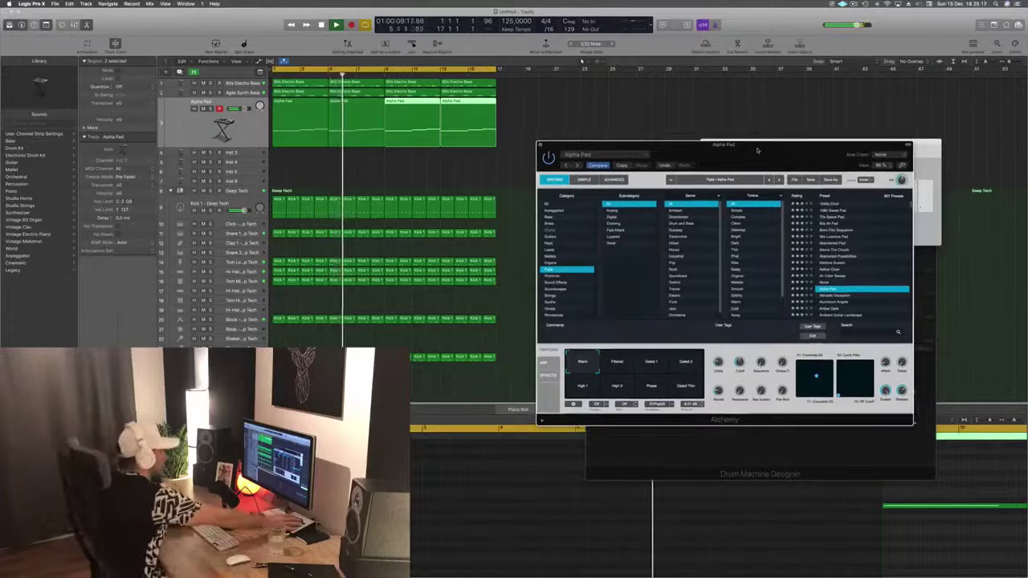
left_click_drag(756, 150, 744, 133)
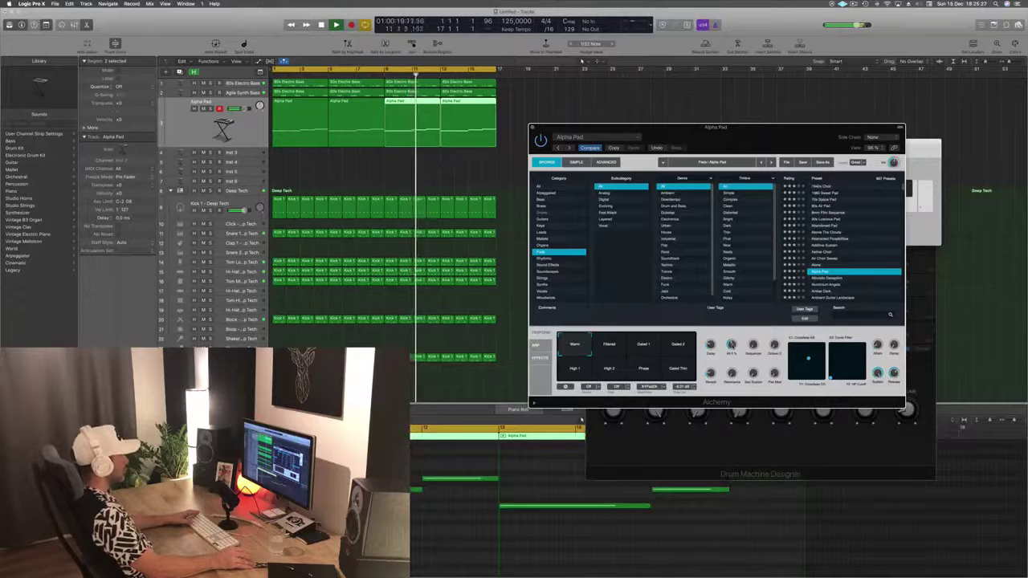
left_click_drag(523, 134, 444, 184)
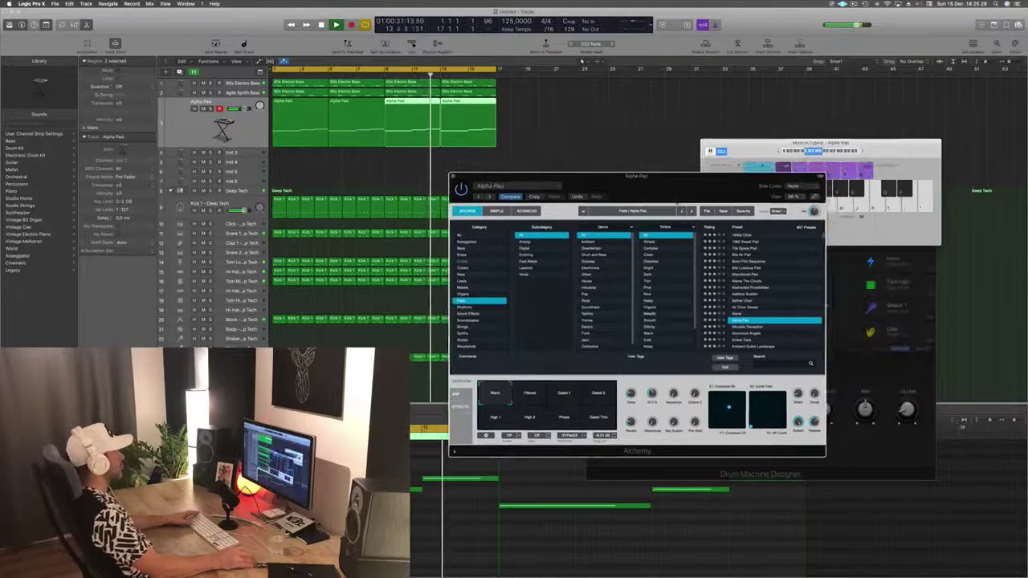
left_click(453, 176)
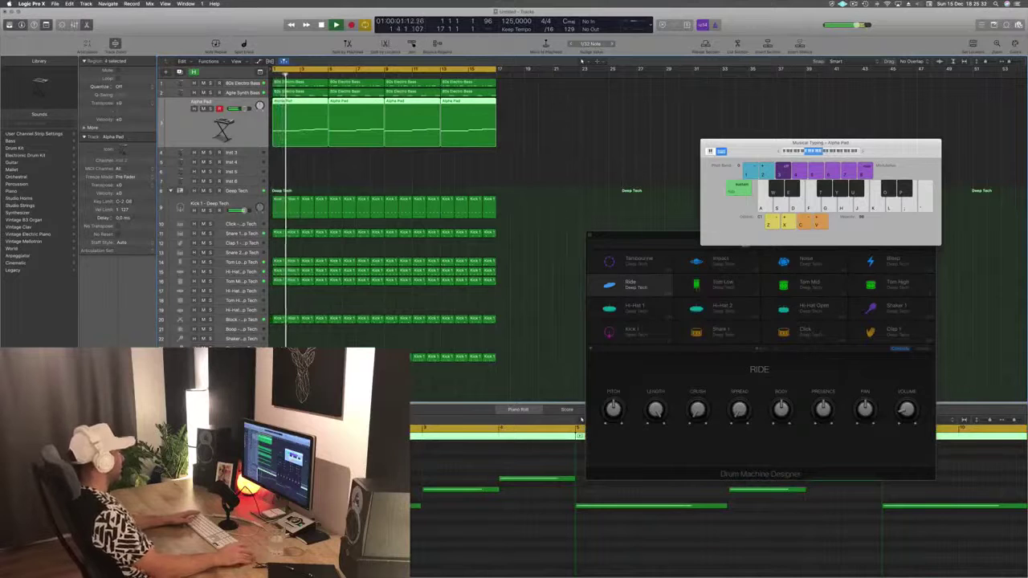
Step: Stop playback, duplicate the Alpha Pad track with its settings, and copy its four regions onto the new track
left_click(100, 387)
key("space")
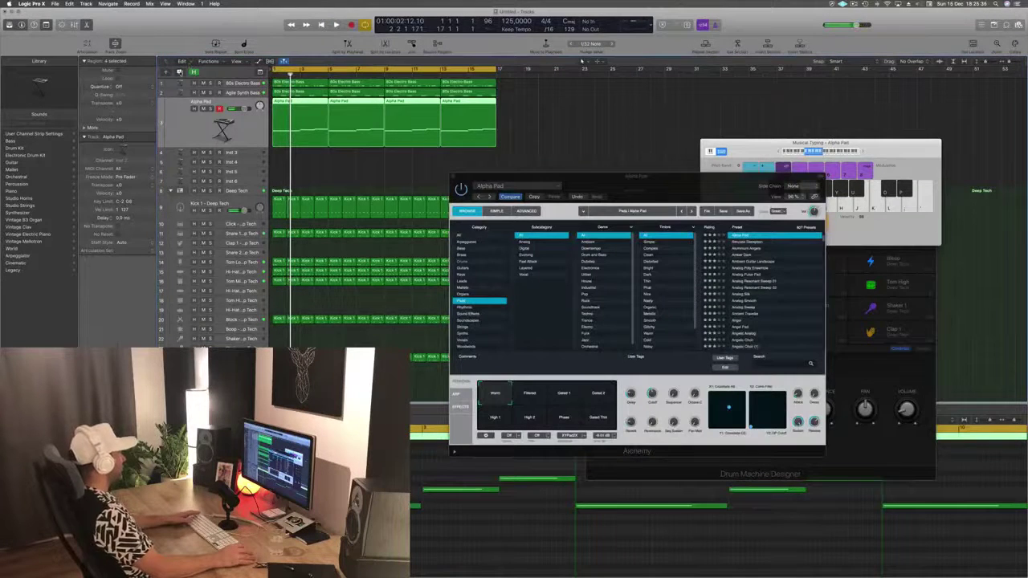
left_click(180, 72)
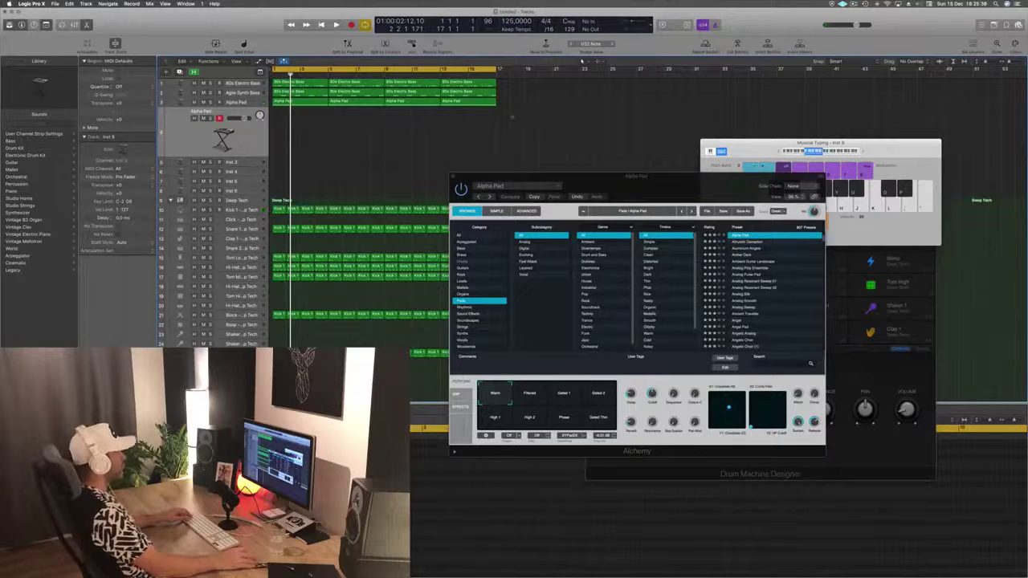
left_click_drag(278, 110, 281, 135)
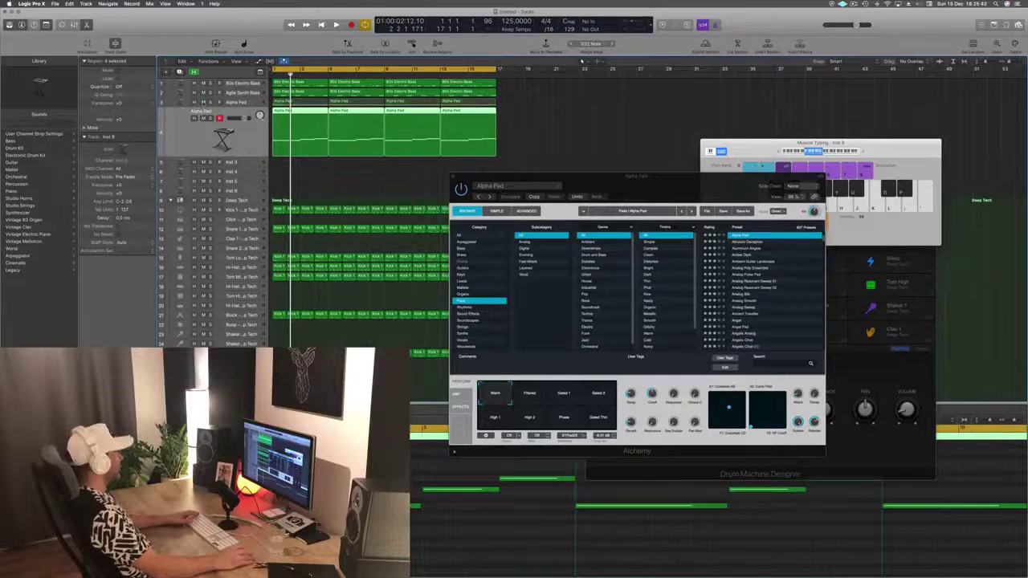
Step: Mute the original Alpha Pad track and load the Amber Dark preset in Alchemy on the duplicate
key("space")
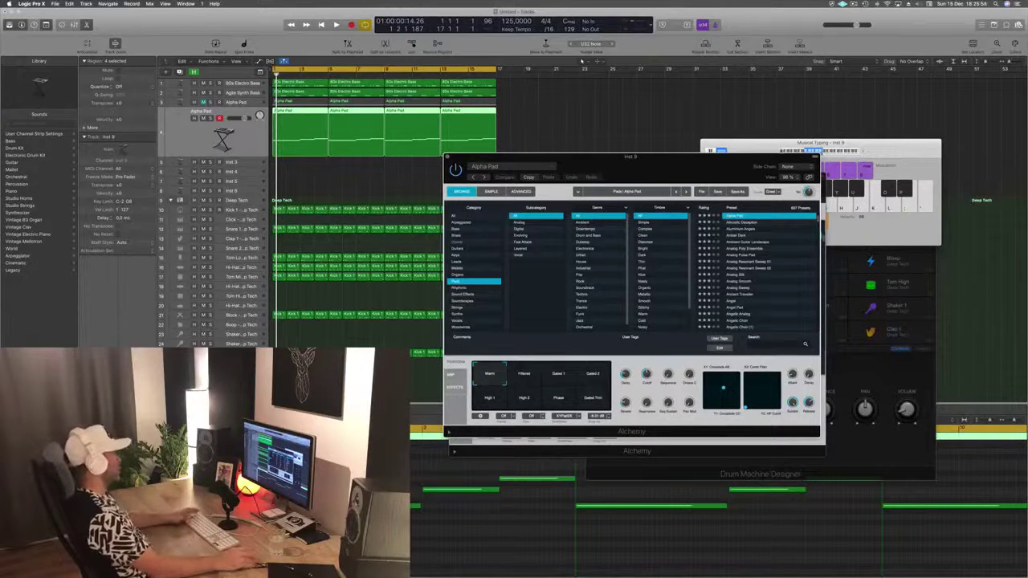
key("space")
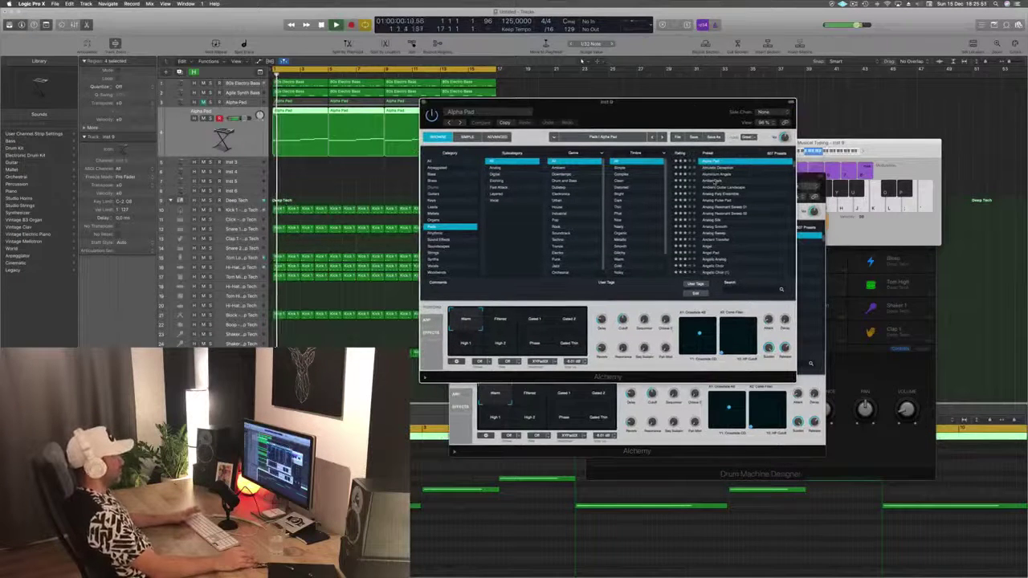
left_click(691, 180)
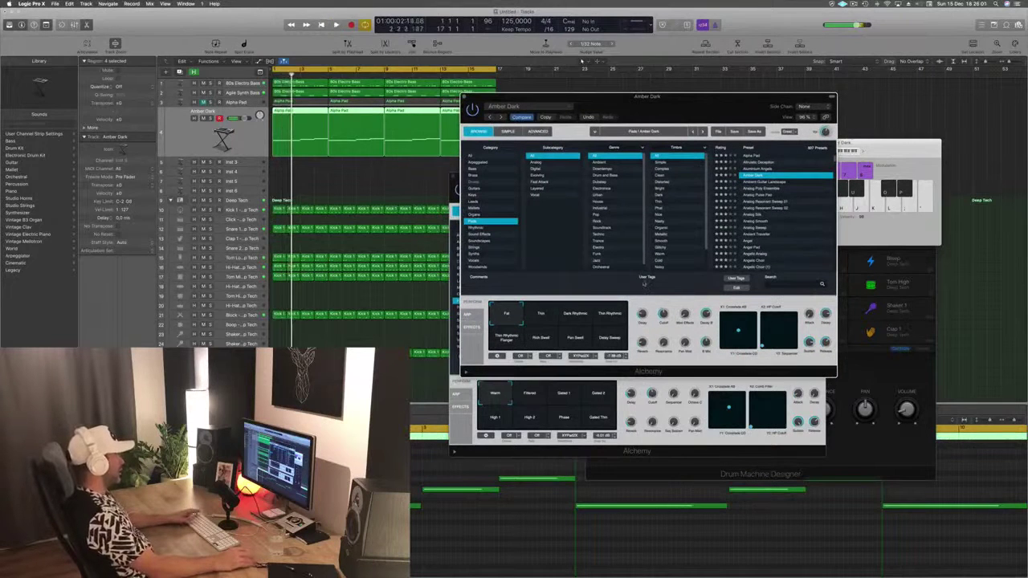
Step: Audition Amber Dark's Thin, Dark Rhythmic, Thin Rhythmic, Thin Rhythmic Flanger, Pan Swell and Delay Sweep variations against the loop
left_click(550, 317)
left_click(574, 317)
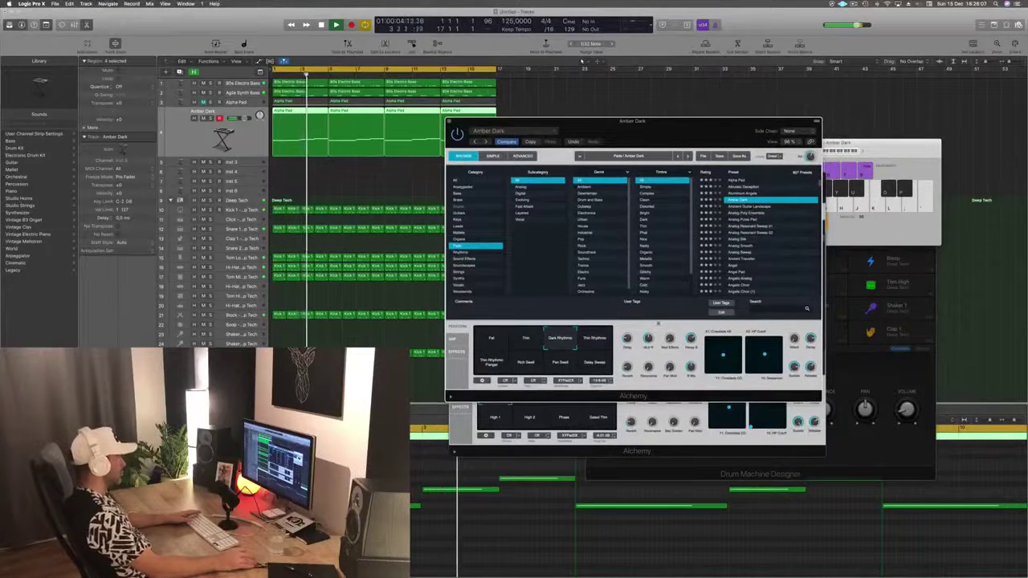
left_click(595, 339)
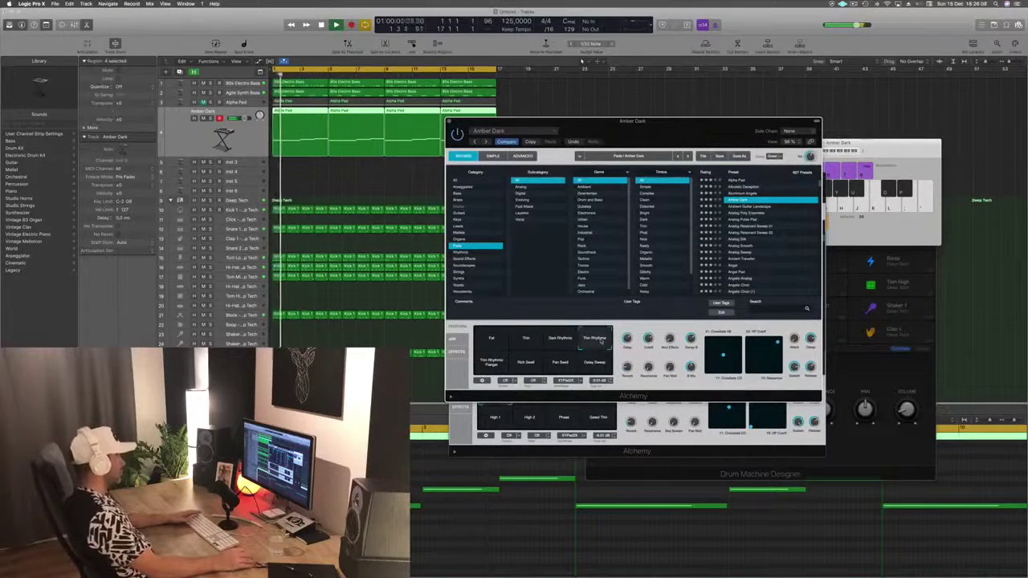
left_click(492, 363)
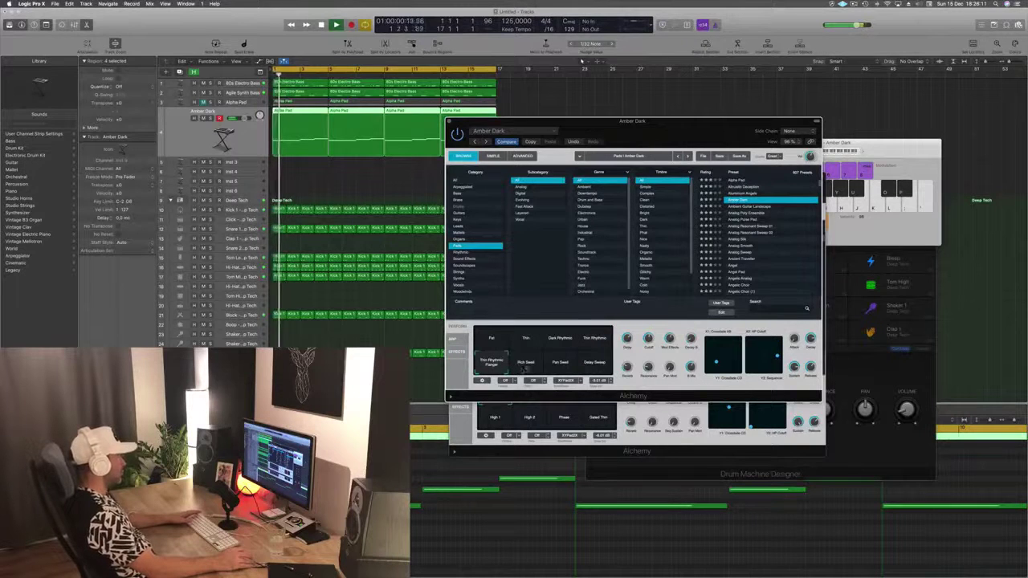
left_click(565, 368)
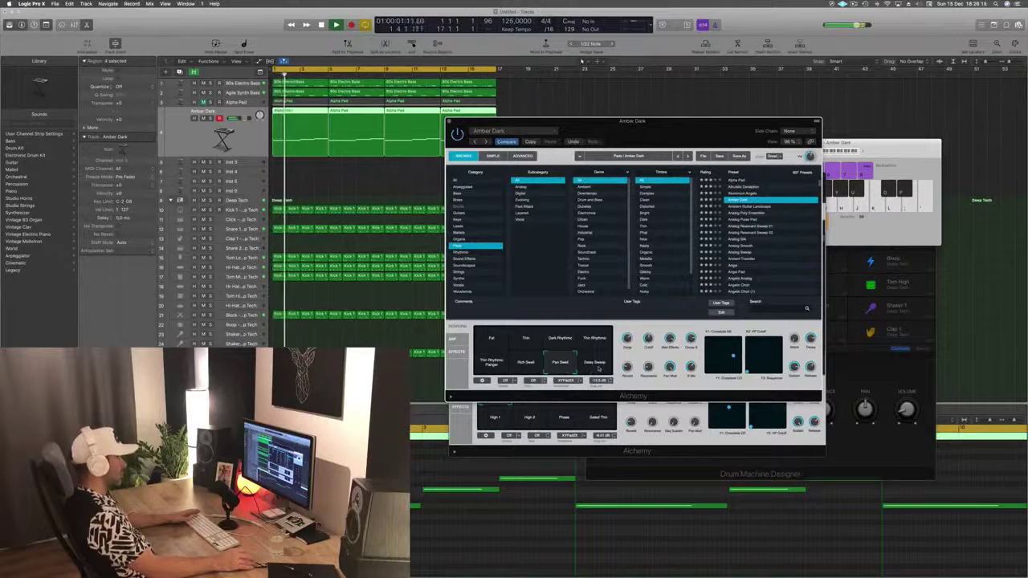
left_click(594, 363)
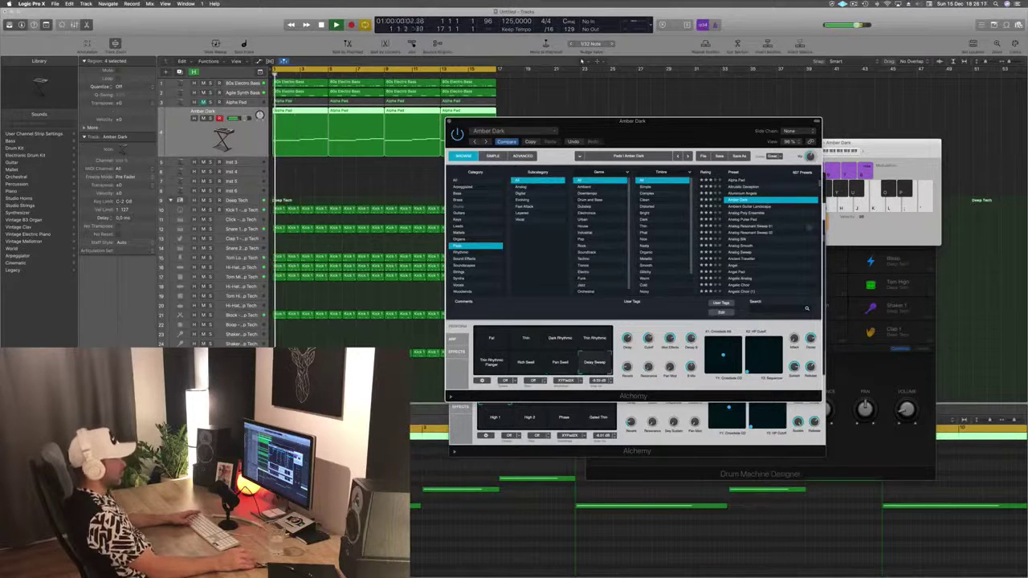
Step: Try the Ambient Guitar Landscape and Analog Poly Ensemble presets, auditioning the latter's Warm Slow Build, Glistening and Deep Rhythm variations
left_click(747, 207)
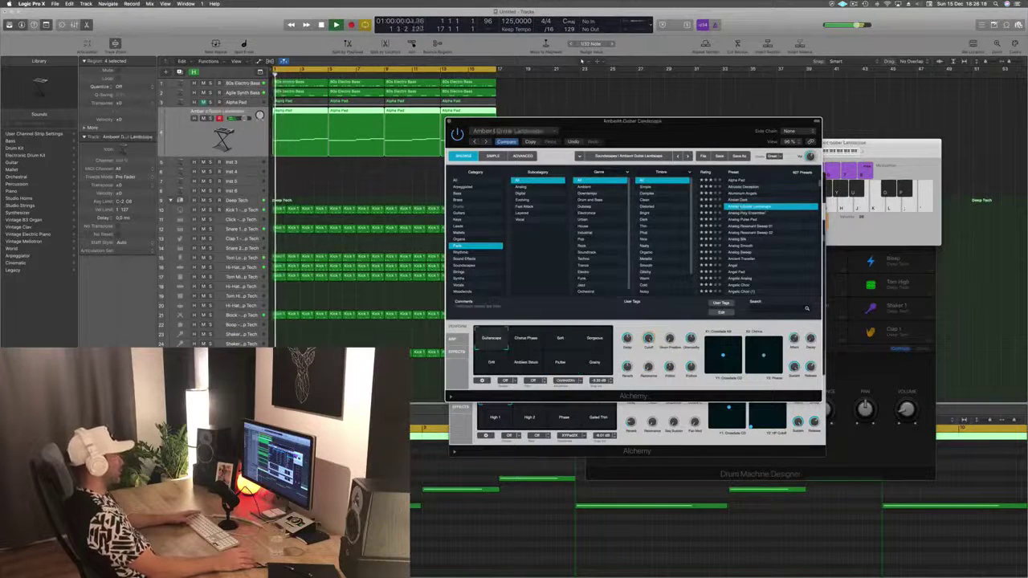
left_click(743, 213)
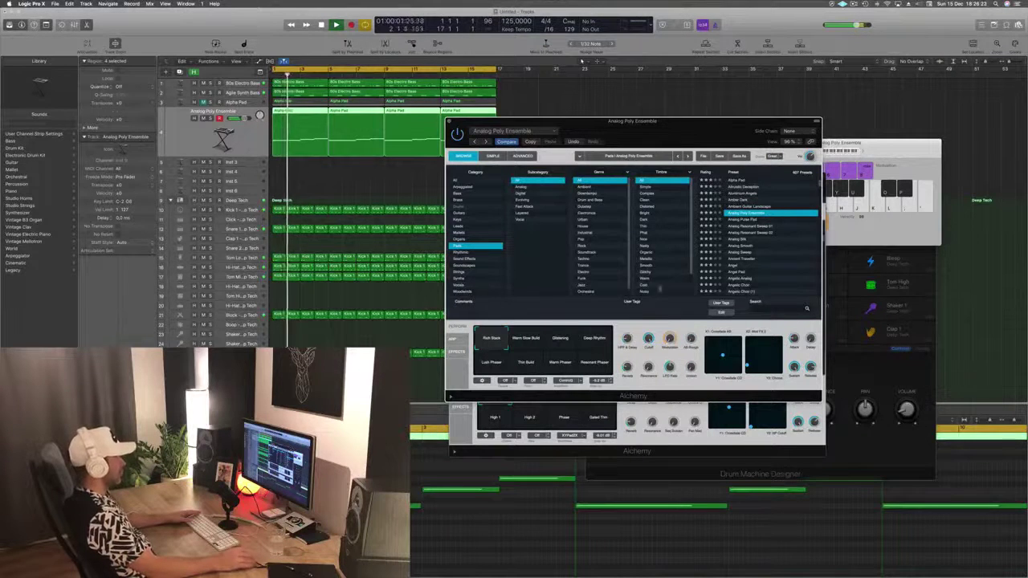
left_click(530, 345)
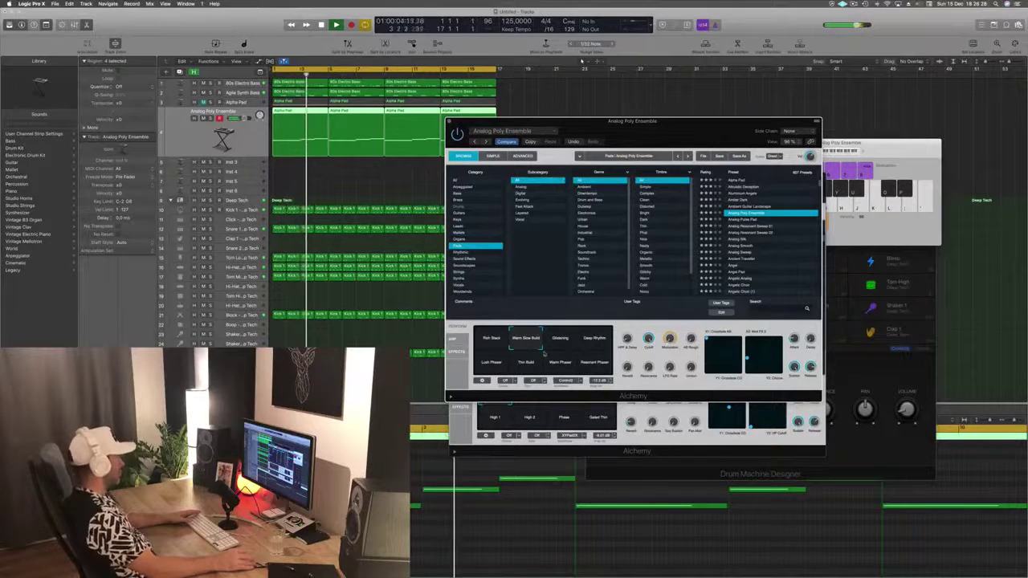
left_click(571, 344)
left_click(595, 342)
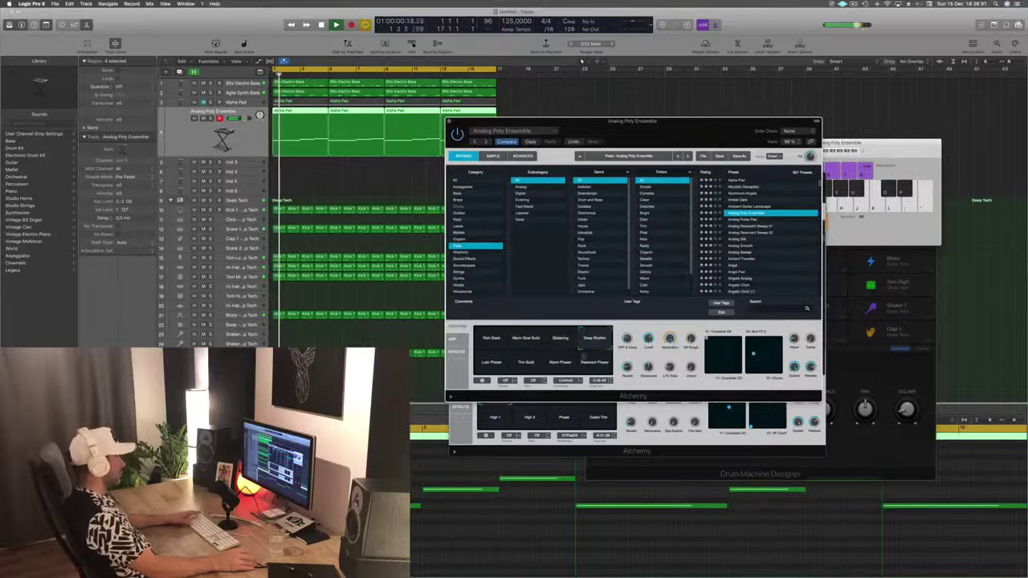
Step: Try the Analog Pulse Pad, Analog Resonant Sweep 01, Analog Silk and Ancient Traveller presets on the duplicate pad track
left_click(744, 220)
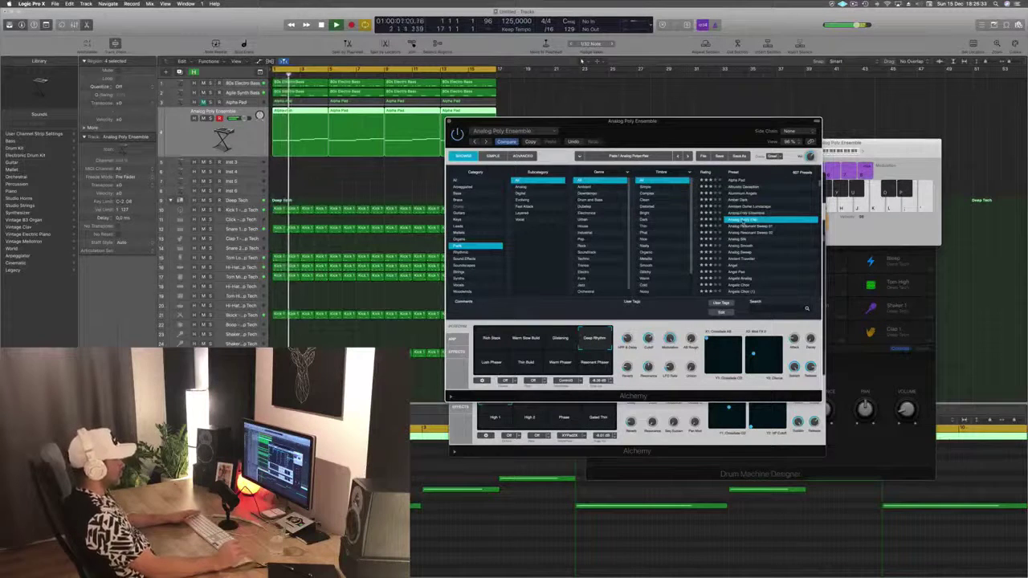
left_click(745, 226)
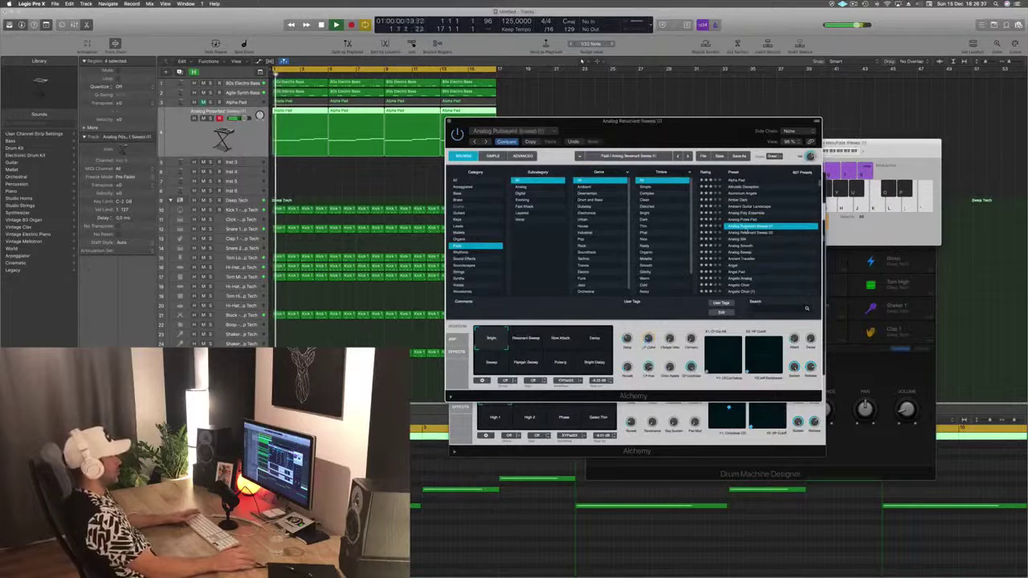
left_click(743, 239)
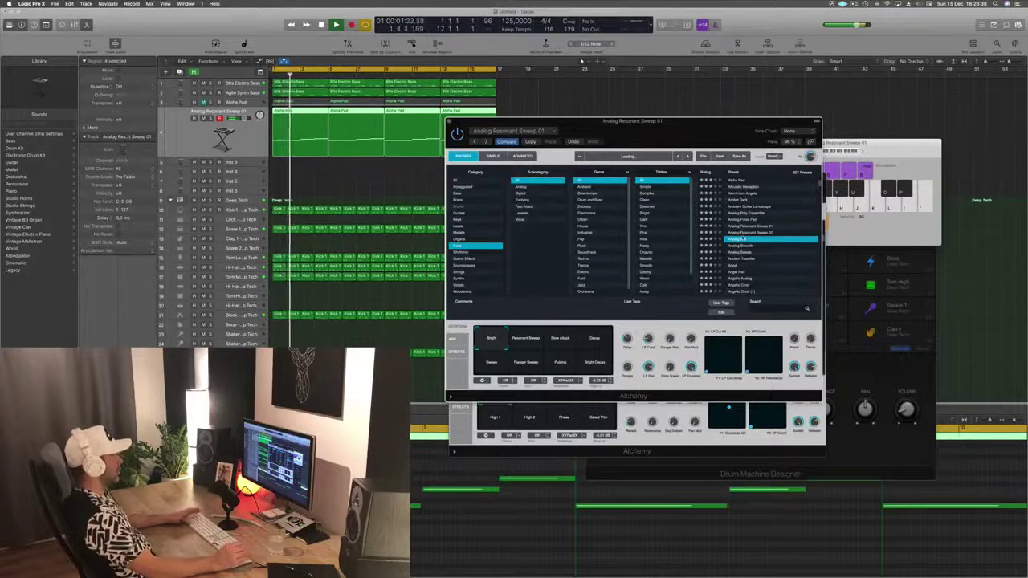
scroll(757, 250, "down", 3)
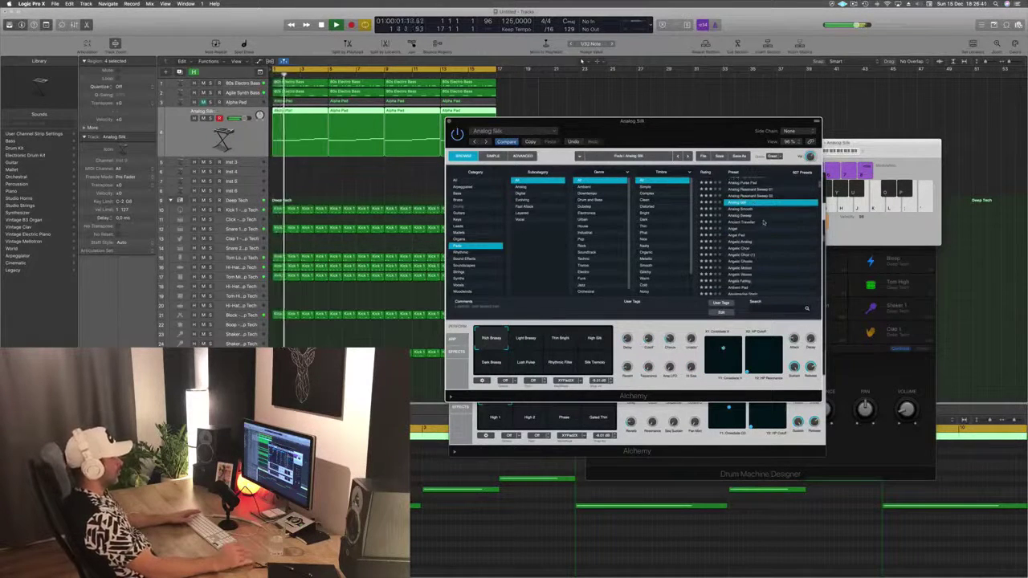
left_click(750, 222)
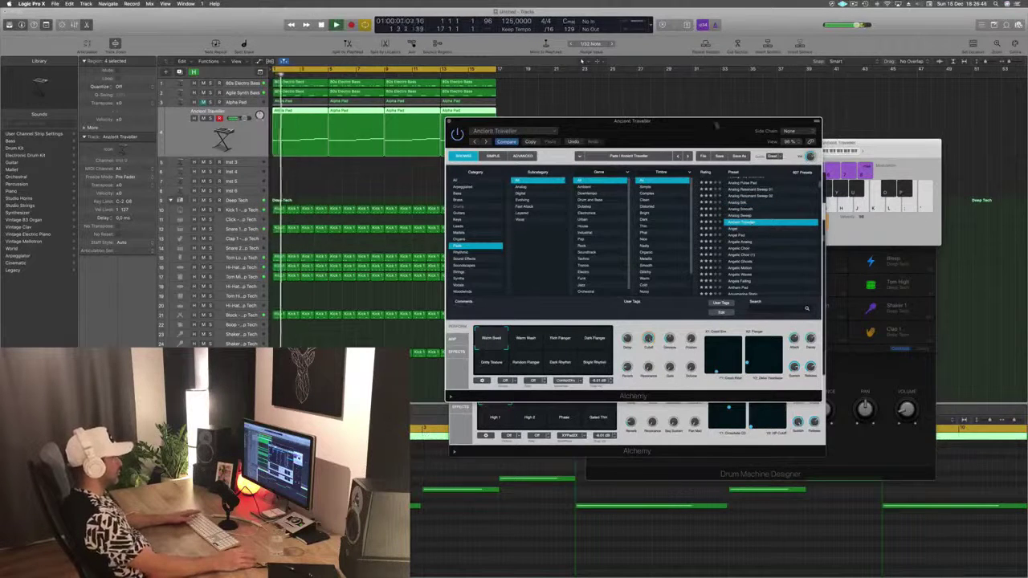
Step: Audition Ancient Traveller's Warm Wash, Dark Flanger, Gritty Texture, Random Flanger and Dark Rhythm variations over the loop
left_click_drag(712, 127, 711, 157)
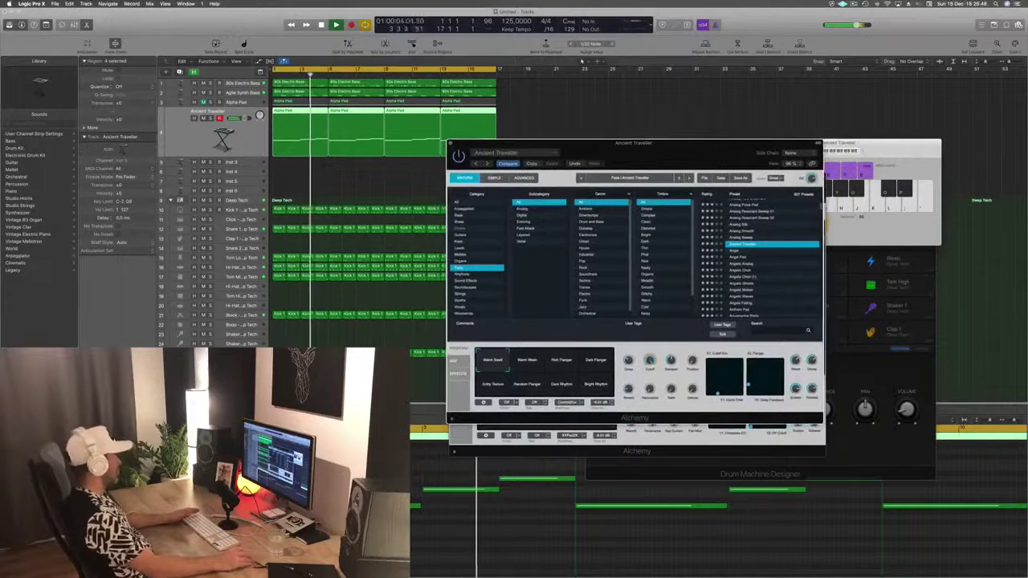
left_click(706, 117)
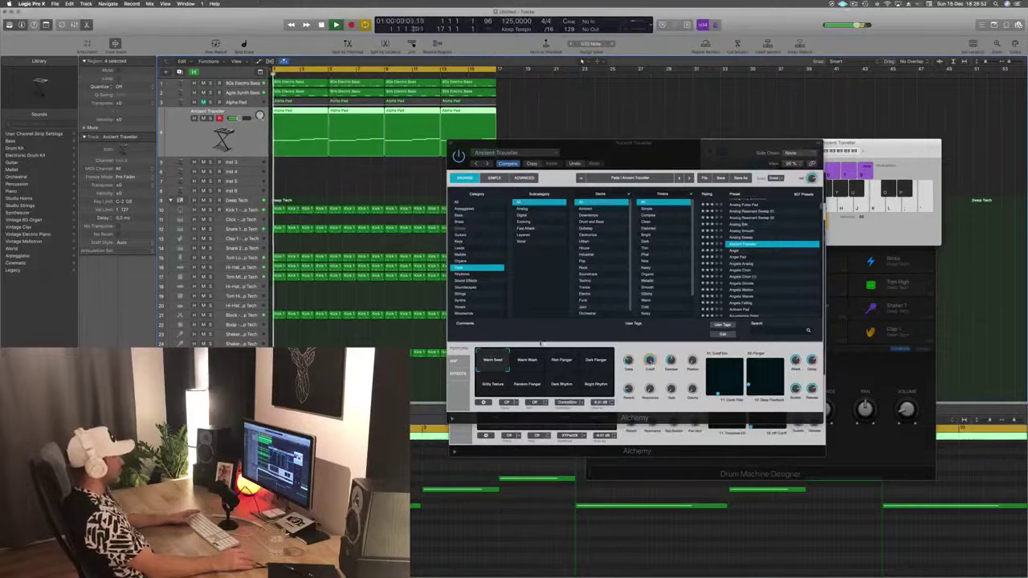
left_click(526, 360)
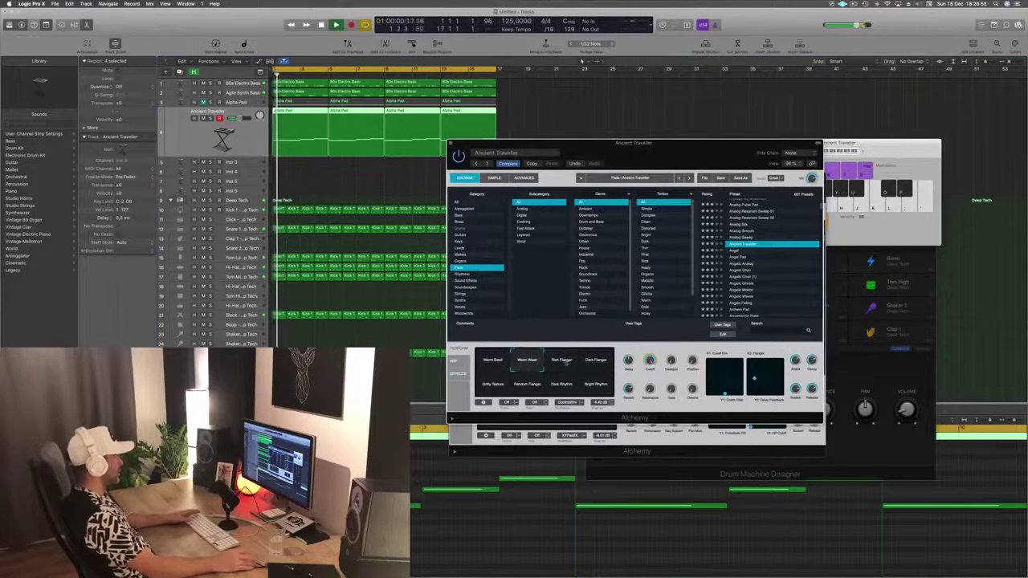
left_click(595, 361)
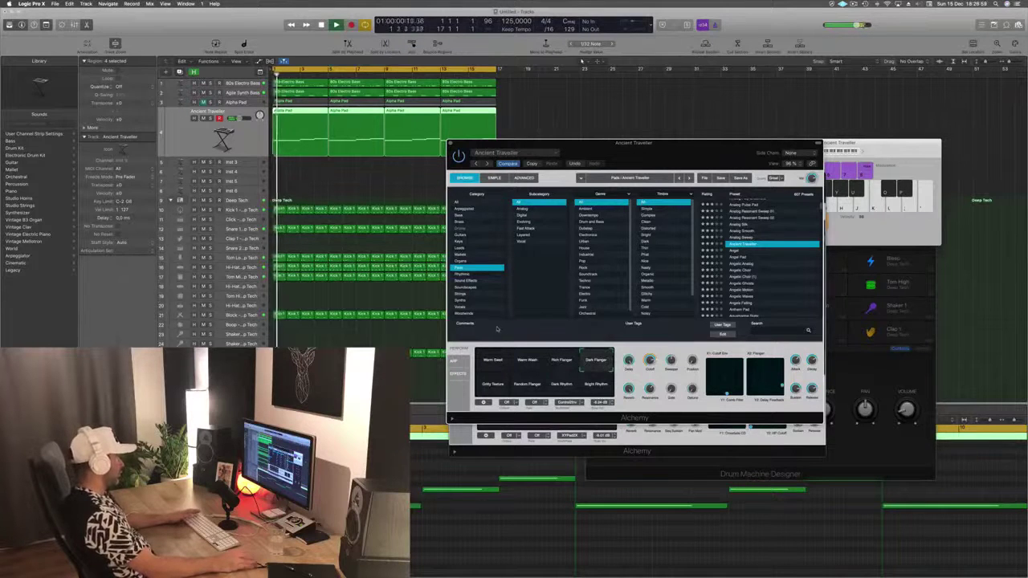
left_click(490, 384)
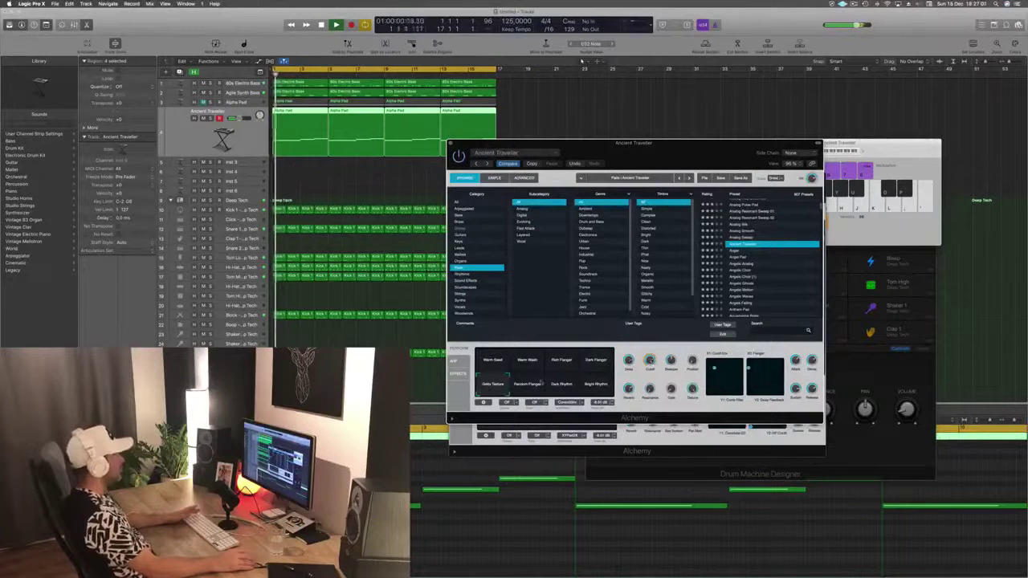
left_click(527, 385)
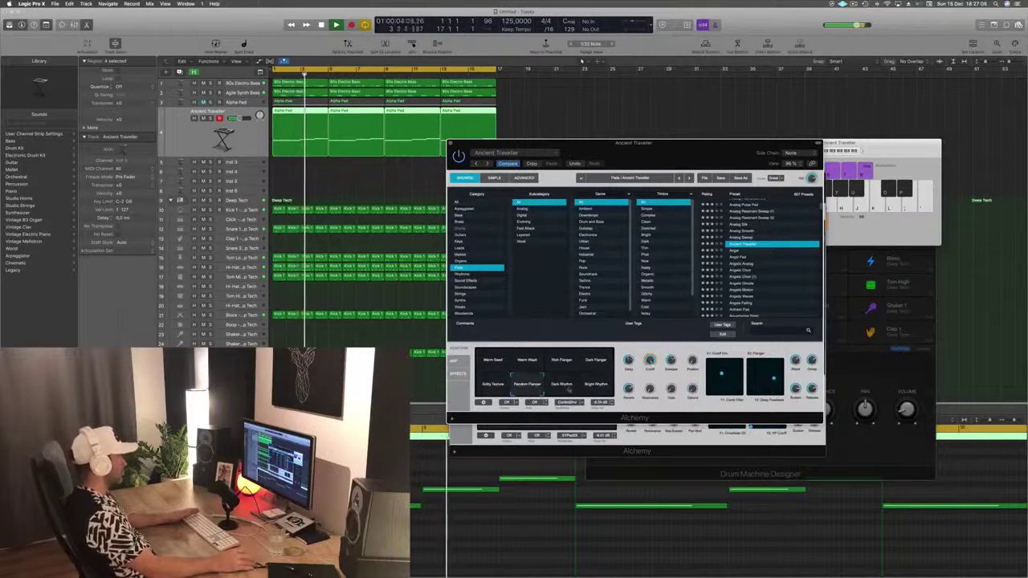
left_click(562, 385)
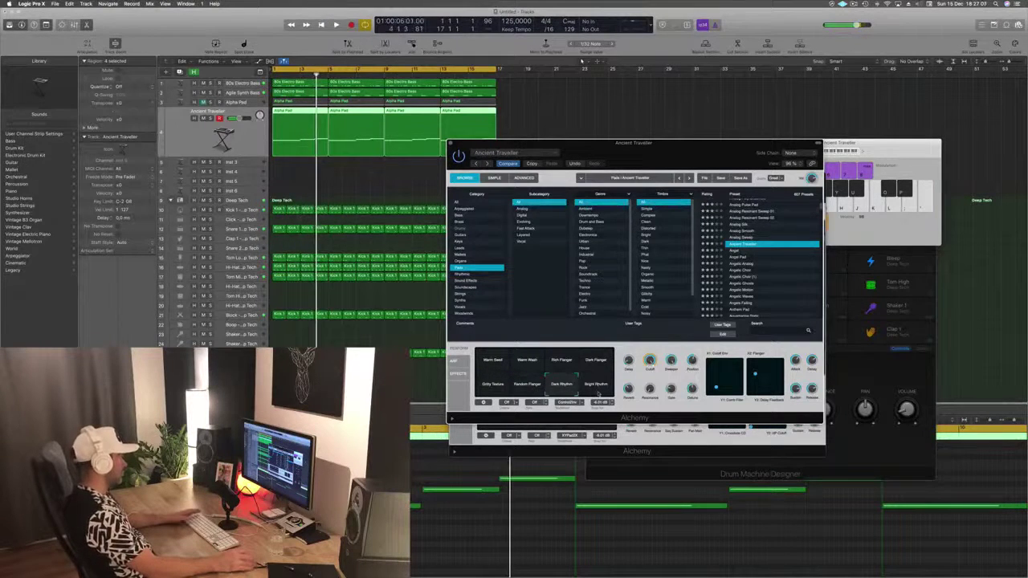
left_click(601, 365)
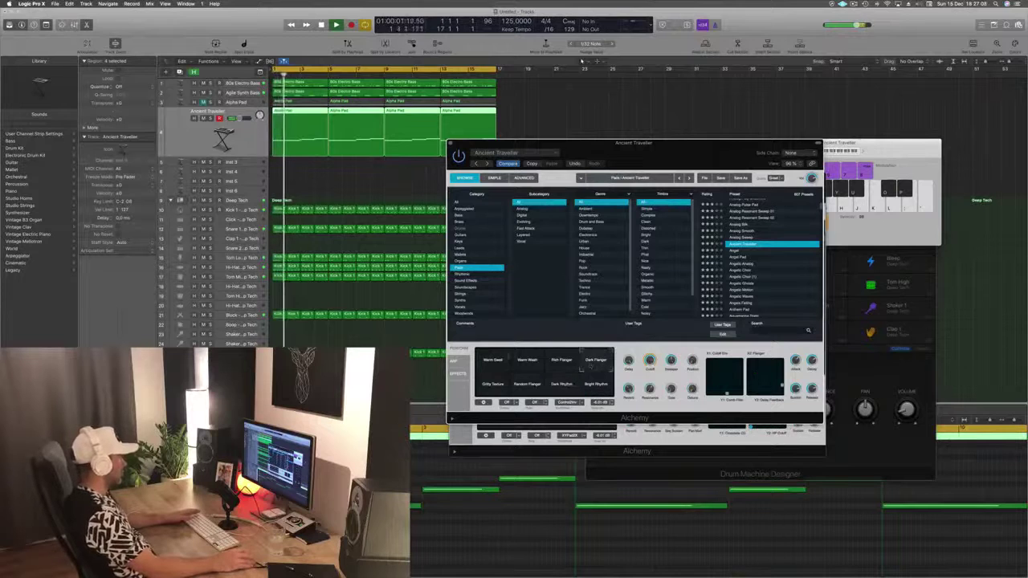
Step: Select Ancient Traveller's Warm Swell variation and adjust its comb filter XY pad while restarting playback
left_click(493, 360)
key("space")
key("space")
left_click_drag(694, 167, 674, 167)
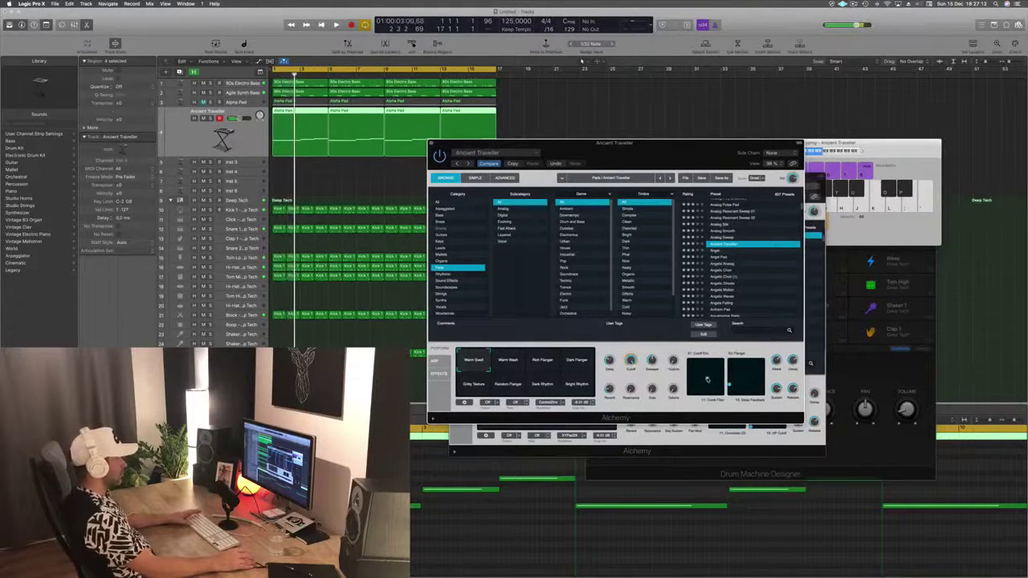
key("space")
key("space")
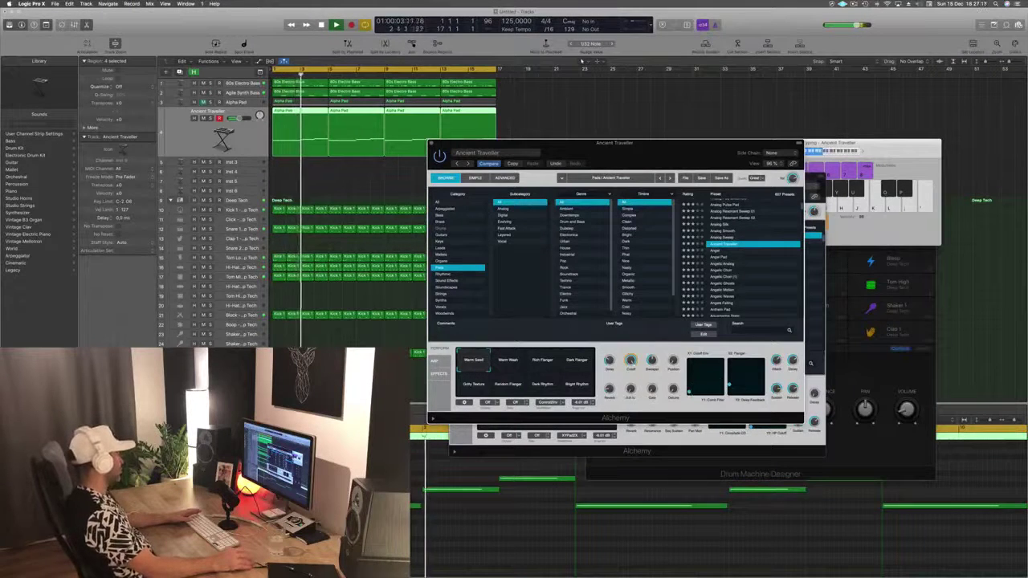
left_click(425, 505)
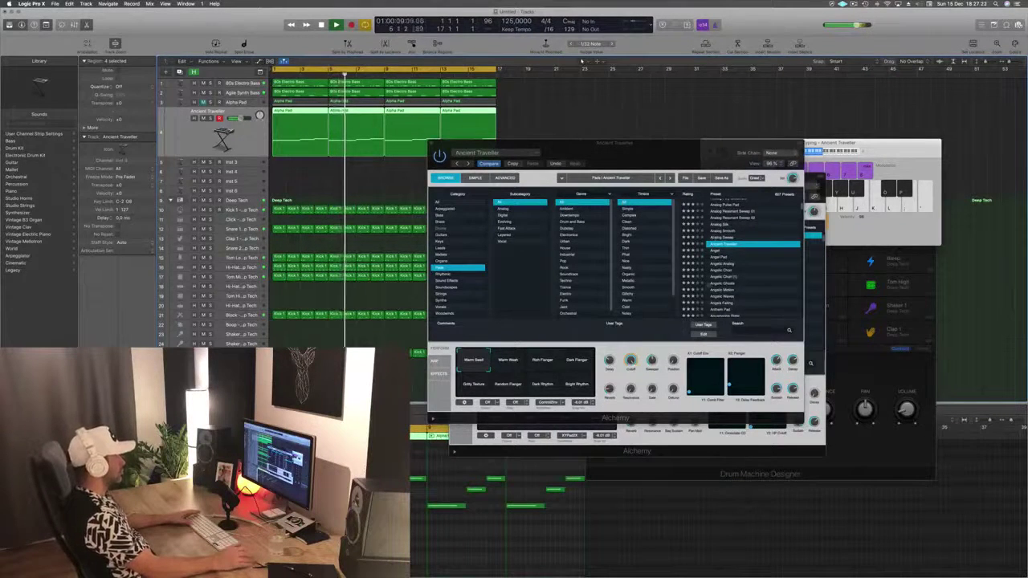
Step: Load the Angelic Waves preset on the duplicate pad track and replace it with Aquamarine Static
scroll(727, 240, "down", 3)
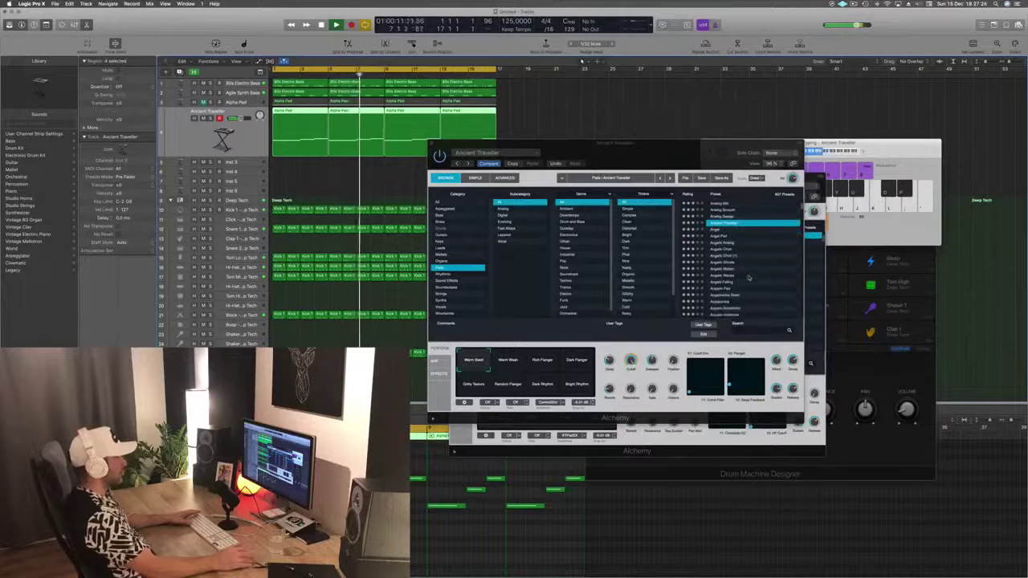
left_click(727, 240)
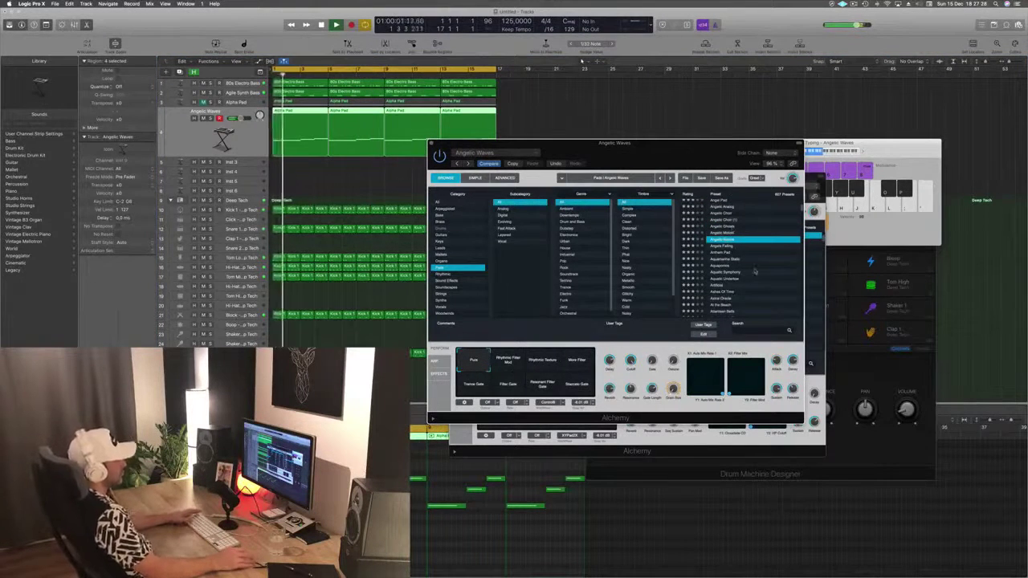
scroll(755, 270, "down", 2)
left_click(733, 232)
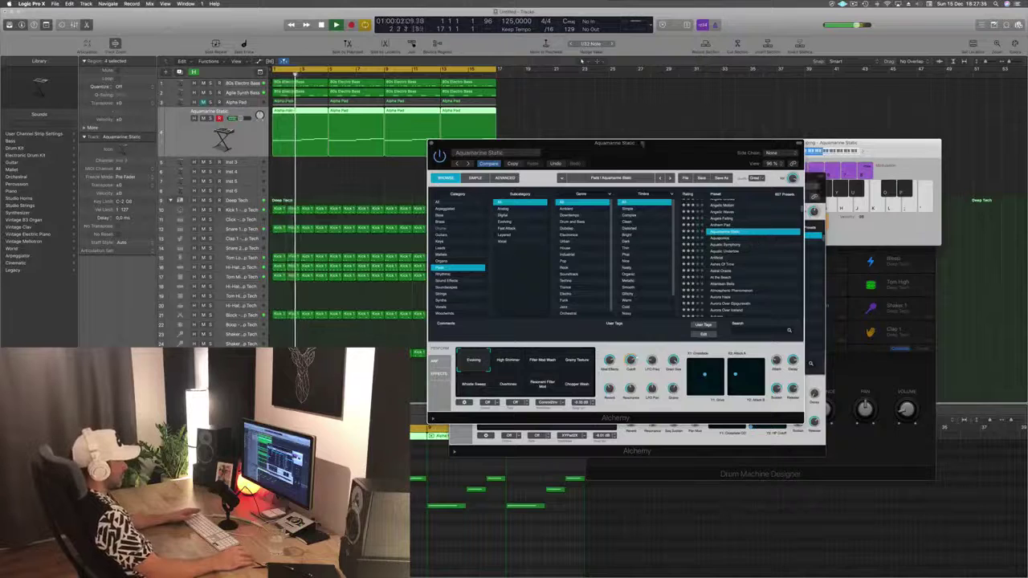
Step: Audition Aquamarine Static's High Shimmer, Filter Mod Wash, Grainy Texture and lower-row variations, restarting the loop between choices
left_click_drag(641, 145, 716, 122)
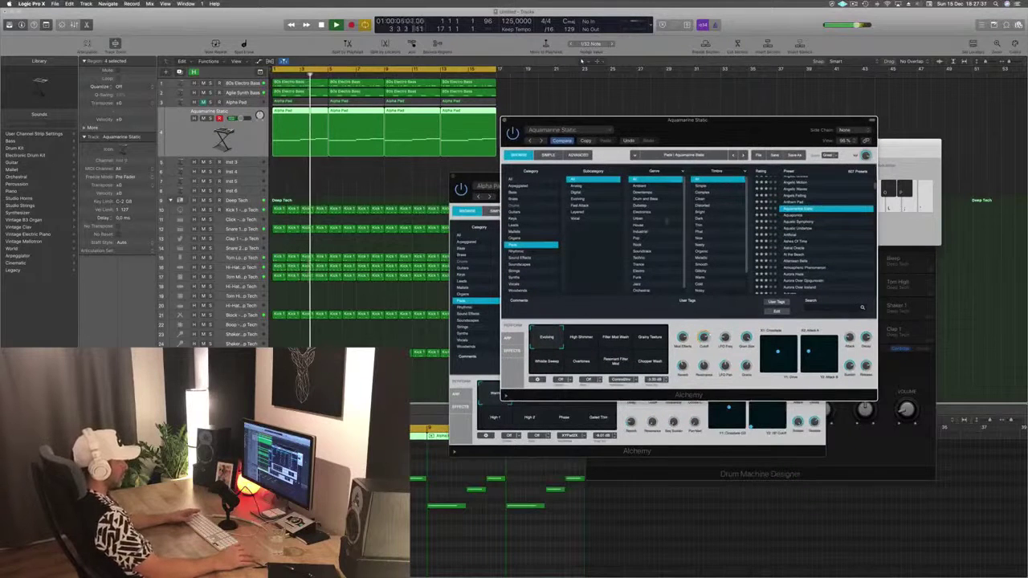
left_click(582, 342)
key("space")
key("space")
left_click(612, 339)
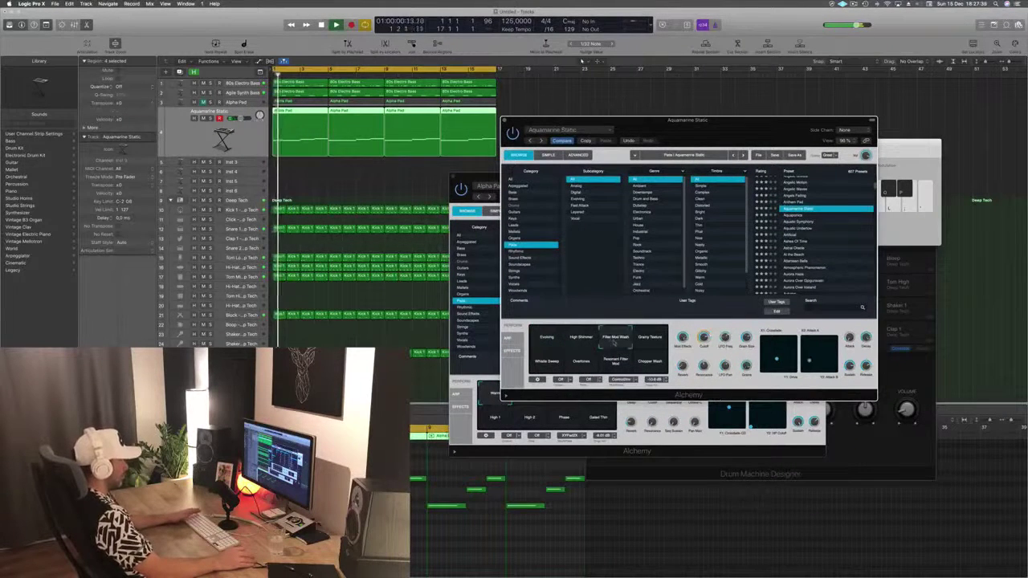
key("space")
key("space")
left_click(649, 341)
key("space")
key("space")
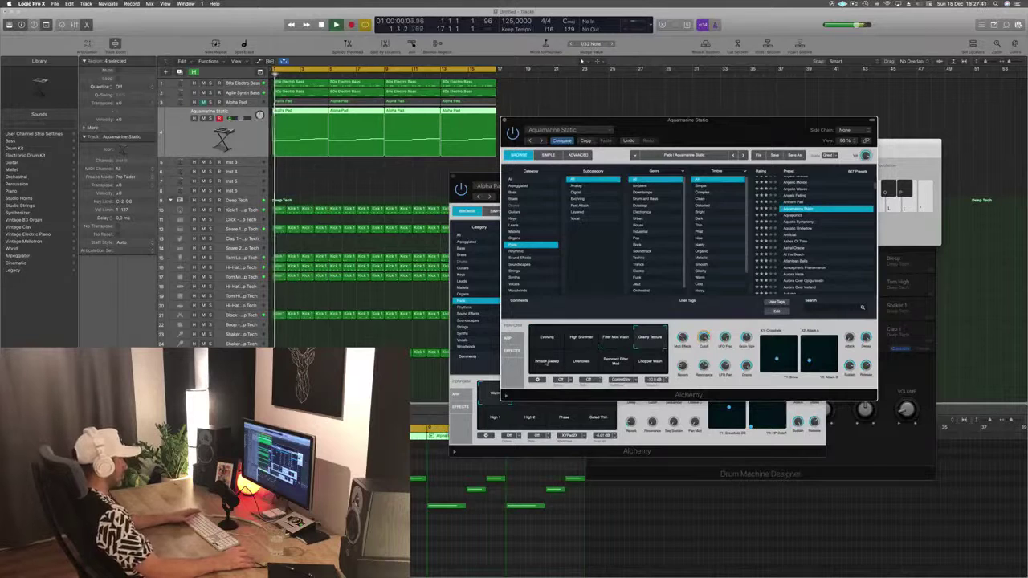
left_click(549, 363)
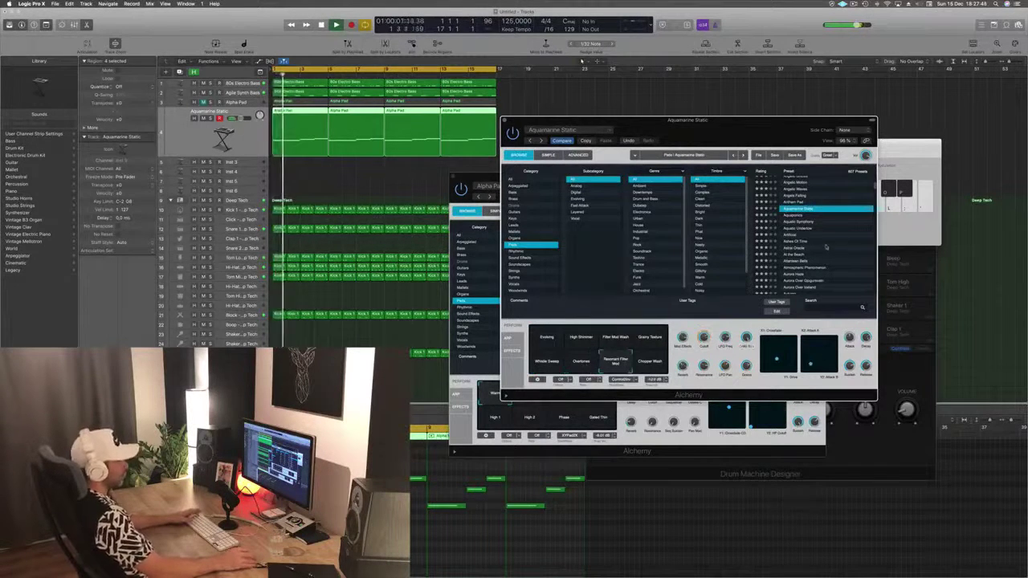
Step: Load the Atlantean Bells preset on the duplicate pad track and move its Alchemy window clear of the arrangement
scroll(826, 245, "down", 2)
left_click(798, 239)
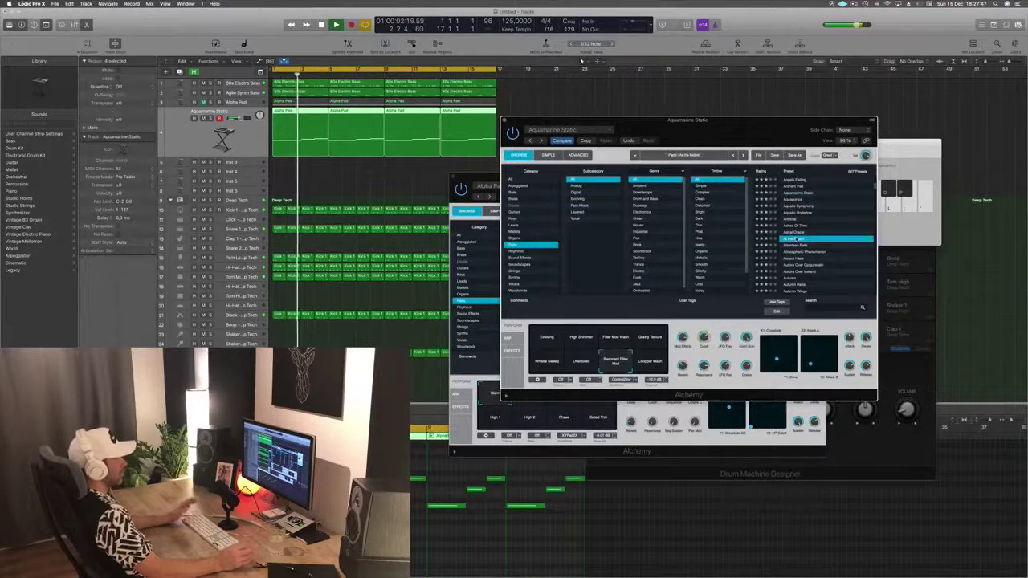
scroll(827, 224, "down", 3)
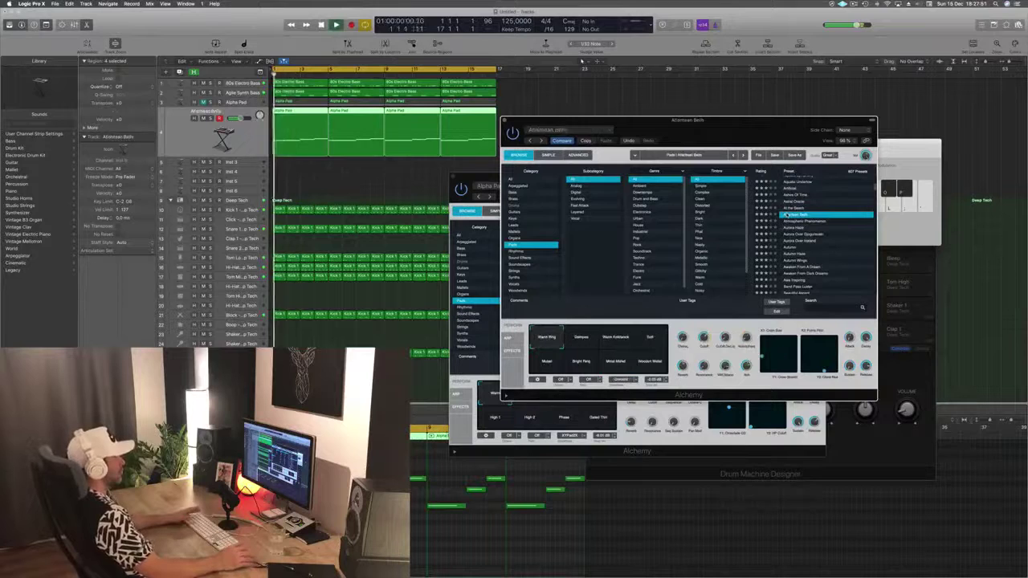
left_click_drag(787, 134, 863, 80)
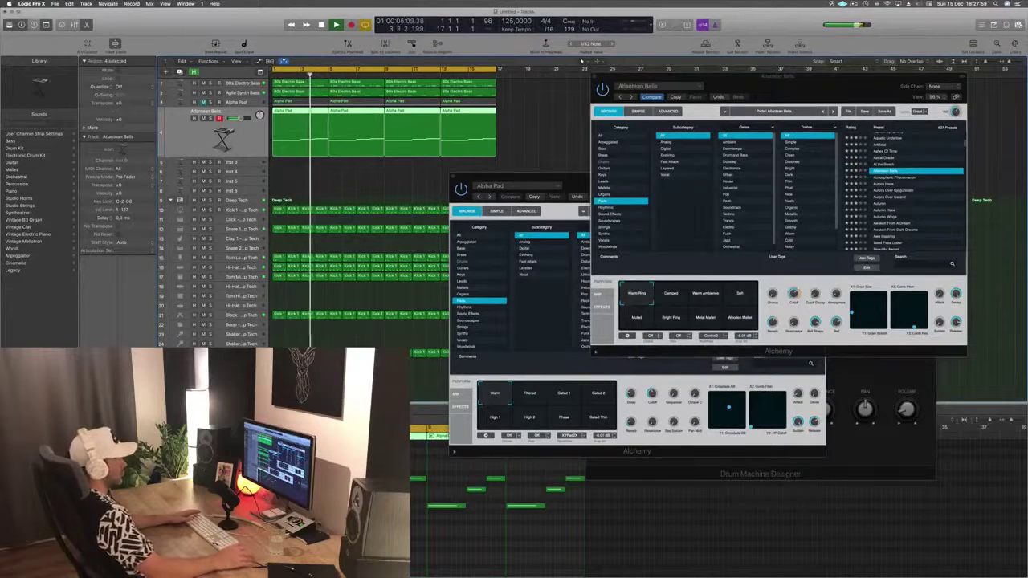
Step: Audition Atlantean Bells' Soft and Wooden Mallet variations, and load the Aurora Haze preset on the duplicate pad track
left_click(669, 299)
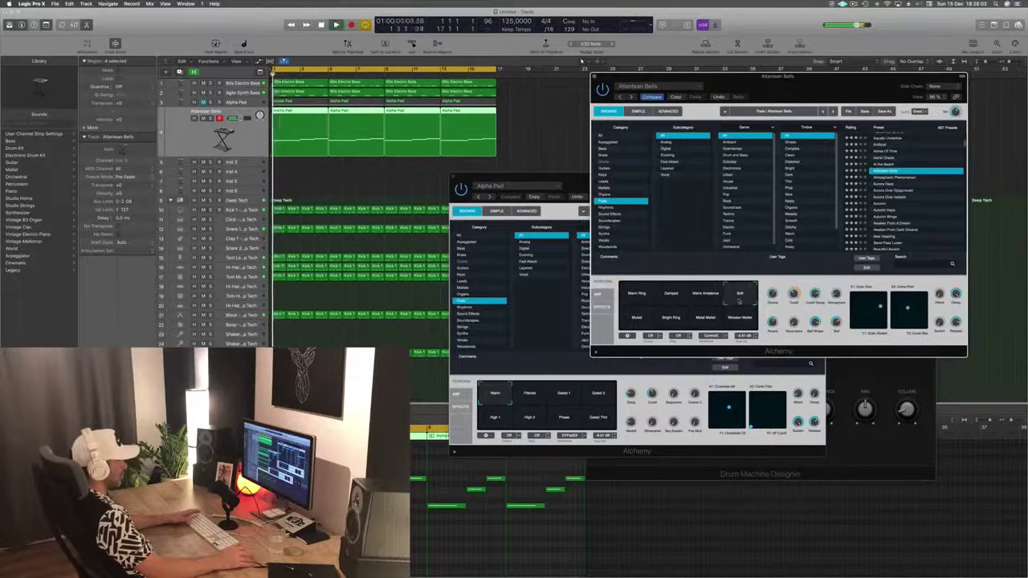
left_click(676, 321)
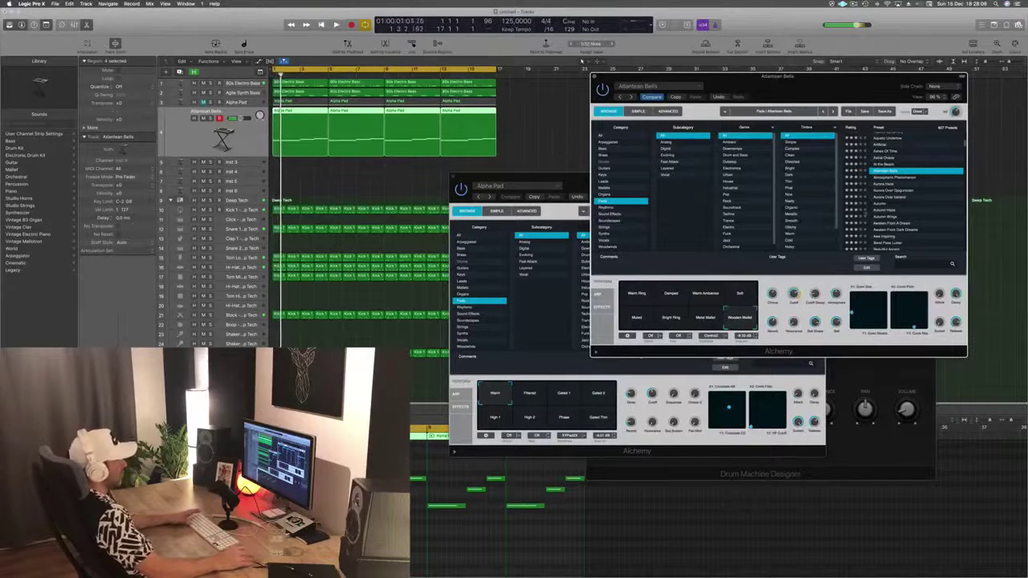
left_click(888, 184)
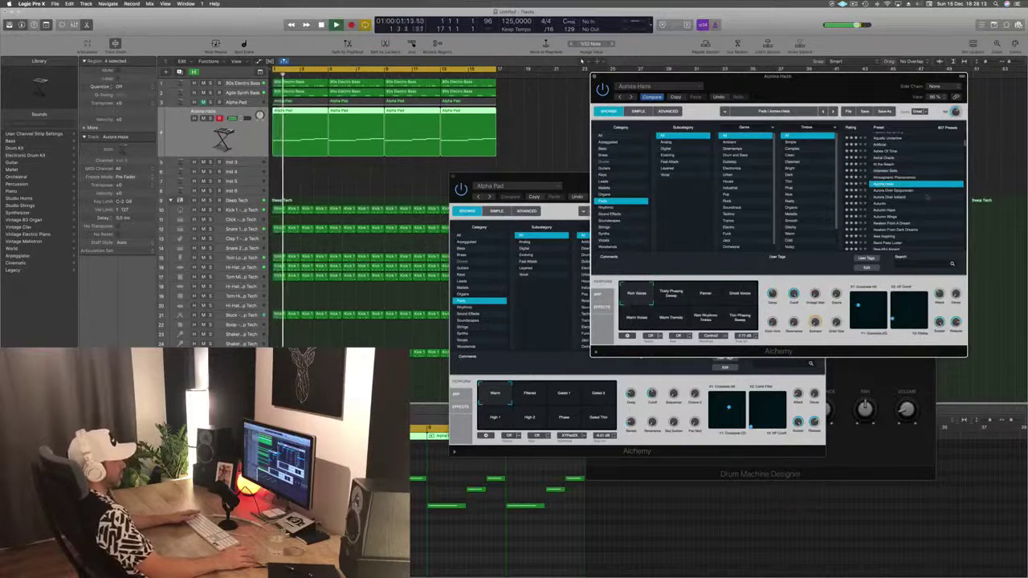
Step: Reposition the Aurora Haze plug-in window, and close both the Aurora Haze and Alpha Pad Alchemy windows
left_click_drag(833, 93, 779, 108)
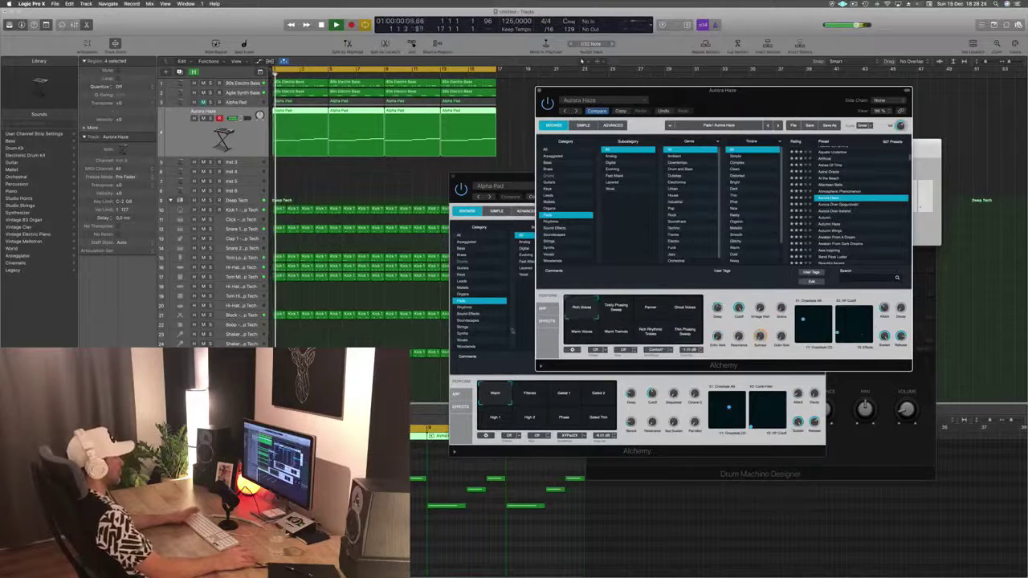
left_click_drag(775, 95, 850, 117)
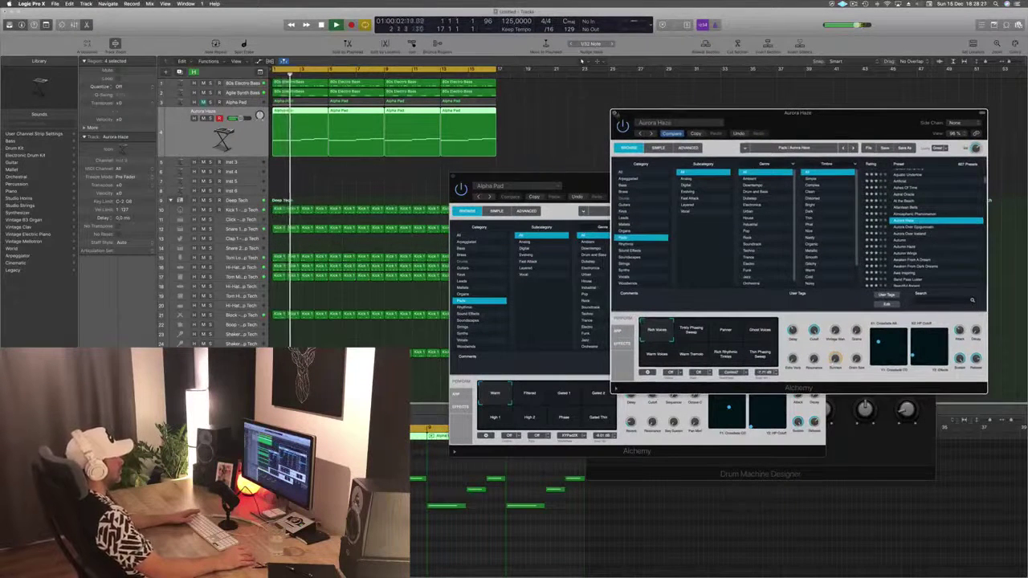
left_click(613, 114)
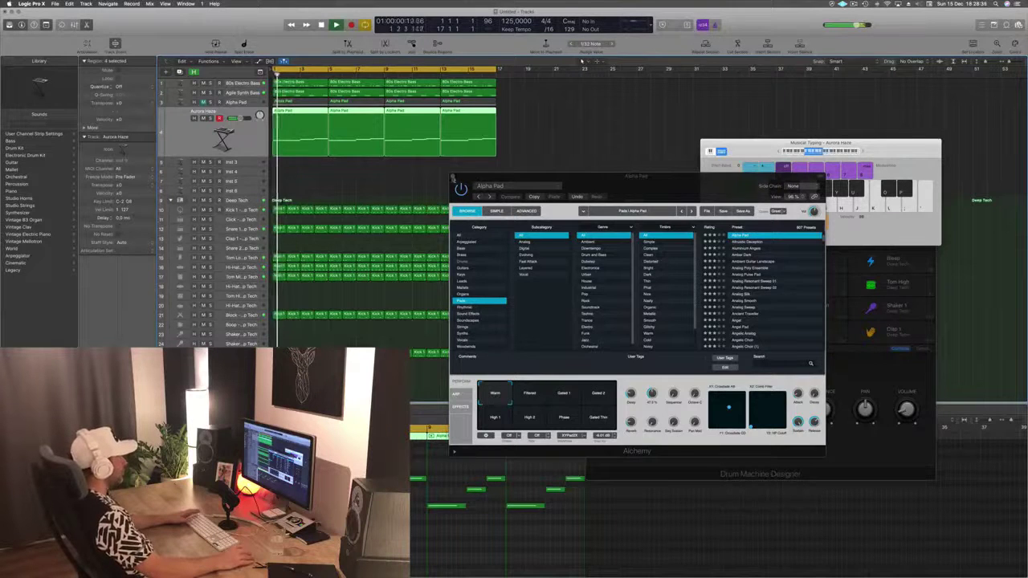
left_click(453, 177)
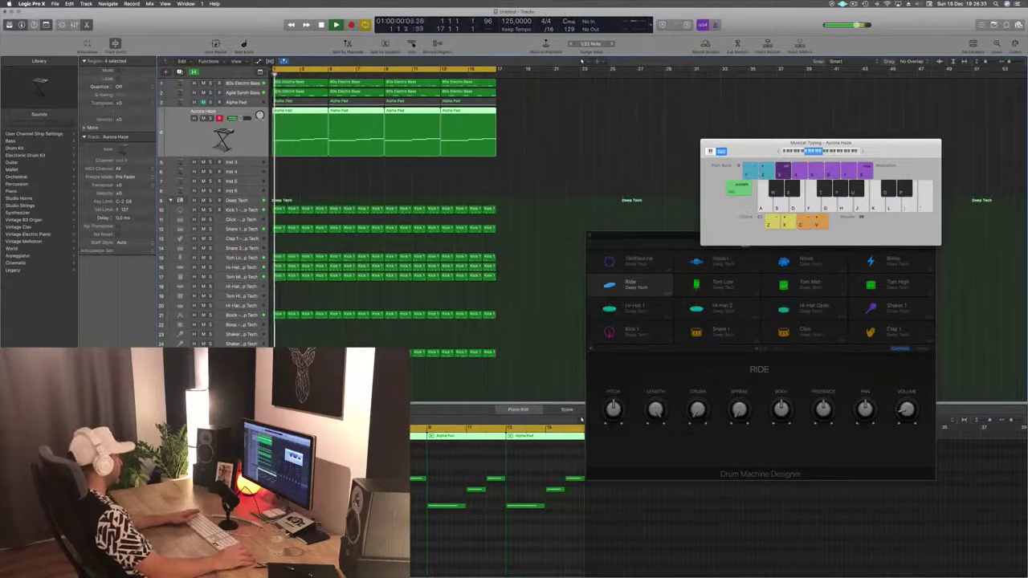
Step: Reopen the Aurora Haze instrument, adjust its Cutoff while restarting playback, and close its window
left_click(98, 378)
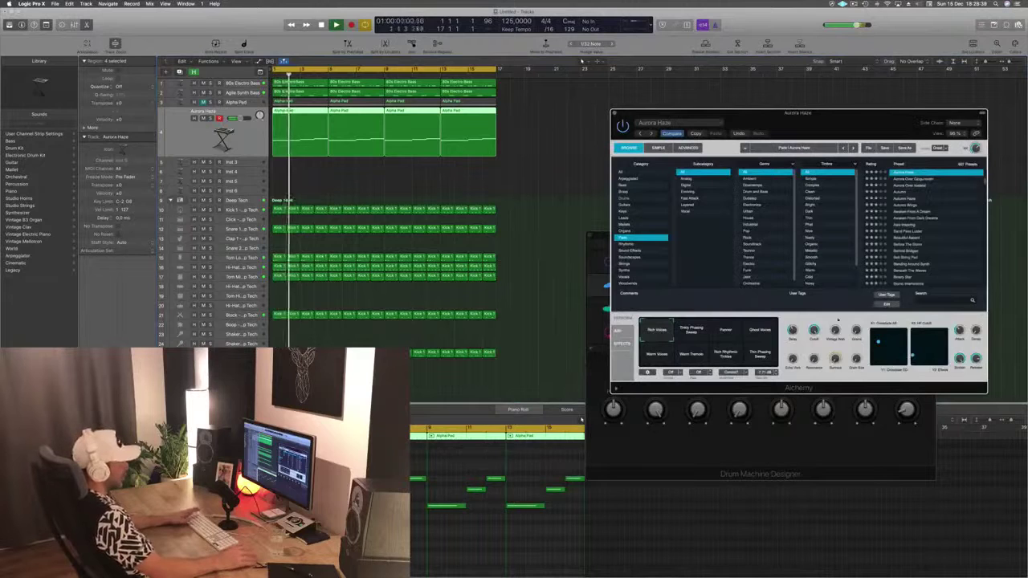
key("Return")
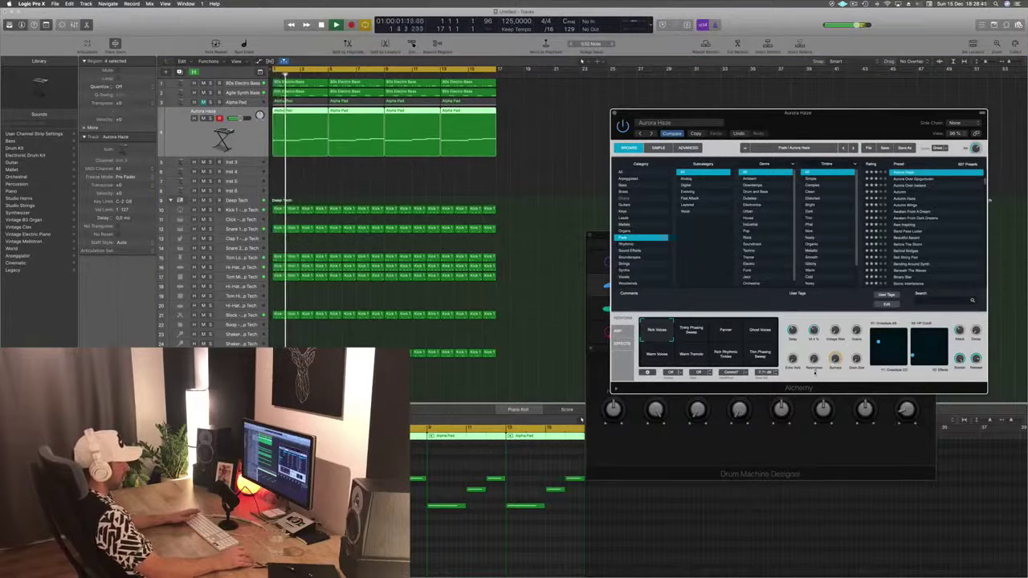
key("Return")
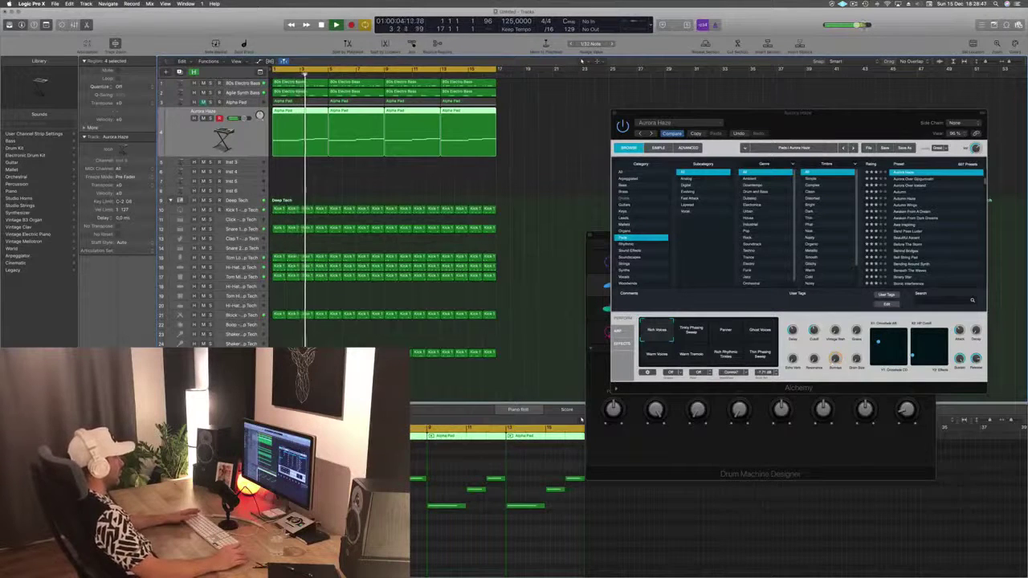
left_click_drag(859, 114, 780, 88)
left_click(472, 125)
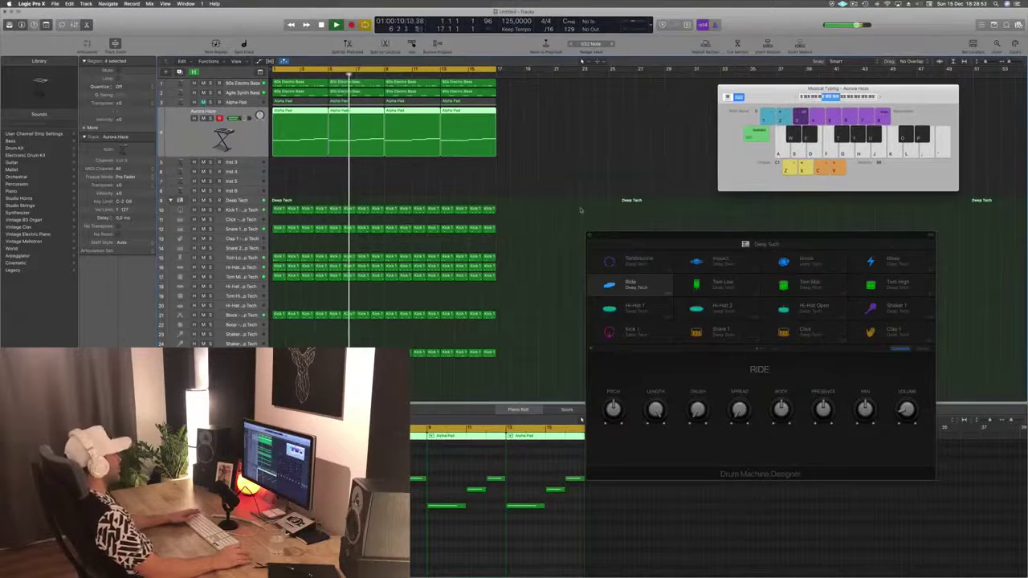
Step: Open the 80s Electro Bass instrument, adjust its LP Cutoff while the loop plays from the start, and close its window
left_click(241, 84)
key("Return")
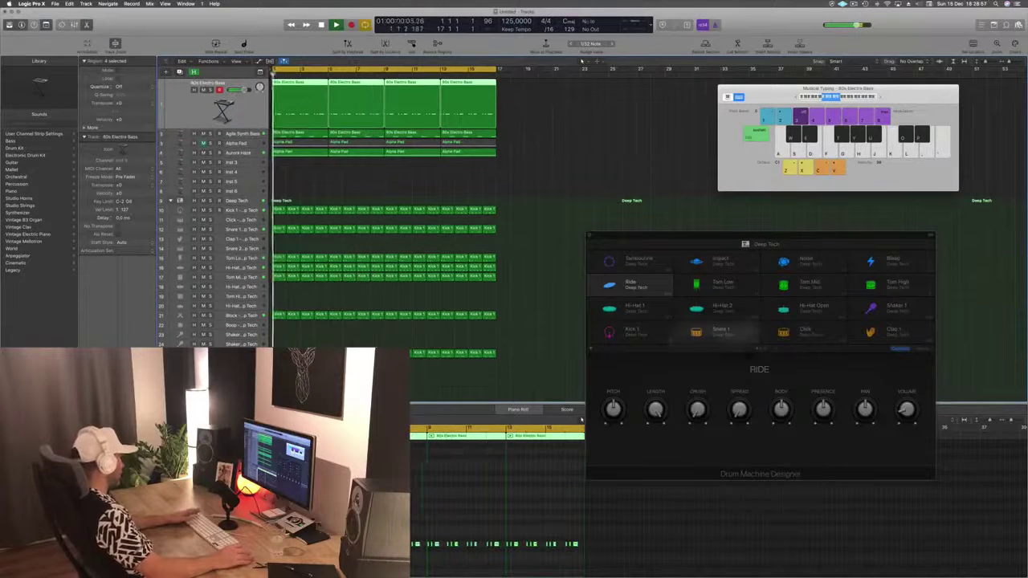
left_click(98, 389)
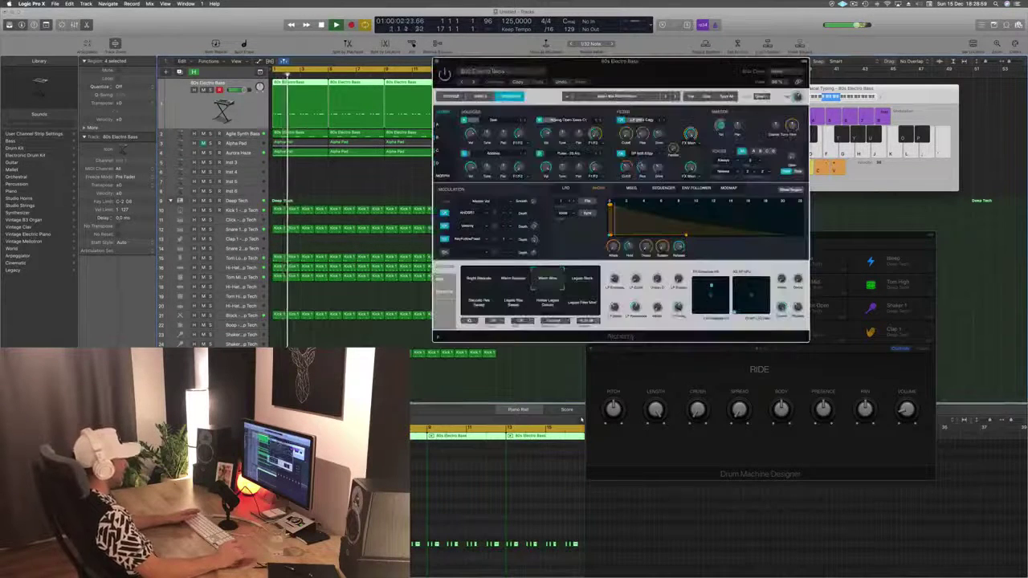
key("Return")
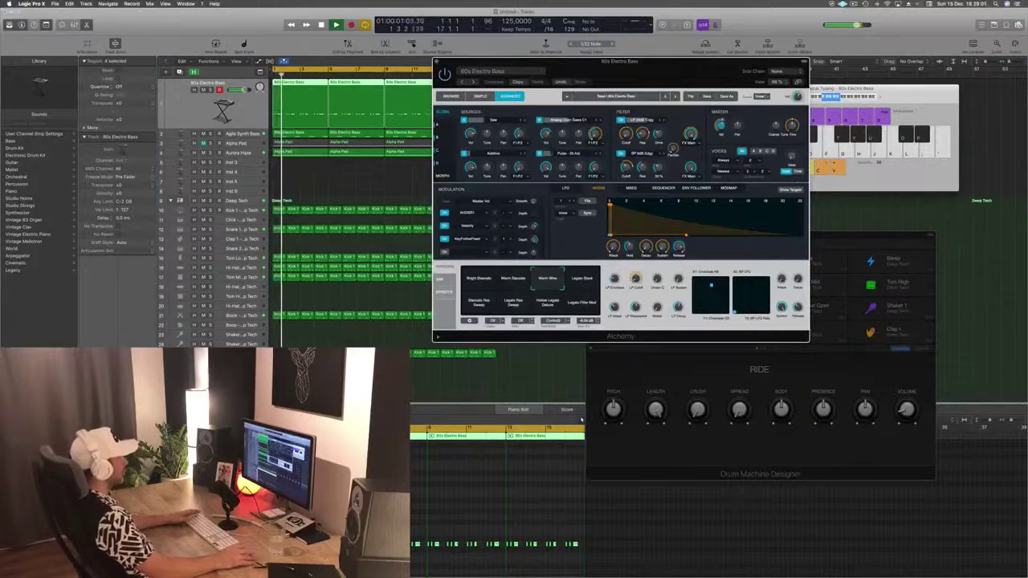
left_click(452, 96)
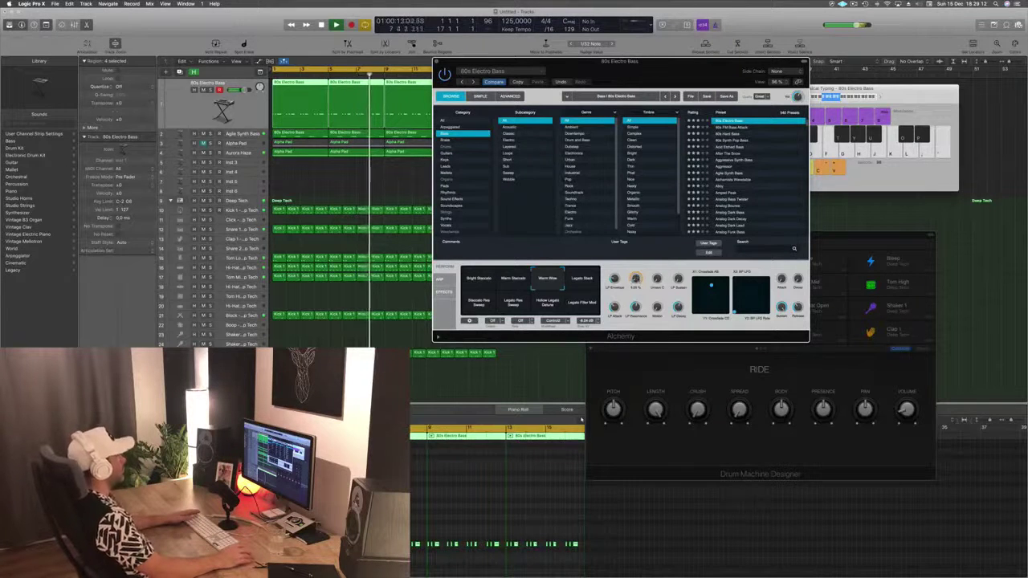
left_click(437, 61)
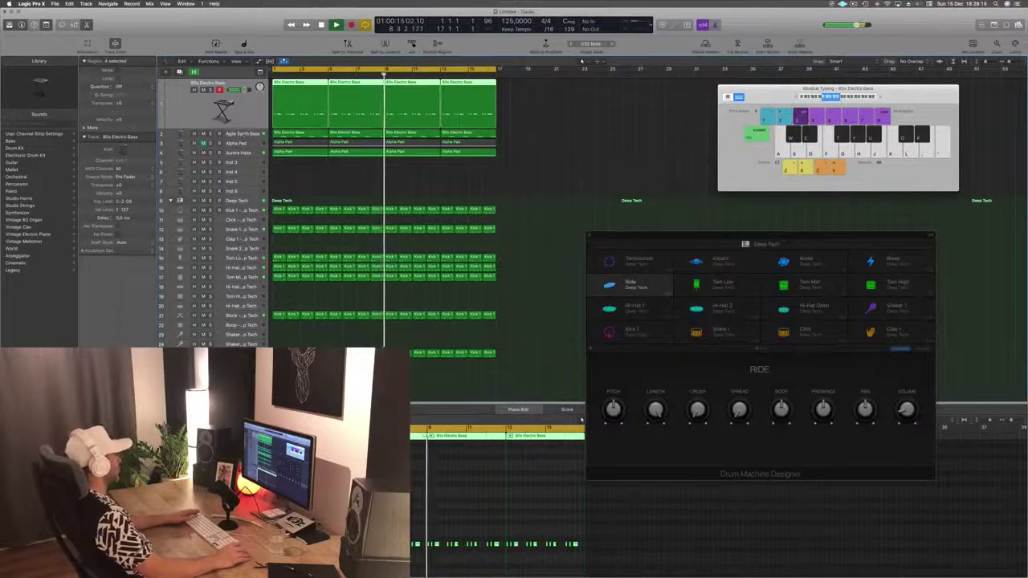
Step: Select the Agile Synth Bass track, close the Drum Machine Designer window, and stop playback
key("Down")
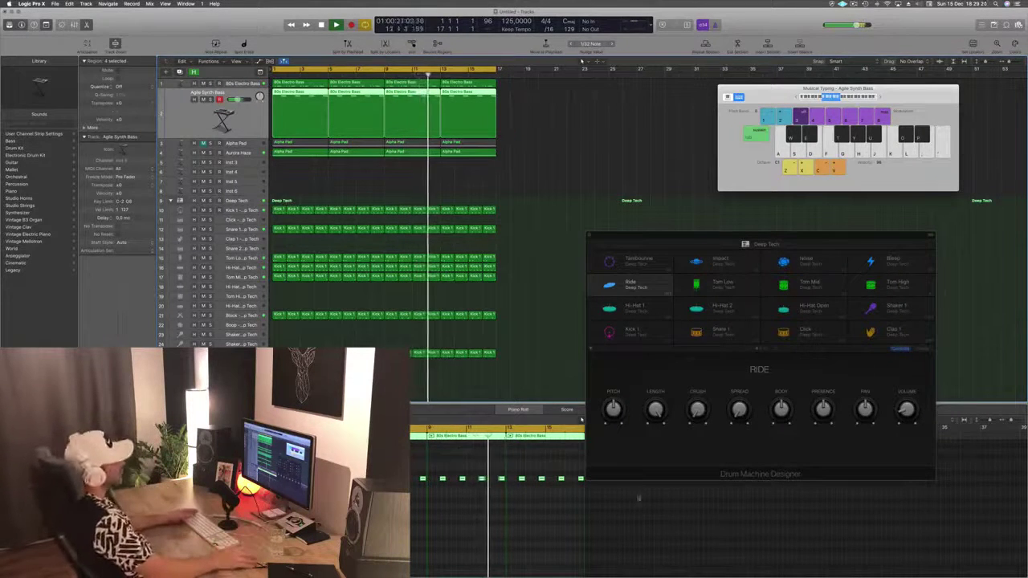
left_click_drag(830, 238, 782, 65)
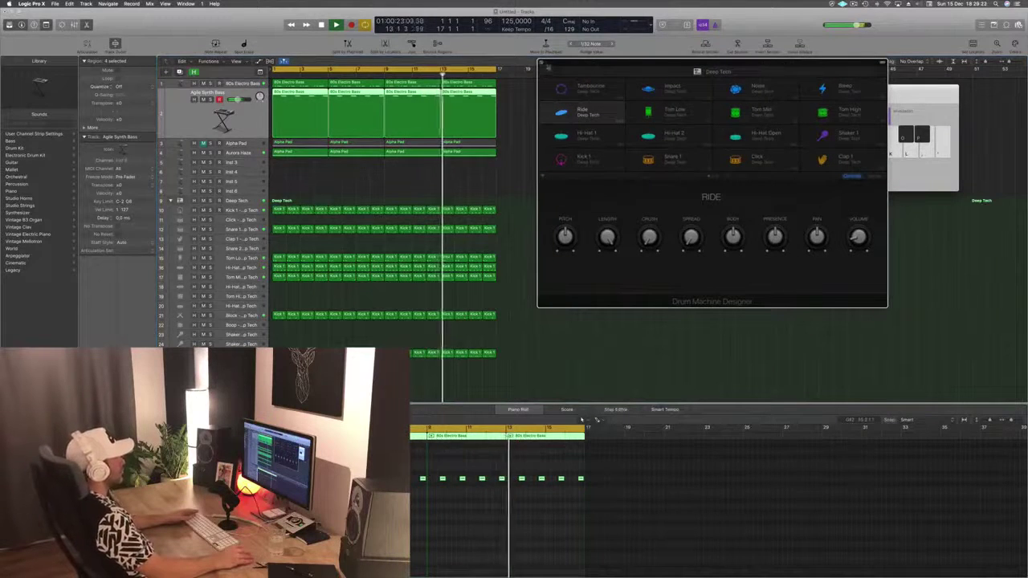
left_click(541, 63)
key("space")
Step: Copy the bar 1 region from the hi-hat row onto the empty Hi-Hat 2 row and show its notes in the Piano Roll
scroll(430, 189, "down", 1)
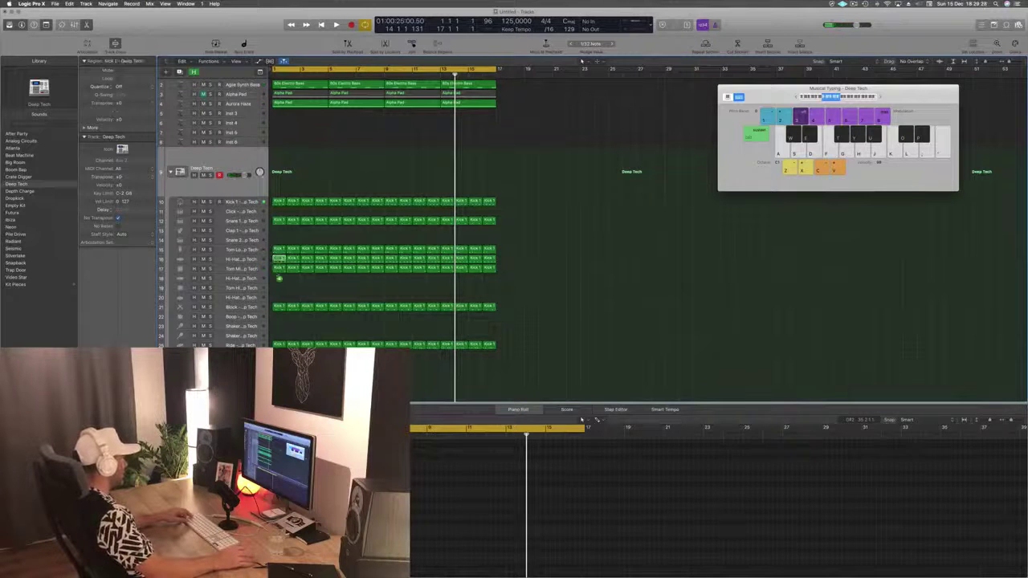
left_click_drag(278, 278, 280, 278)
left_click(581, 418)
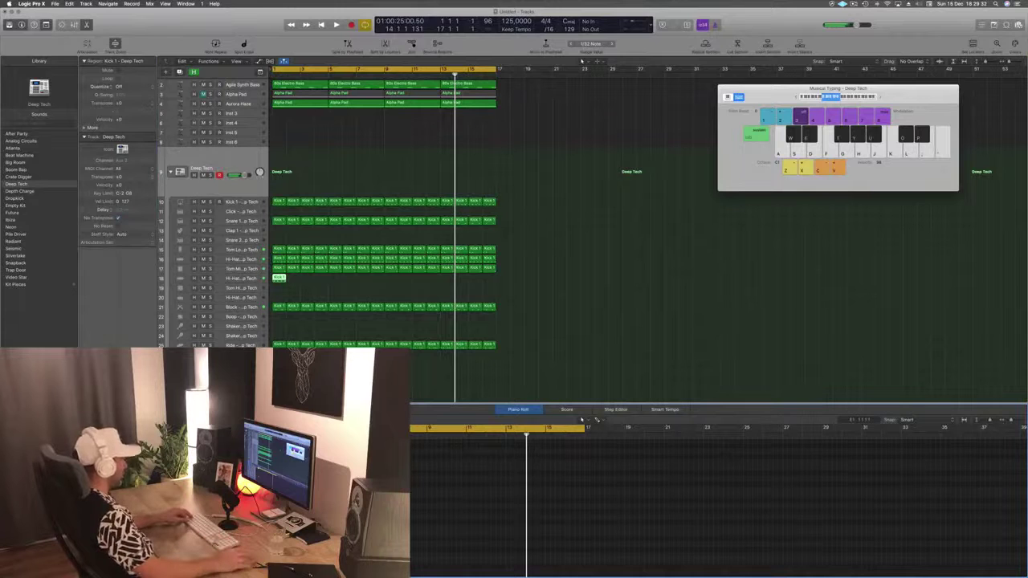
key("z")
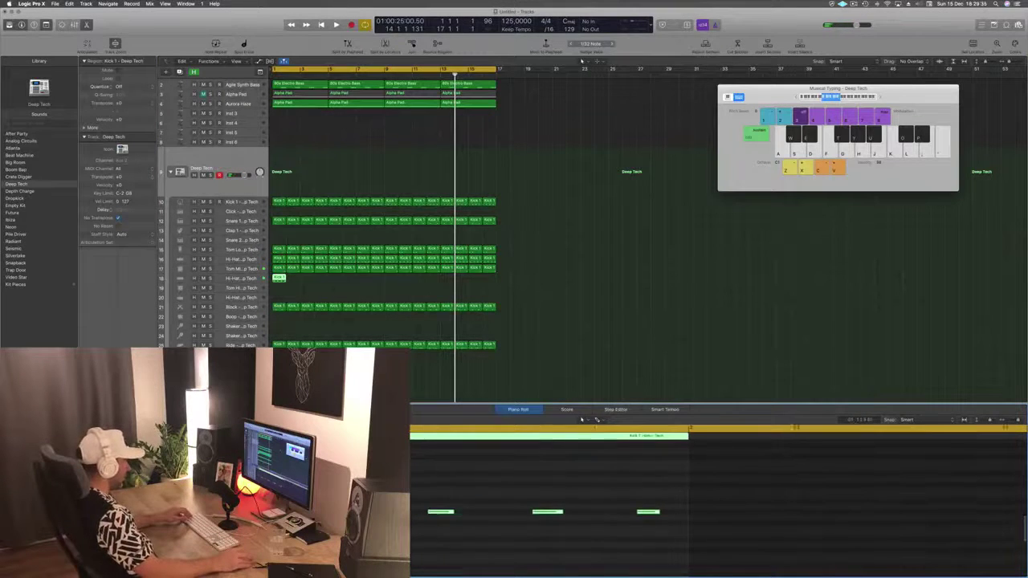
Step: Duplicate the Hi-Hat 2 notes twice to fill bar 1 with continuous 1/16 notes, and play the loop with the Hi-Hat 2 track selected
left_click_drag(332, 511, 683, 565)
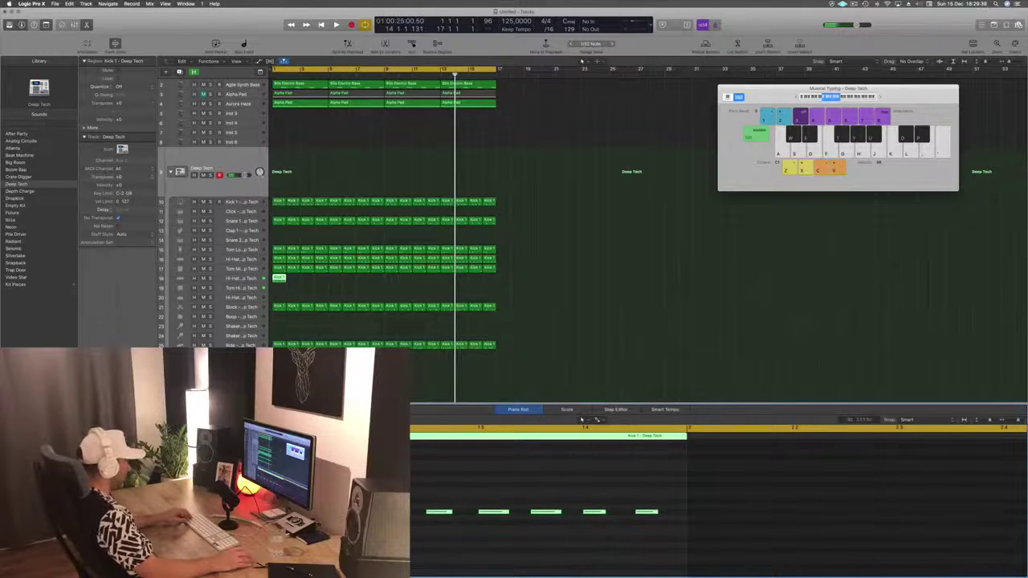
left_click_drag(278, 511, 305, 511)
key("Return")
key("space")
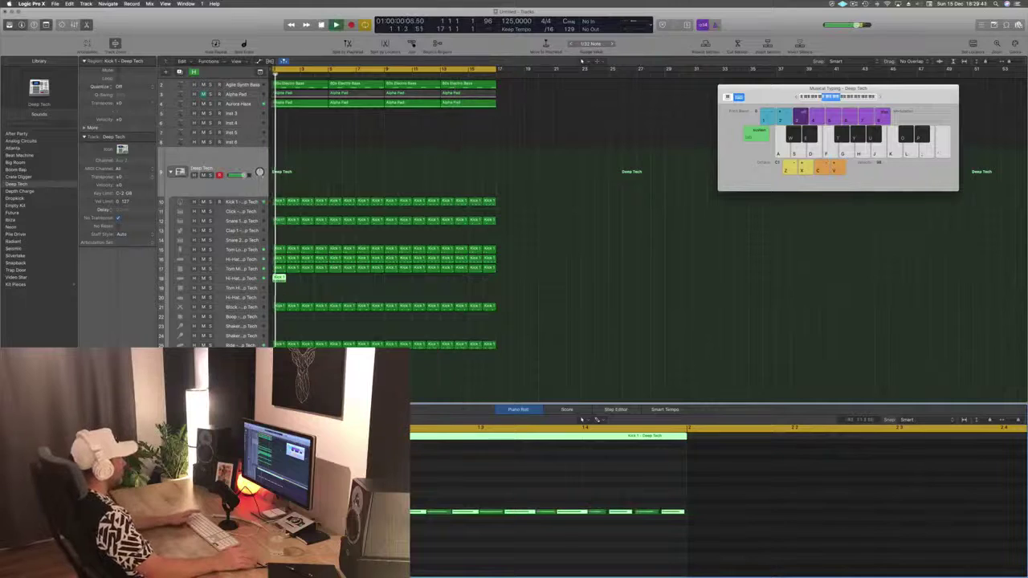
left_click(244, 281)
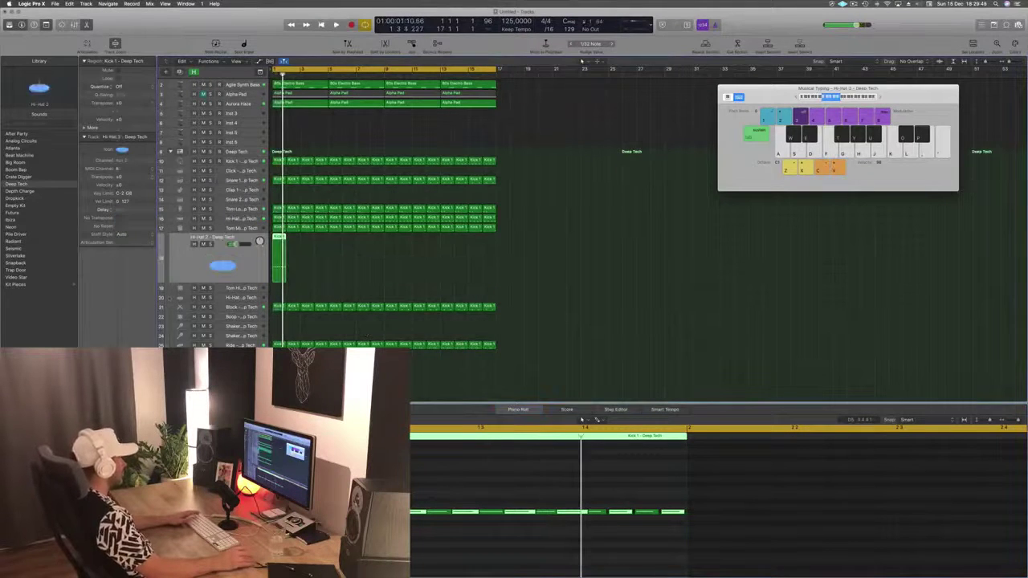
Step: Copy the first Hi-Hat 2 region across its track to bar 17 while the loop plays, and select all of the track's regions
key("Return")
key("space")
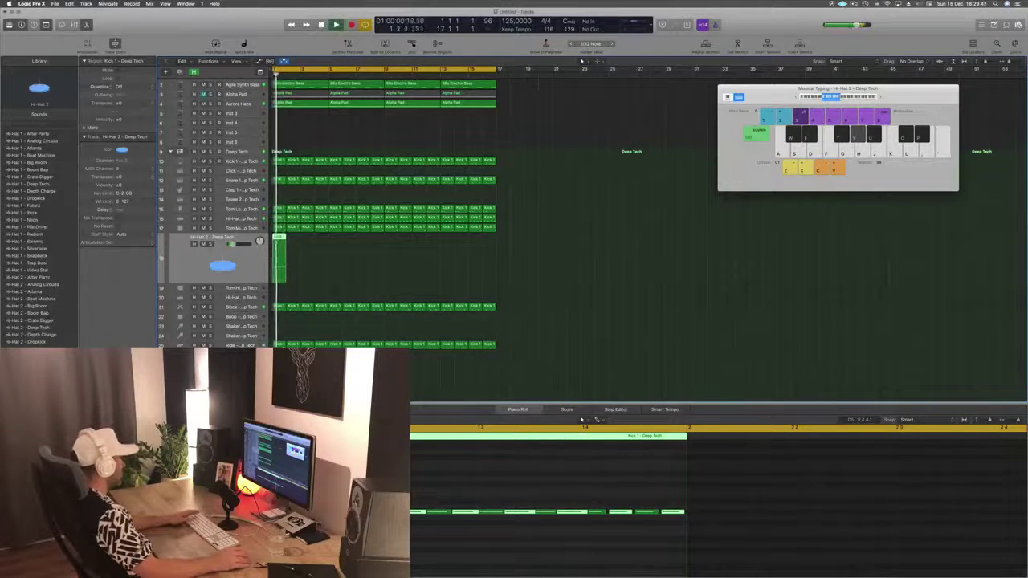
key("Return")
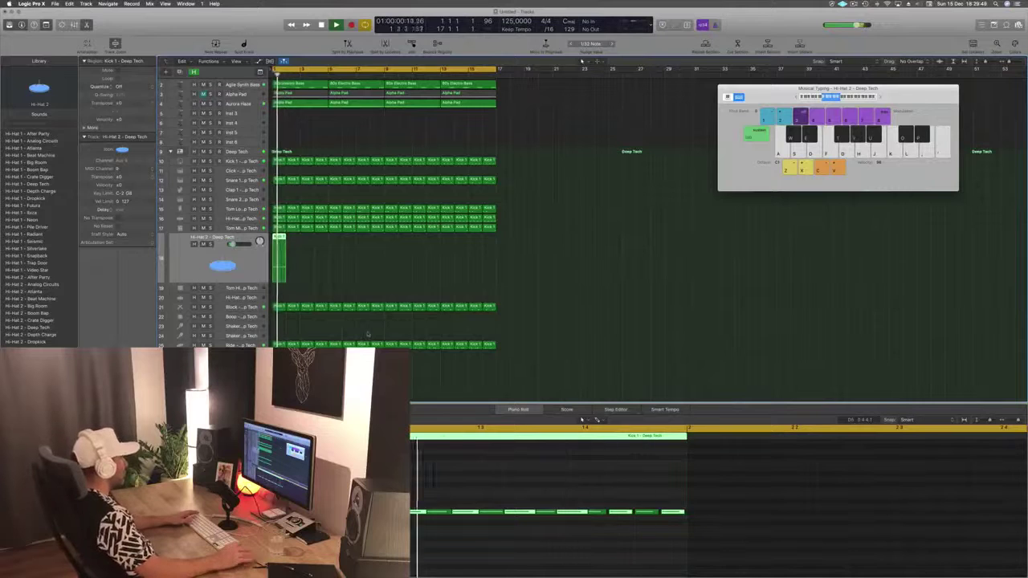
key("Return")
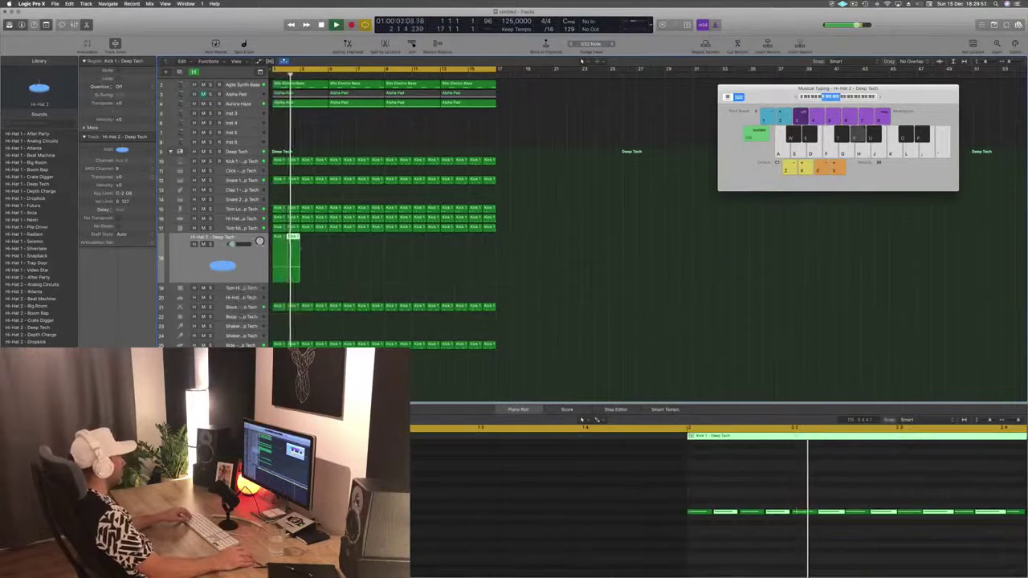
left_click_drag(301, 248, 384, 255)
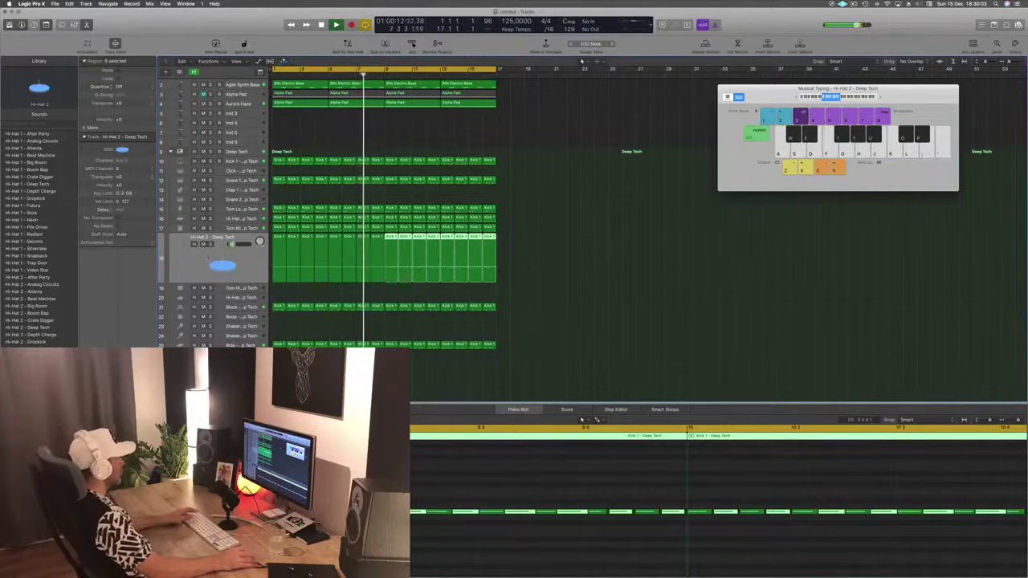
left_click(208, 258)
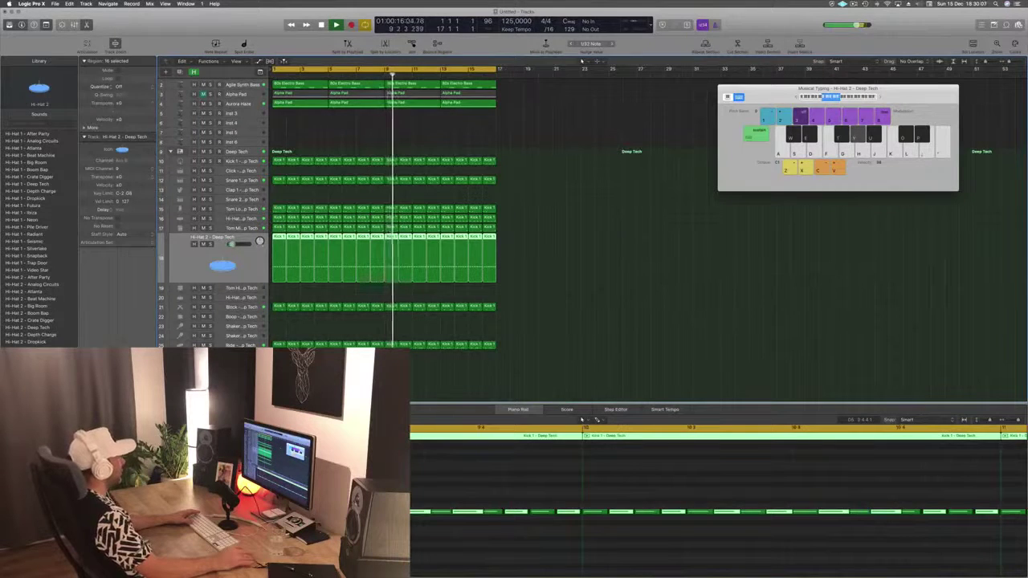
Step: Apply a low cut at 455 Hz with a 24 dB/Oct slope in the Hi-Hat 2 track's Channel EQ
left_click(98, 366)
left_click_drag(154, 151, 270, 185)
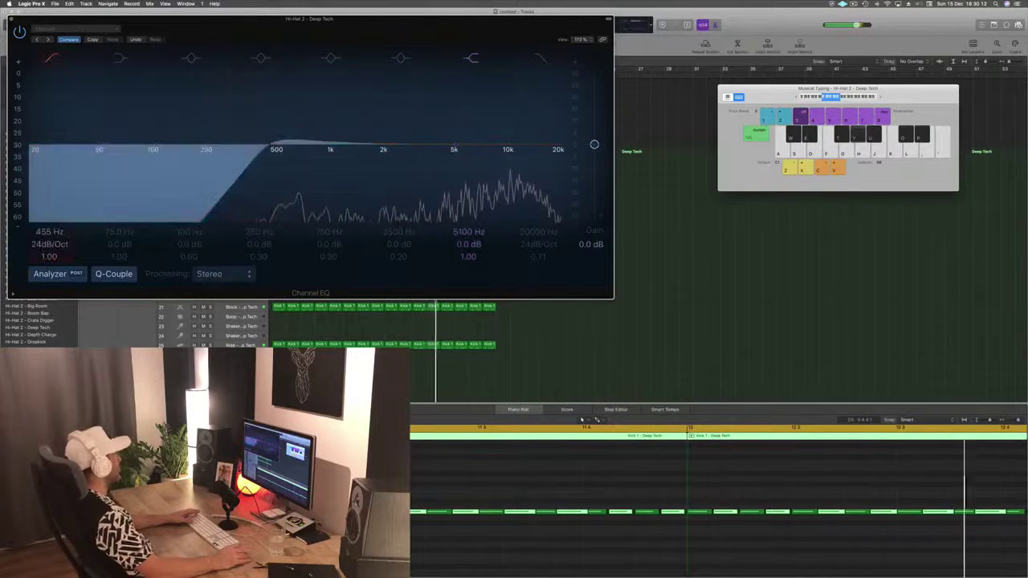
key("super+w")
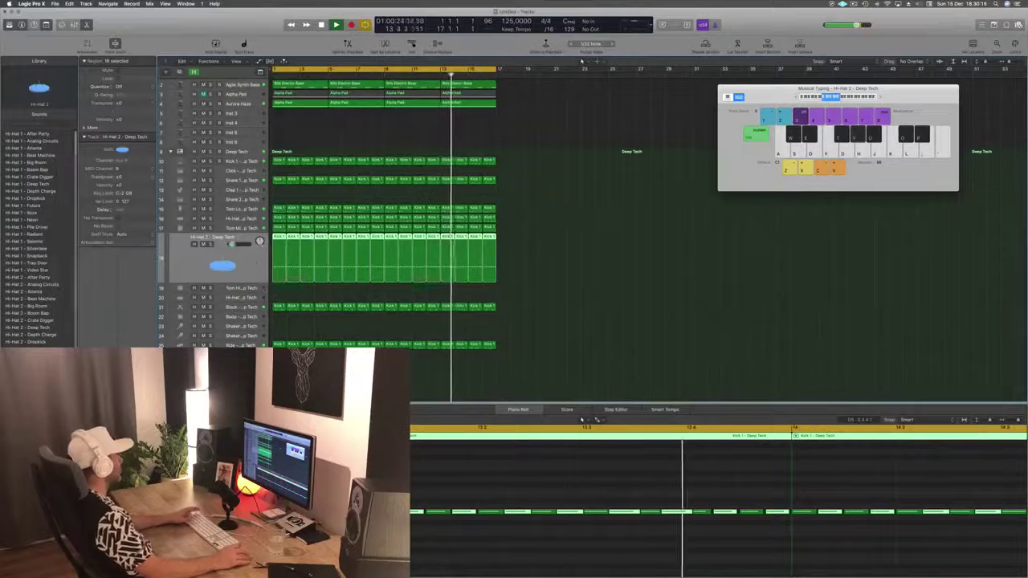
Step: Check the Ride track's regions, and select the empty Inst 3 track with playback restarted from the beginning
left_click(239, 345)
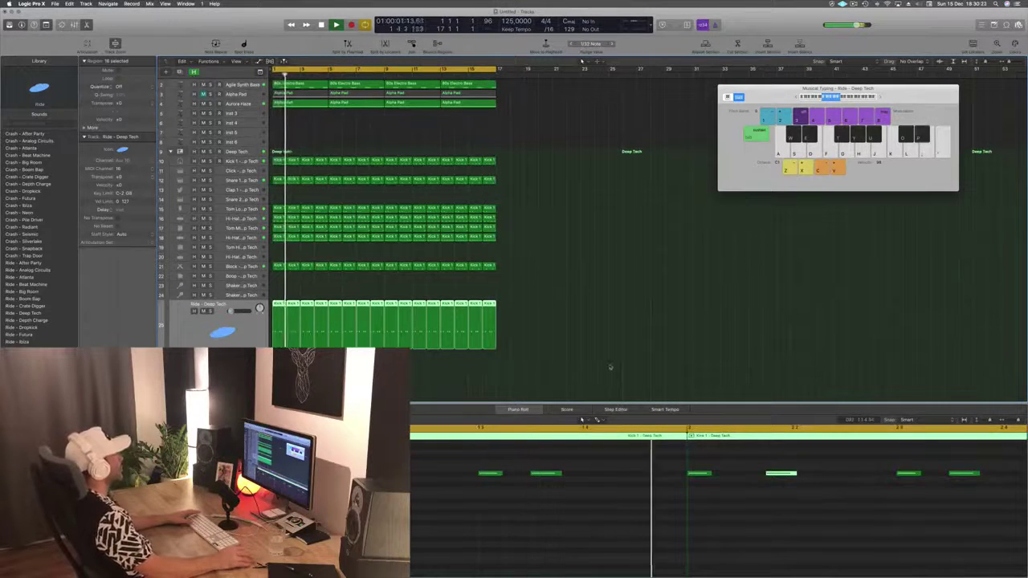
scroll(570, 236, "up", 1)
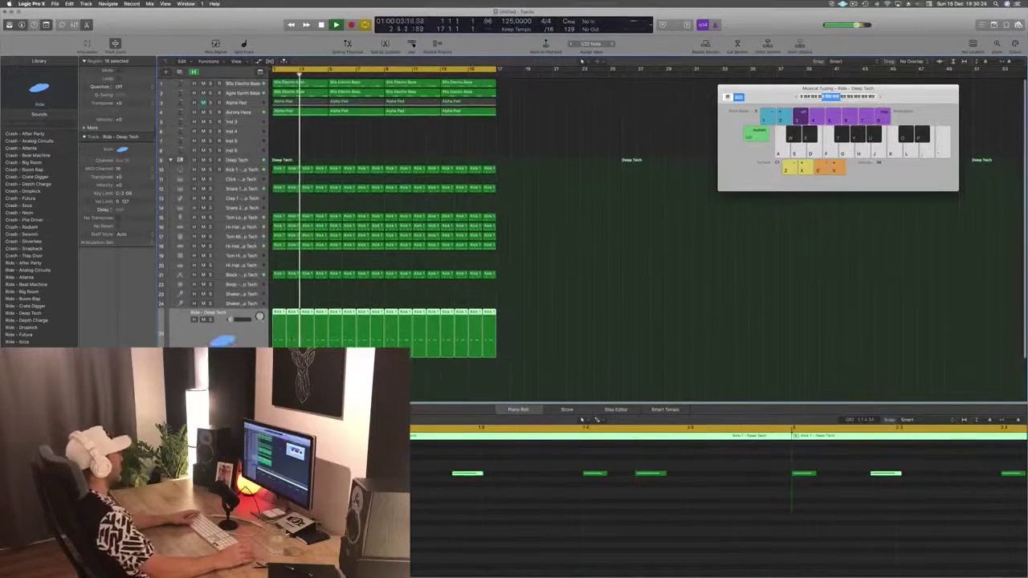
left_click(247, 113)
left_click(249, 165)
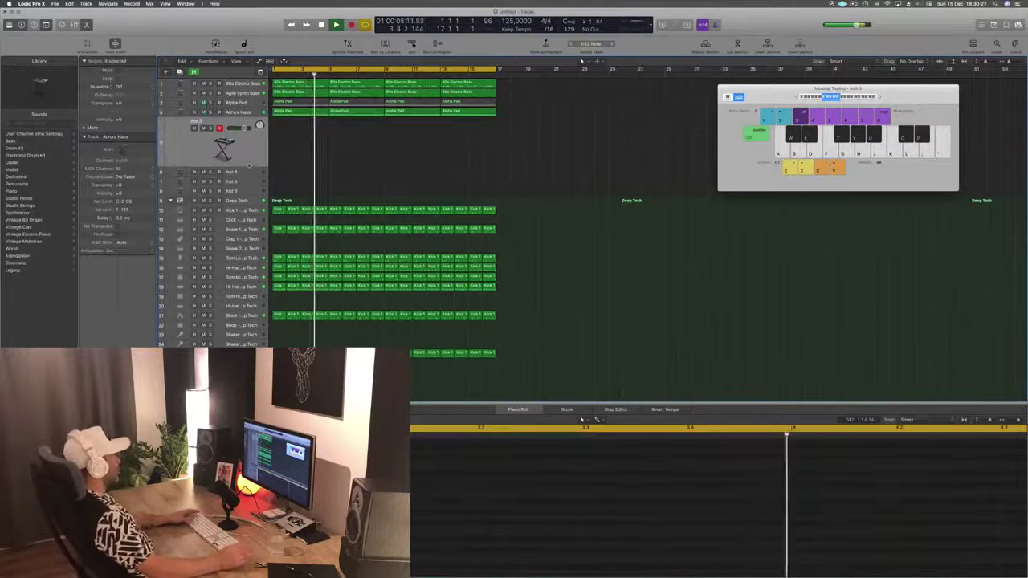
key("Return")
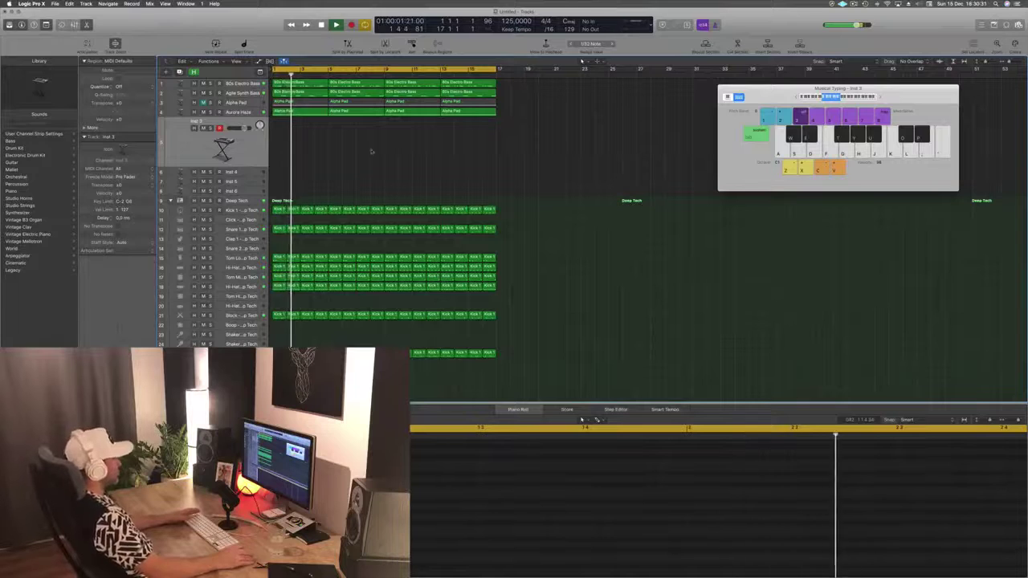
Step: Open the Alchemy synth on the Inst 3 track, filter its presets by the Downtempo genre and load 12 Strings
key("v")
mouse_move(528, 84)
left_mouse_down()
mouse_move(560, 84)
mouse_move(534, 100)
mouse_move(602, 106)
left_mouse_up()
left_click(853, 4)
left_click(868, 31)
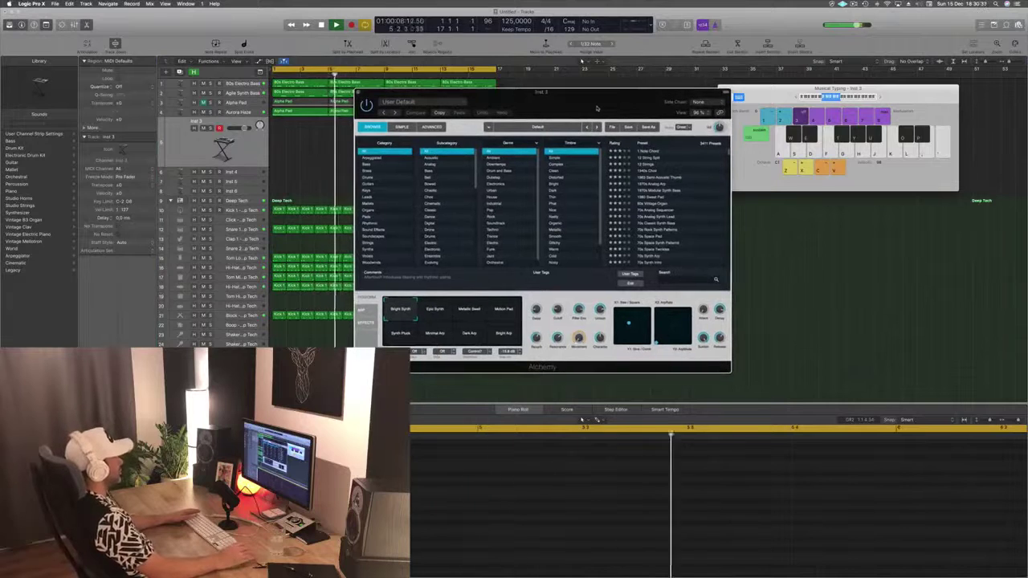
left_click(502, 164)
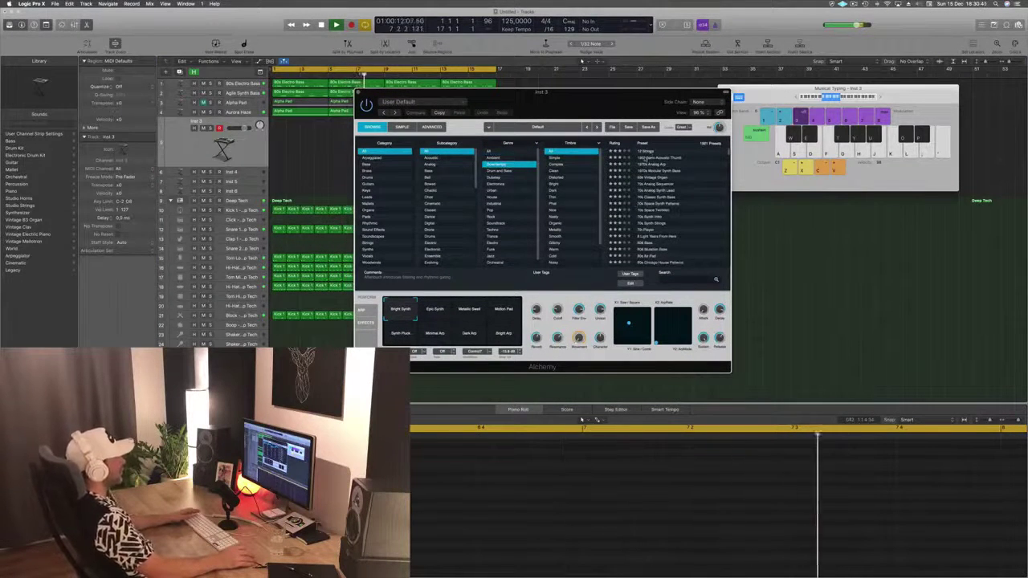
left_click_drag(607, 103, 651, 154)
left_click(756, 213)
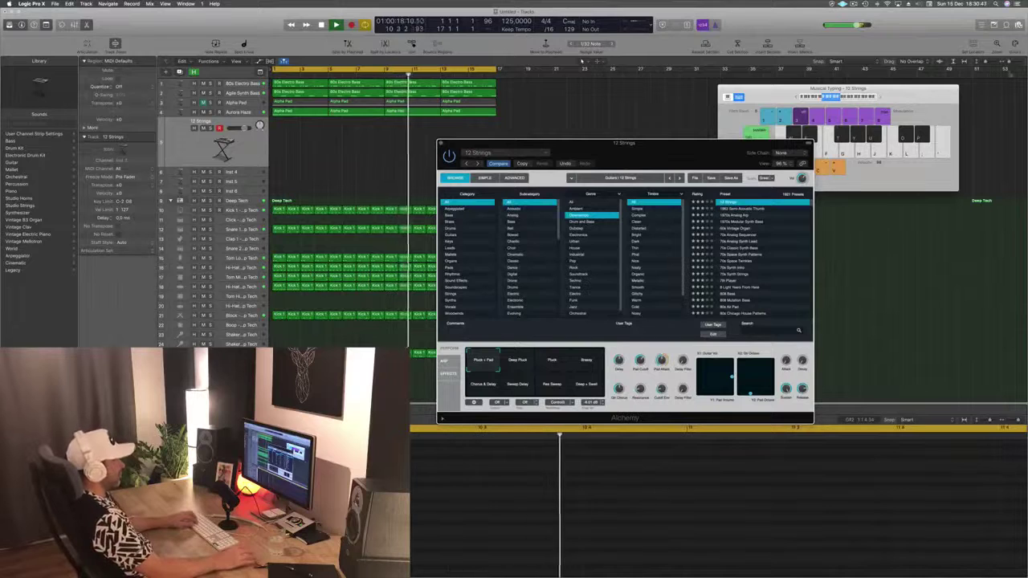
Step: Raise the Musical Typing octave and move the Alchemy window aside to uncover the on-screen keyboard for playing
key("x")
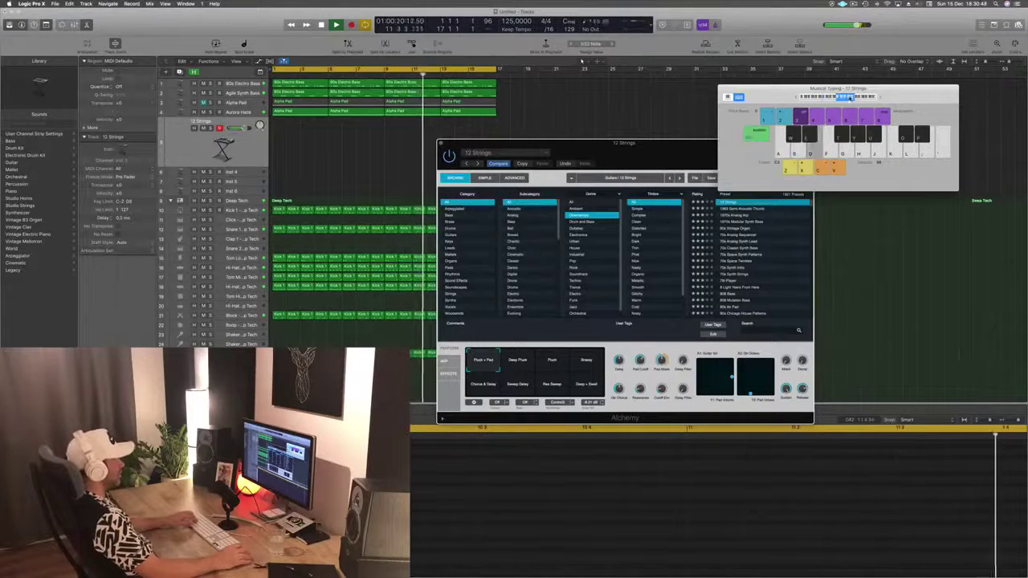
left_click(736, 151)
left_click_drag(736, 151, 693, 151)
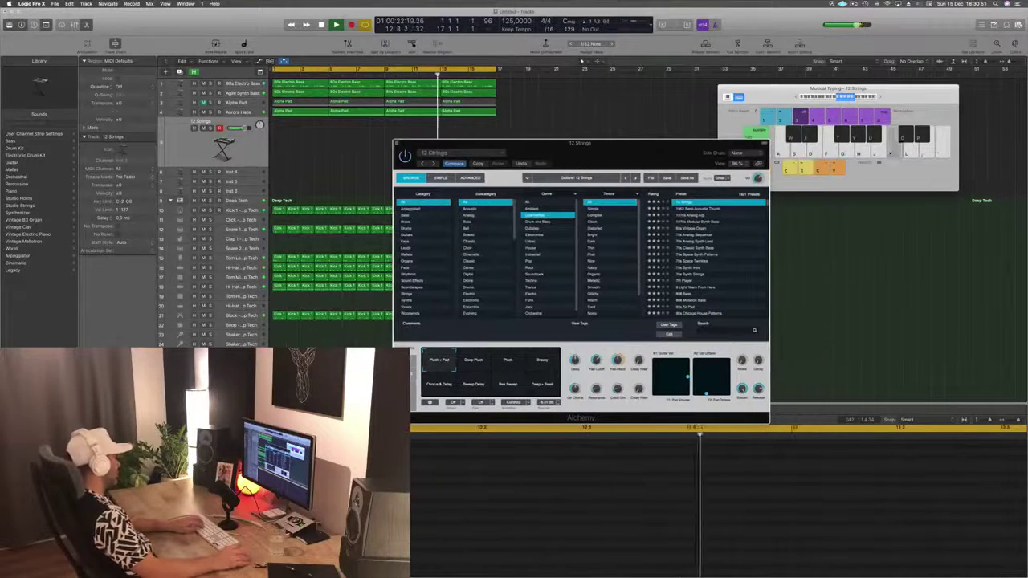
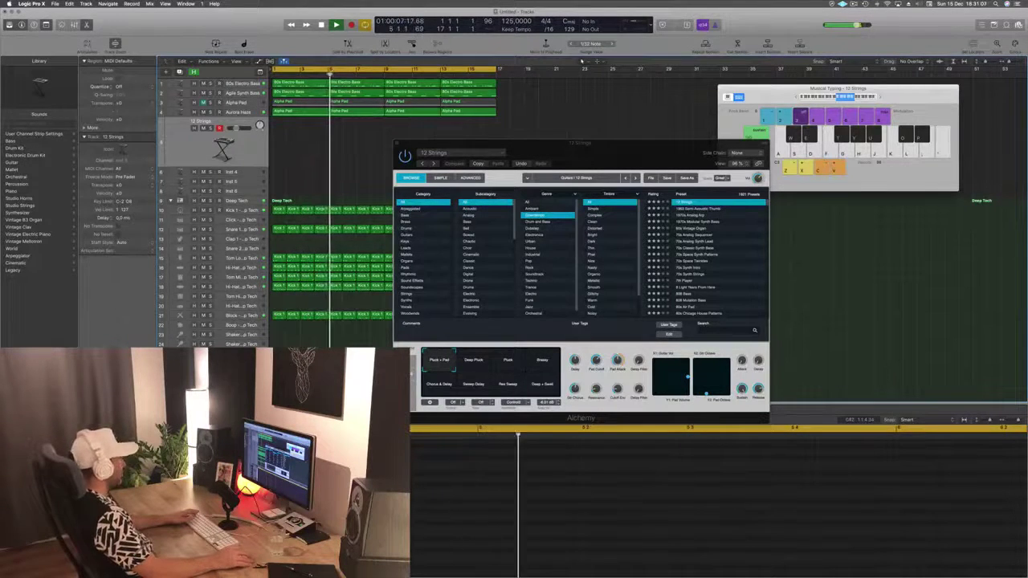
Step: Set the SilverVerb reverb on Aux 33 to 100% wet and load its grandiose preset
left_click_drag(232, 31, 527, 97)
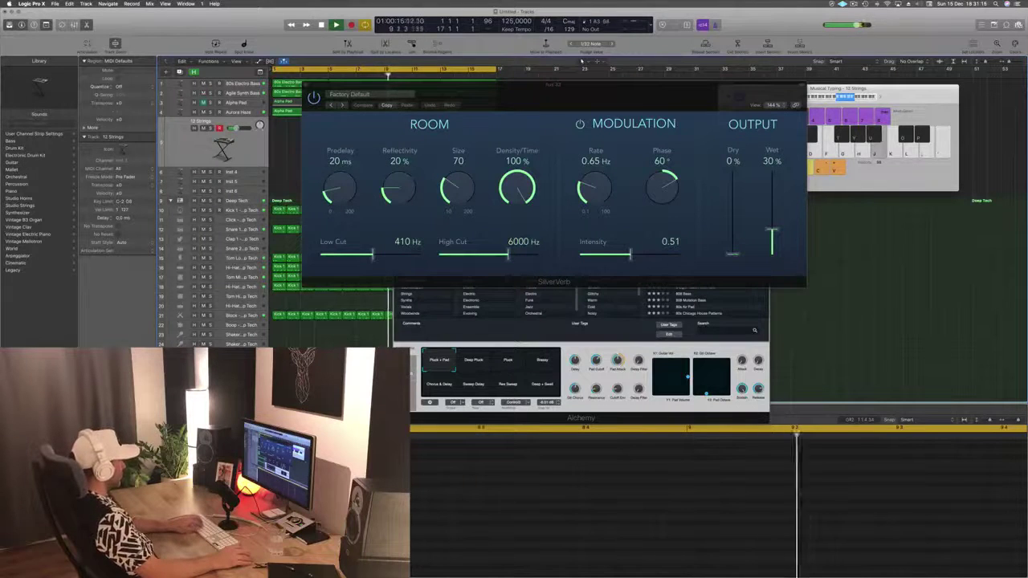
left_click_drag(772, 238, 777, 134)
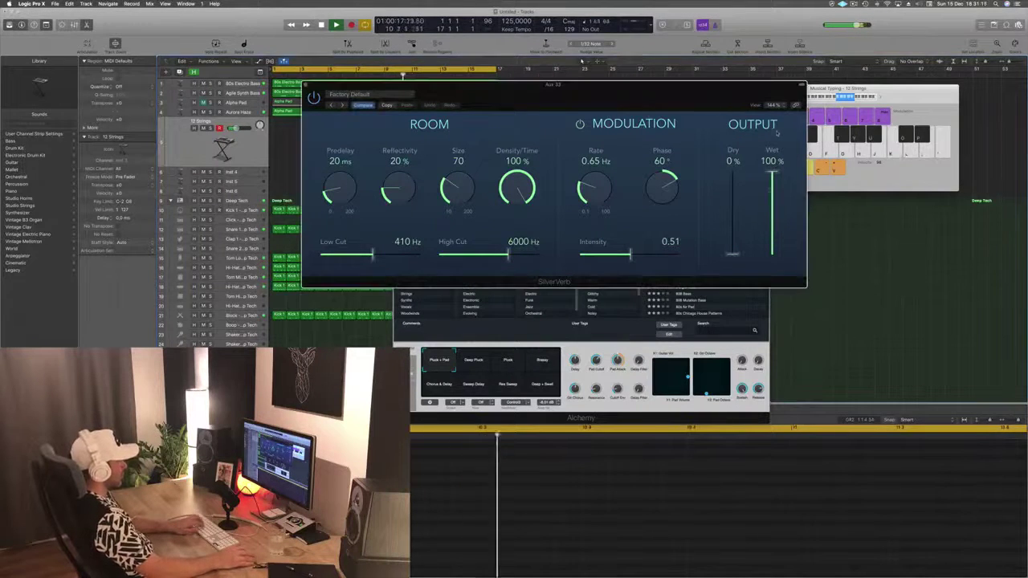
left_click(380, 95)
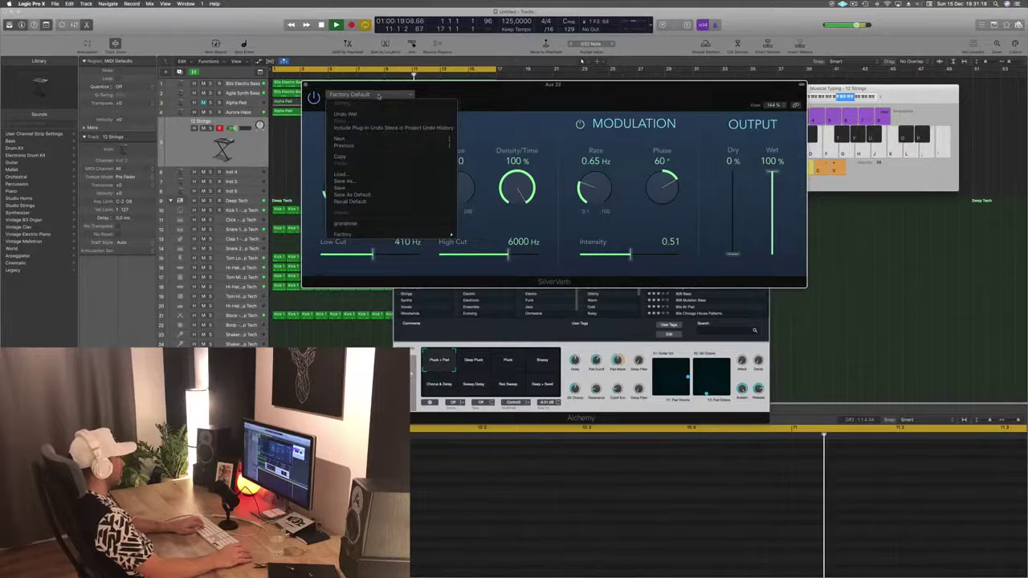
left_click(357, 227)
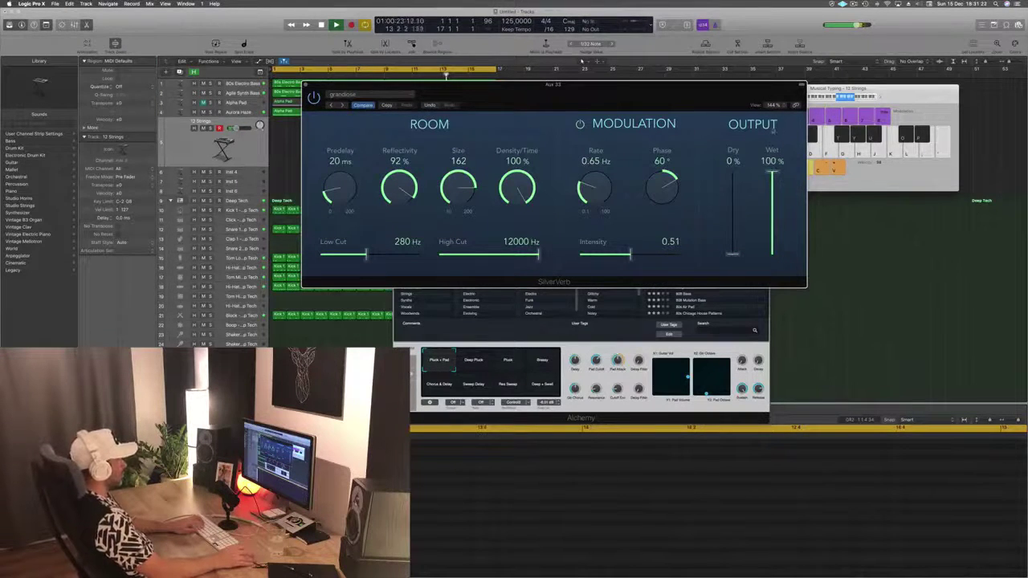
left_click_drag(475, 93, 393, 94)
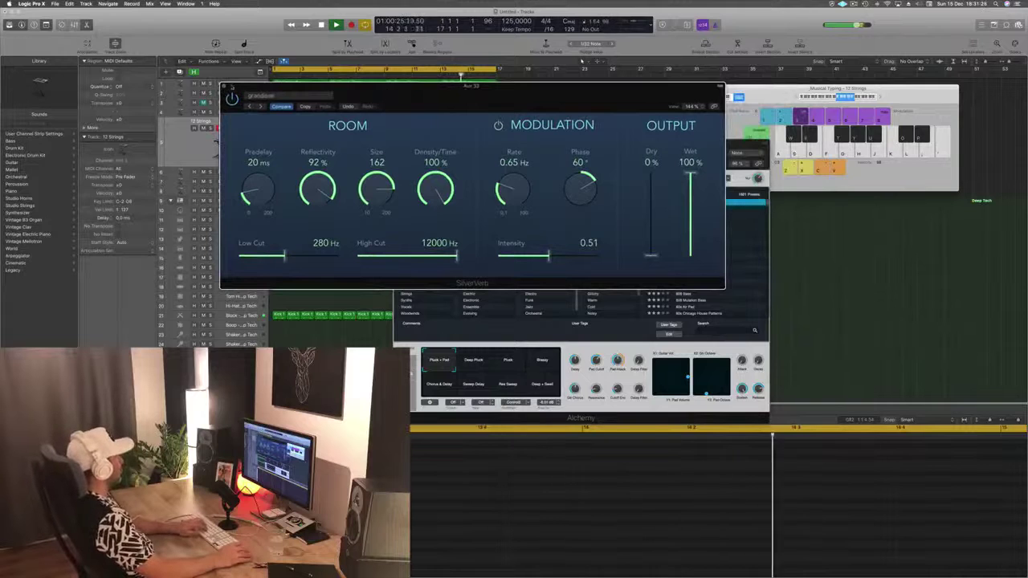
key("super+w")
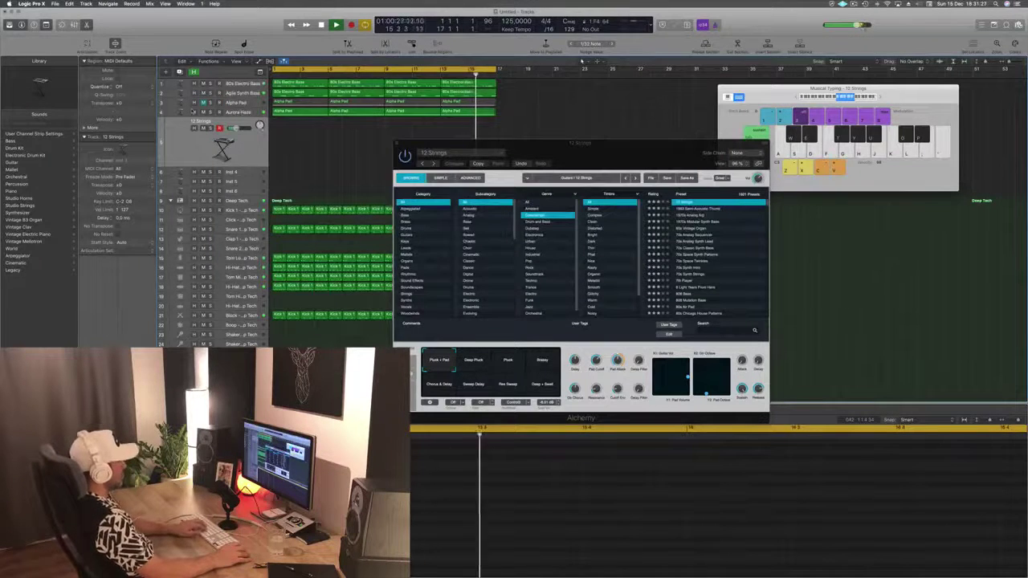
Step: Audition the 12 Strings preset by playing notes over the running loop, with the Alchemy window moved aside
left_click_drag(618, 155, 700, 165)
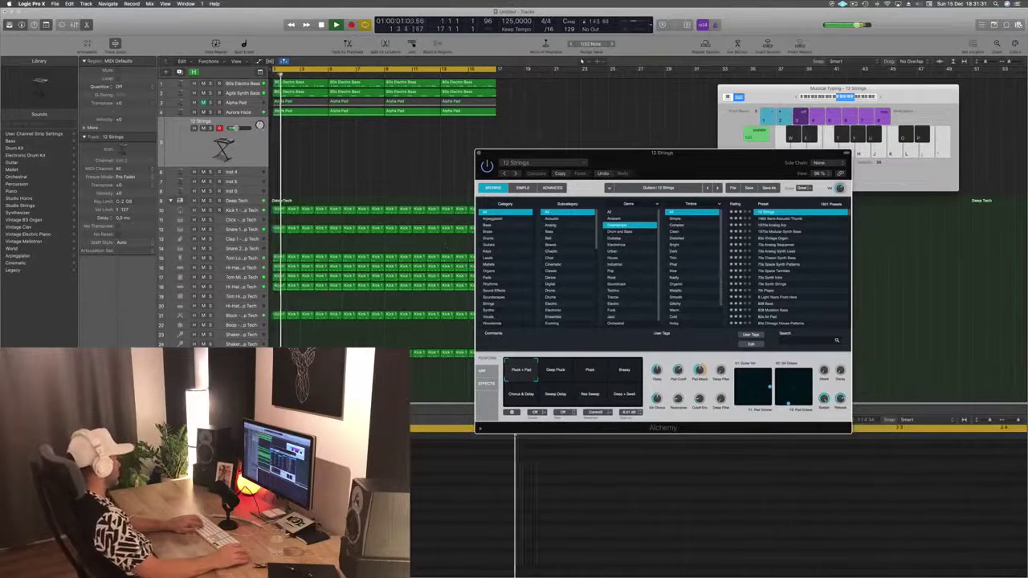
key("j")
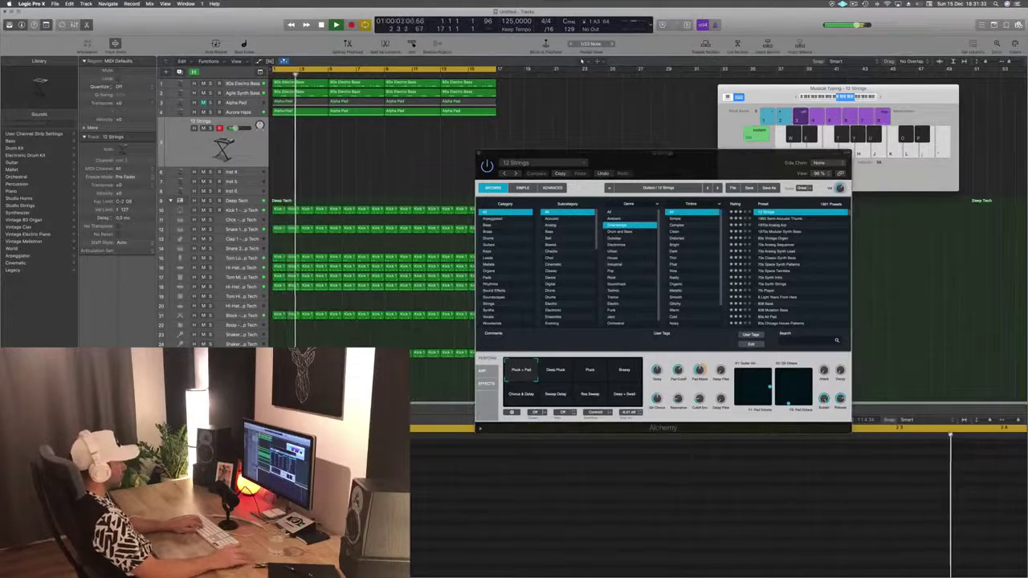
key("s")
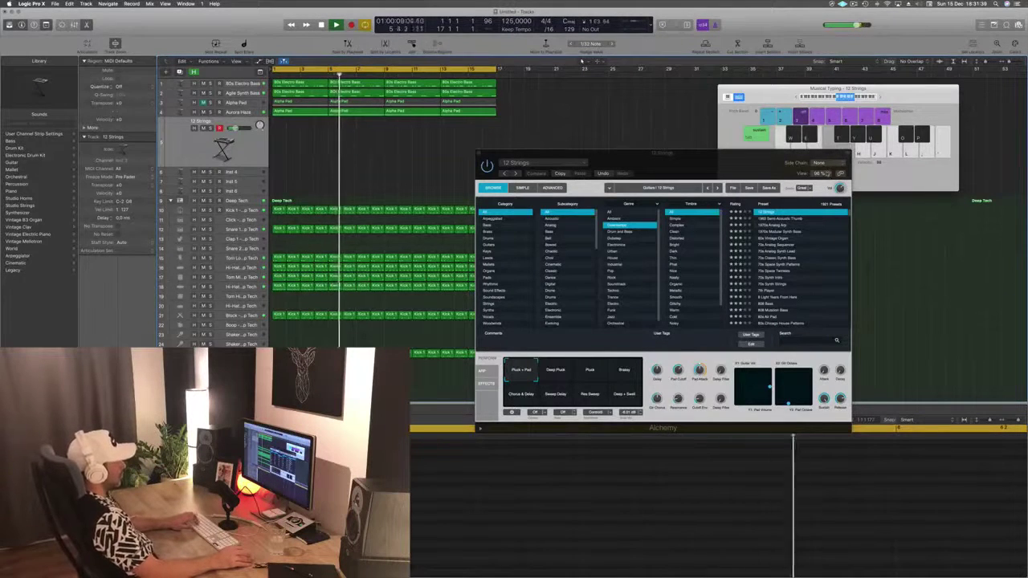
key("f")
Step: Try the 1963 Semi-Acoustic Thumb and 1970s Analog Arp presets in Alchemy with a few played notes each
left_click(783, 219)
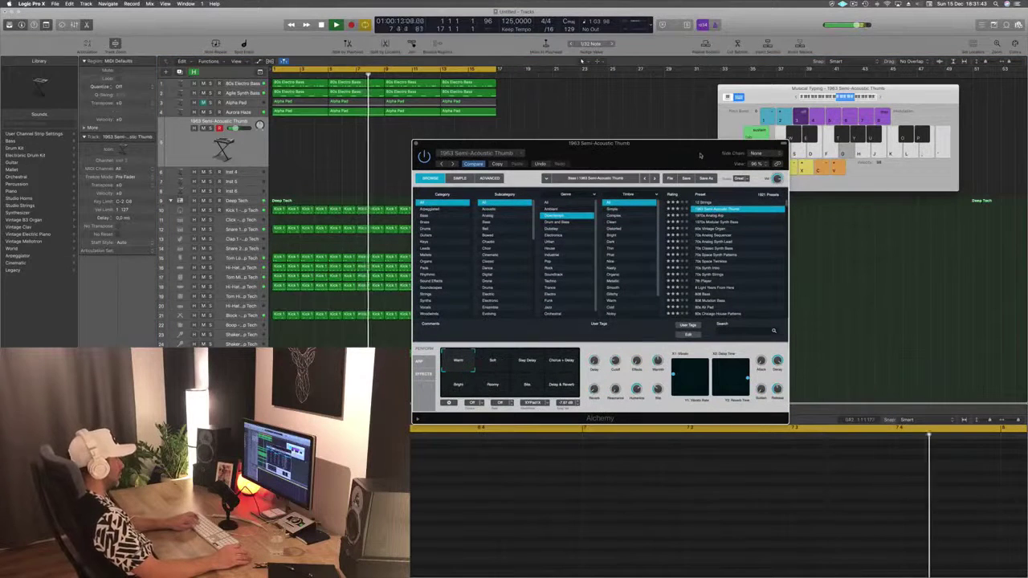
key("d")
key("apostrophe")
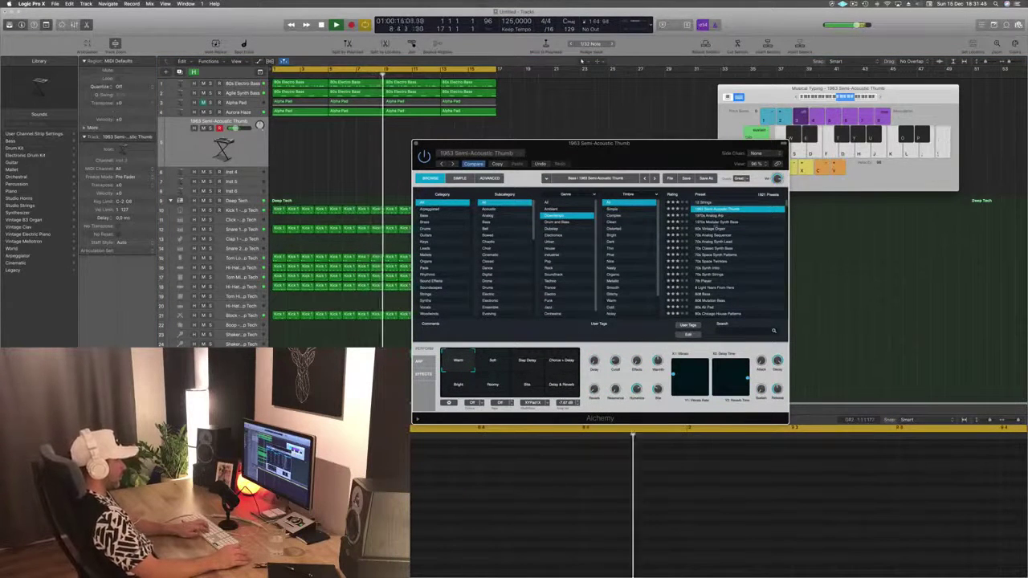
key("Down")
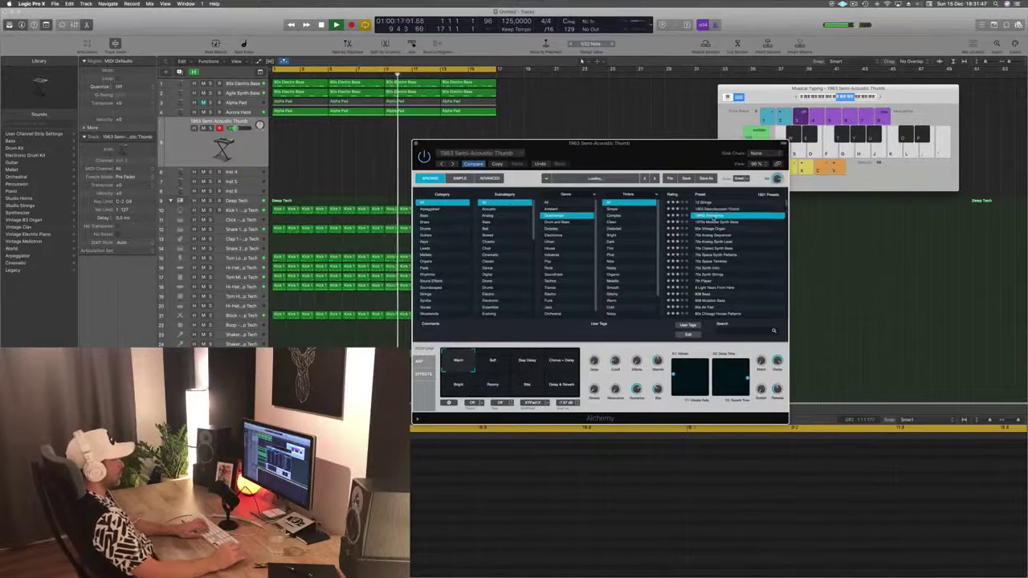
key("f")
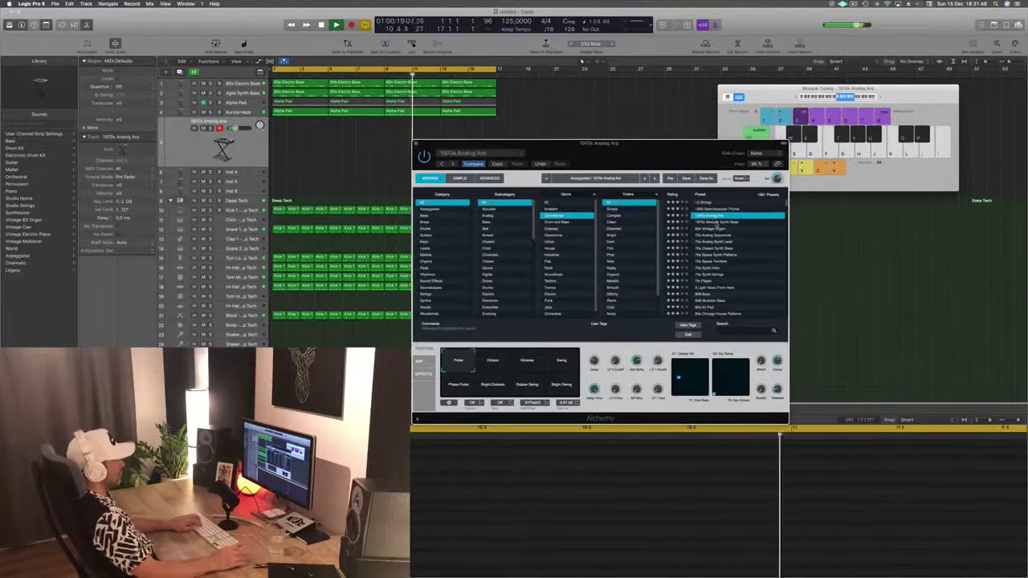
Step: Load the 1970s Modular Synth Bass preset in Alchemy and try a short melody with it over the loop
key("Down")
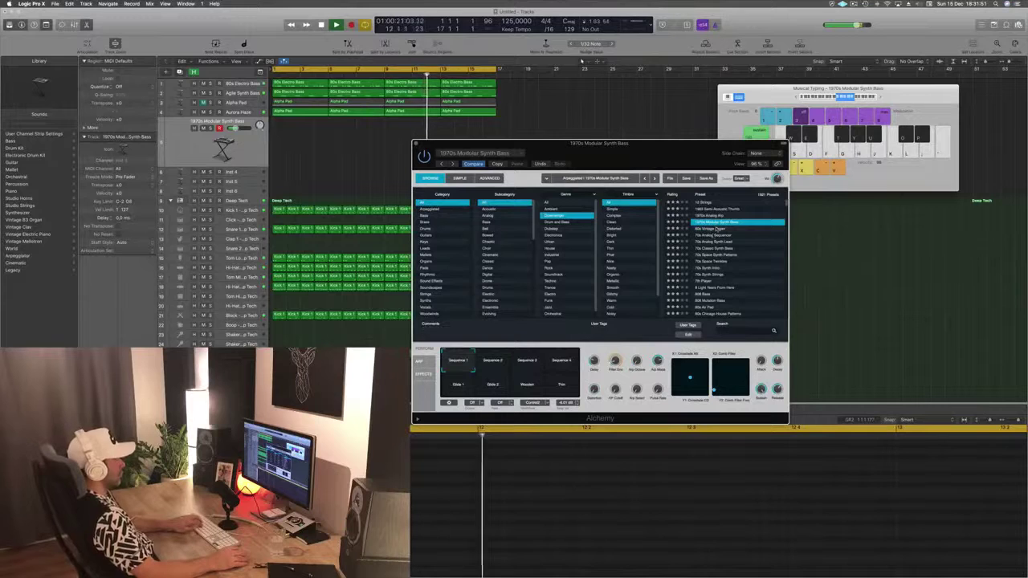
left_click(717, 229)
left_click(718, 224)
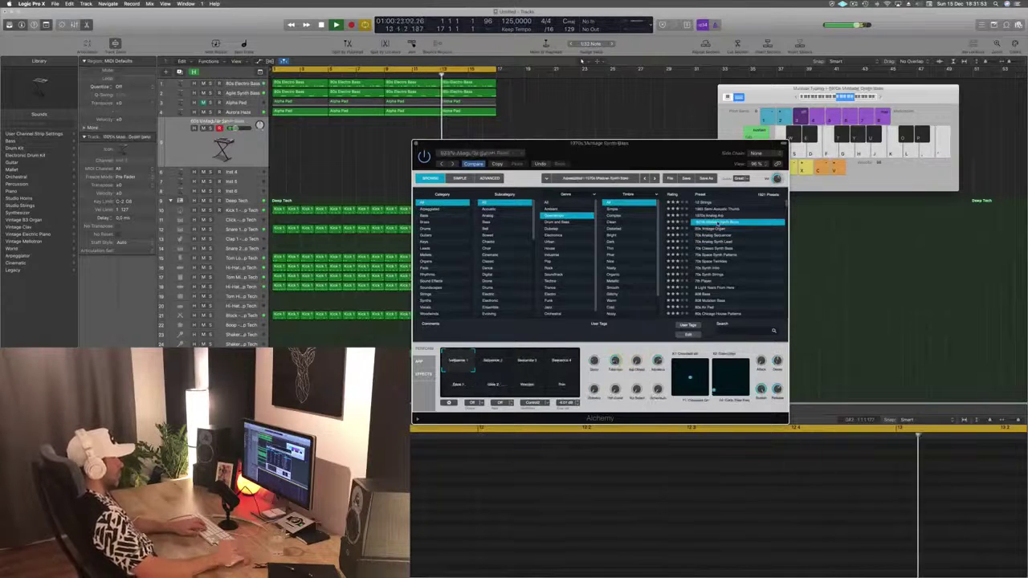
key("l")
key("semicolon")
key("l")
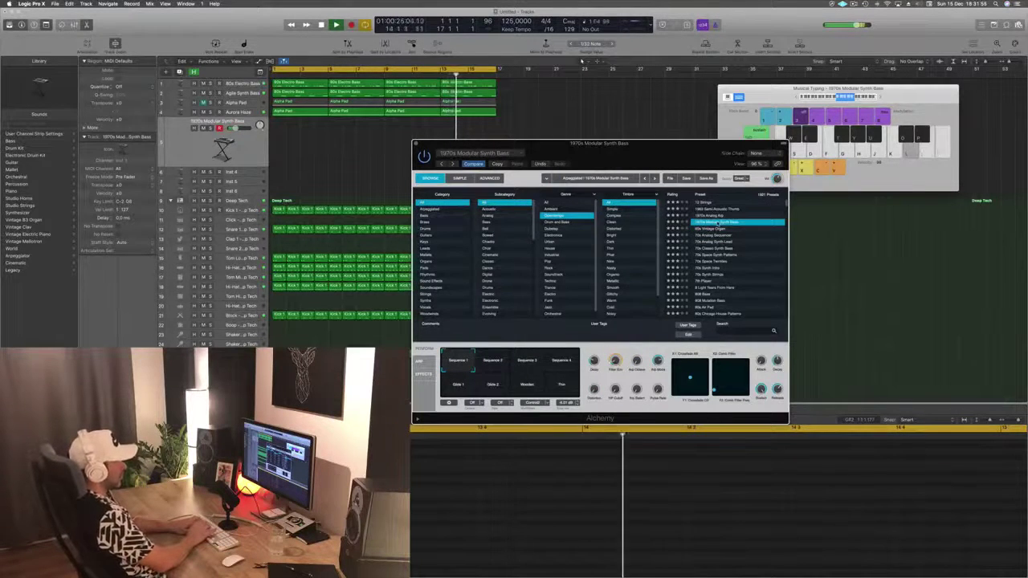
key("semicolon")
key("apostrophe")
key("semicolon")
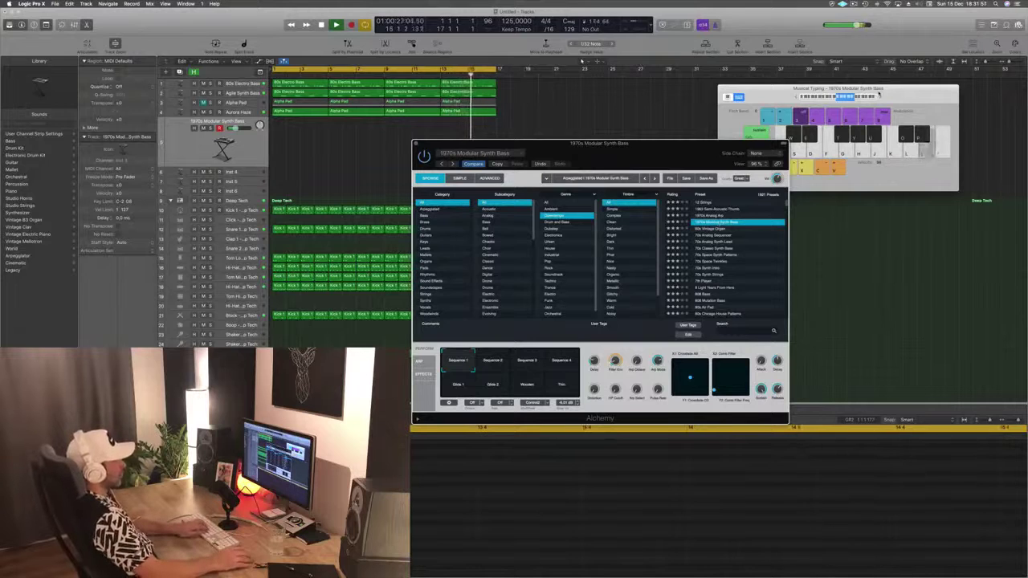
Step: Shift the Musical Typing octave range and audition a short melody with the 1970s Modular Synth Bass preset over the loop
left_click(879, 96)
key("semicolon")
key("apostrophe")
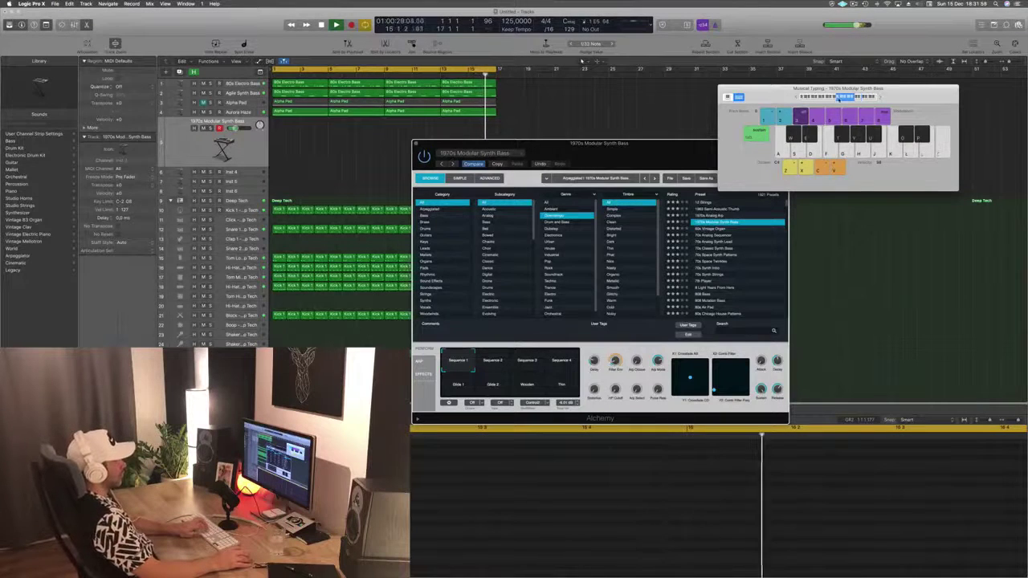
key("apostrophe")
key("g")
key("h")
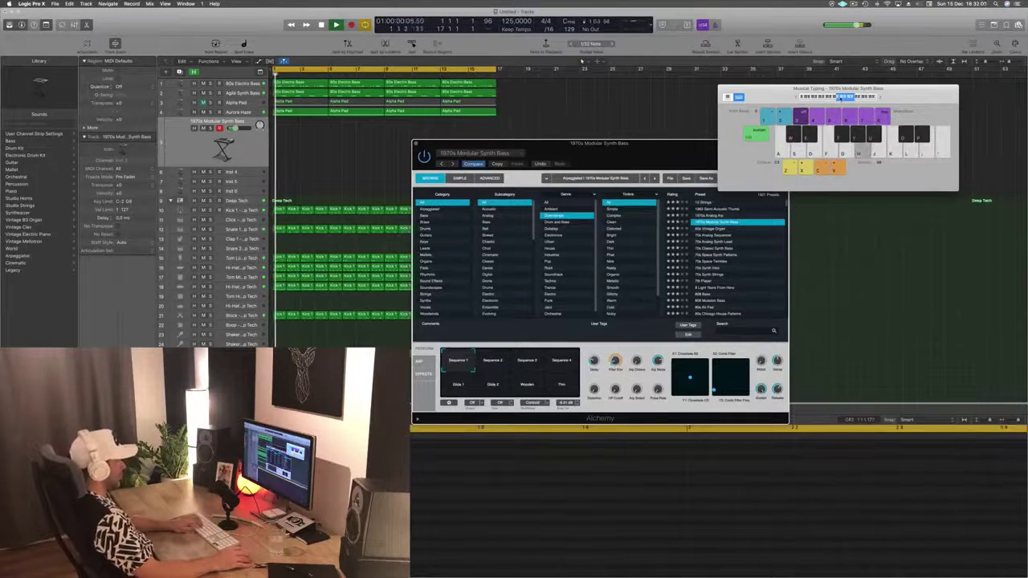
key("j")
key("f")
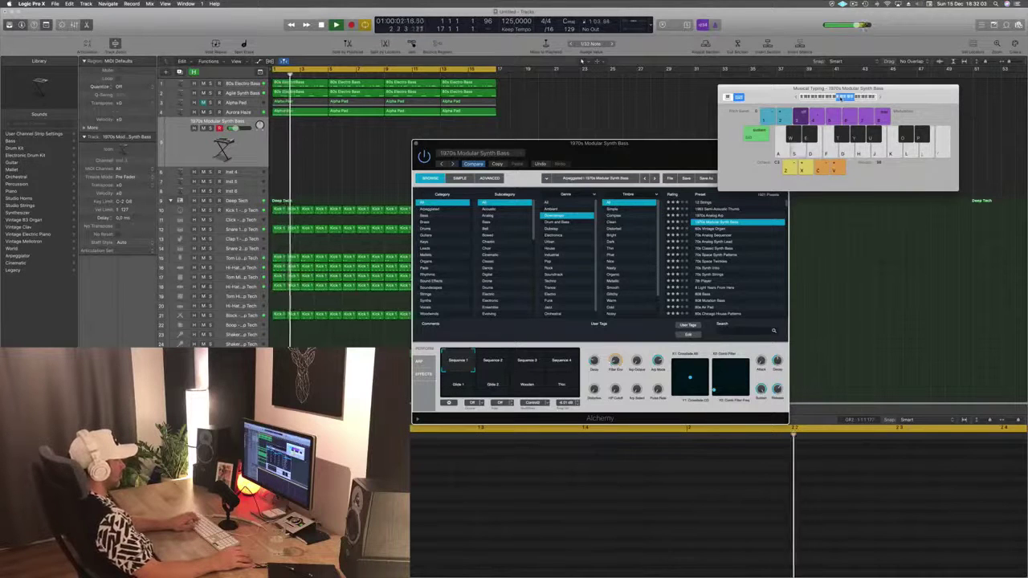
key("d")
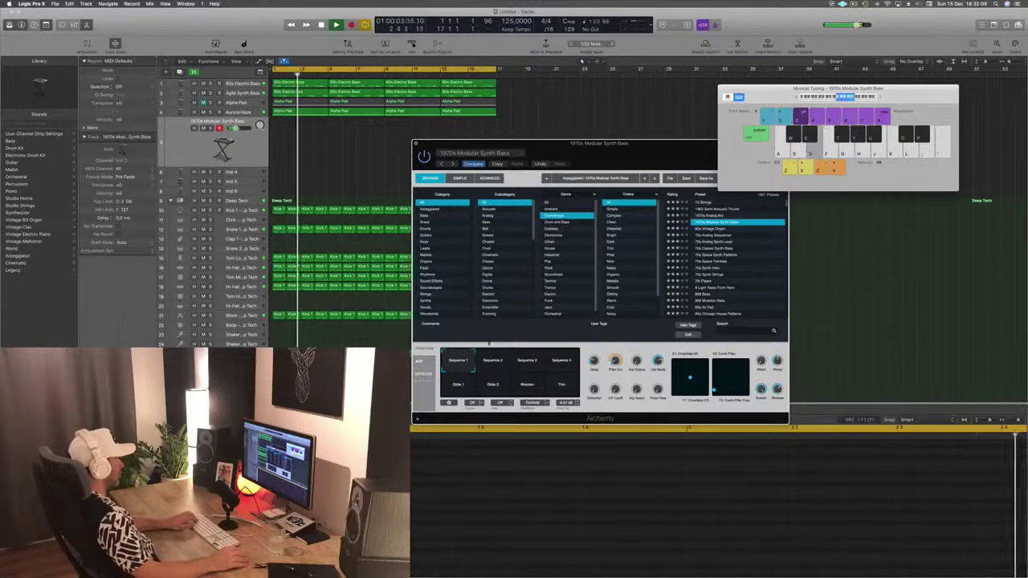
Step: Compare the preset's Sequence, Glide, Wooden and Thin performance snapshots over the loop, then return to Sequence 1
left_click(493, 363)
left_click(527, 360)
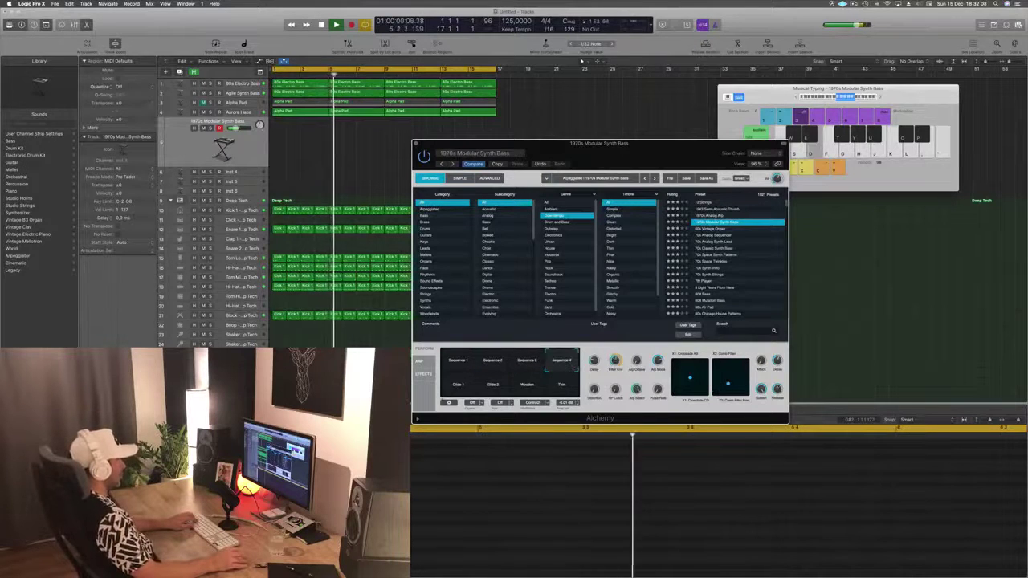
left_click(464, 387)
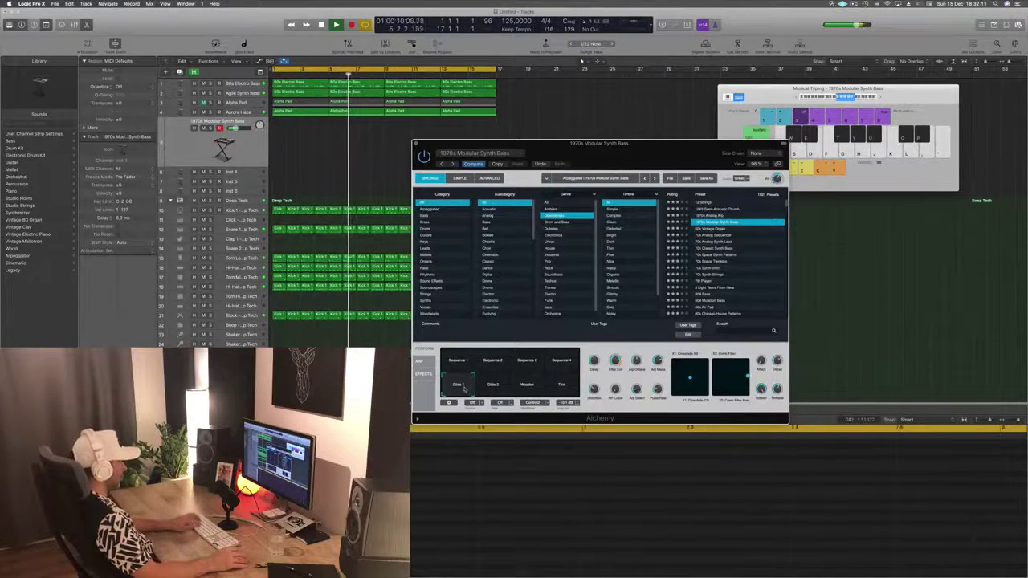
left_click(492, 387)
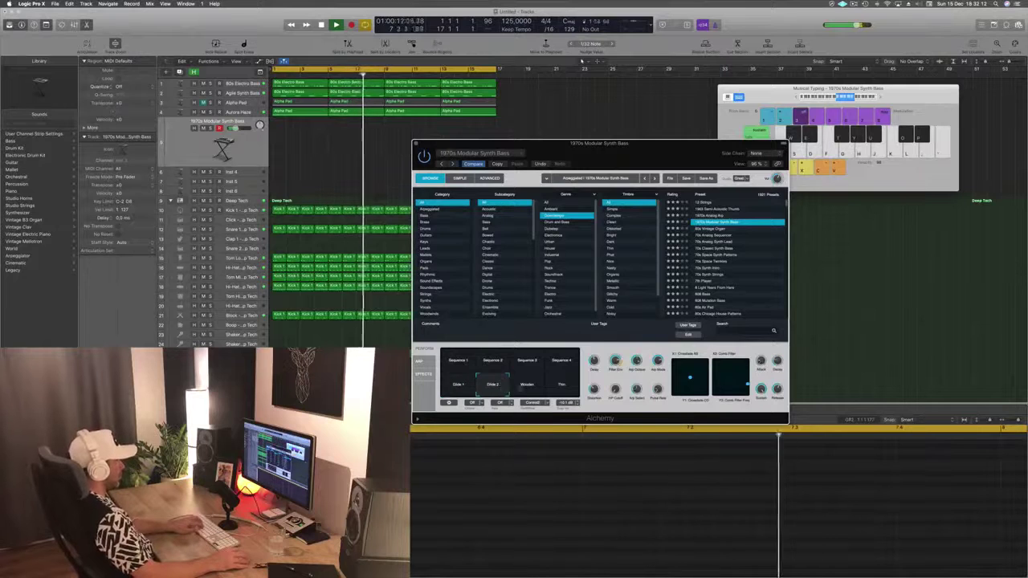
left_click(527, 387)
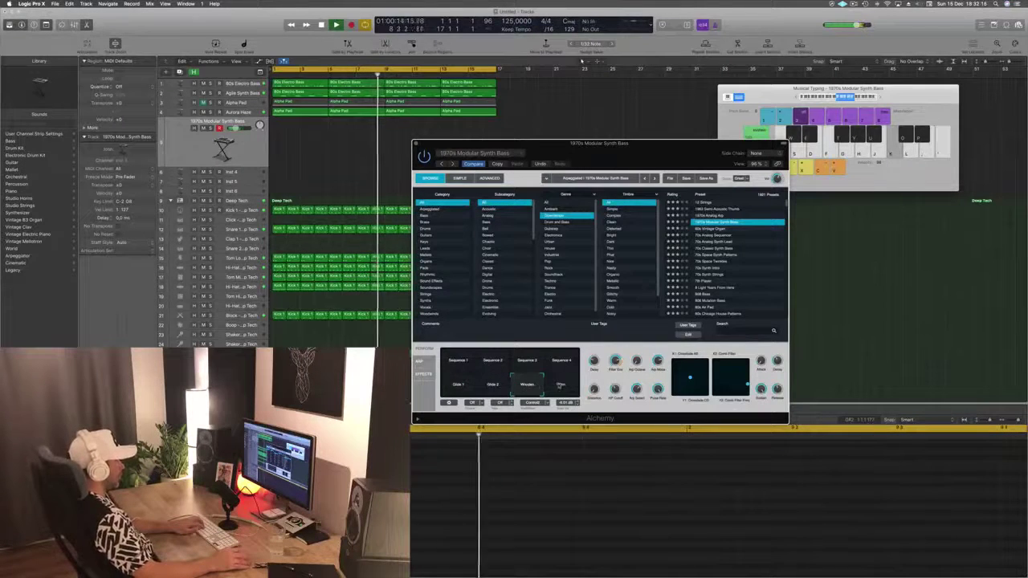
left_click(561, 385)
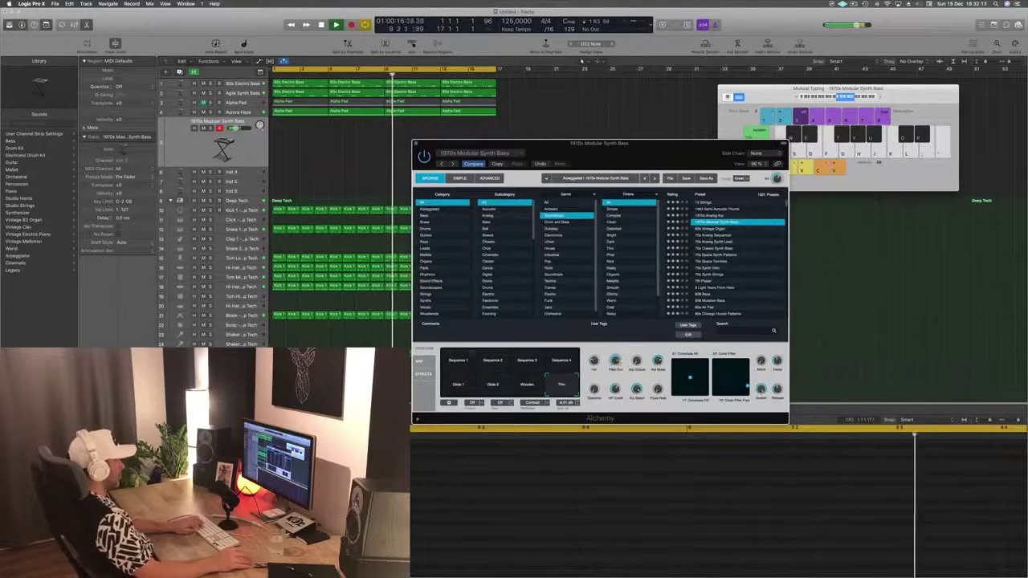
left_click(457, 360)
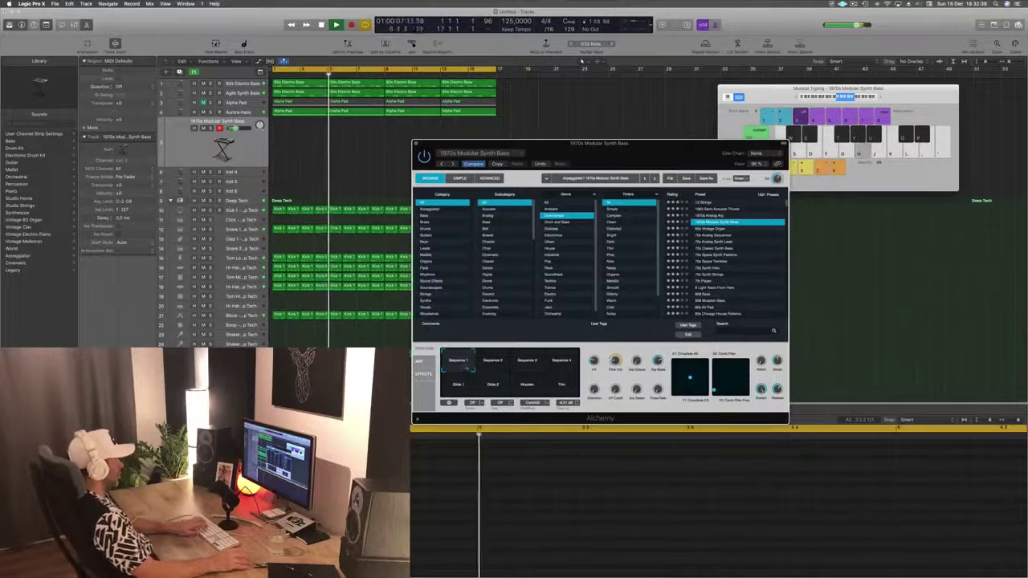
Step: Show Alchemy's arpeggiator settings, set the key trigger to Off and test it with a played note
left_click(419, 361)
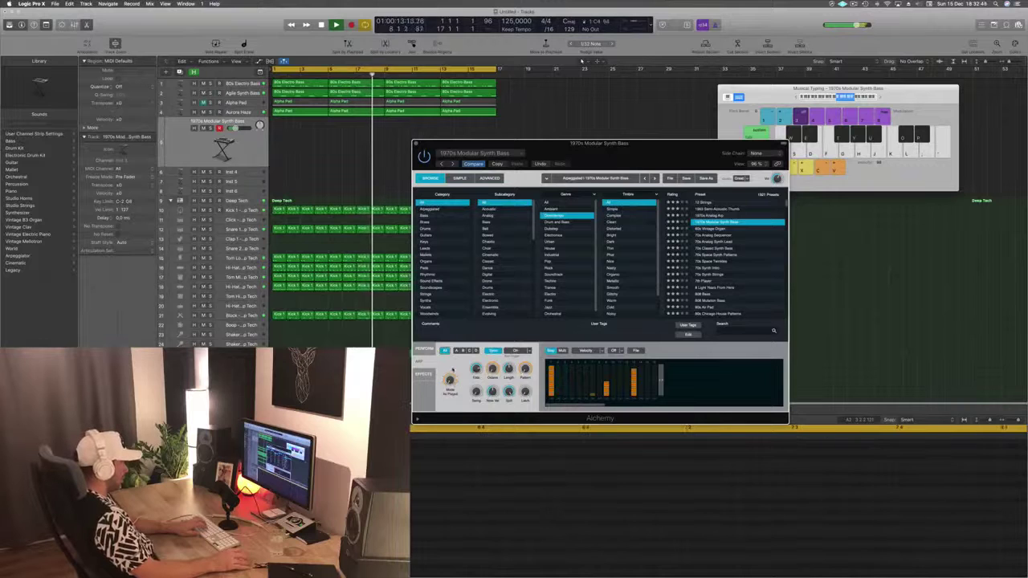
left_click(527, 351)
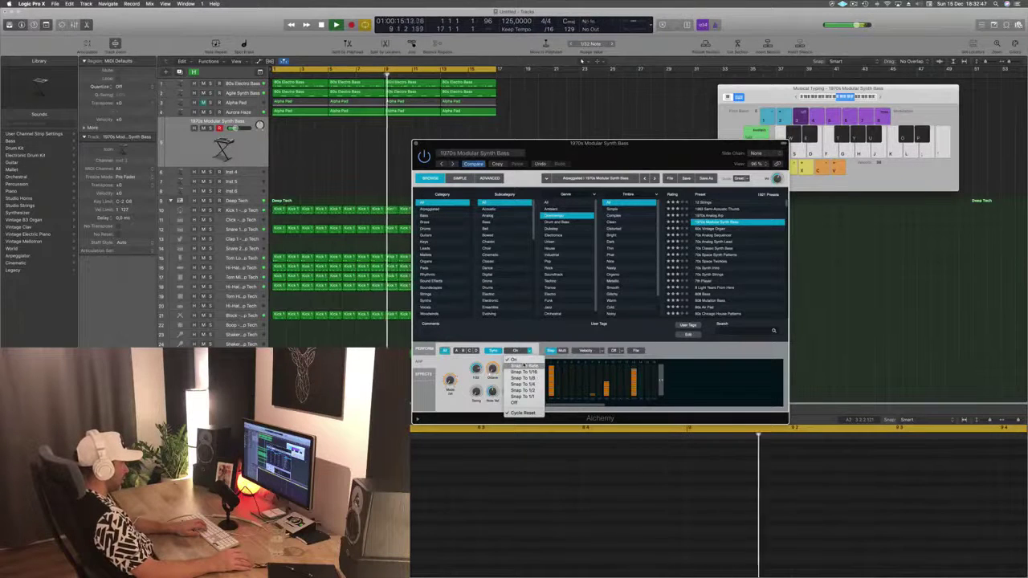
left_click(514, 402)
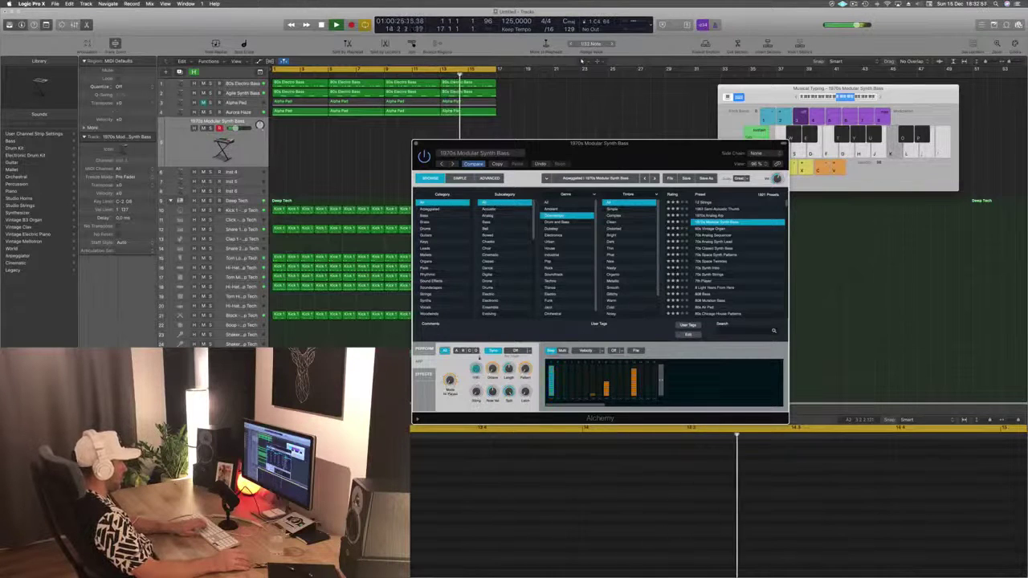
key("l")
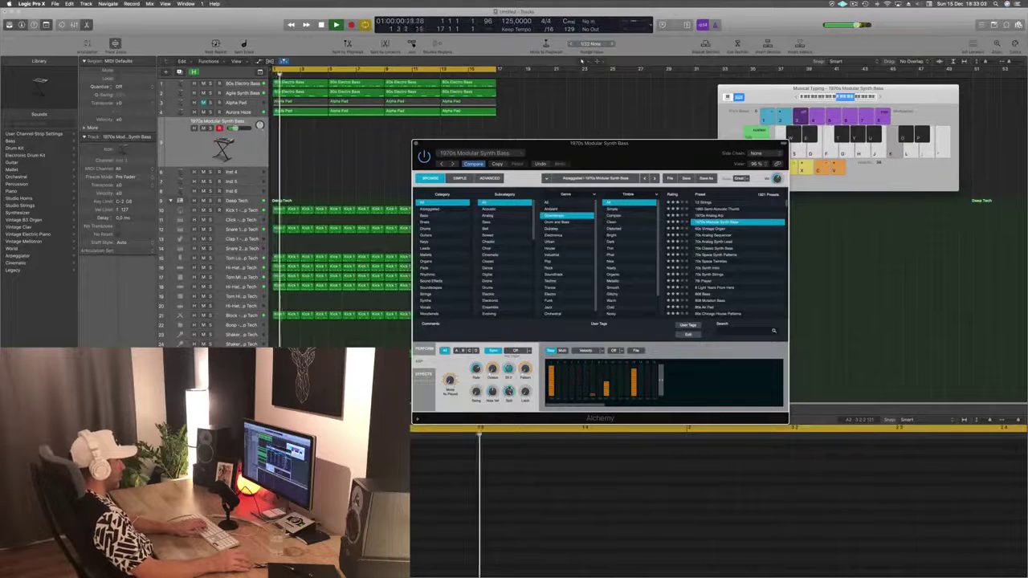
Step: Try different arpeggiator Pattern settings while playing notes with the modular synth bass
left_click_drag(524, 364, 524, 360)
key("h")
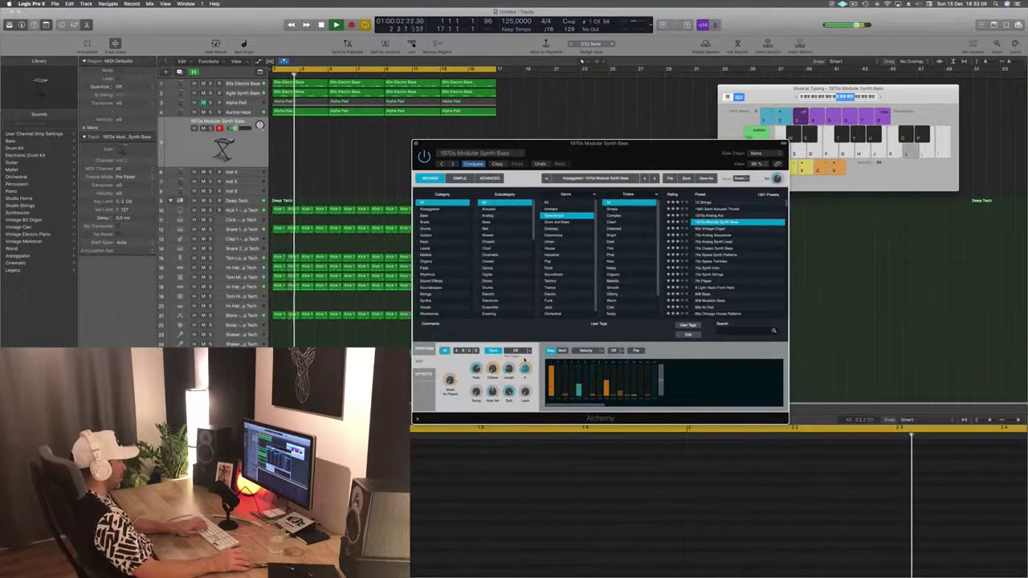
key("k")
key("l")
key("semicolon")
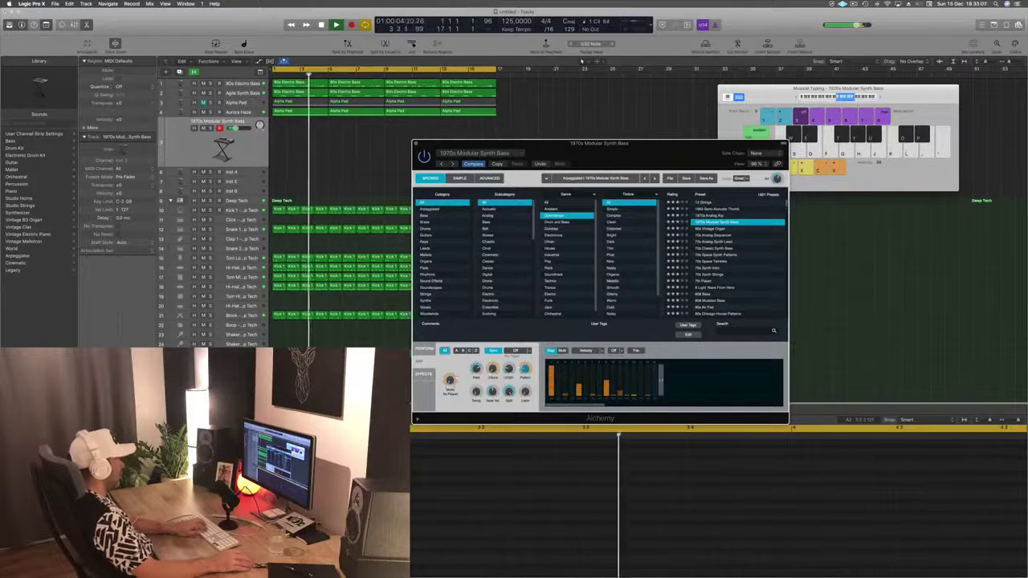
left_click_drag(524, 365, 524, 360)
key("k")
Step: Try the Random and Chord arpeggiator modes with played notes
mouse_move(451, 377)
left_mouse_down()
mouse_move(461, 381)
mouse_move(449, 380)
left_mouse_up()
key("l")
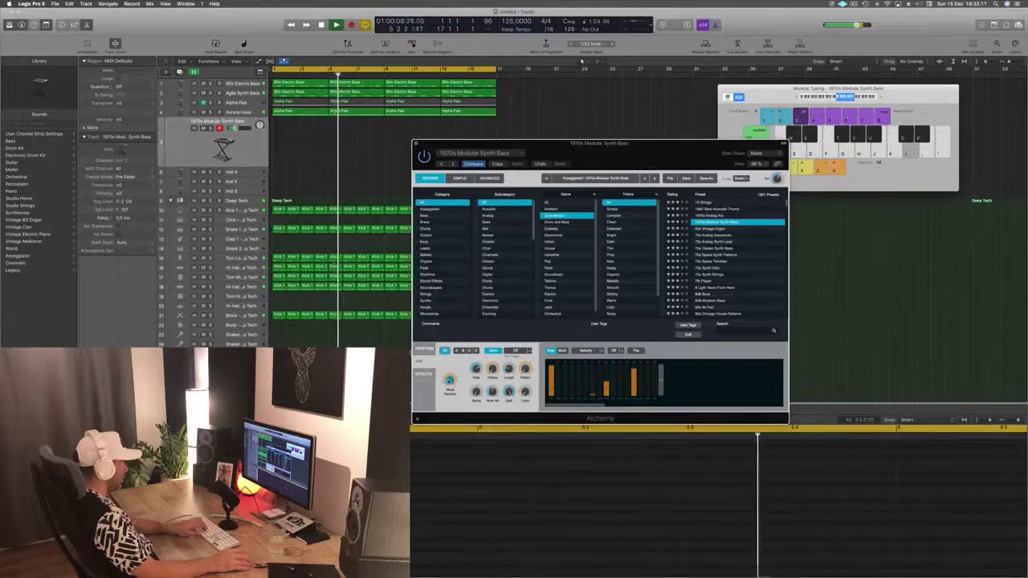
key("k")
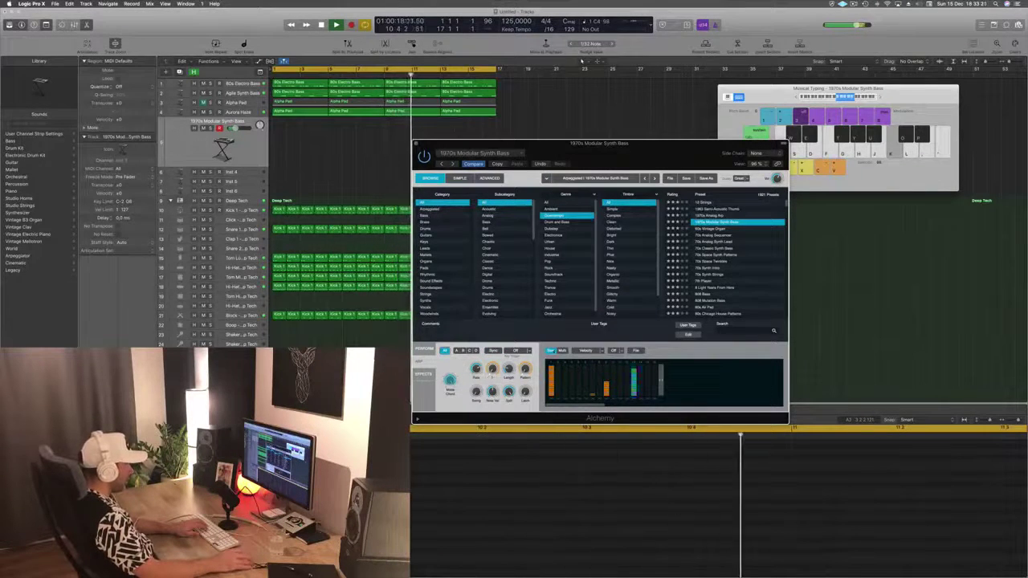
Step: Switch the arpeggiator sequencer to the Multi view, select source A and test it with a played note
left_click(562, 350)
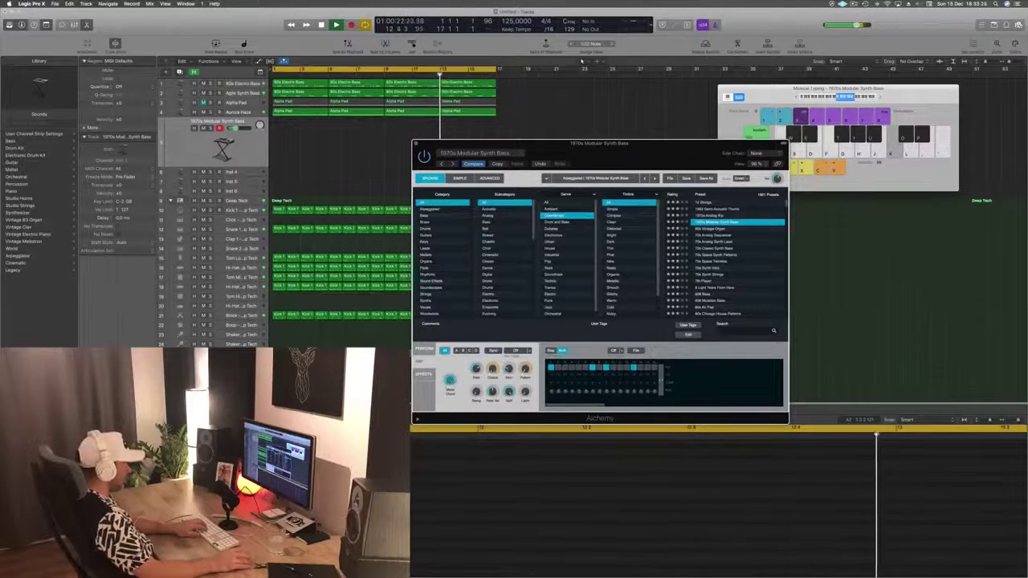
left_click(457, 350)
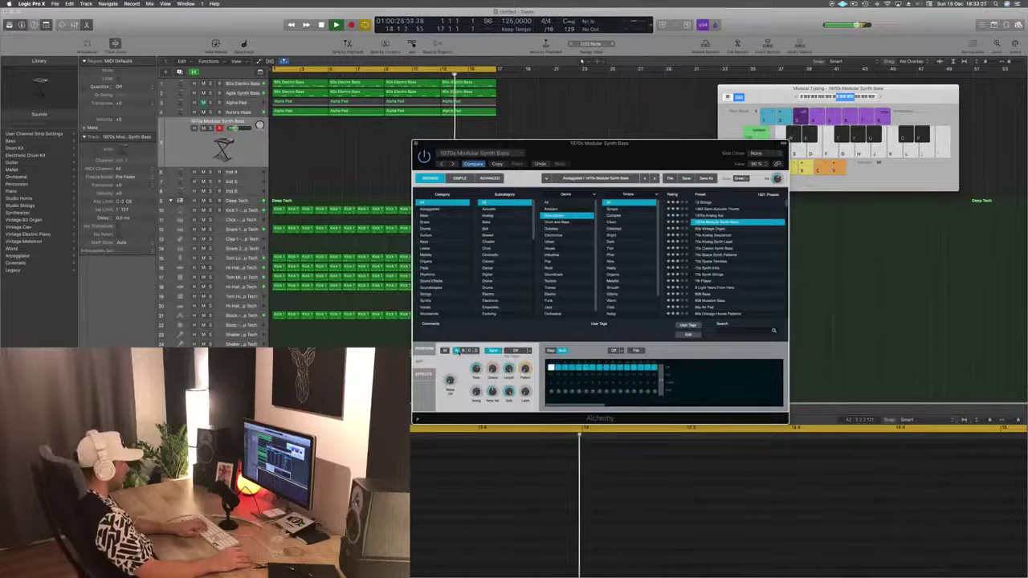
key("l")
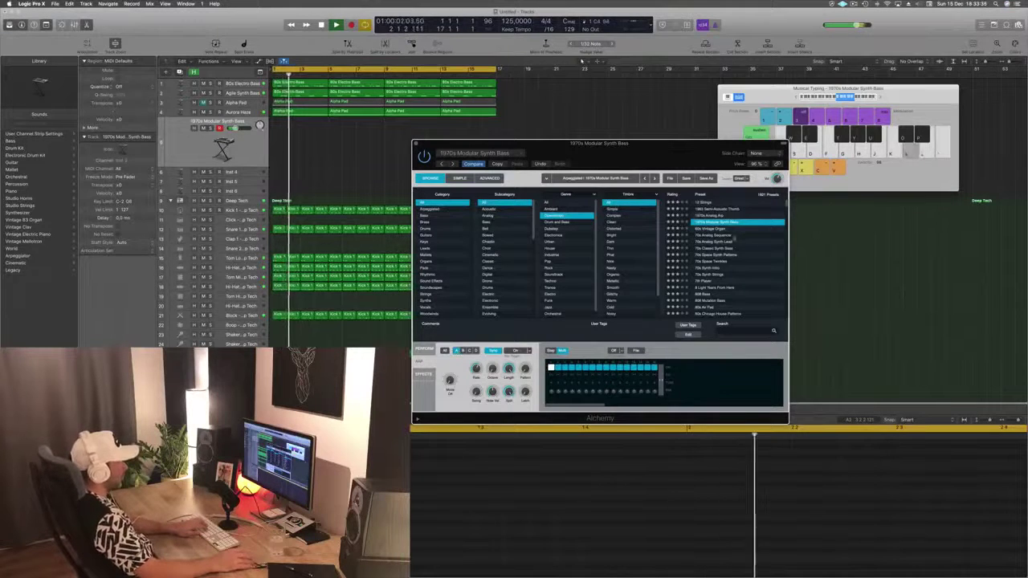
Step: Audition the 60s Vintage Organ and 70s Analog Sequencer presets, selecting arpeggiator source A for the latter
left_click(716, 229)
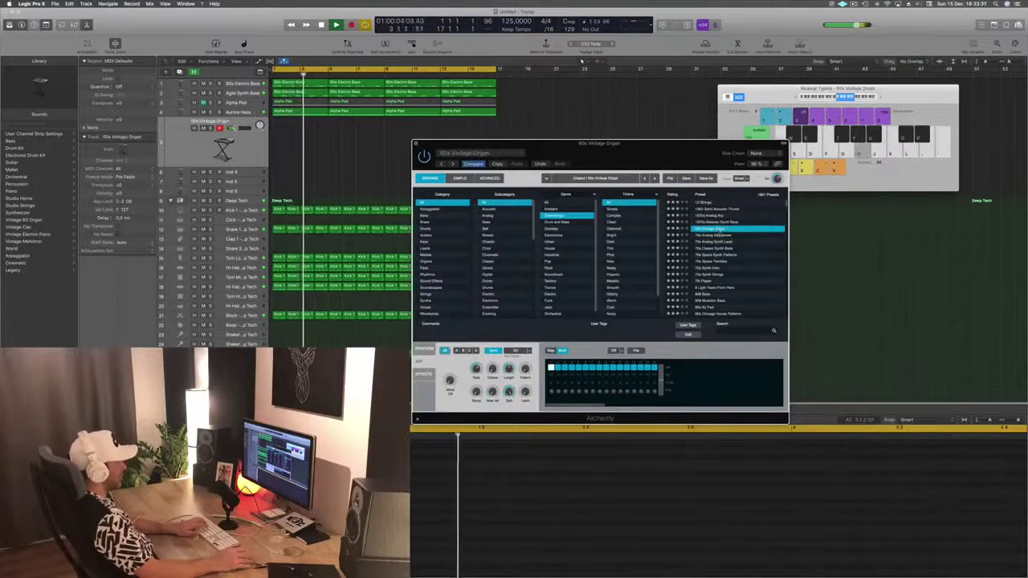
key("Down")
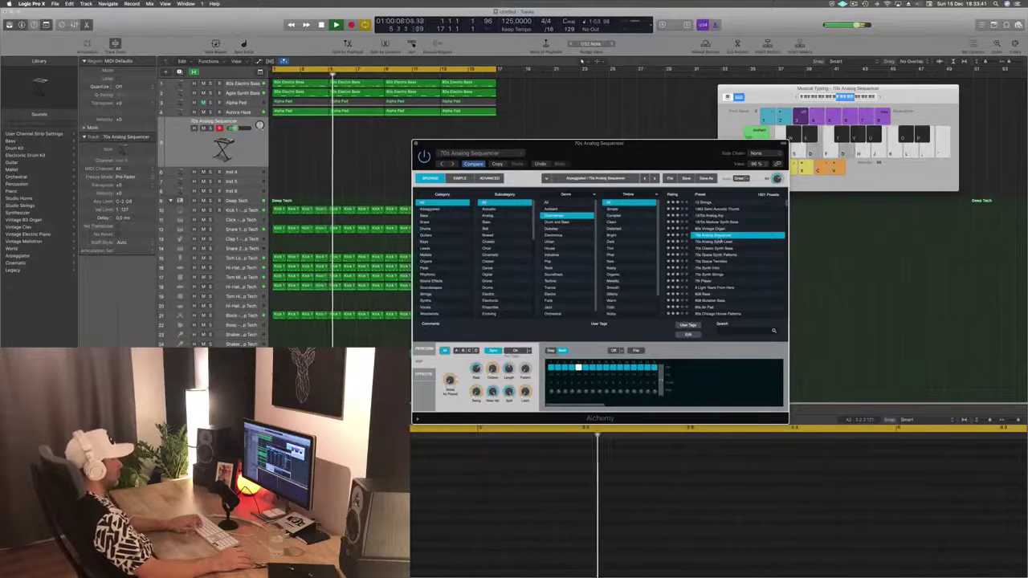
left_click(457, 350)
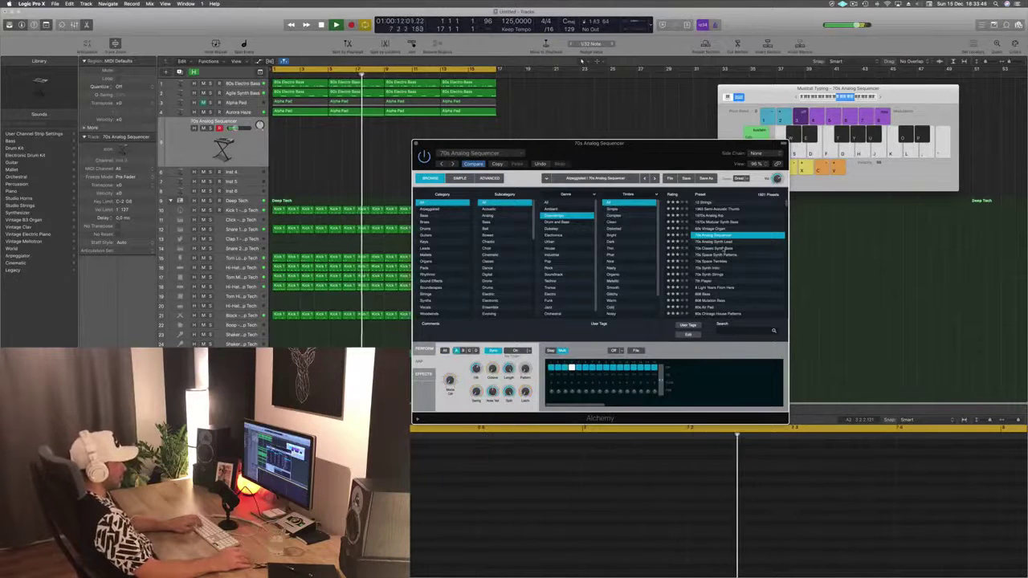
Step: Audition the 70s Classic Synth Bass, 70s Space Synth Patterns, 70s Synth Intro and 7th Player presets over the loop
left_click(724, 249)
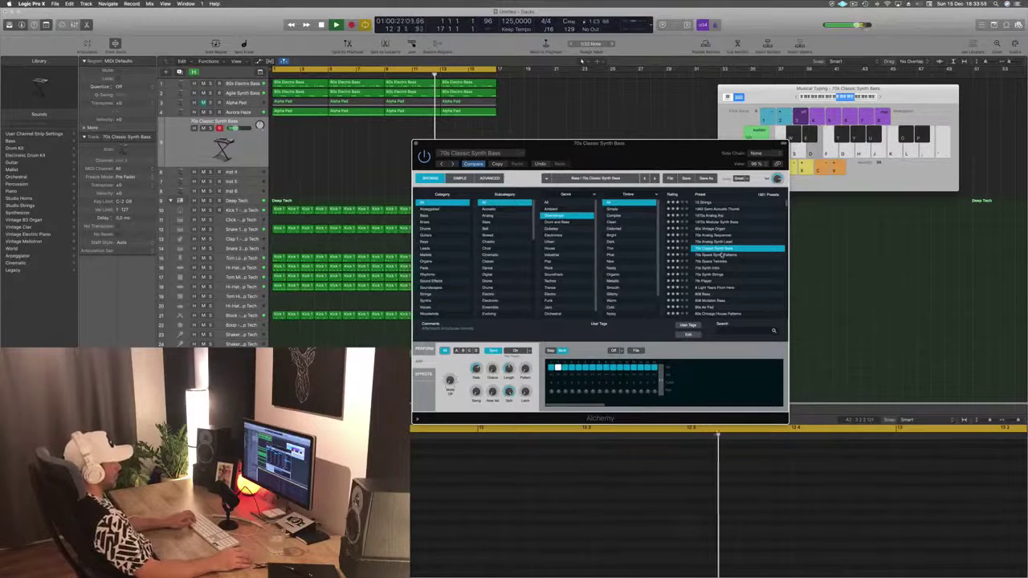
left_click(717, 256)
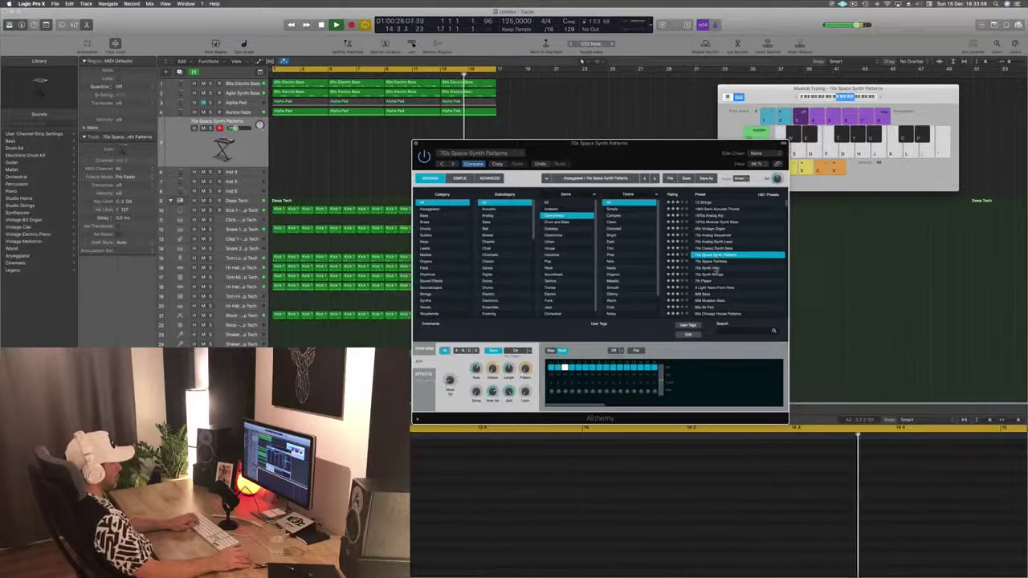
left_click(715, 269)
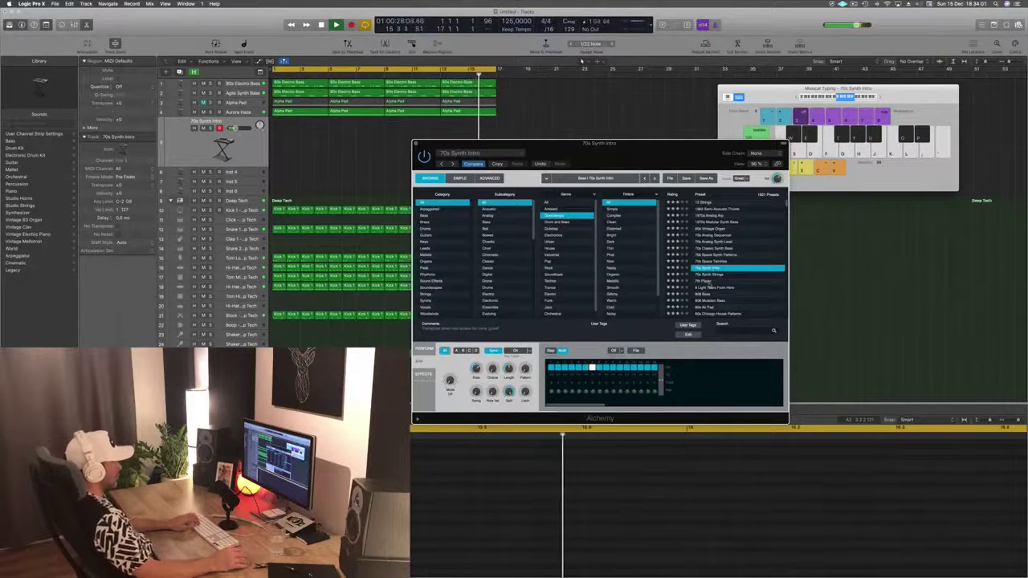
left_click(709, 282)
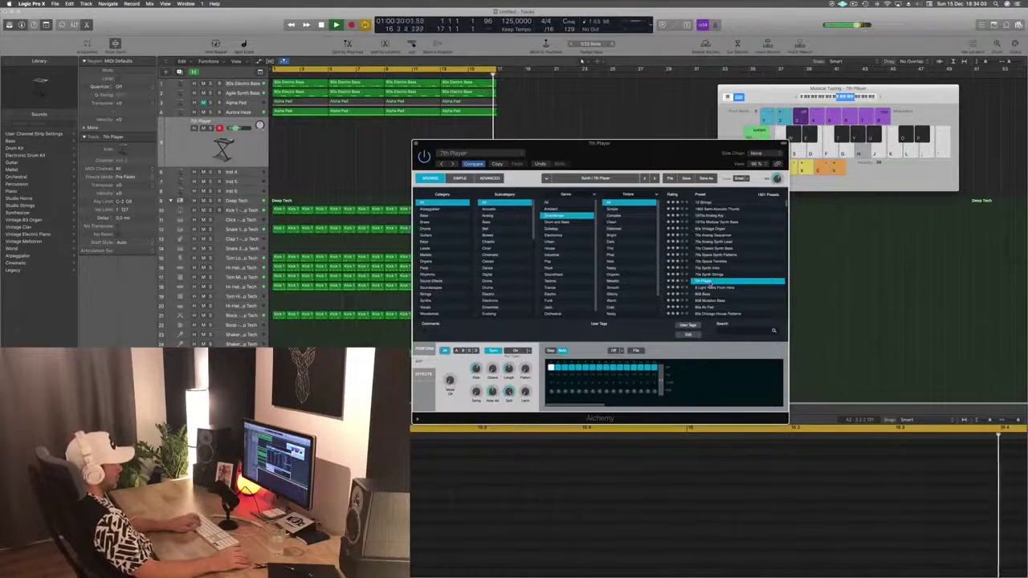
Step: Load the 8 Light Years From Here preset and audition it in another Musical Typing octave, with the Alchemy window moved up
left_click(710, 287)
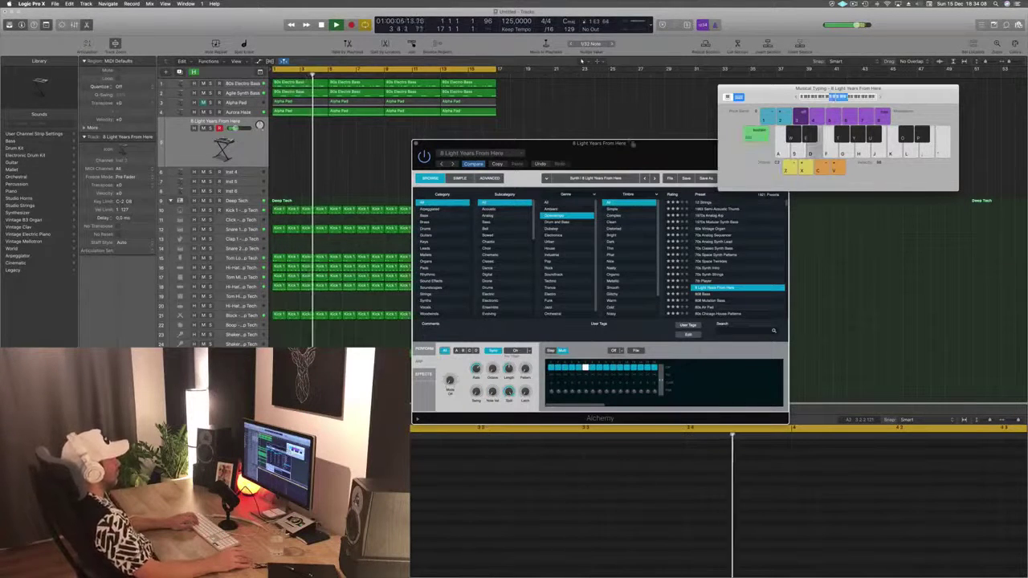
left_click_drag(635, 147, 627, 61)
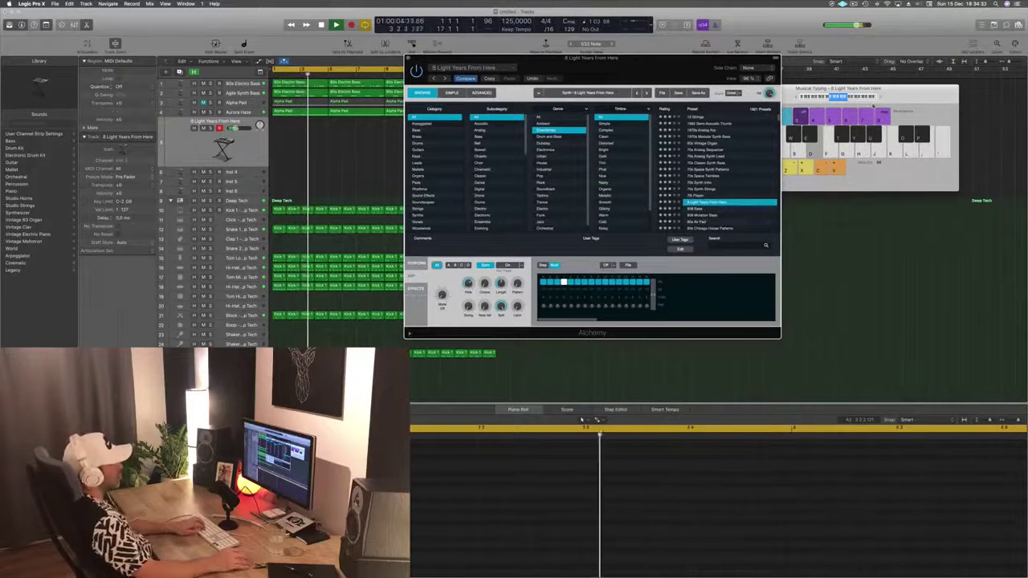
left_click(848, 98)
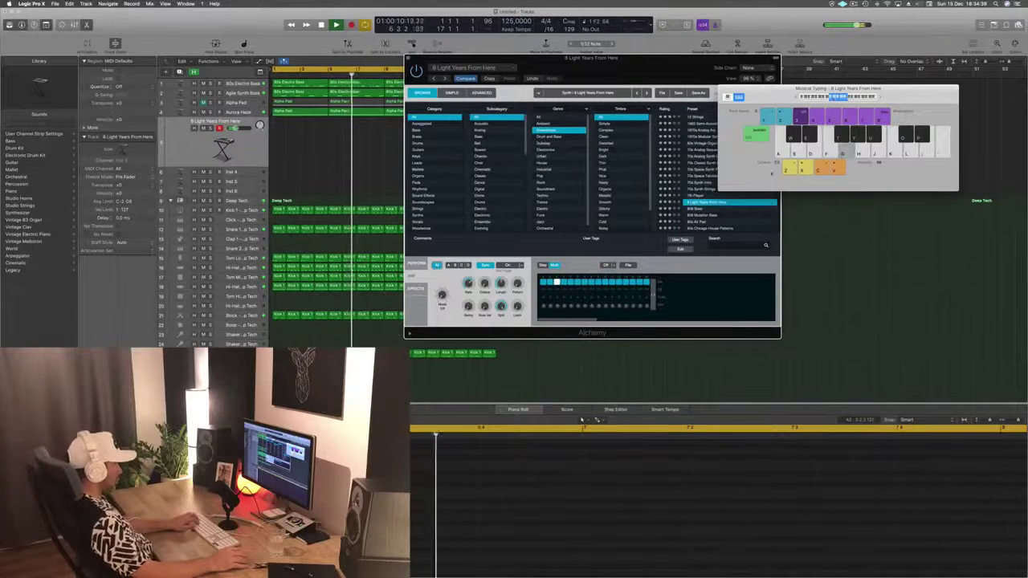
Step: Try the 80s Air Pad and 80s Chicago House Patterns presets, then load 80s Glassy Electric Piano in Alchemy
left_click(730, 199)
key("Down")
key("Down")
key("Down")
scroll(731, 200, "down", 2)
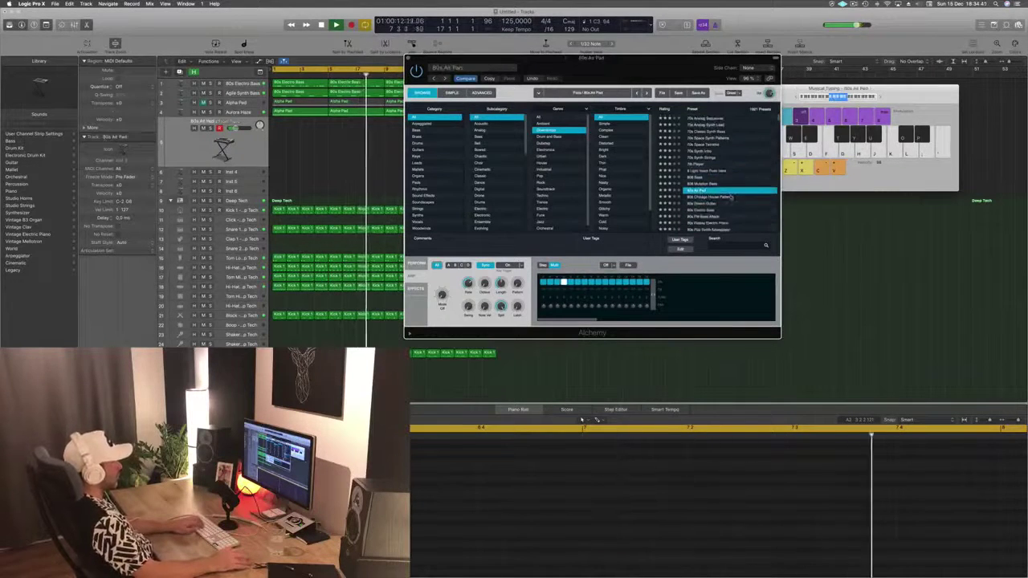
left_click(721, 196)
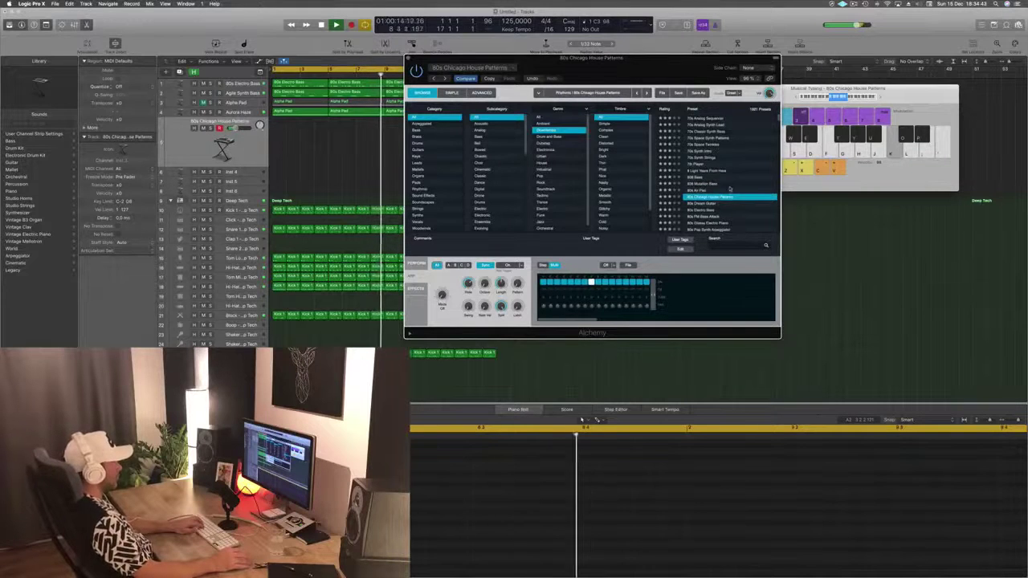
scroll(721, 193, "down", 2)
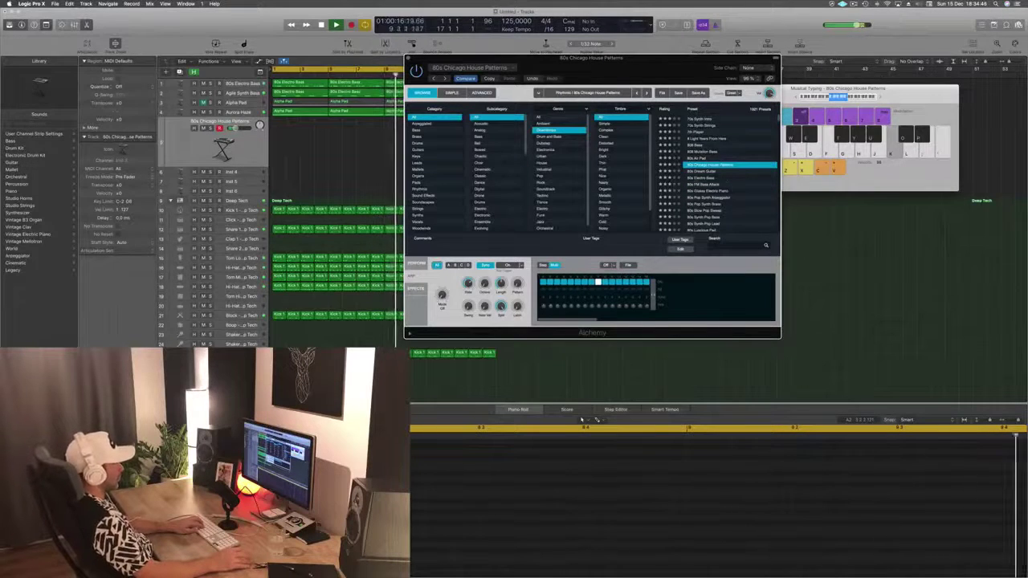
left_click(707, 191)
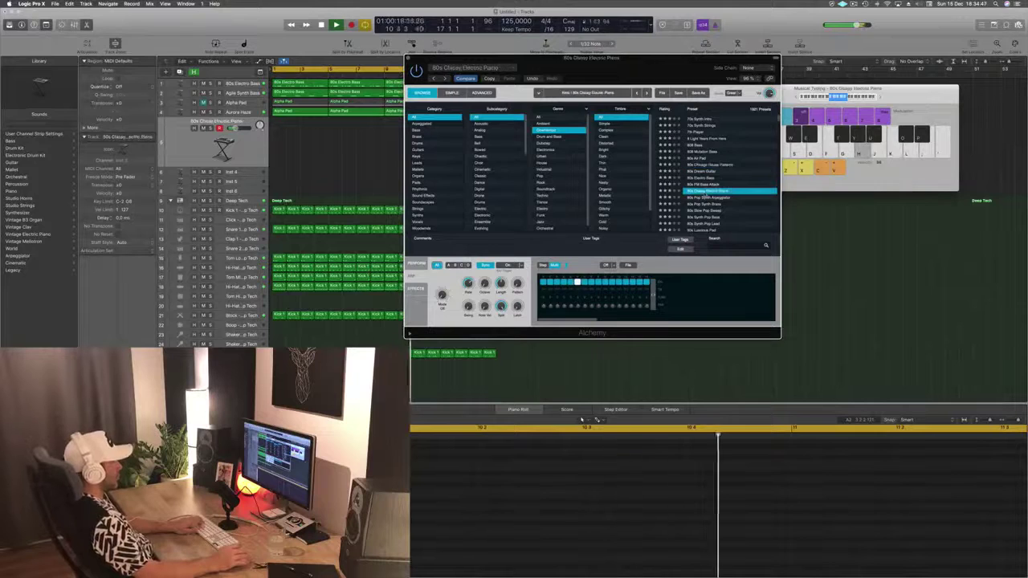
Step: Audition the 80s Slow Pop Sweep preset, and load Abstracted Possibilities in Alchemy over the playing loop
scroll(753, 169, "down", 2)
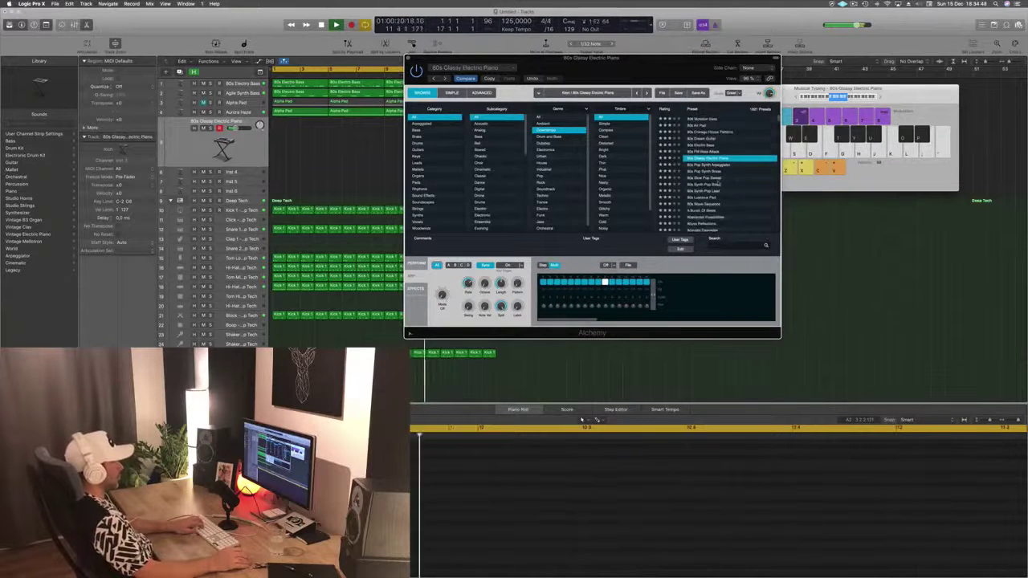
left_click(718, 179)
scroll(720, 183, "down", 2)
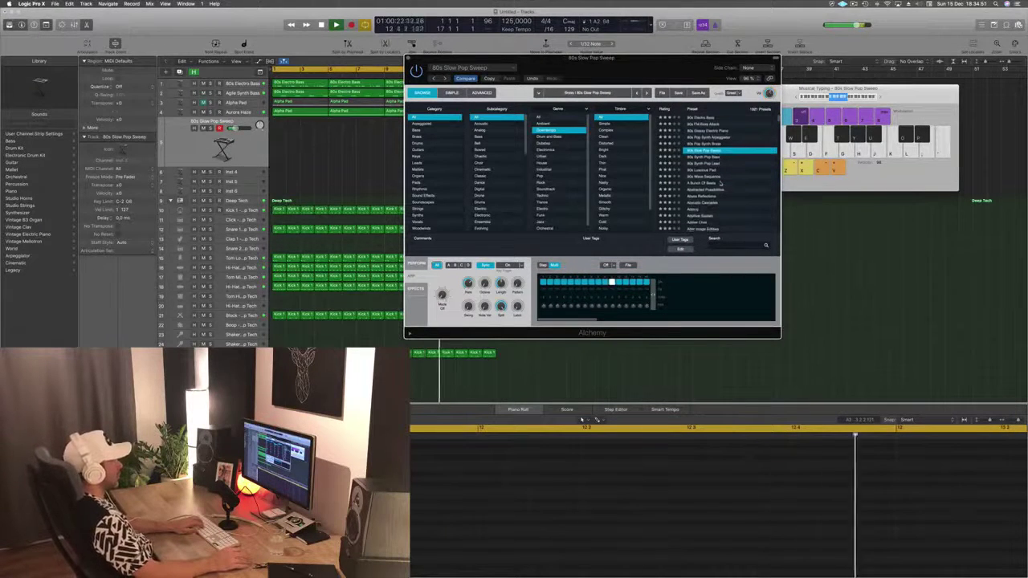
left_click(708, 189)
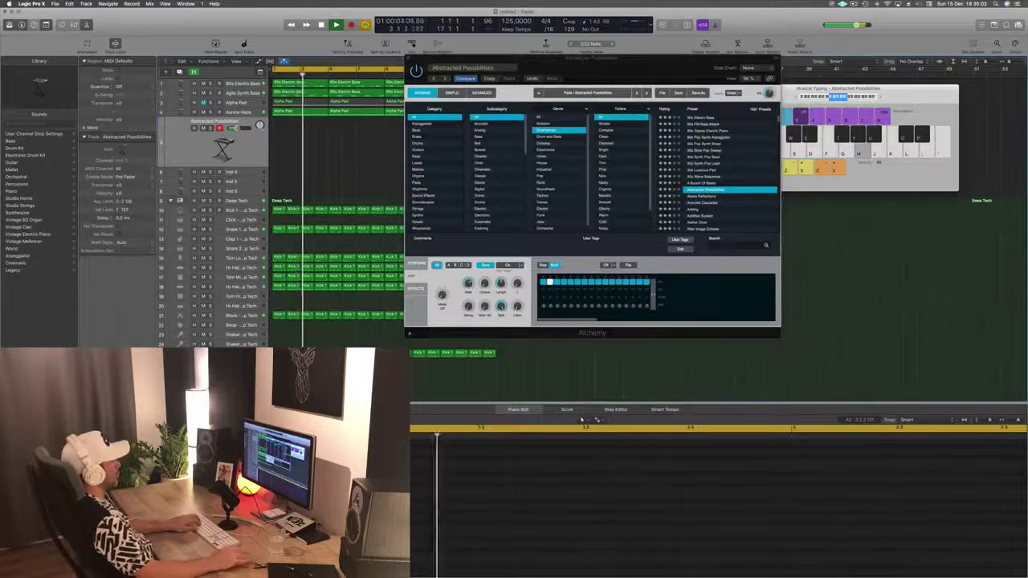
Step: Show Alchemy's performance controls and try the Textured Sweep and Jittery variations of Abstracted Possibilities
left_click(414, 265)
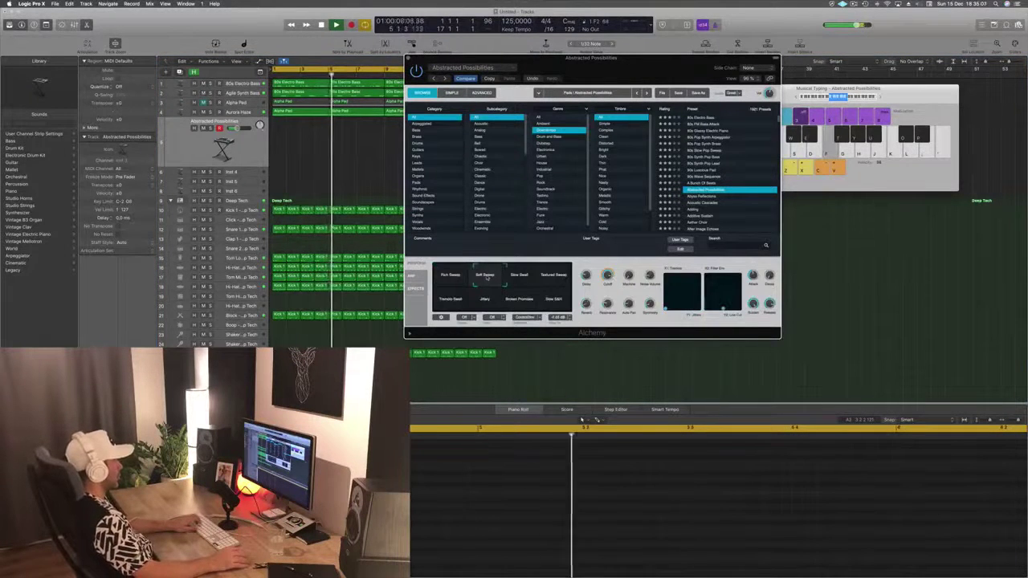
left_click(554, 277)
key("f")
key("f")
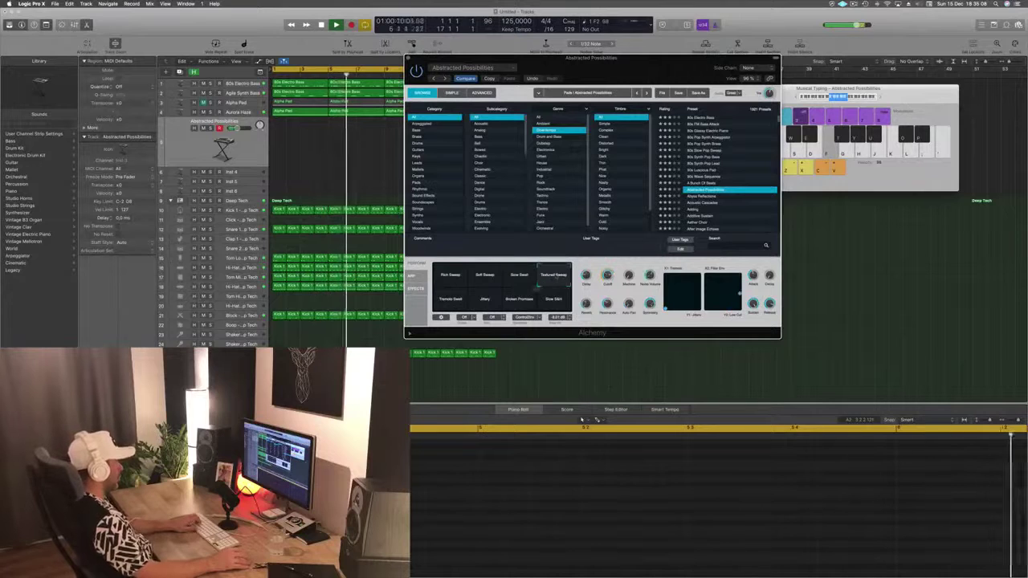
left_click(485, 299)
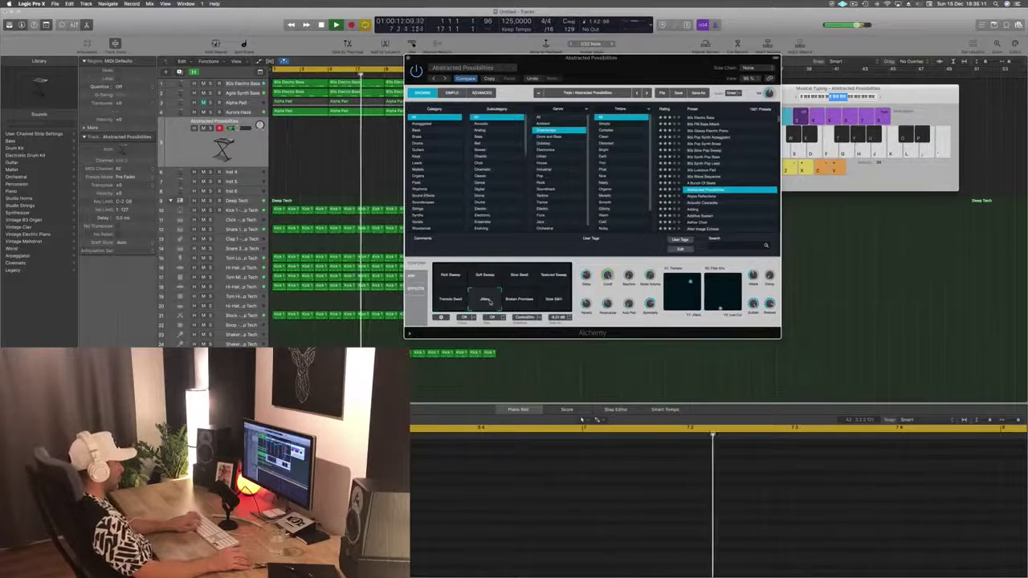
Step: Load the 12 Strings preset and audition its Deep Pluck and Pluck variations in different Musical Typing octaves
scroll(730, 149, "up", 5)
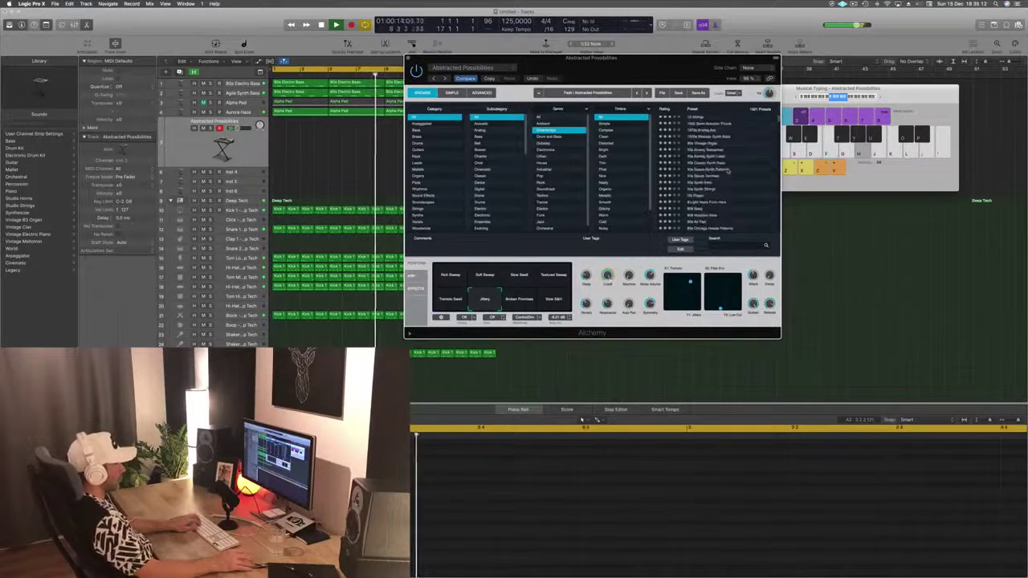
left_click(696, 118)
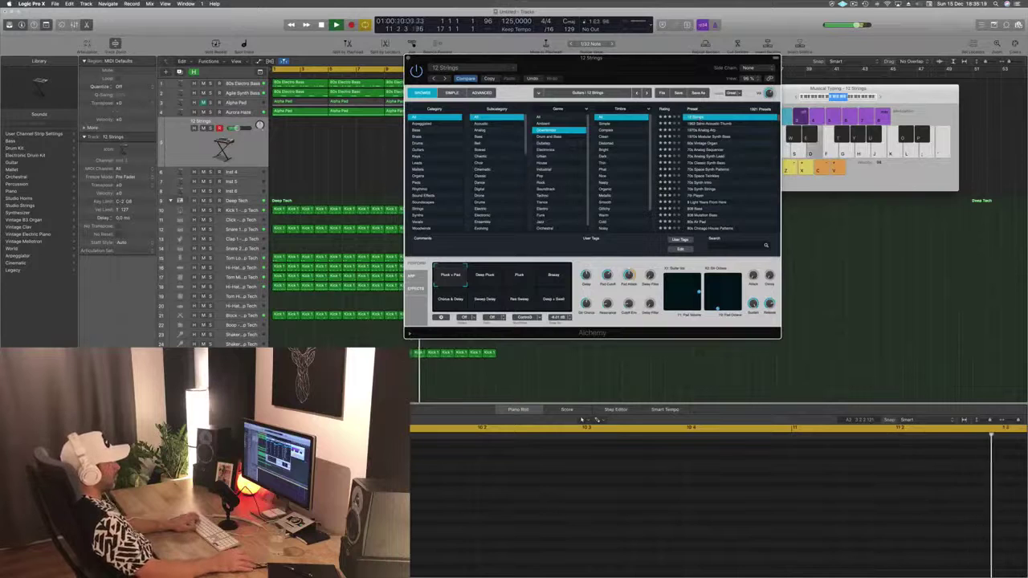
left_click(847, 98)
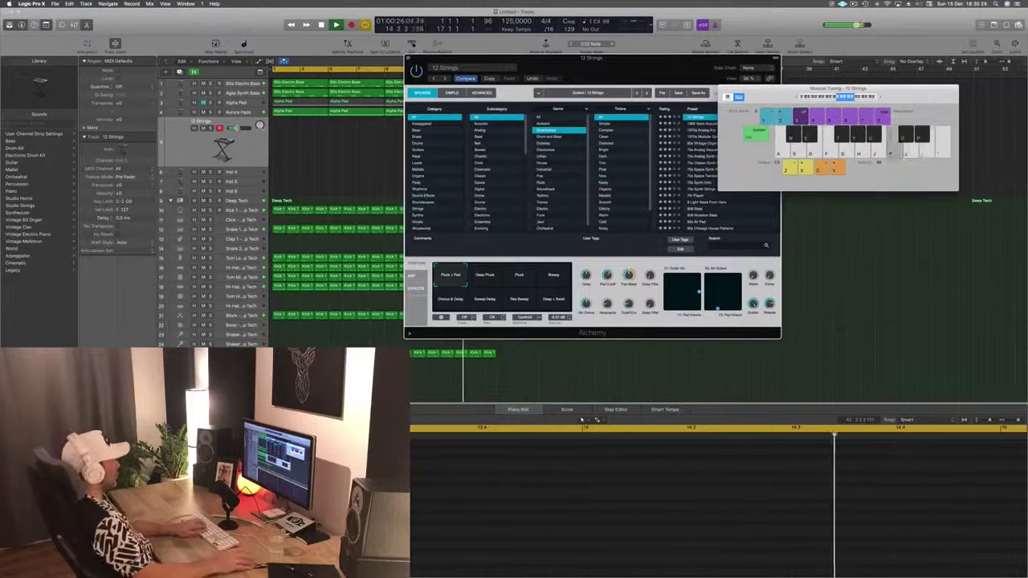
left_click(485, 276)
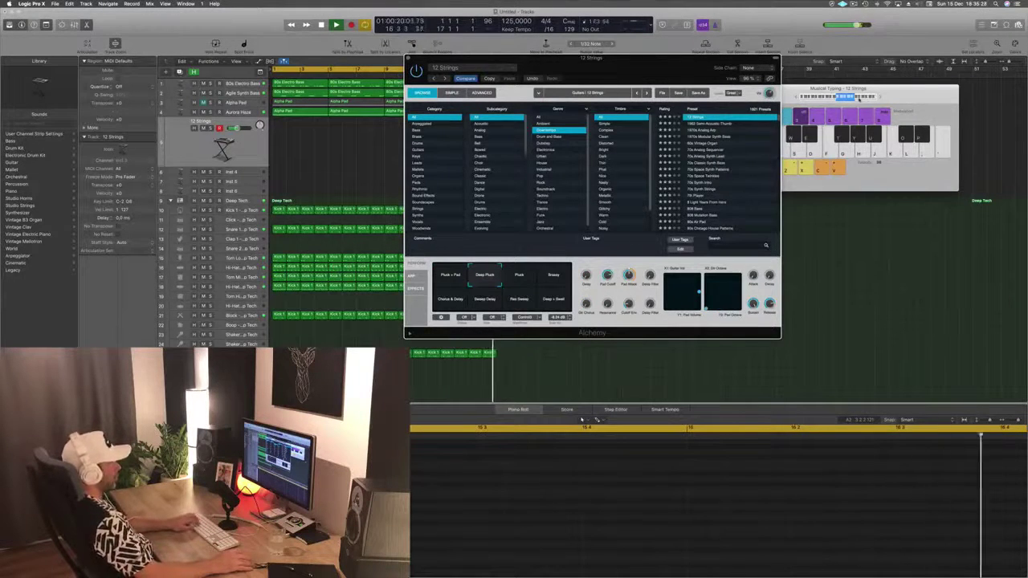
left_click(528, 278)
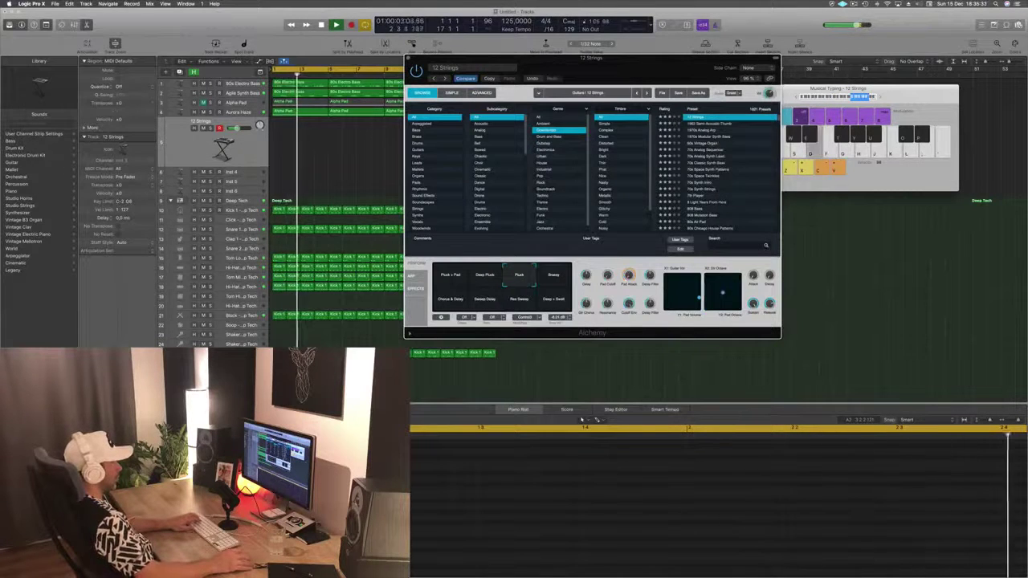
left_click(837, 97)
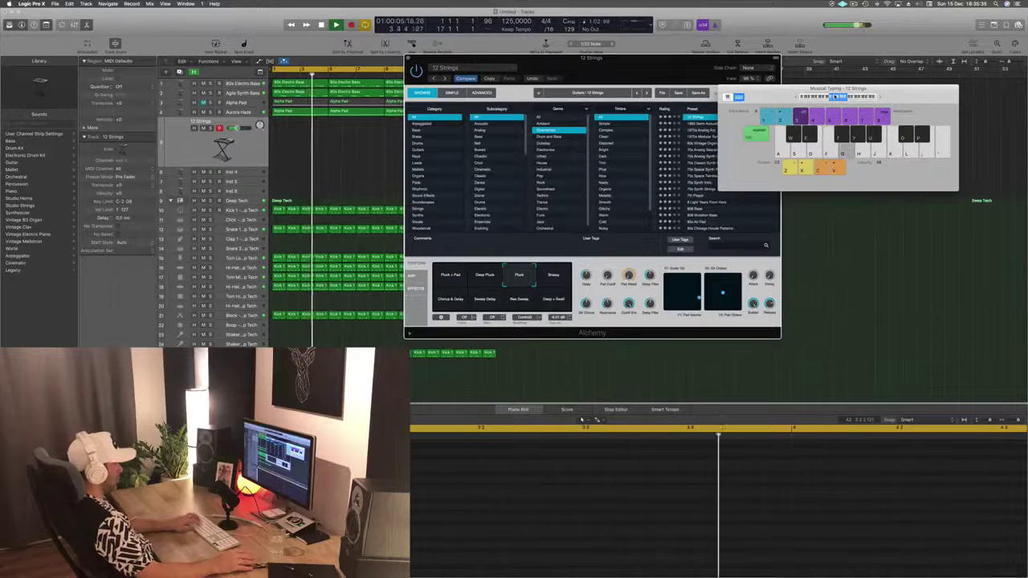
key("j")
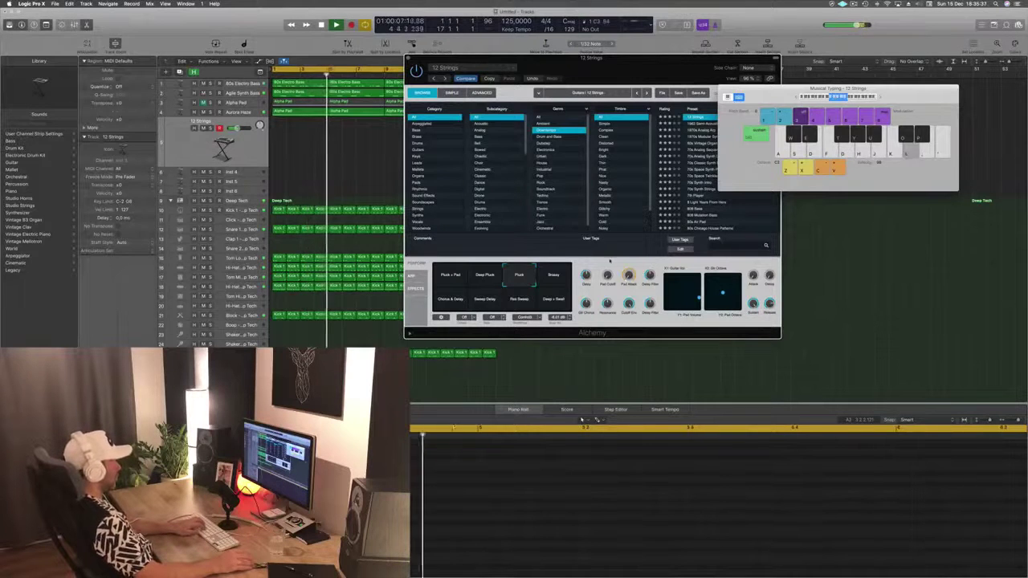
Step: Audition the other 12 Strings variations, including Chorus & Delay, Sweep Delay and Deep + Swell
left_click(556, 277)
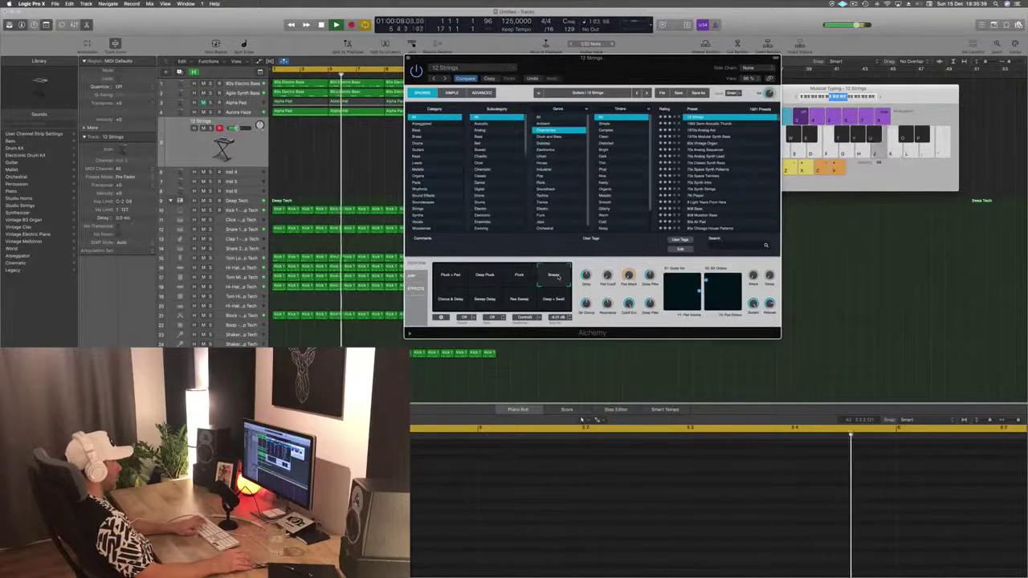
left_click(451, 299)
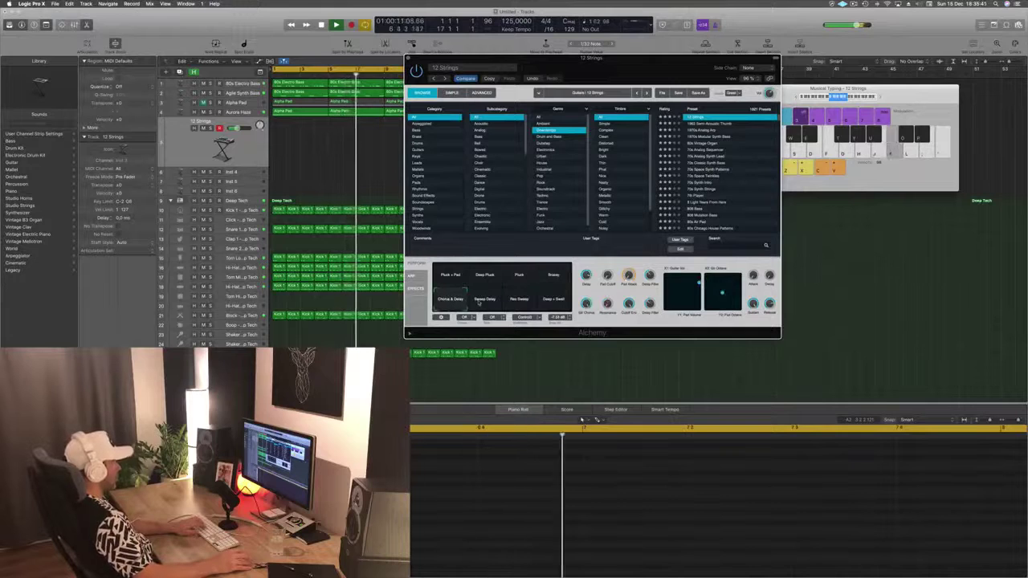
left_click(482, 299)
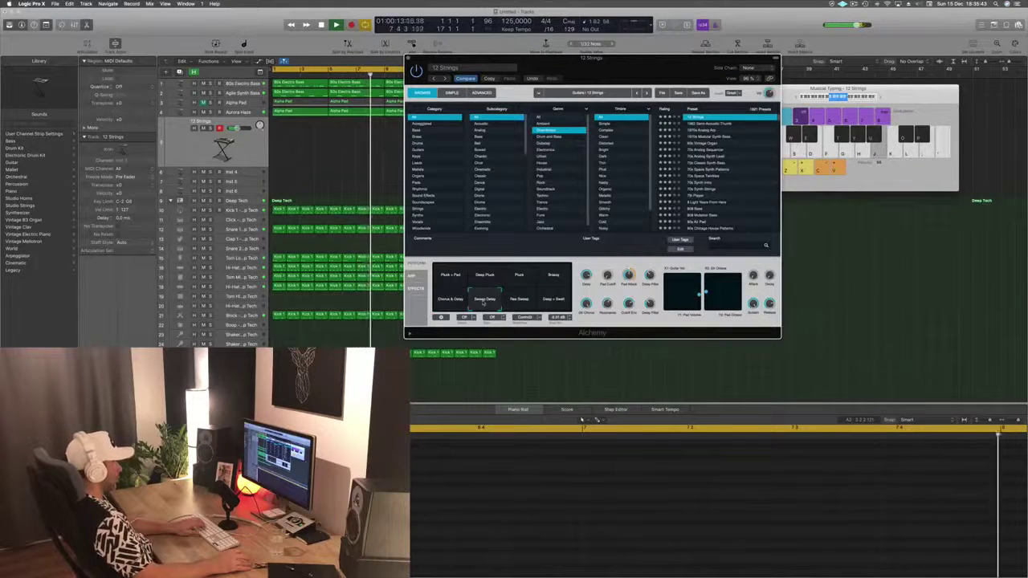
left_click(521, 301)
left_click(556, 300)
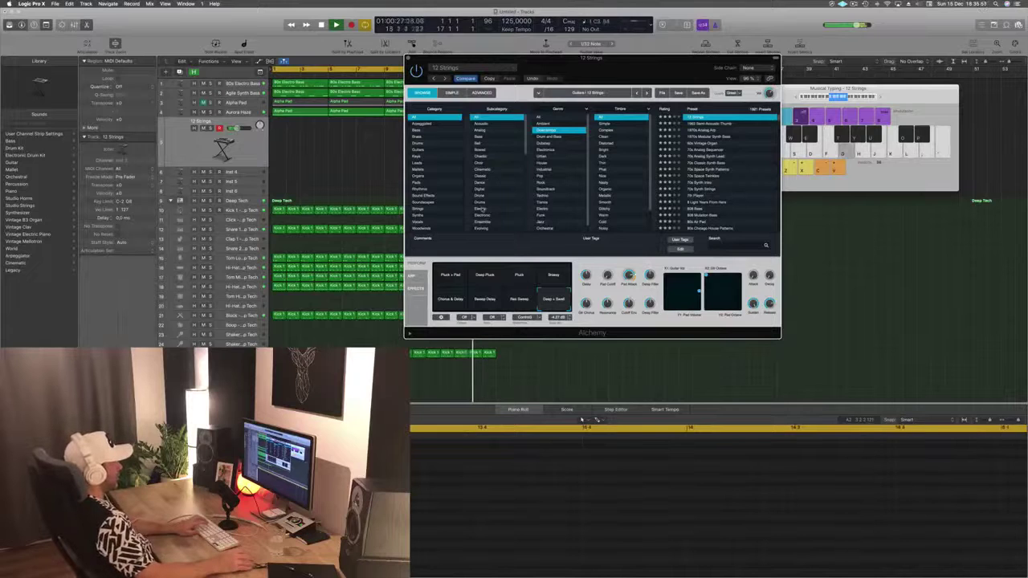
Step: Filter the Alchemy presets by the Techno genre, audition 70s Synth Lead Hero and load 70s Synth Strings
left_click(558, 195)
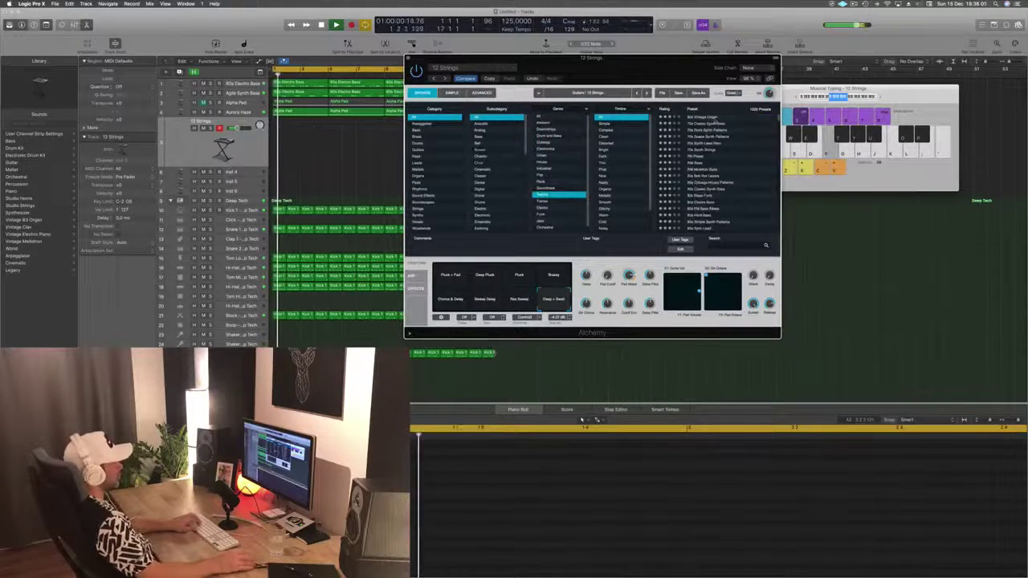
left_click(702, 144)
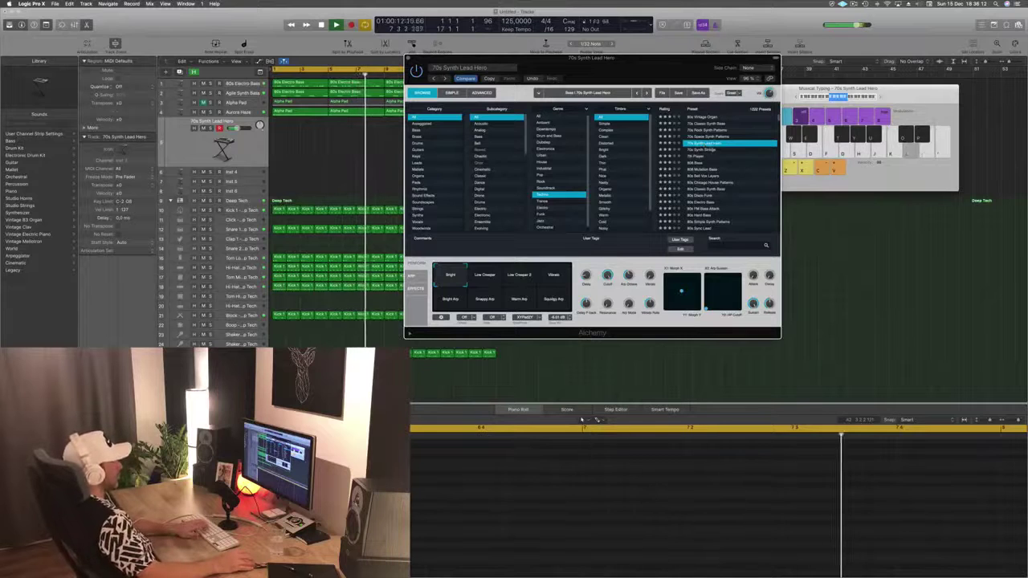
left_click(703, 150)
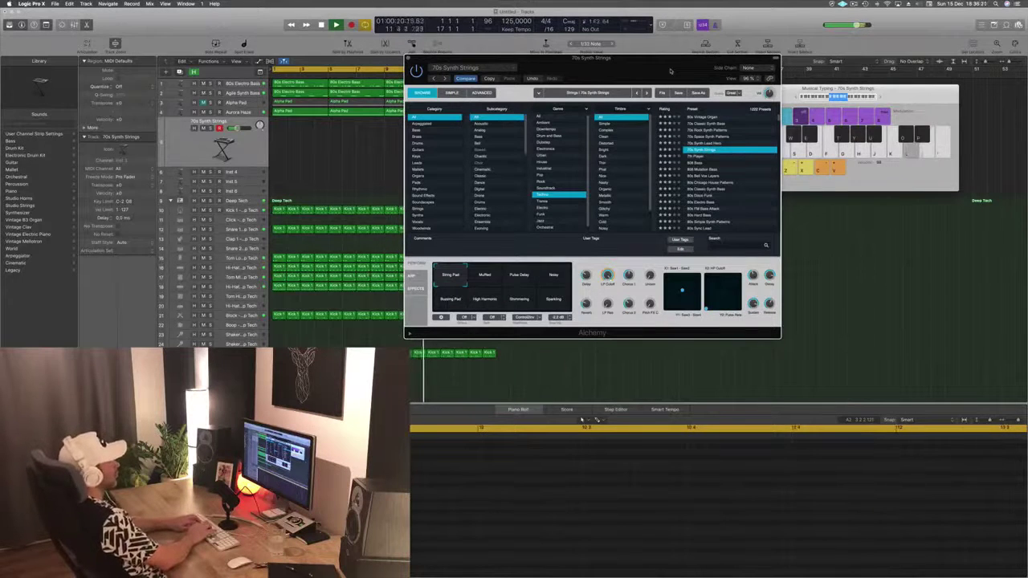
Step: Record a slow 70s Synth Strings melody of long held notes and short transitions over the cycling loop
key("r")
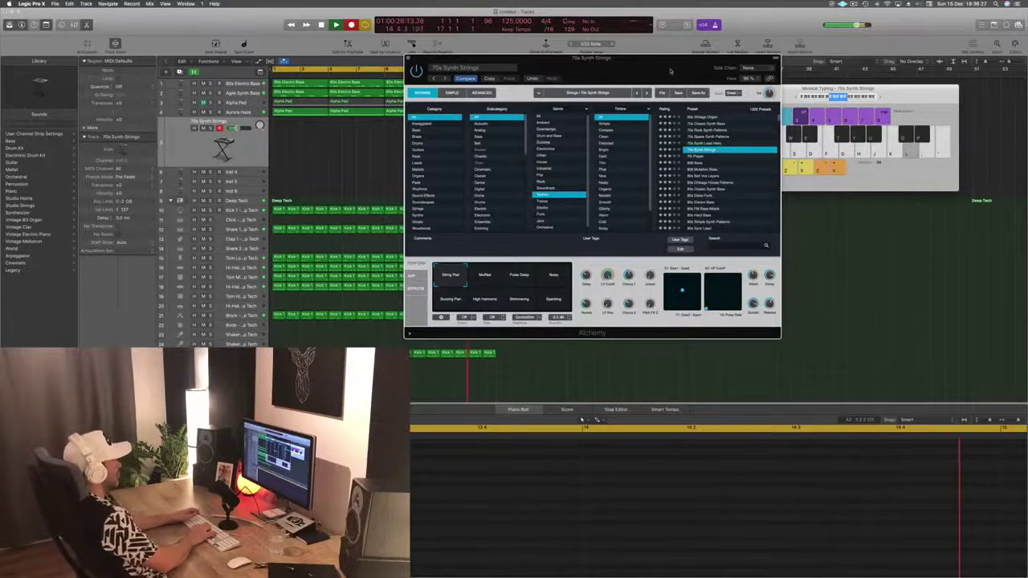
key("semicolon")
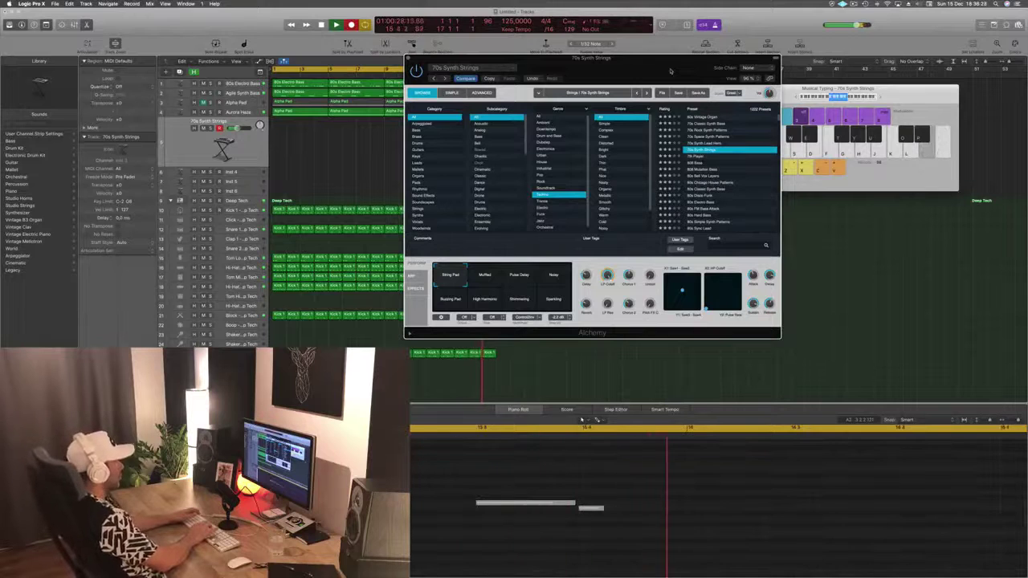
key("l")
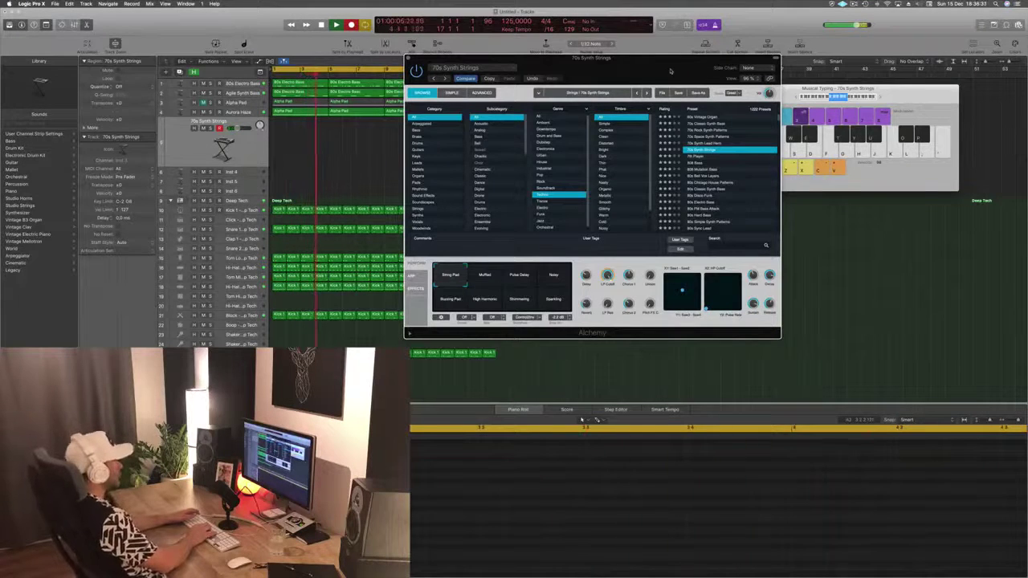
key("apostrophe")
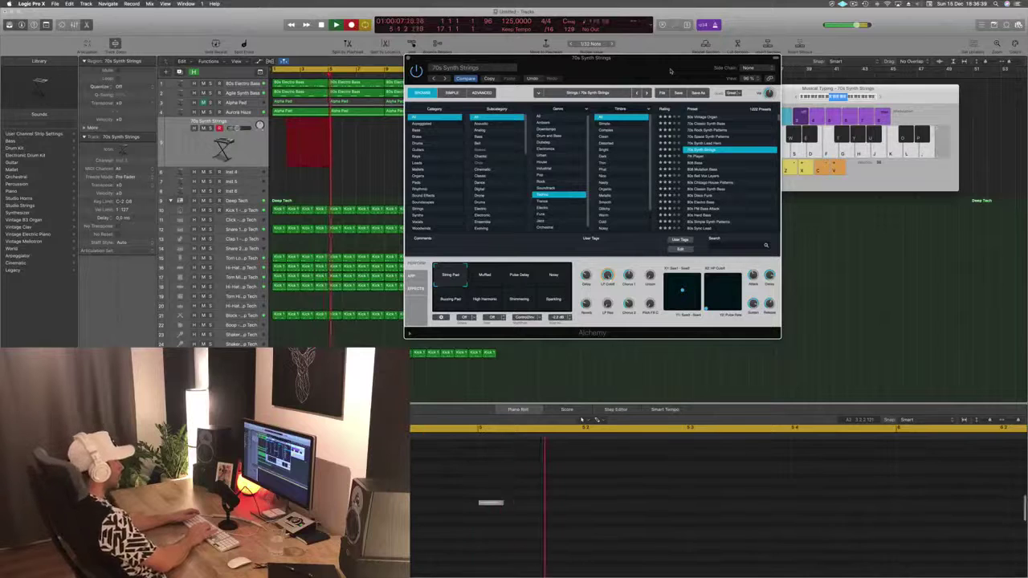
key("semicolon")
key("l")
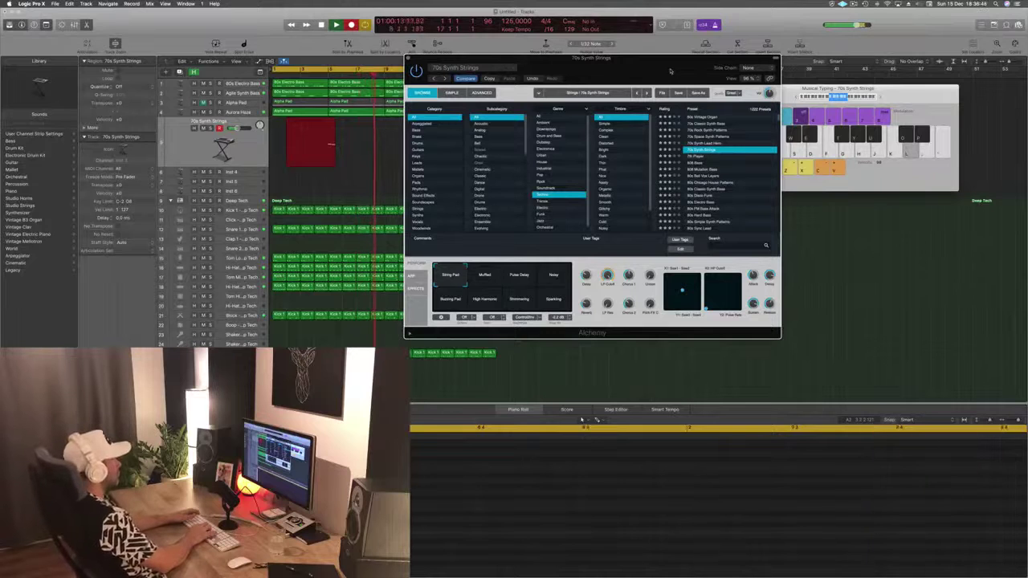
key("semicolon")
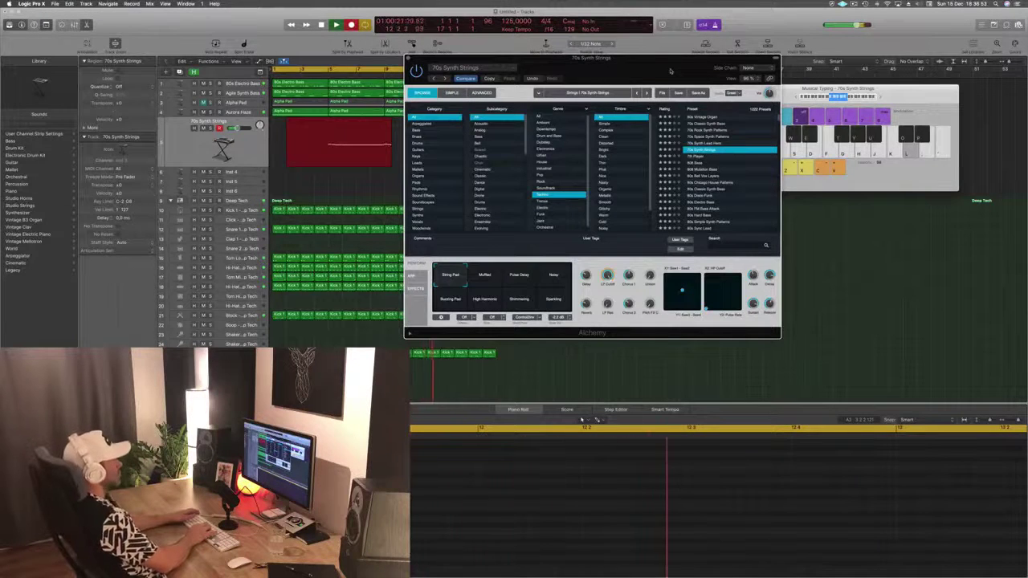
key("apostrophe")
key("semicolon")
key("l")
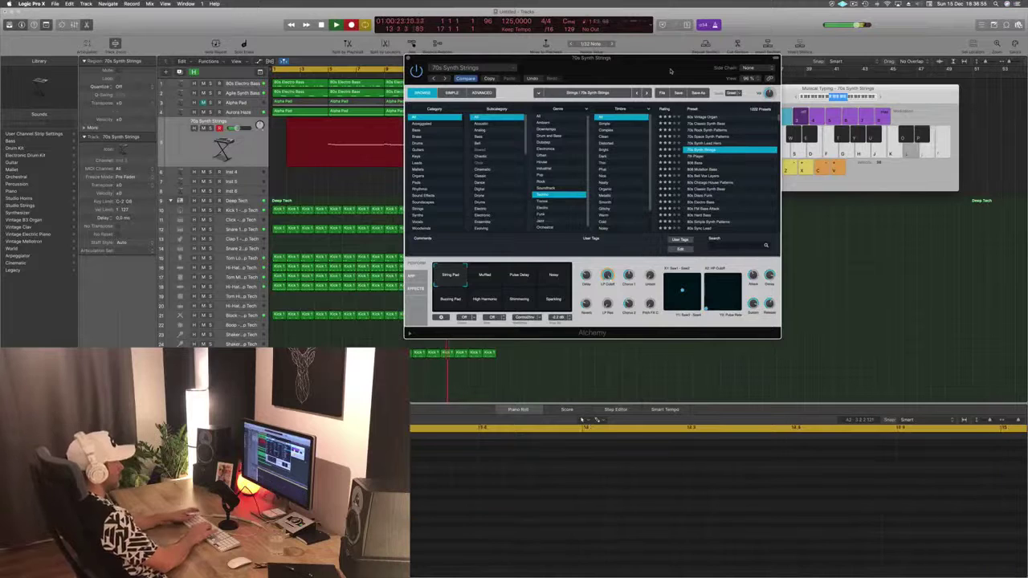
key("apostrophe")
key("semicolon")
key("l")
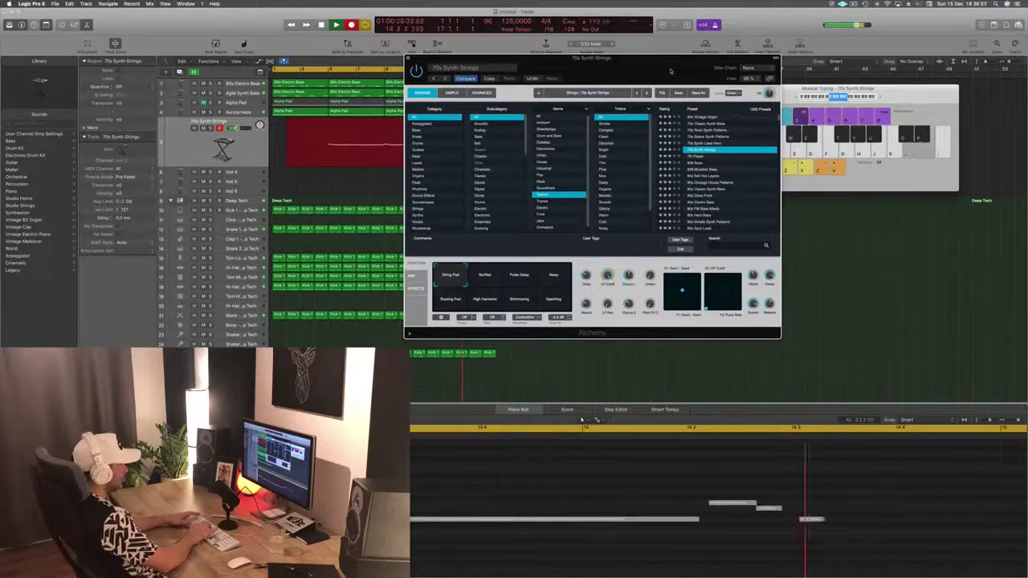
key("space")
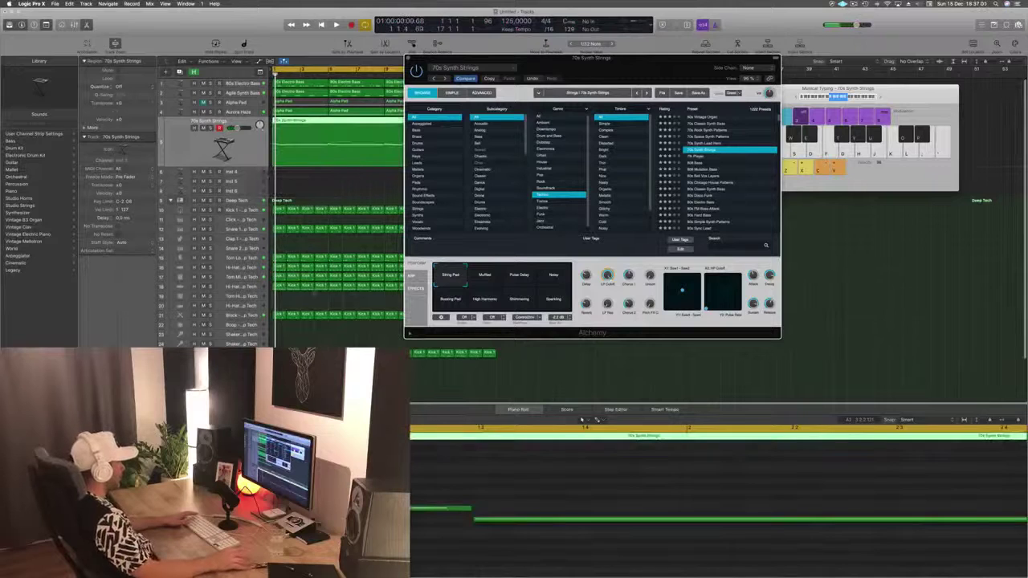
Step: Play back the recorded 70s Synth Strings region and split it at bar 5, splitting the notes that cross the split point
key("space")
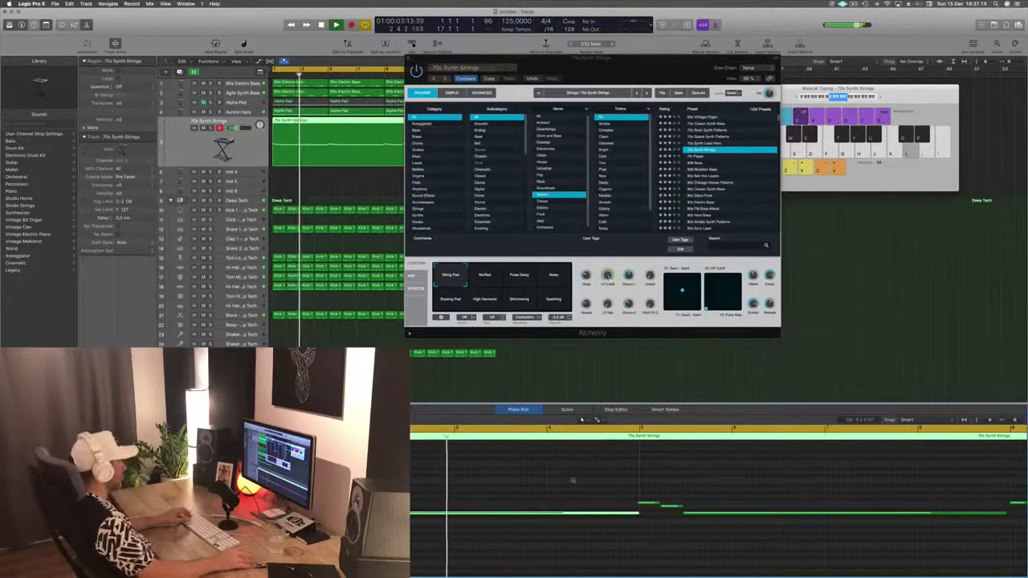
double_click(328, 138)
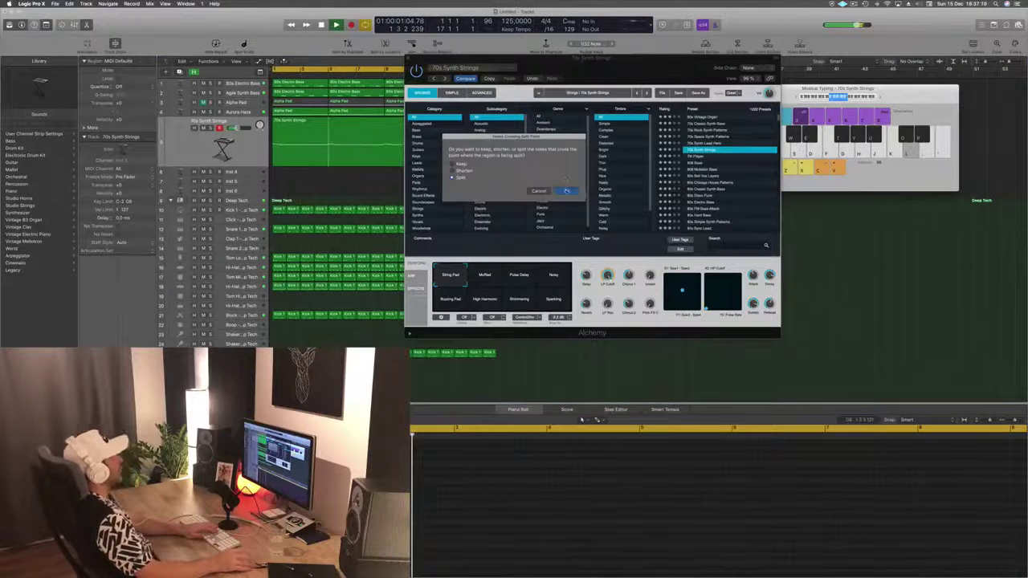
key("Return")
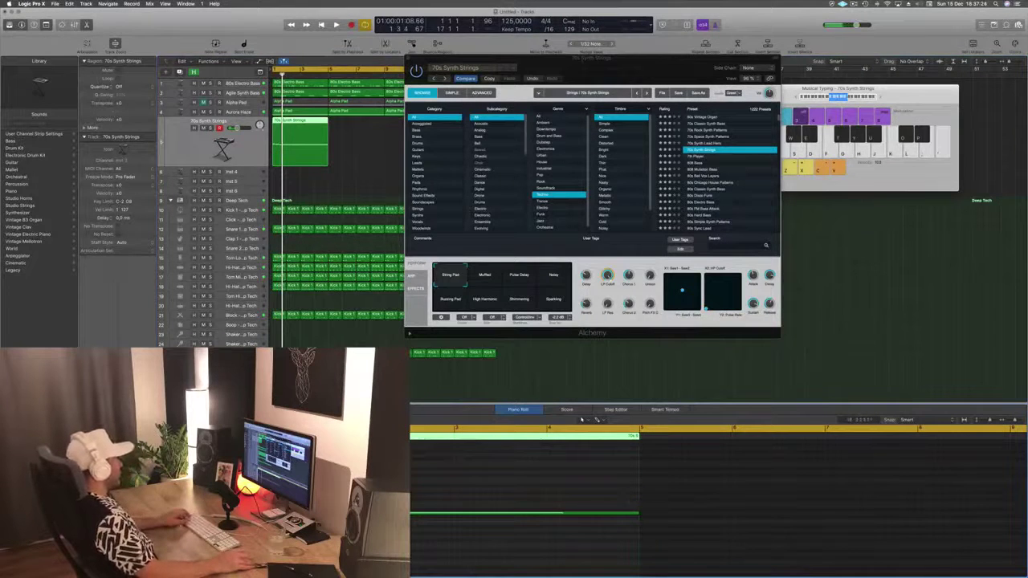
Step: Replace the rest of the recording with copies of the first four-bar 70s Synth Strings region up to bar 17
left_click_drag(295, 122, 354, 134)
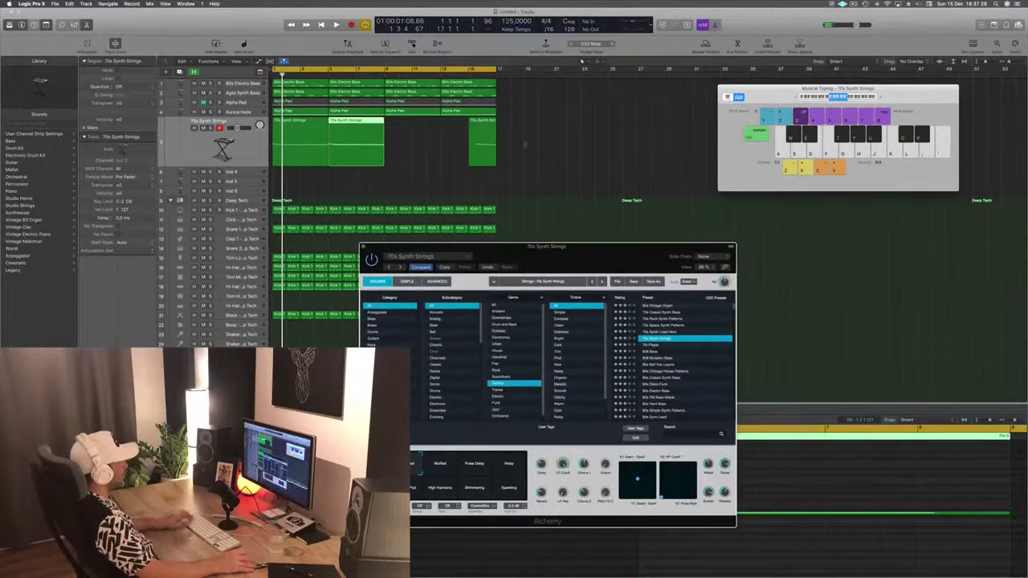
left_click(480, 146)
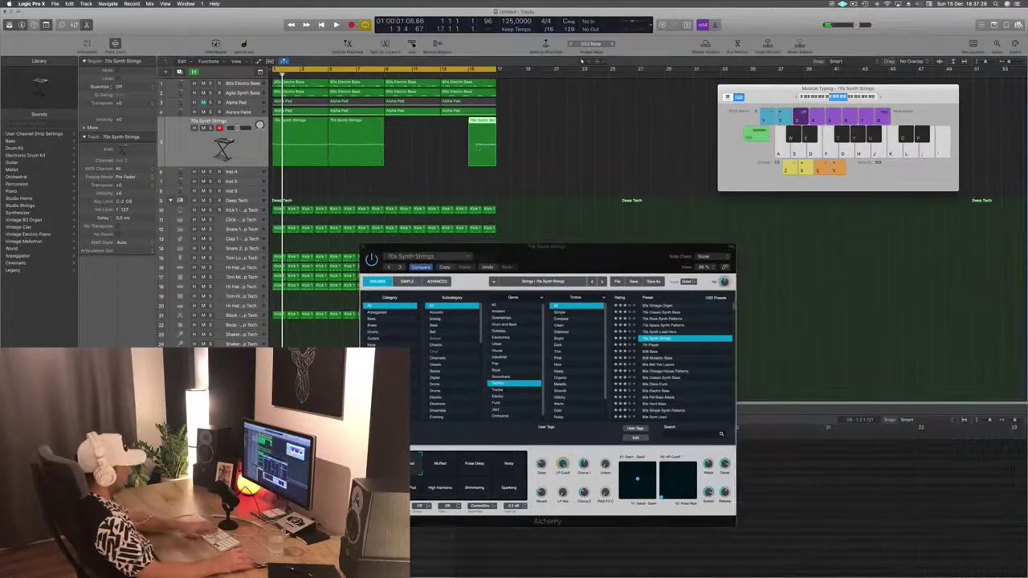
left_click_drag(359, 130, 468, 131)
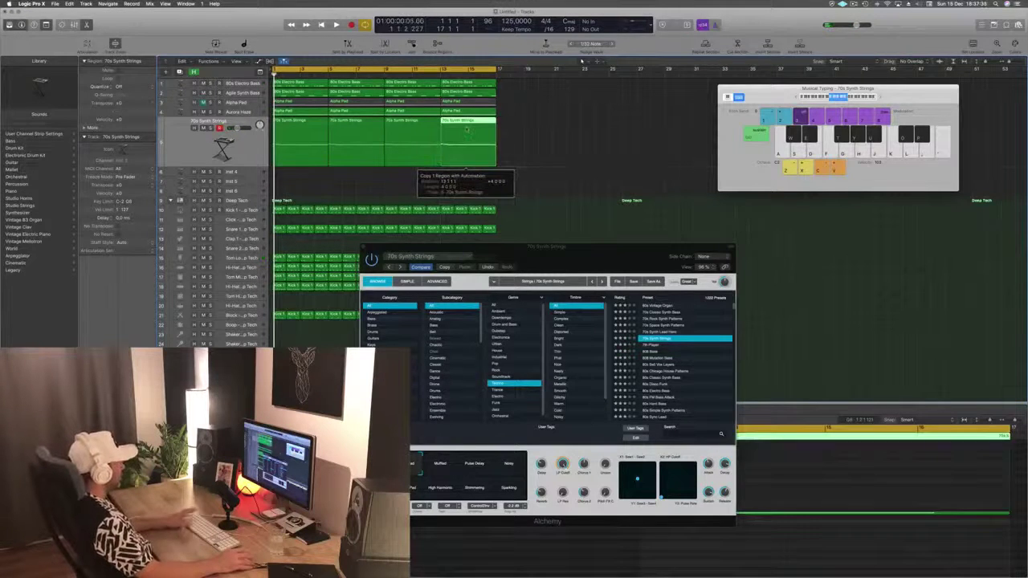
Step: Audition the Muffled, Pulse Delay, Noisy, Buzzing Pad, High Harmonic, Shimmering and Sparkling variations of 70s Synth Strings during playback and return to String Pad
key("space")
left_click_drag(534, 263, 522, 174)
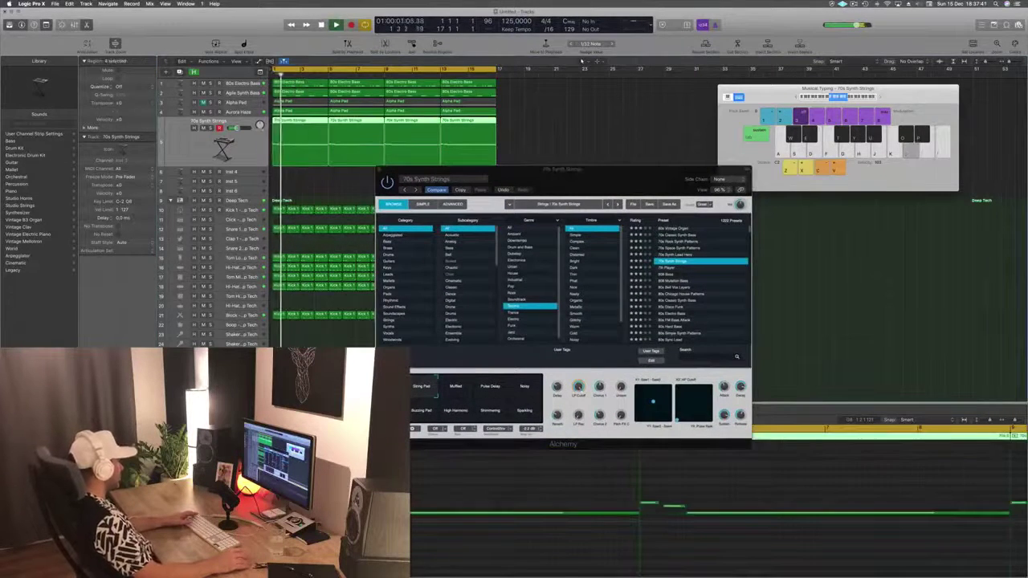
left_click(457, 389)
left_click(491, 387)
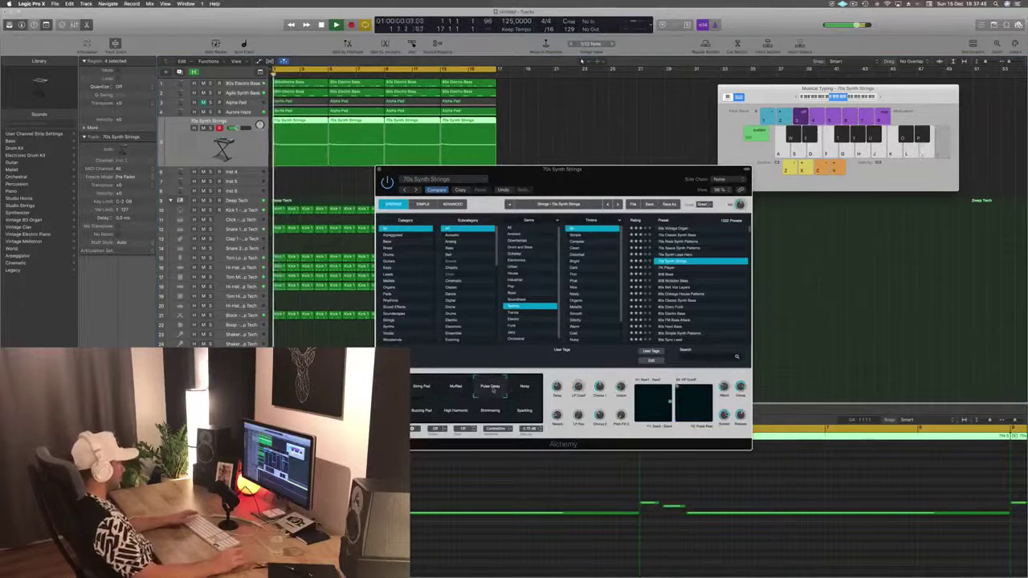
left_click(524, 390)
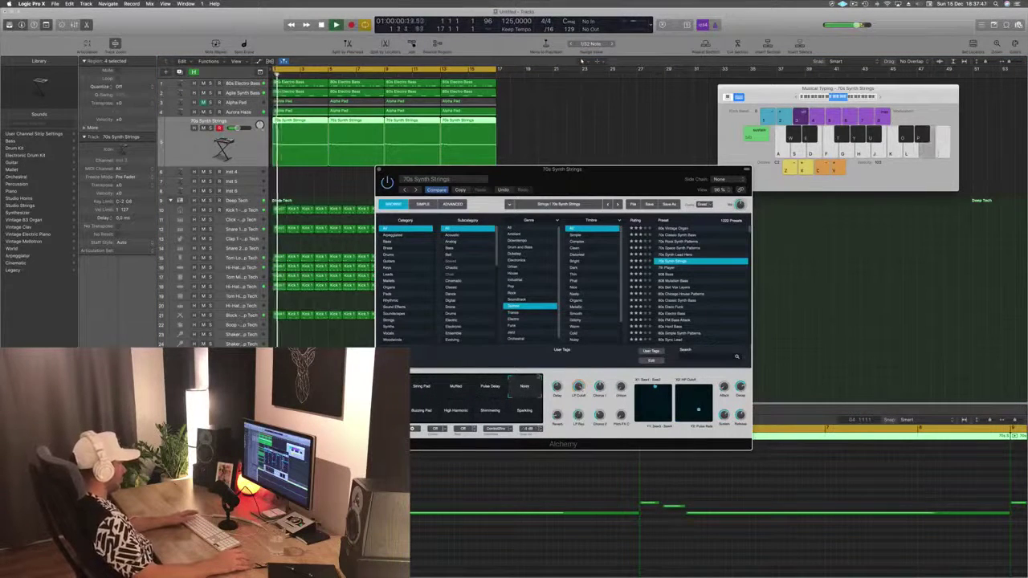
left_click(421, 411)
left_click(447, 408)
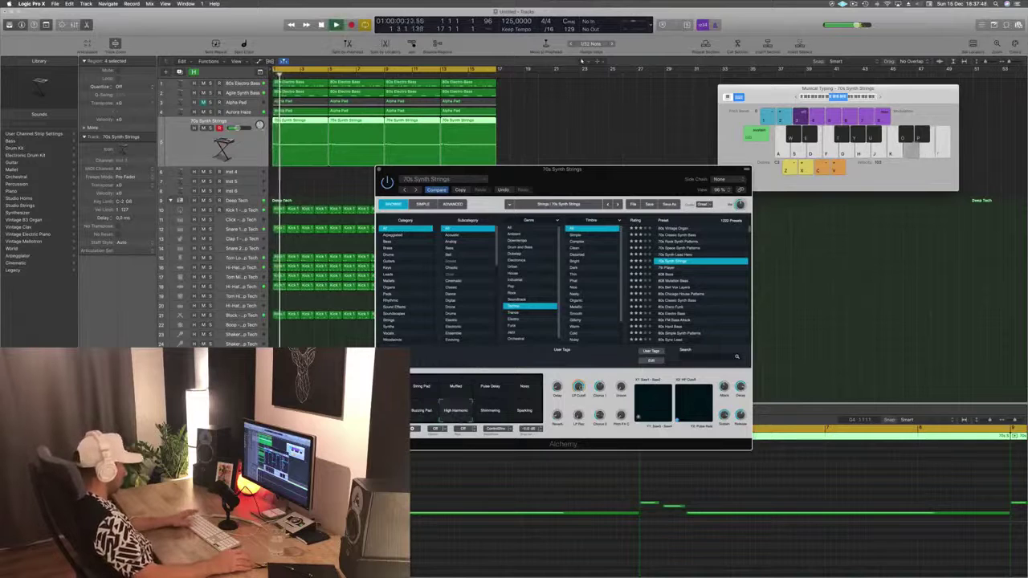
left_click(491, 411)
left_click(524, 411)
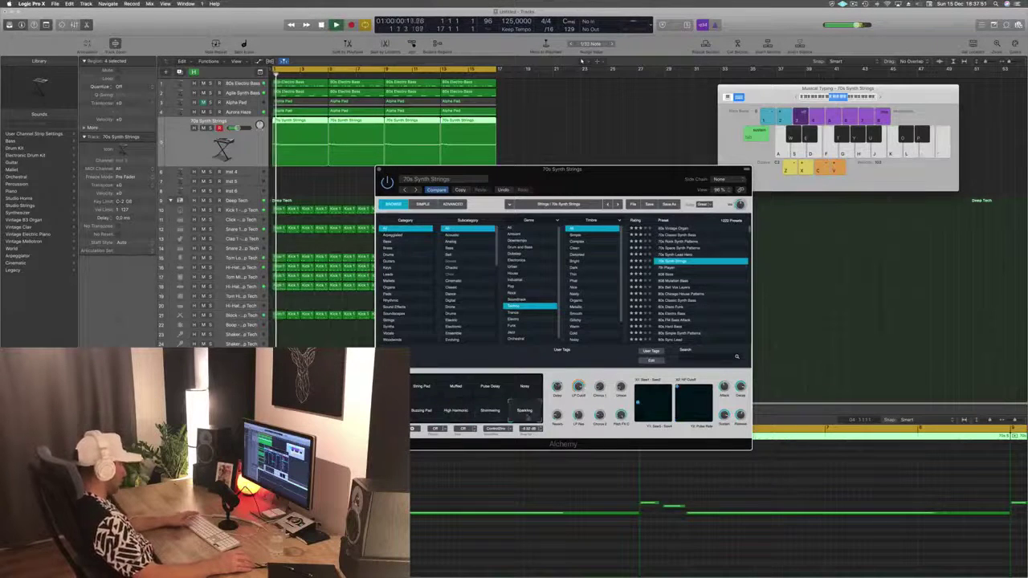
left_click(419, 384)
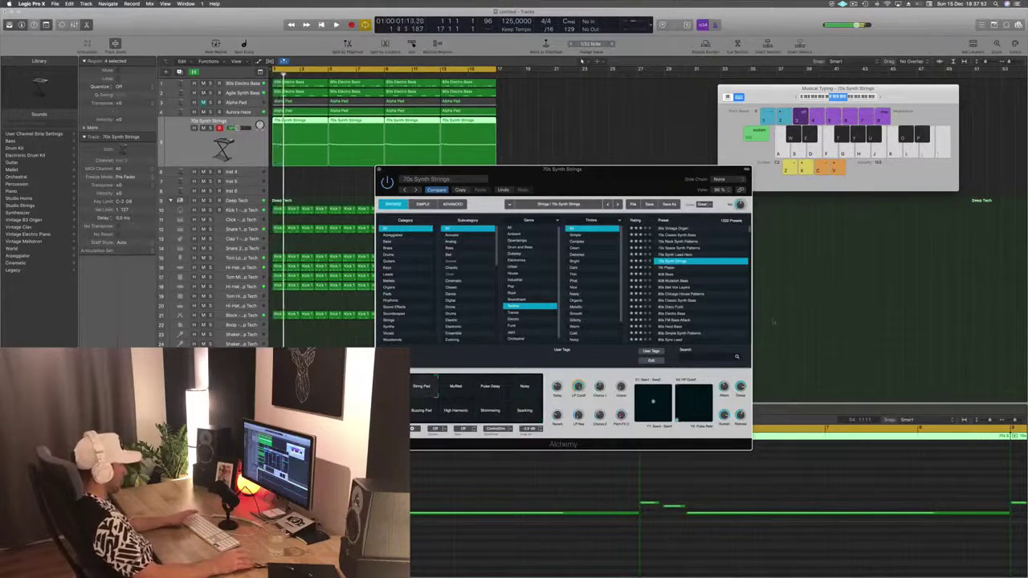
Step: Try the 7th Player preset, restore 70s Synth Strings and move the Alchemy window off the recorded regions
left_click(670, 268)
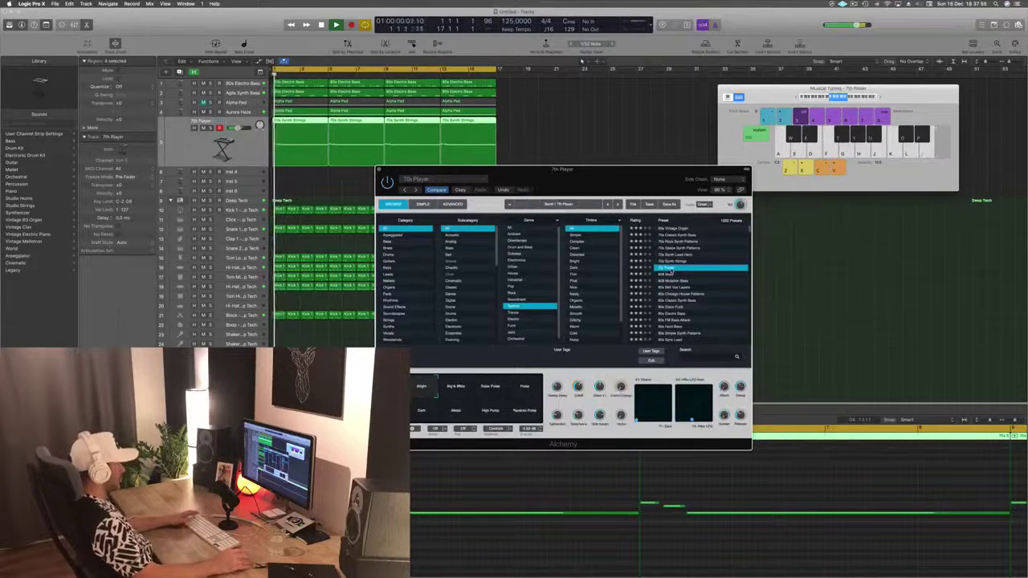
left_click(678, 262)
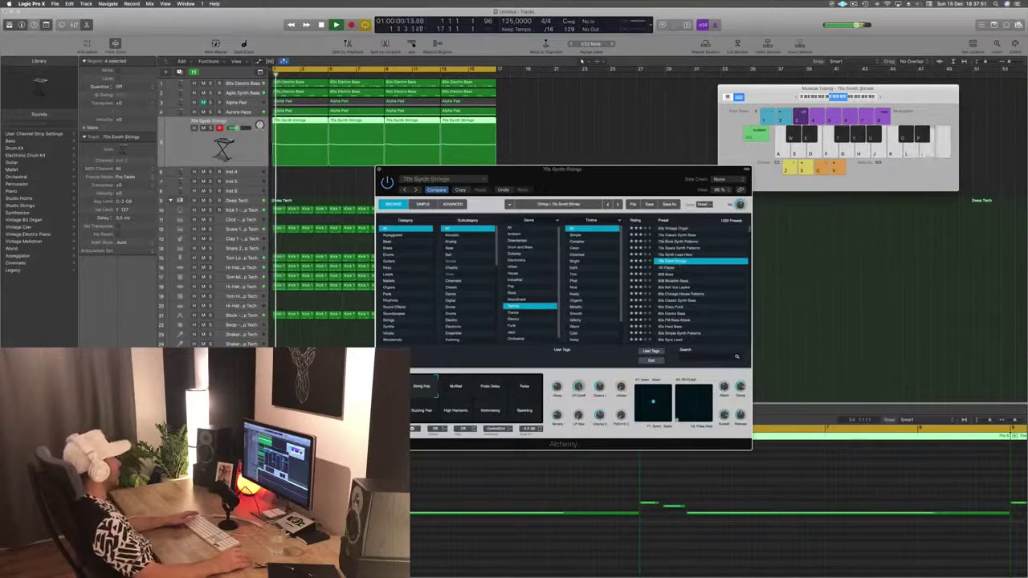
left_click_drag(648, 169, 845, 110)
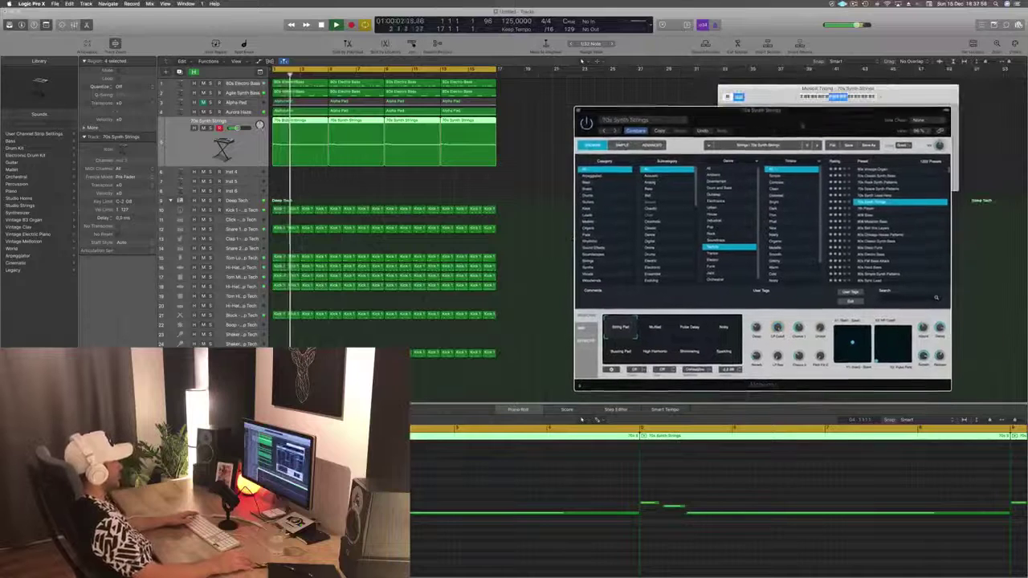
left_click(200, 149)
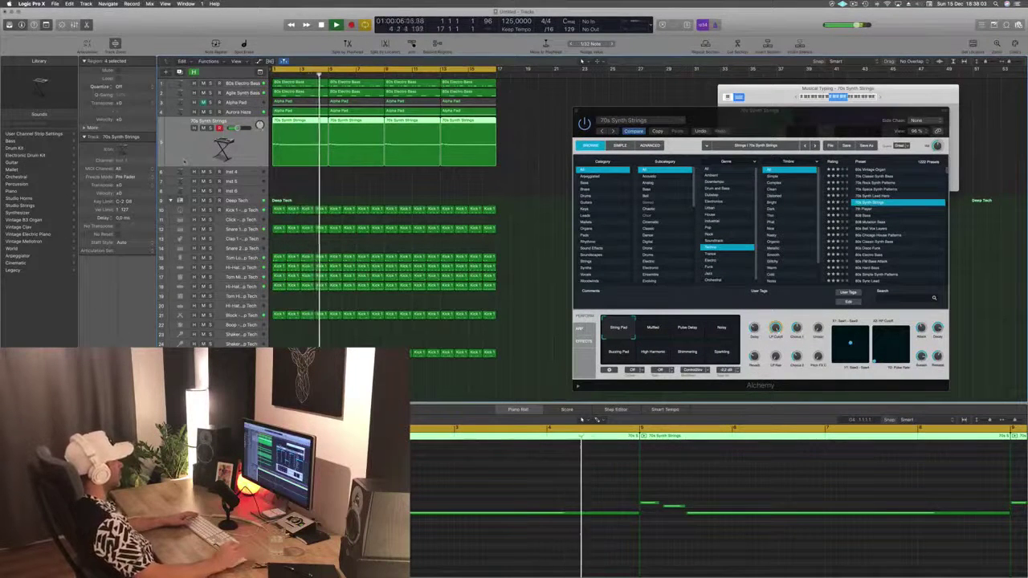
key("Down")
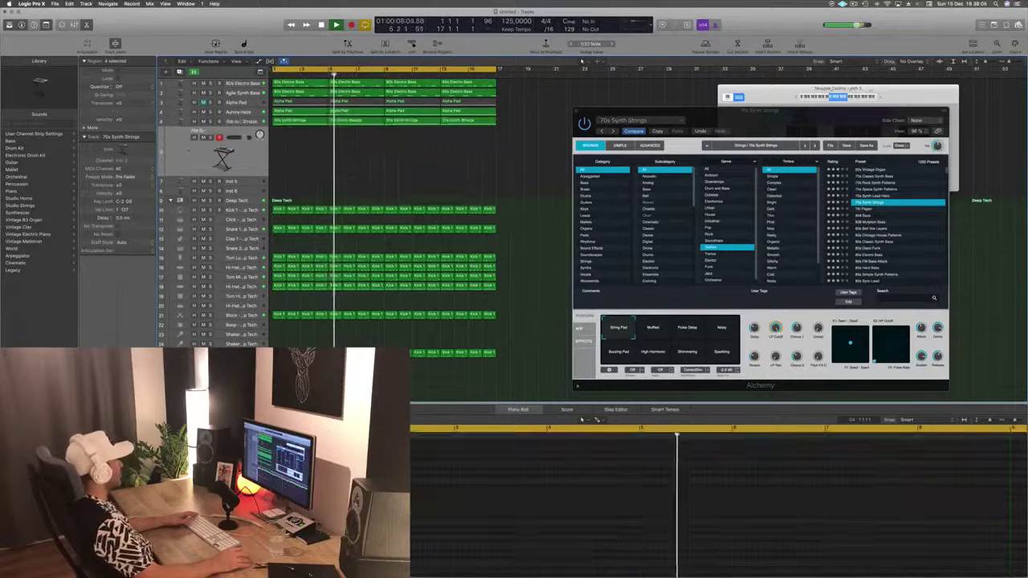
key("Up")
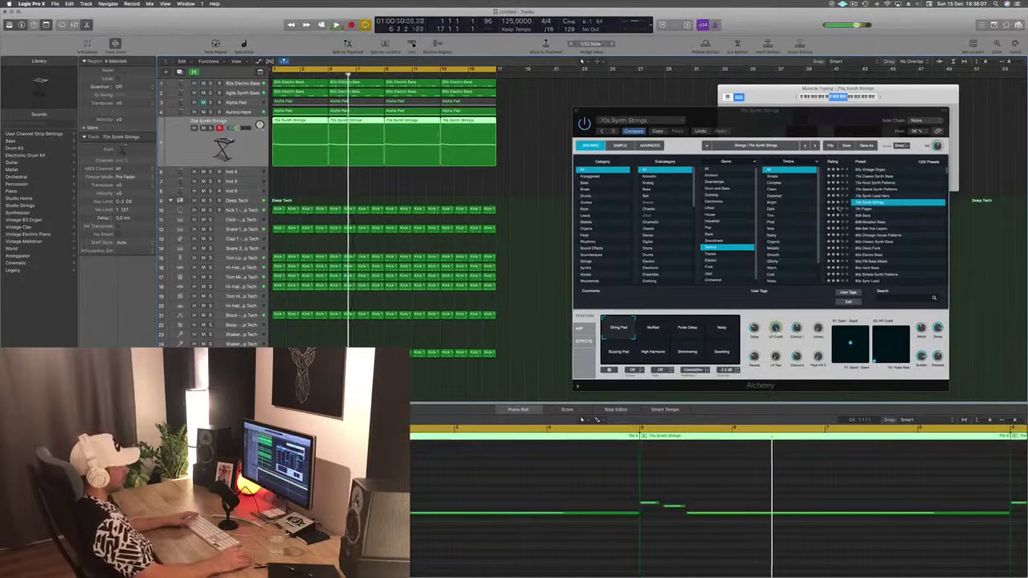
Step: Audition the Techno presets 80s Hard Bass, 80s Drama Keys, Abstract Electric Piano and Acid Trance Pattern on the looping strings melody
key("Return")
scroll(881, 233, "down", 3)
left_click(882, 239)
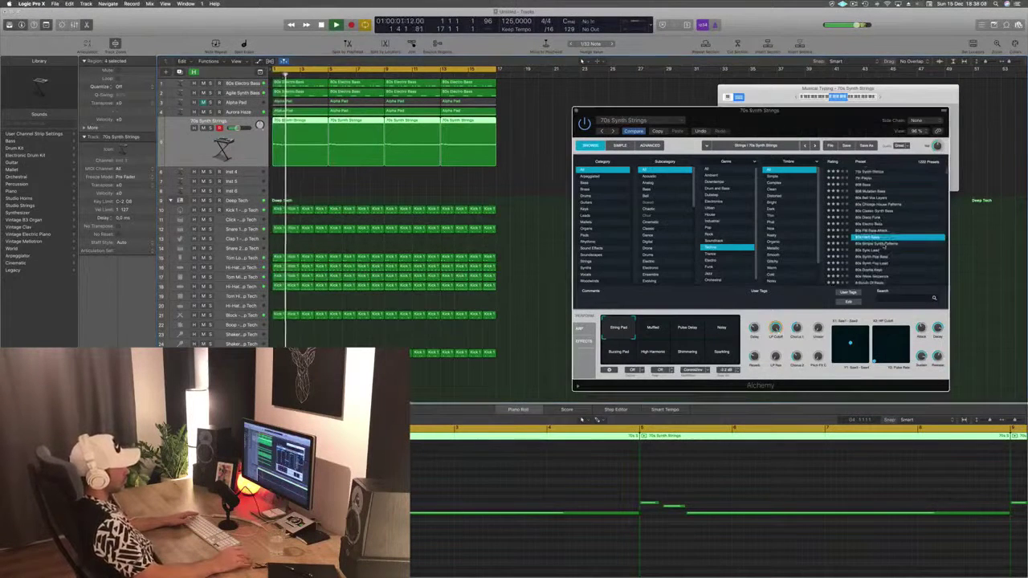
key("space")
scroll(884, 245, "down", 2)
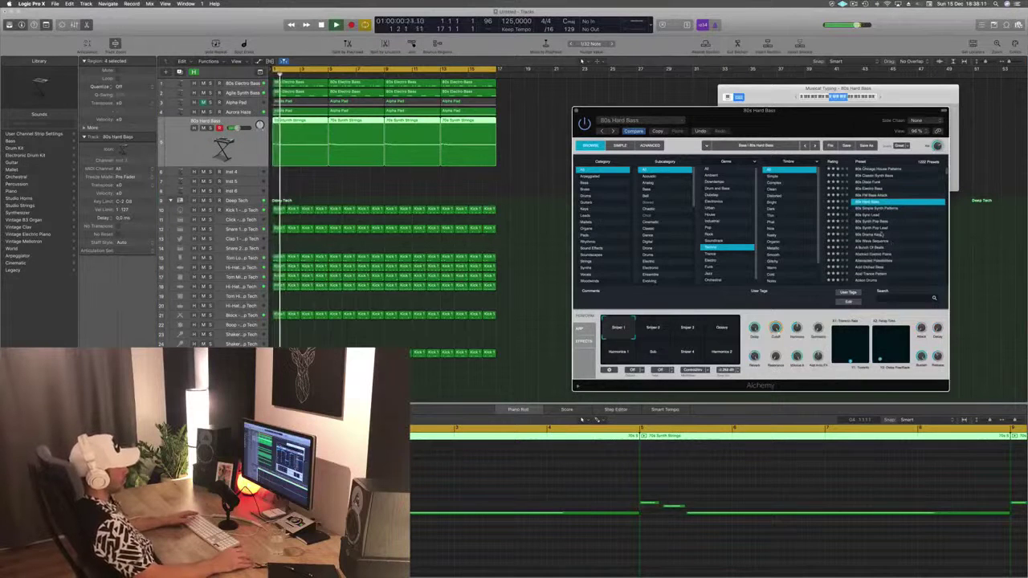
left_click(882, 235)
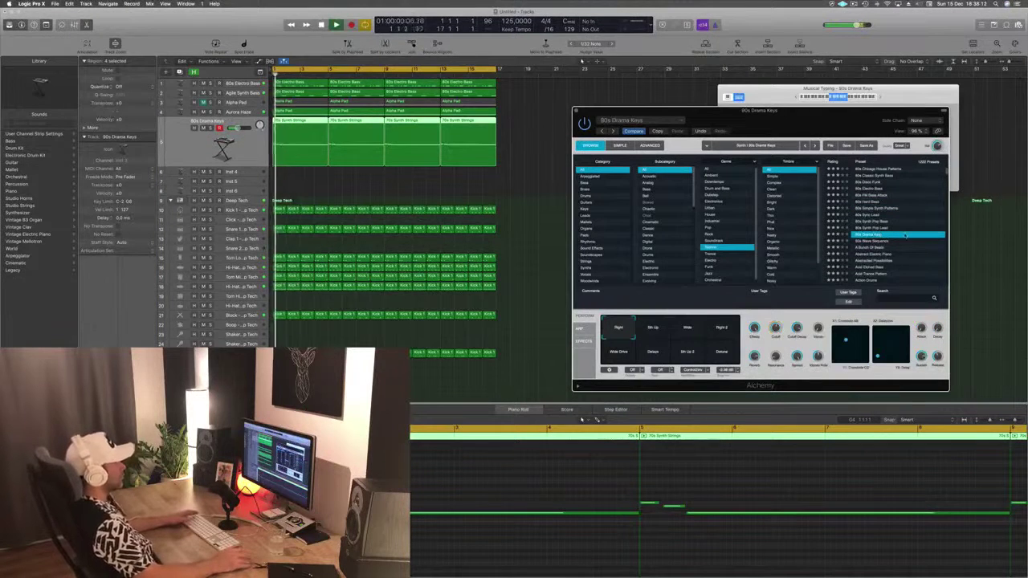
scroll(905, 235, "down", 2)
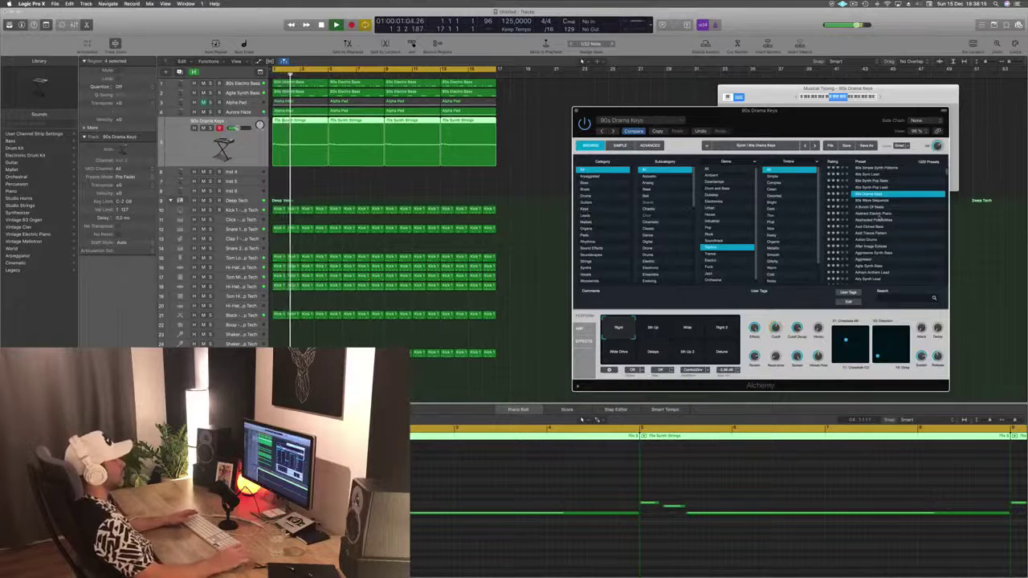
left_click(881, 214)
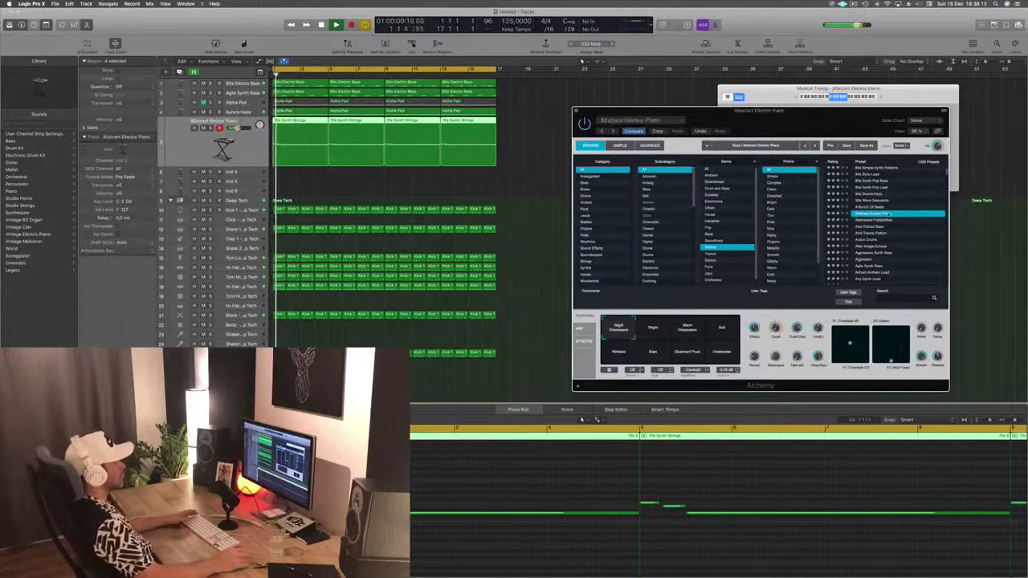
scroll(879, 210, "down", 2)
left_click(871, 193)
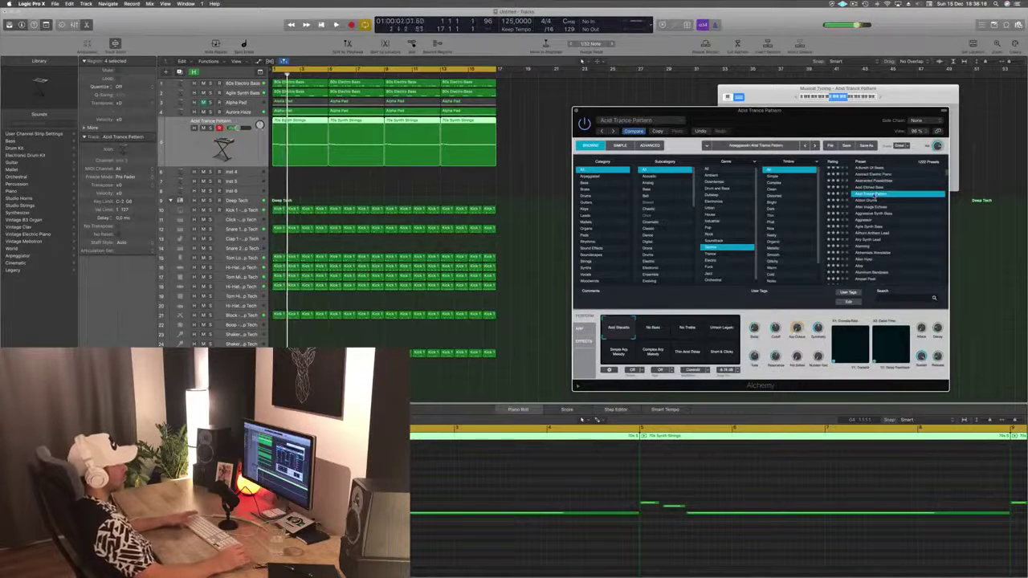
Step: Audition the Techno presets Aggressor, Alloy and Analog Bounce on the looping melody
scroll(890, 207, "down", 2)
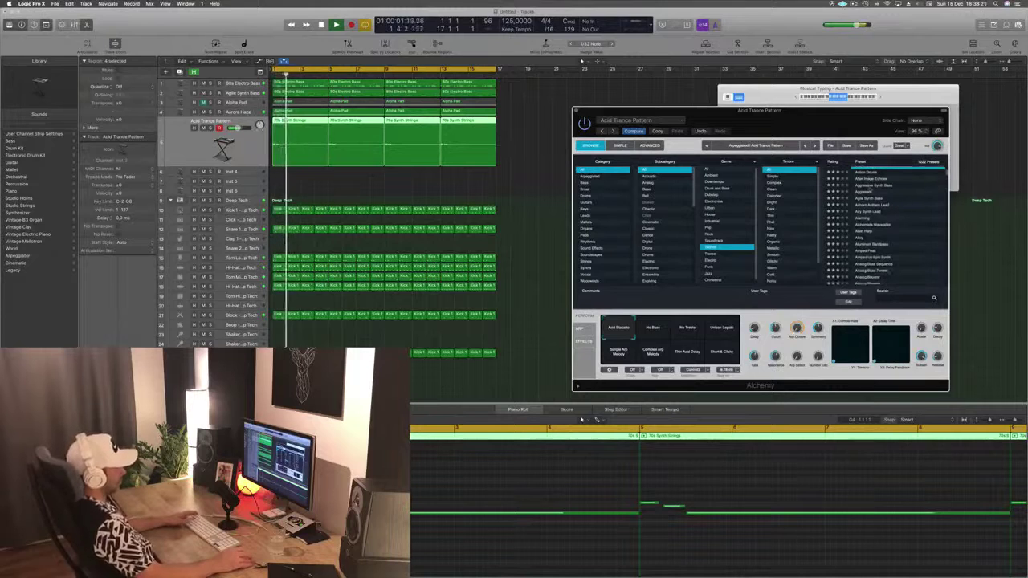
left_click(865, 192)
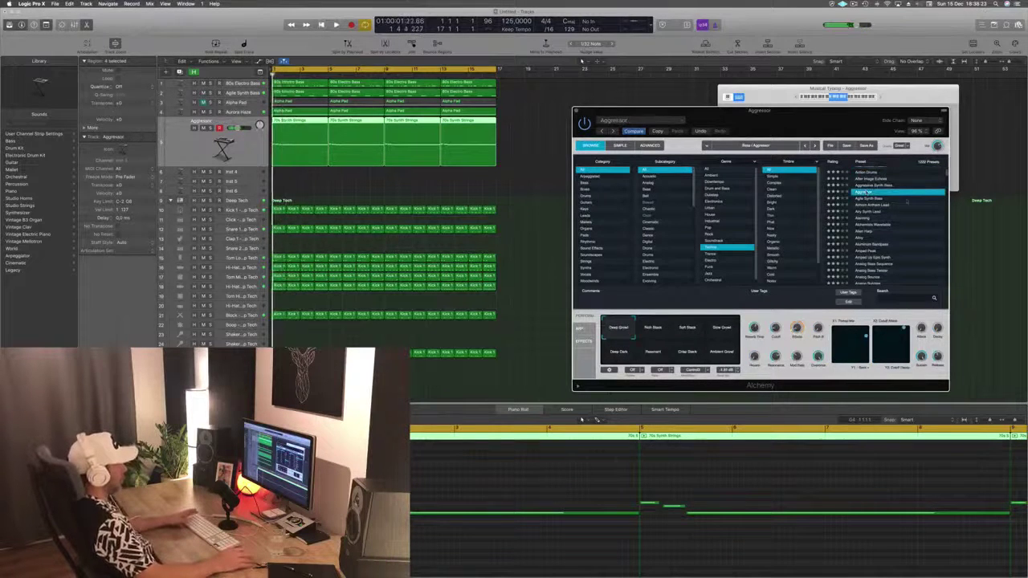
scroll(900, 219, "down", 1)
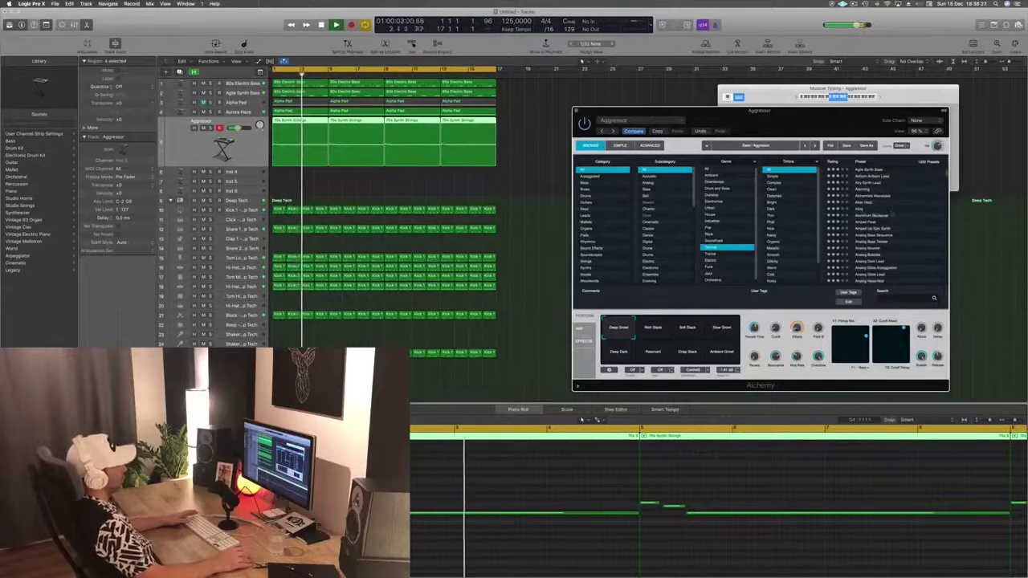
key("space")
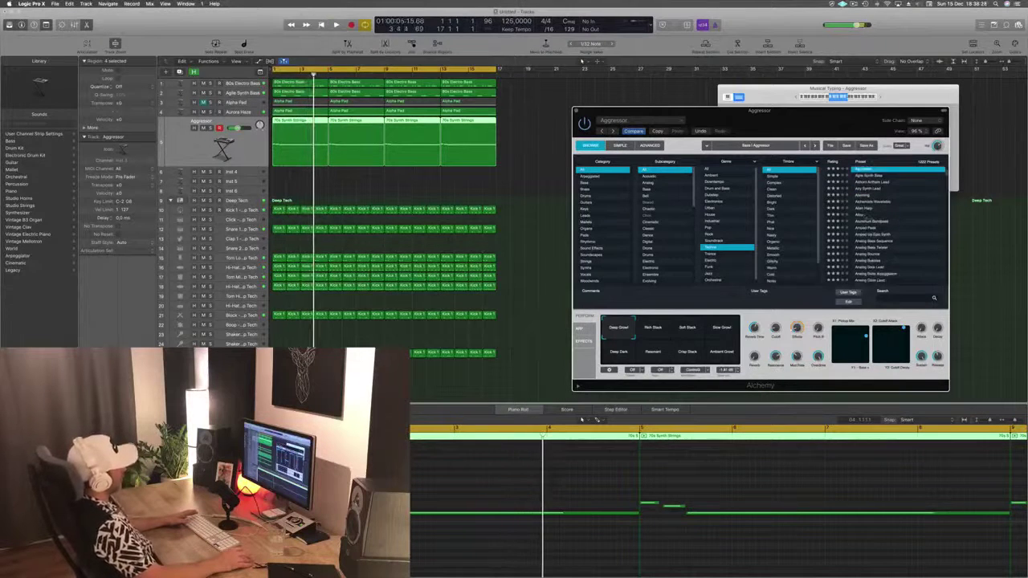
left_click(860, 215)
key("space")
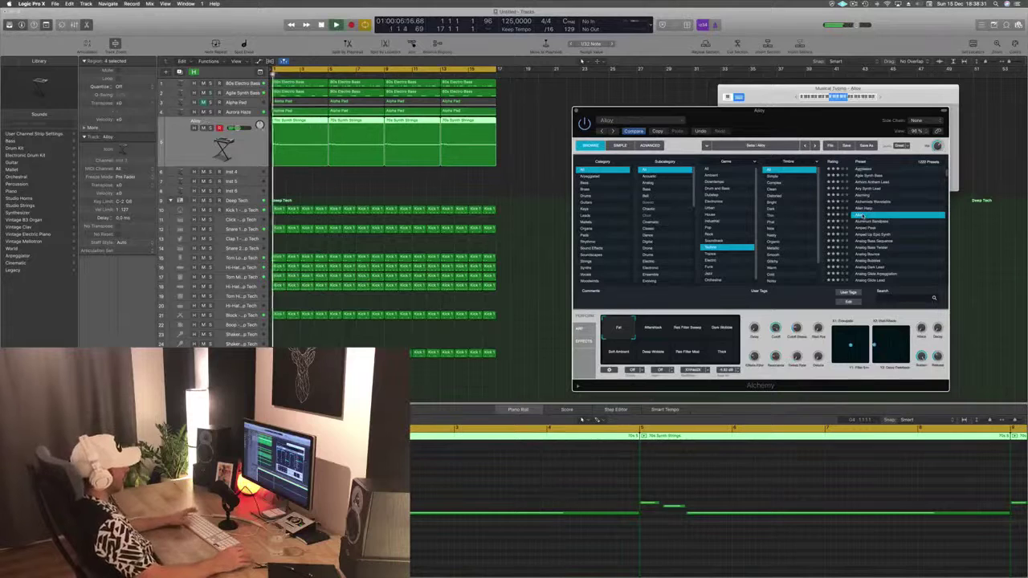
scroll(904, 231, "down", 3)
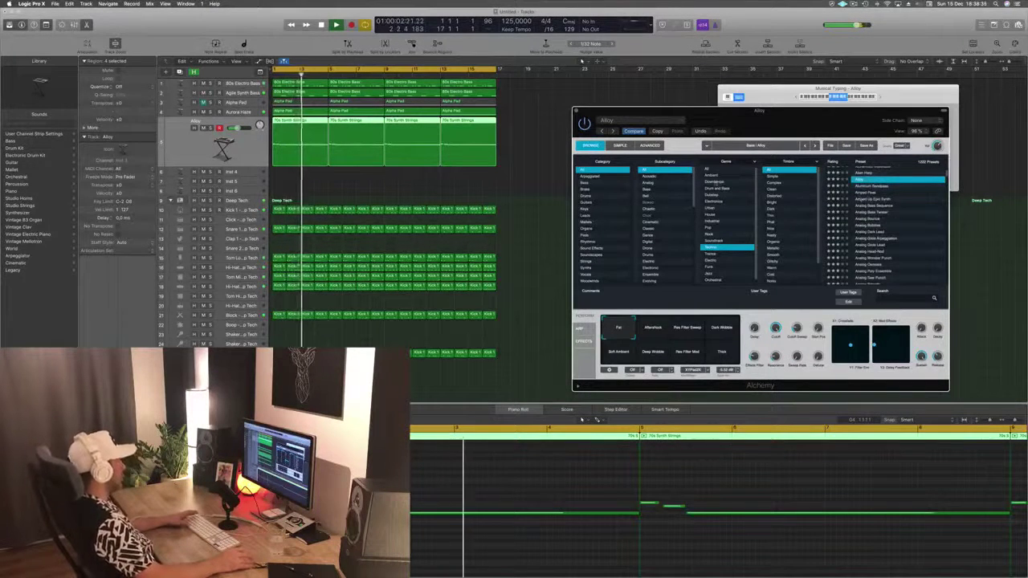
left_click(883, 218)
Step: Filter the Alchemy presets to the Brass category across all genres and audition brass presets including 80s Pop Synth Brass and Brassy and Funky
left_click(598, 190)
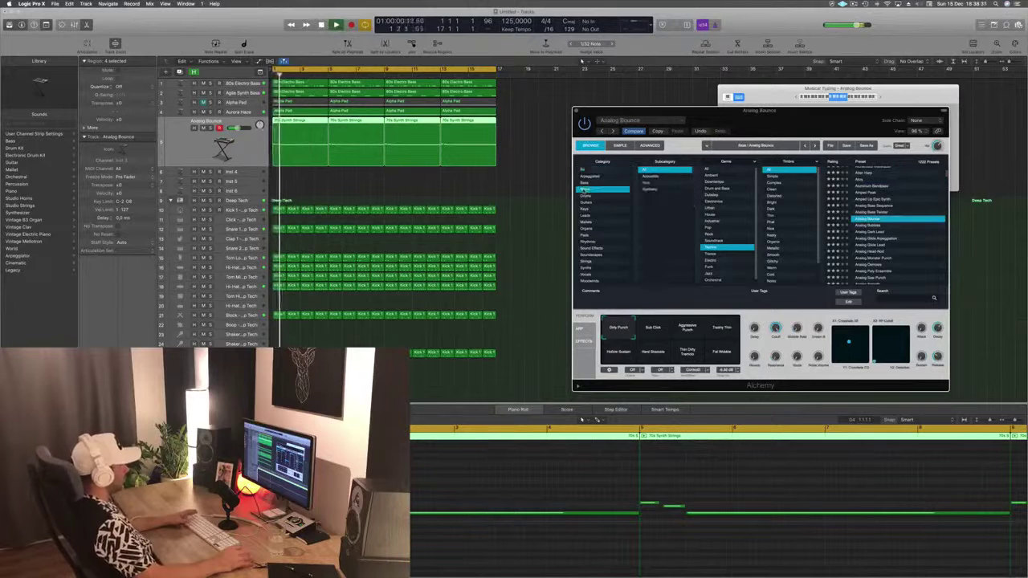
left_click(709, 170)
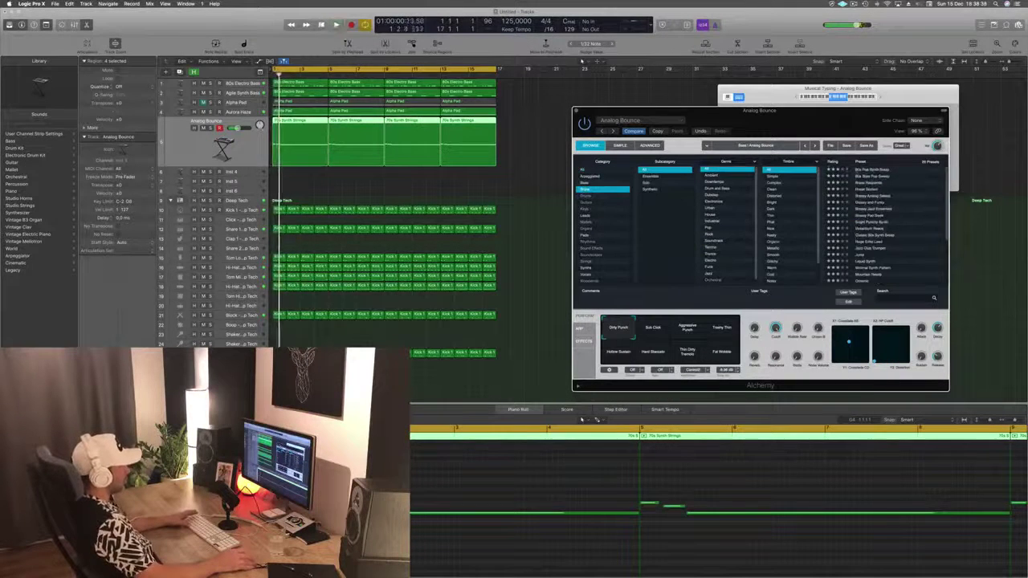
left_click(875, 170)
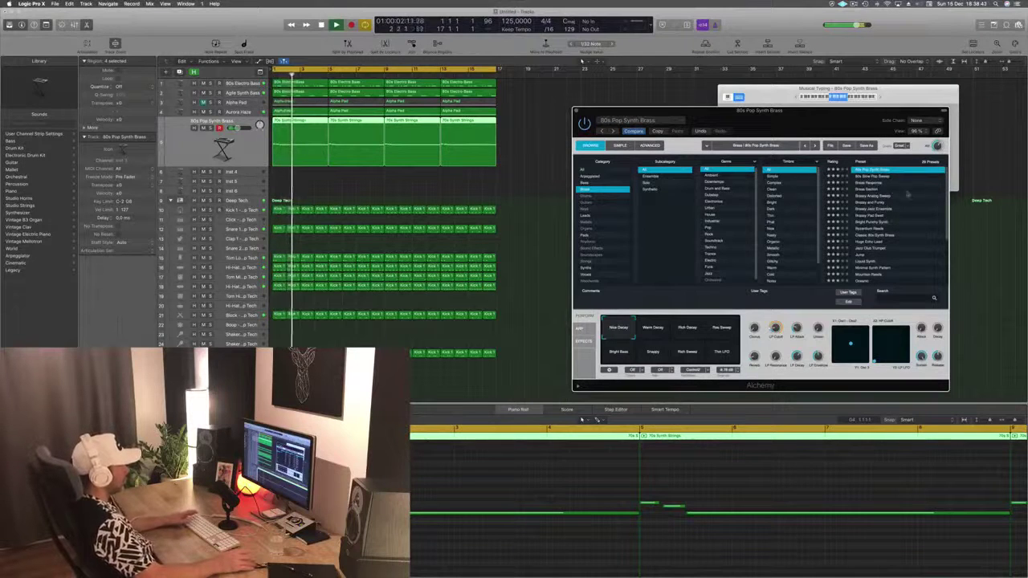
left_click(875, 195)
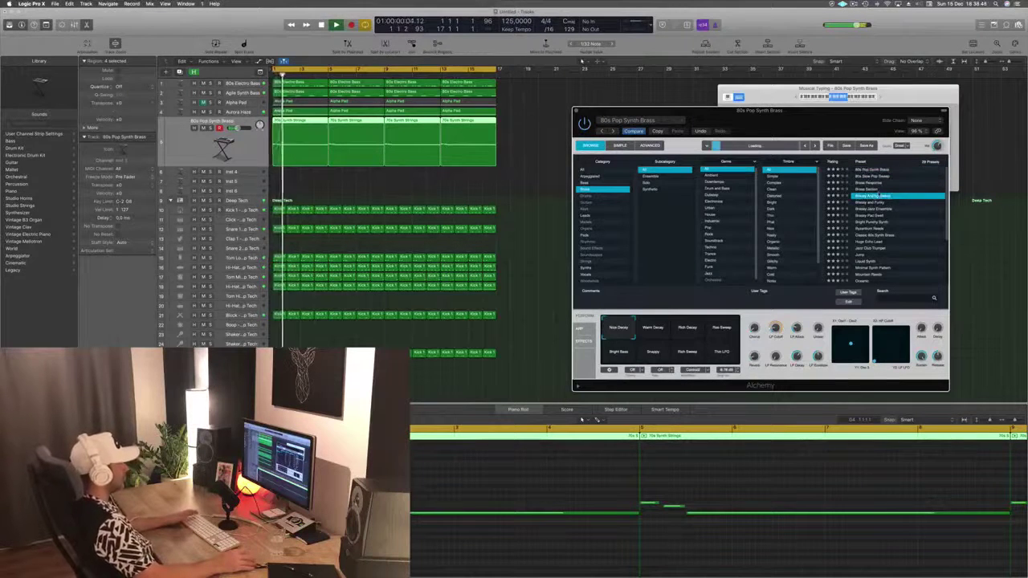
left_click(877, 202)
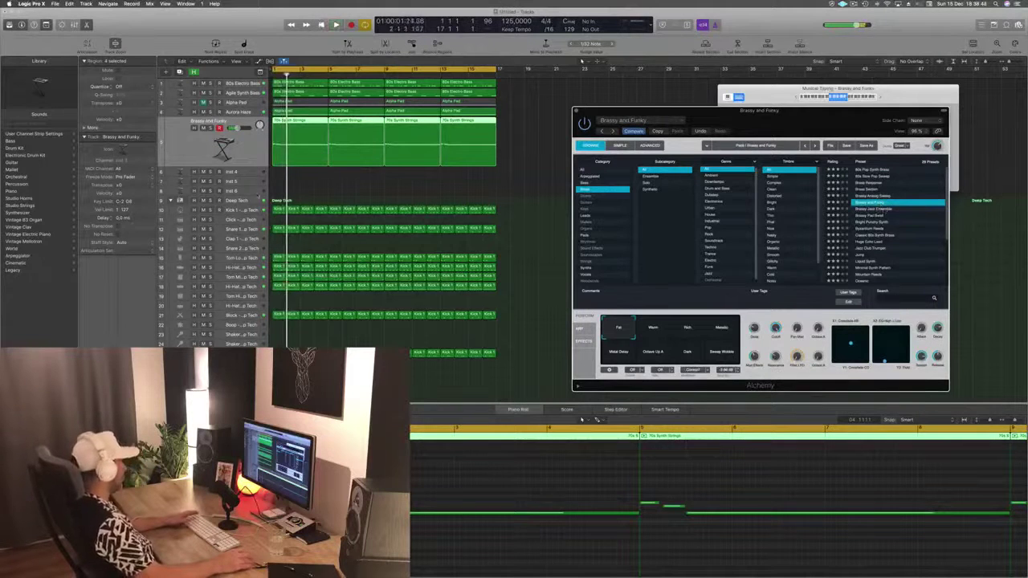
left_click(576, 111)
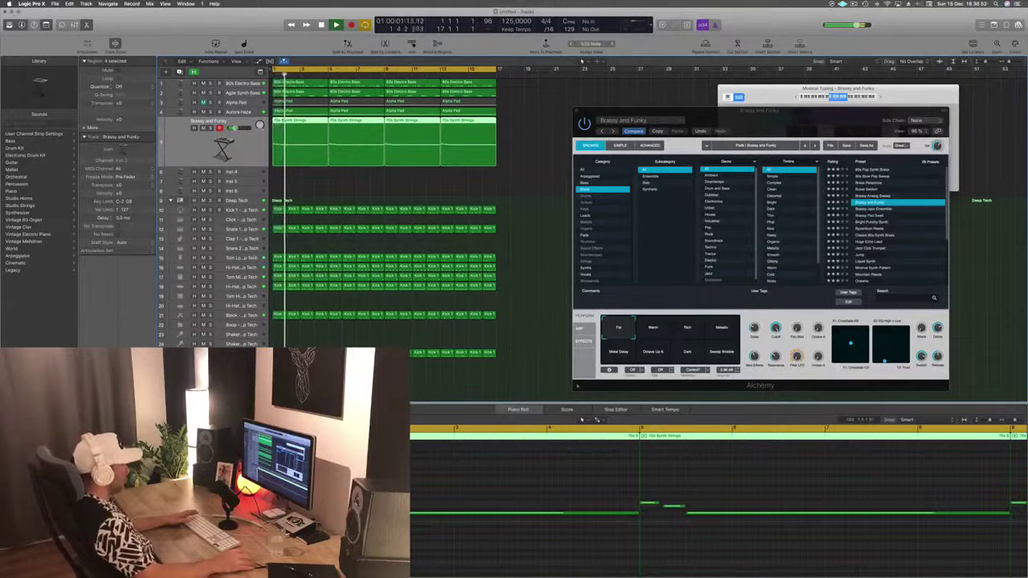
Step: Audition Brassy Pad Swell, Bright Punchy Synth, Byzantium Reeds and Classic 80s Synth Brass on the melody and load Huge Echo Lead
left_click(857, 215)
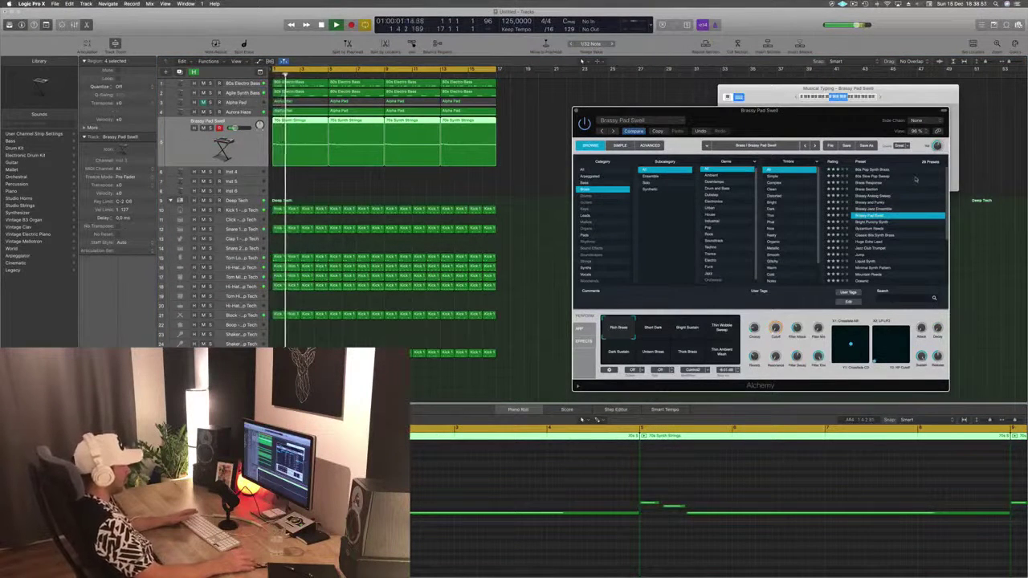
left_click(859, 221)
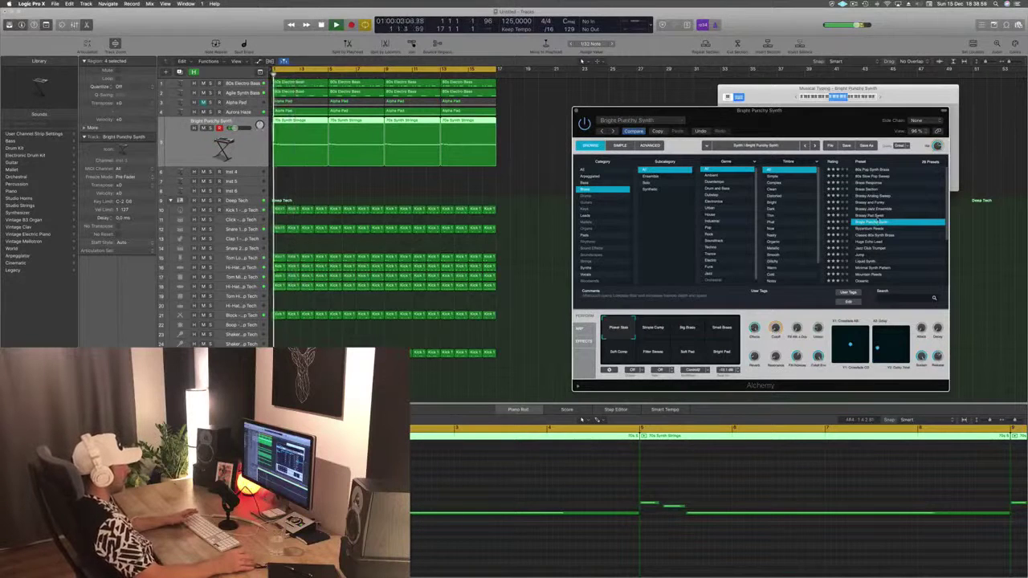
left_click(860, 228)
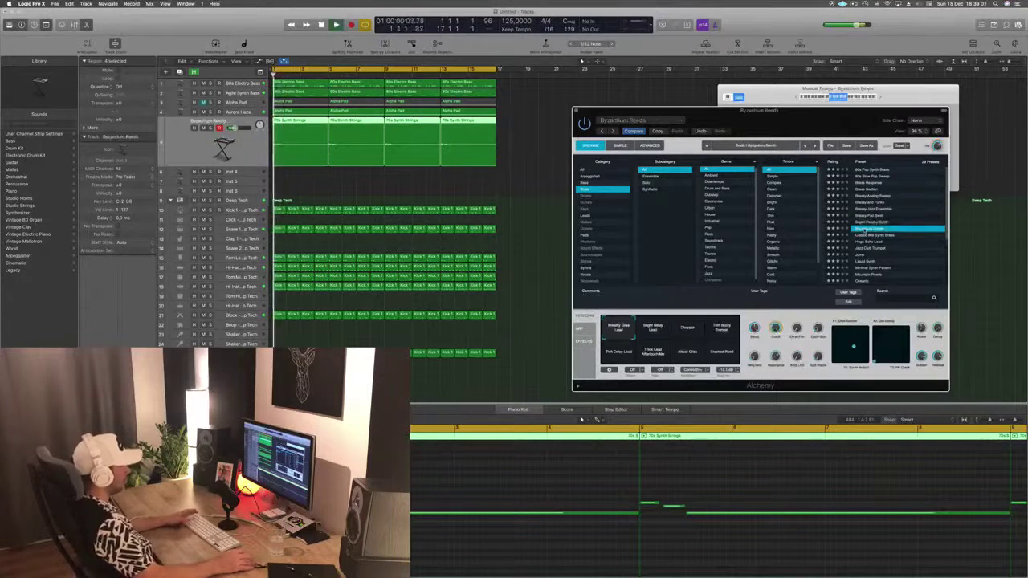
left_click(881, 235)
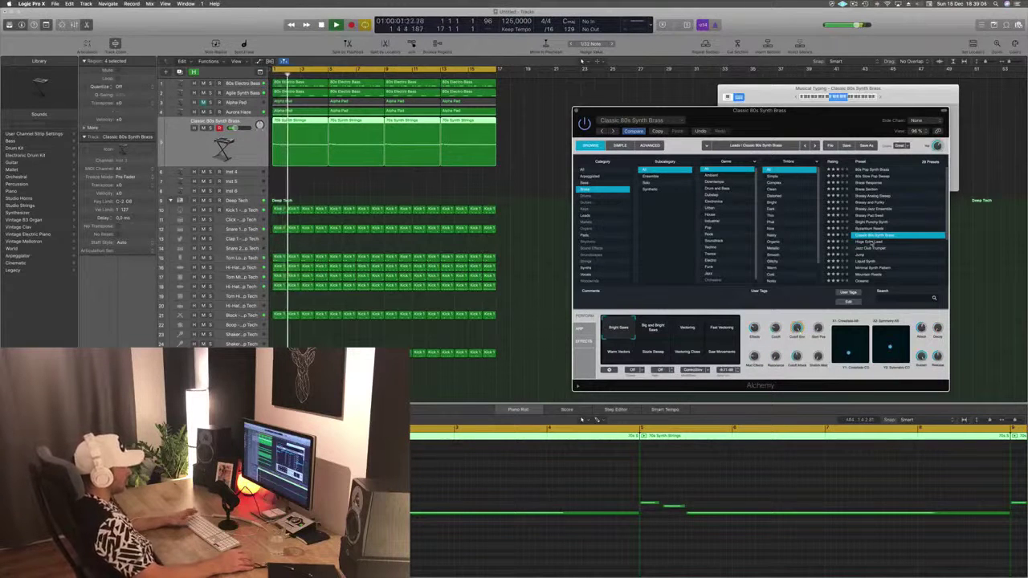
left_click(867, 242)
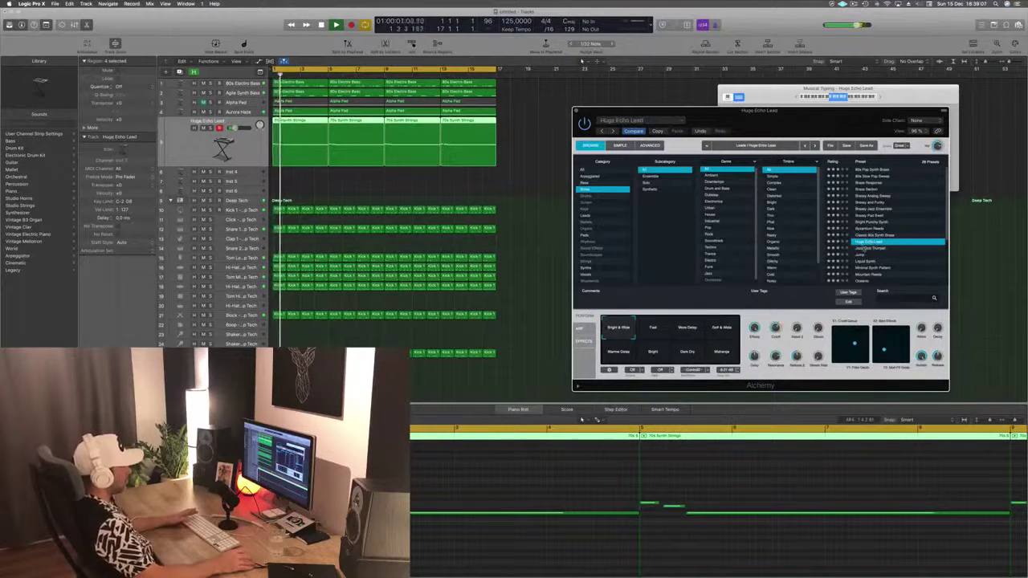
Step: Audition Jazz Club Trumpet, Liquid Synth, Minimal Synth Pattern, Oceanic and Prophetic Brass on the looping melody
left_click(863, 248)
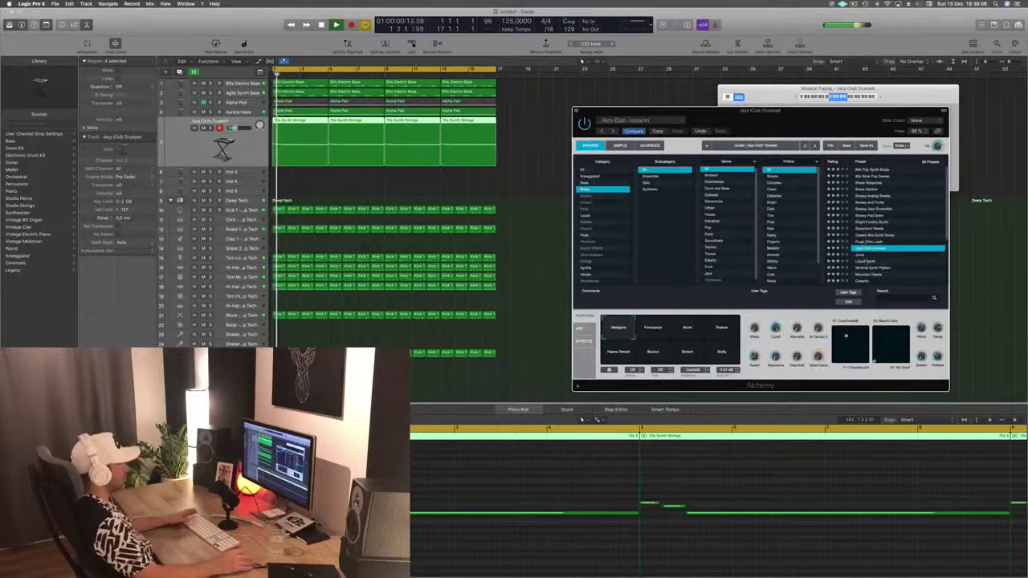
left_click(867, 262)
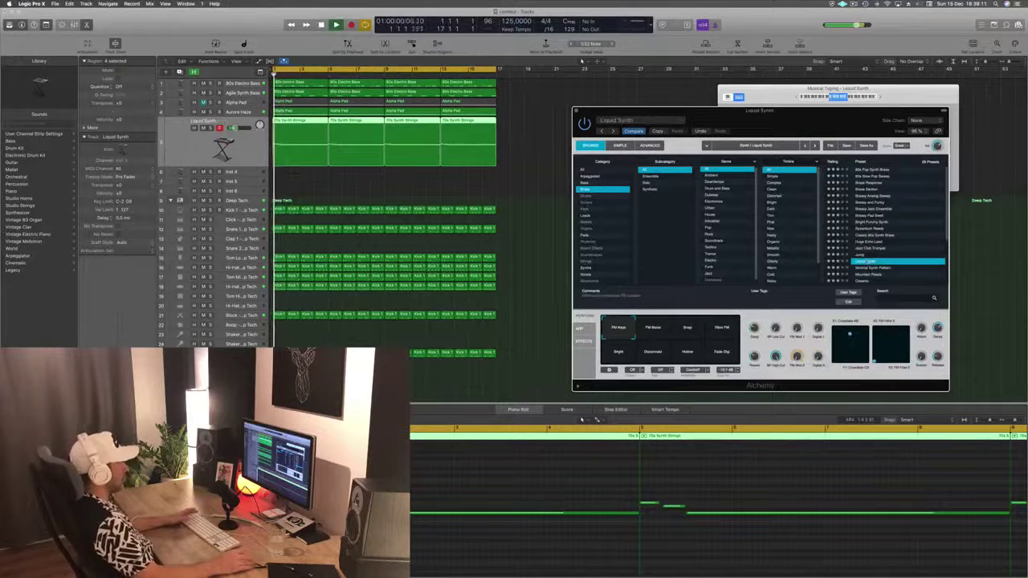
scroll(867, 262, "down", 4)
key("Down")
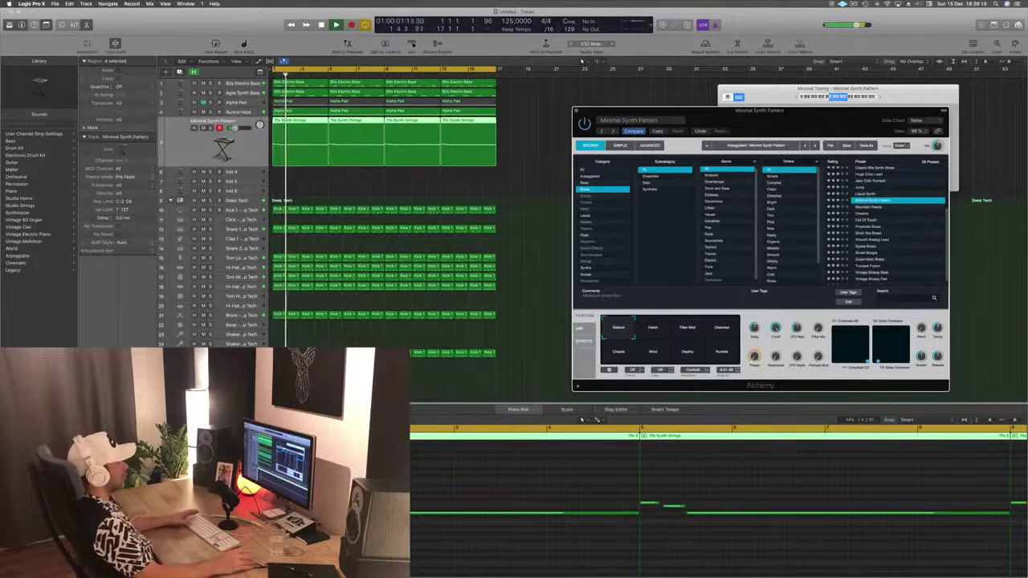
key("Down")
key("Down")
scroll(892, 229, "down", 1)
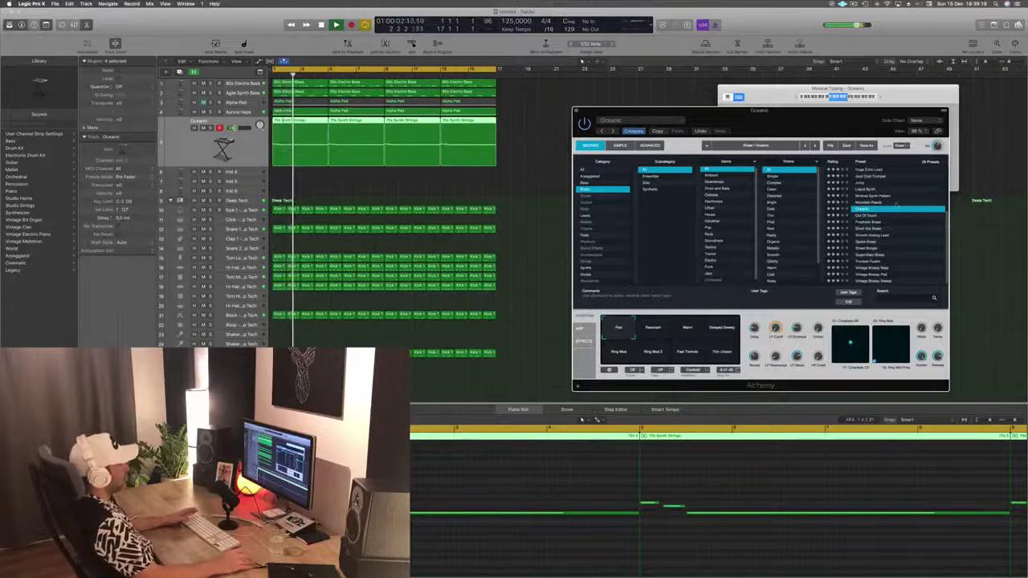
key("Down")
key("Down")
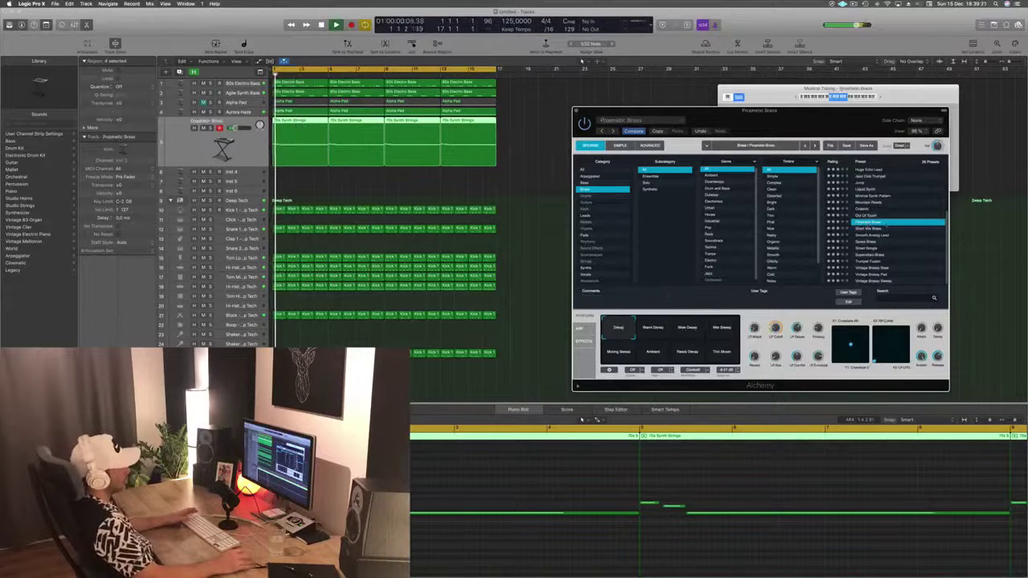
Step: Audition Smooth Analog Lead and Space Brass on the melody, load Street Boogie and play the loop from the start
left_click(867, 235)
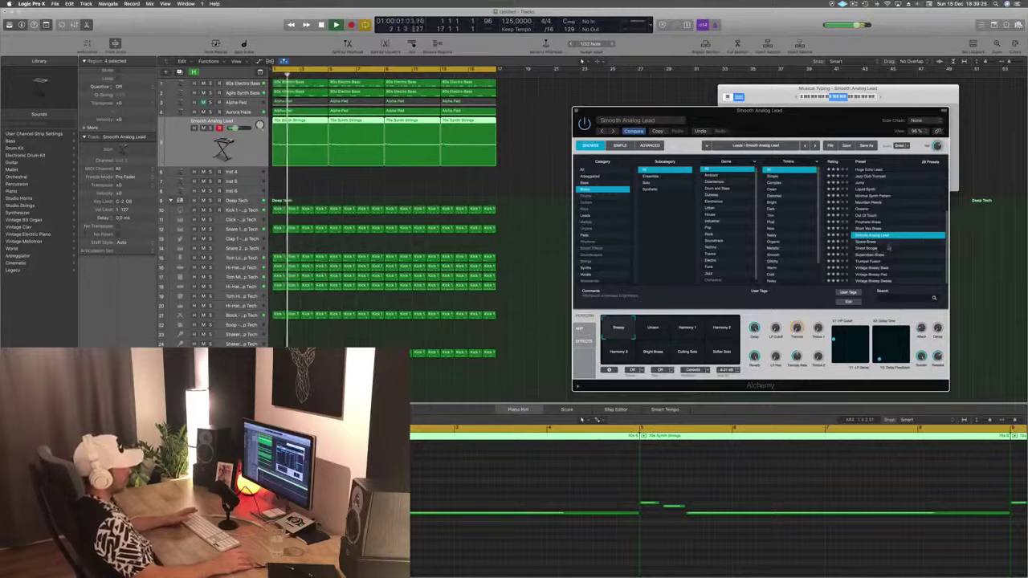
left_click(869, 242)
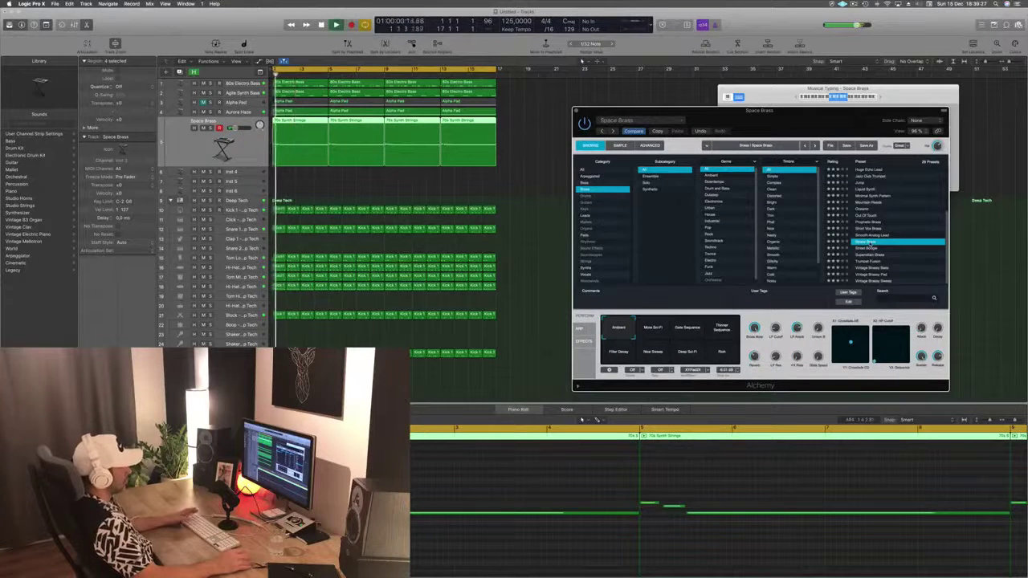
scroll(907, 244, "up", 5)
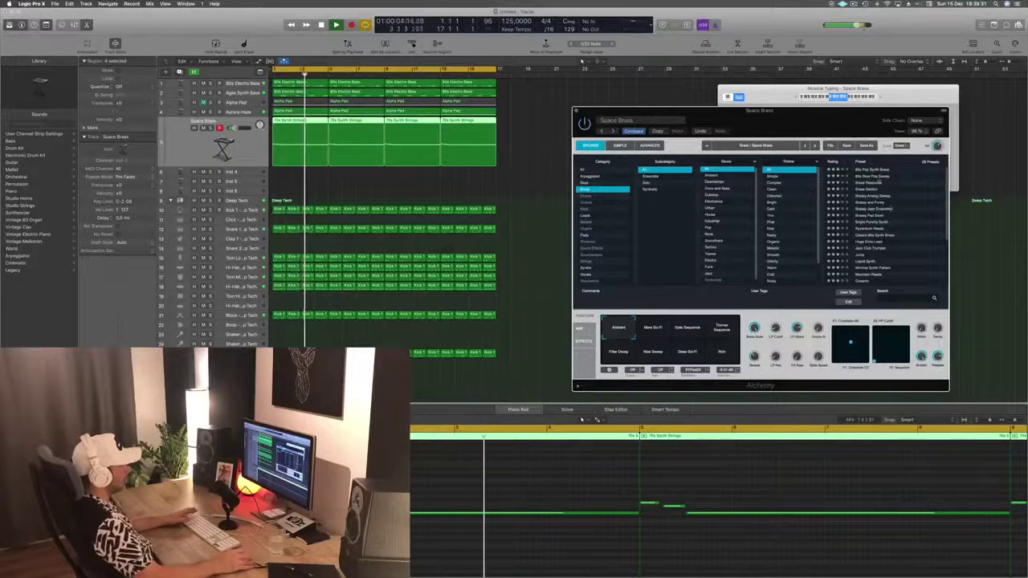
scroll(895, 209, "down", 5)
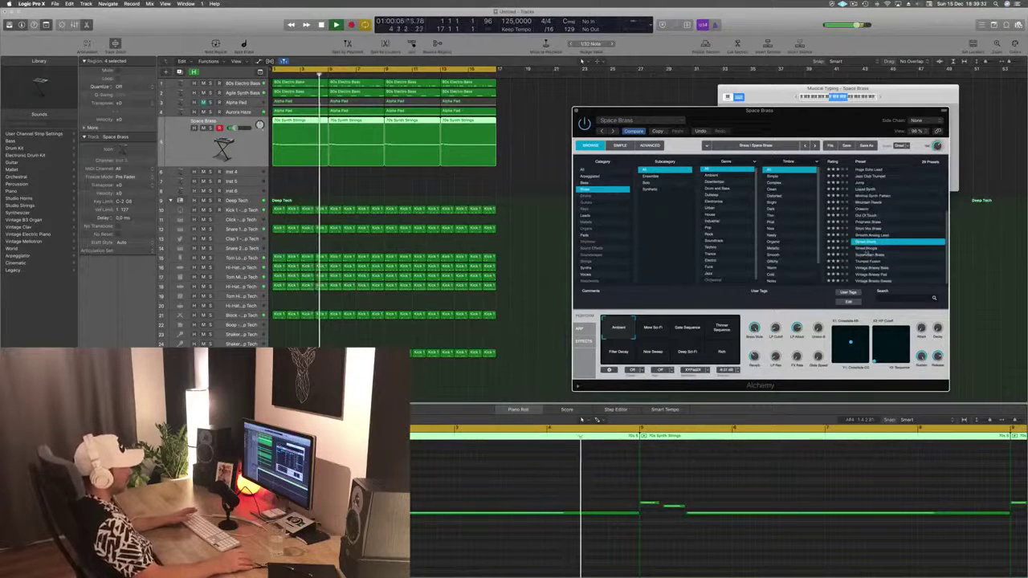
left_click(867, 249)
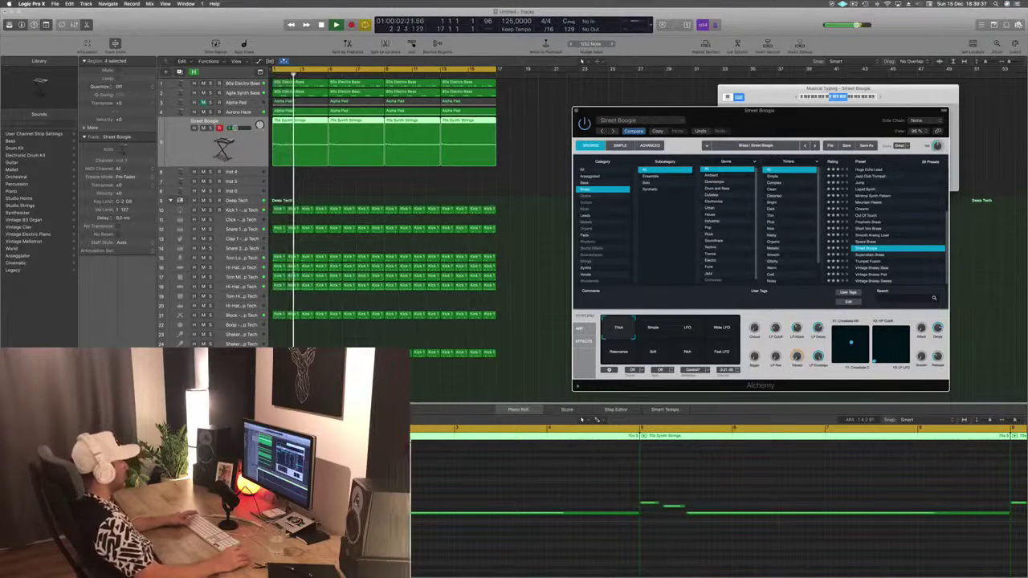
key("Return")
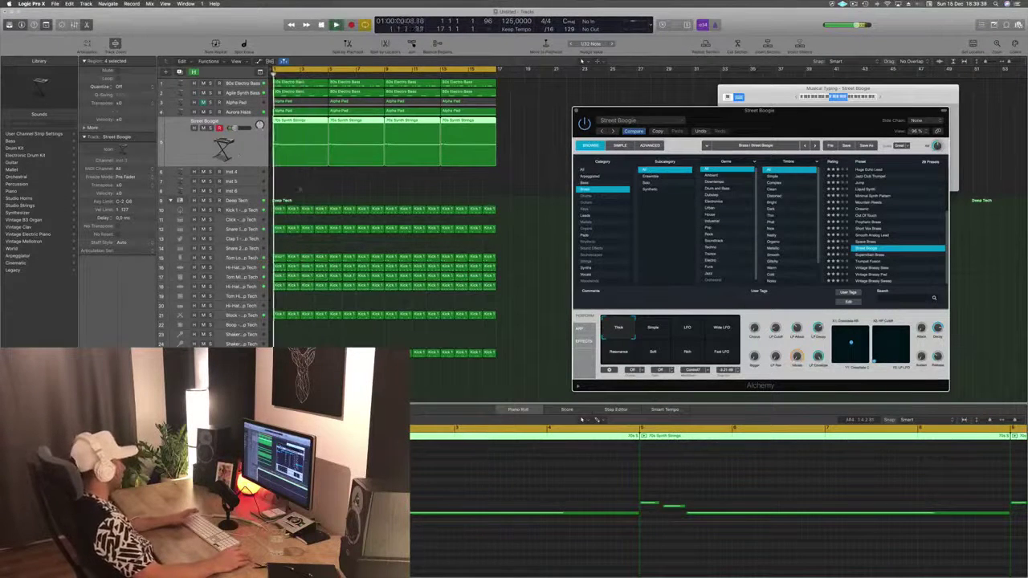
key("space")
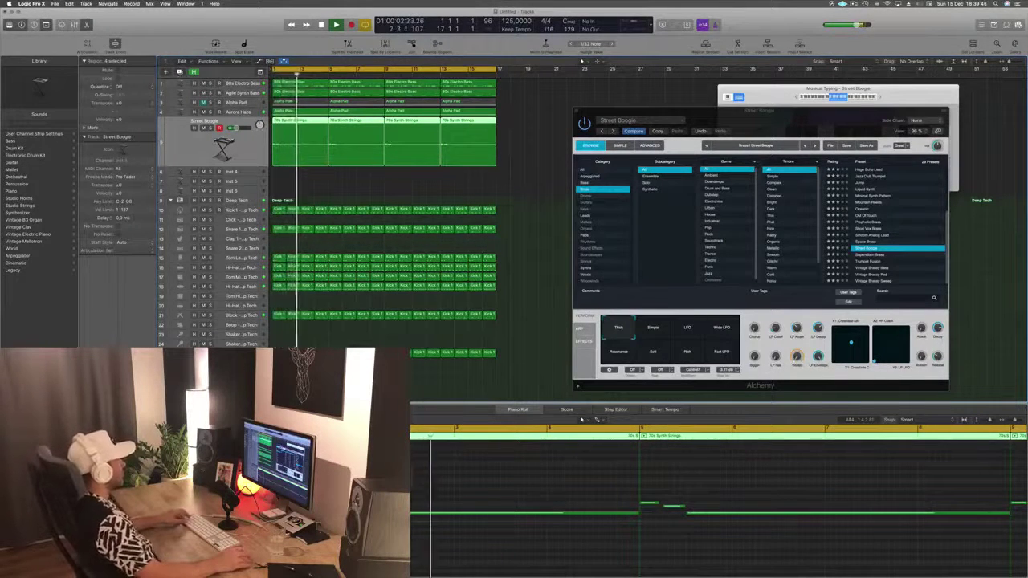
Step: Duplicate the Street Boogie track and copy the four 70s Synth Strings regions onto the new track
key("super+d")
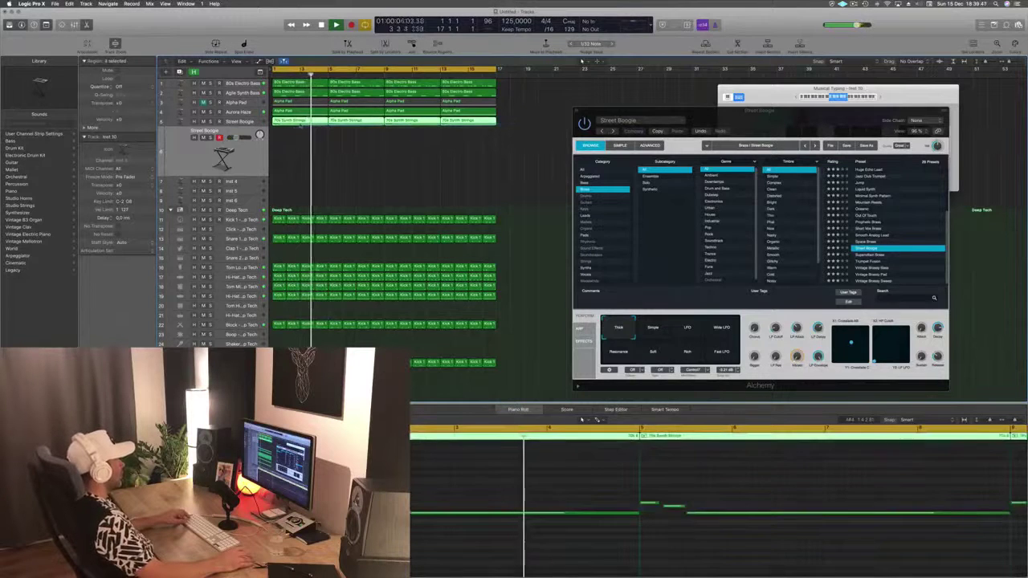
left_click_drag(294, 121, 298, 151)
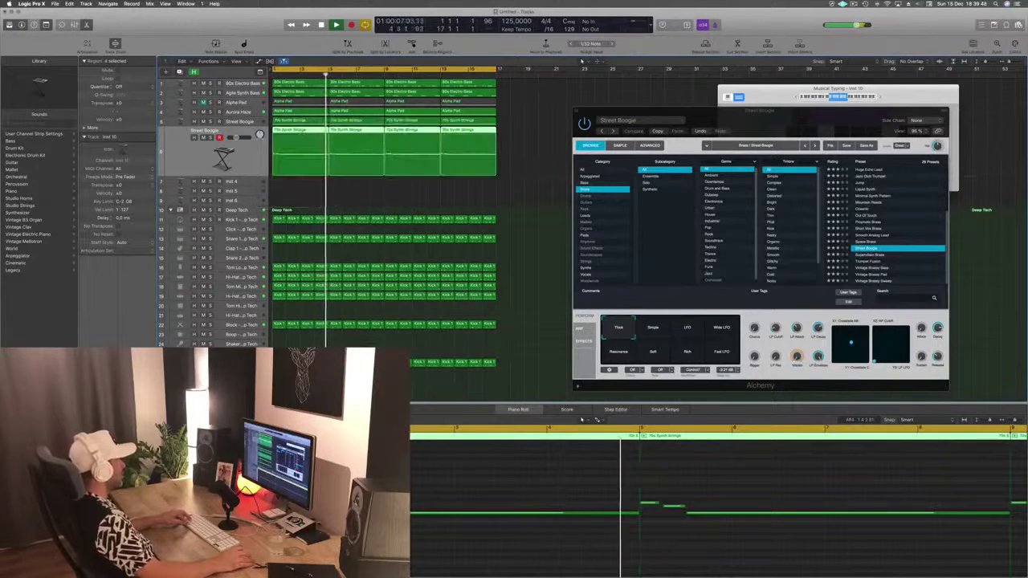
Step: Split the copied melody at bar 3 with crossing notes split, delete everything after it and move the remaining two-bar region to bar 3
key("super+t")
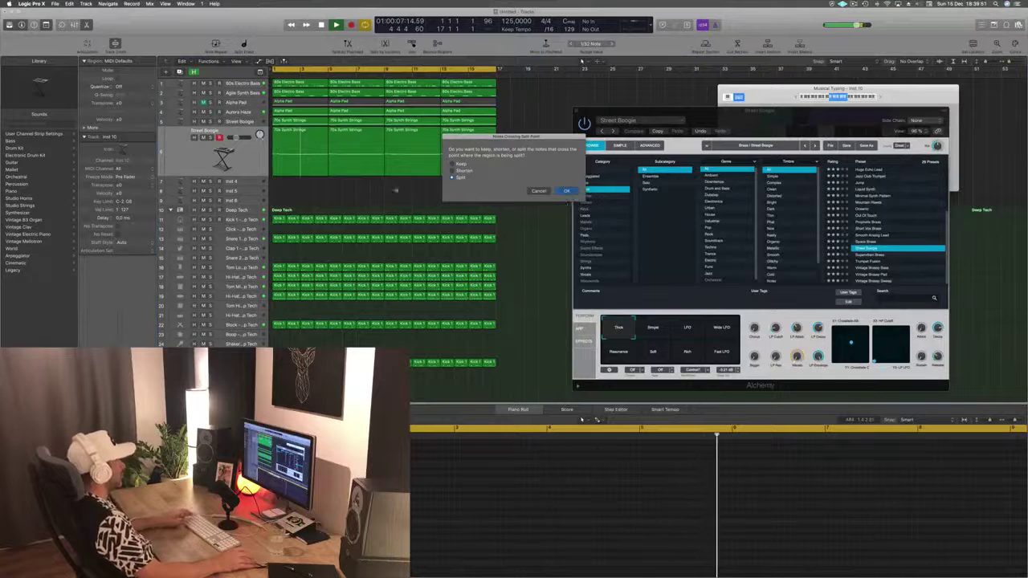
left_click(567, 192)
key("Delete")
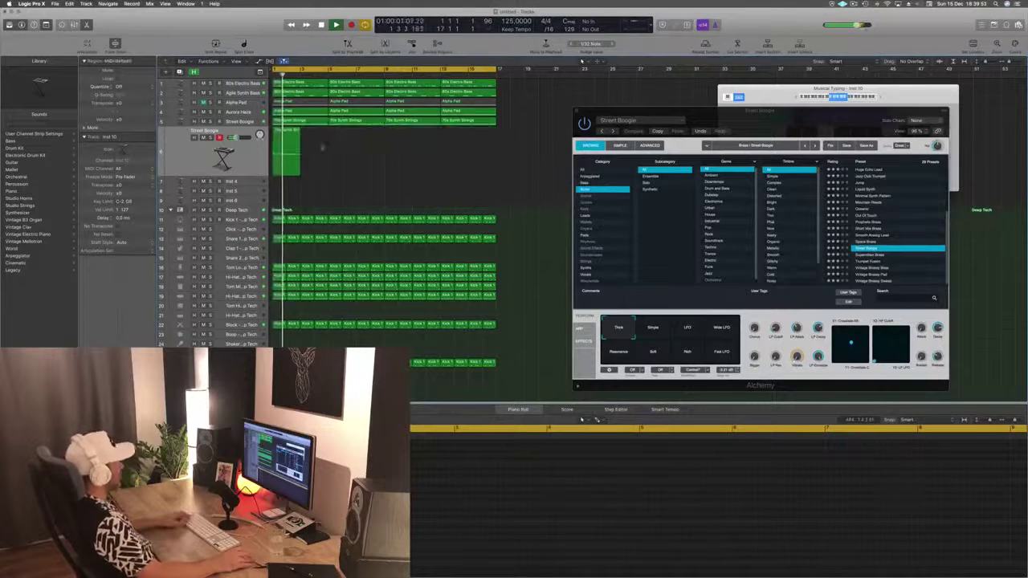
left_click_drag(305, 138, 316, 138)
Step: Rearrange the notes of the two-bar region into a rising phrase ending on the long high note, and play it back
key("space")
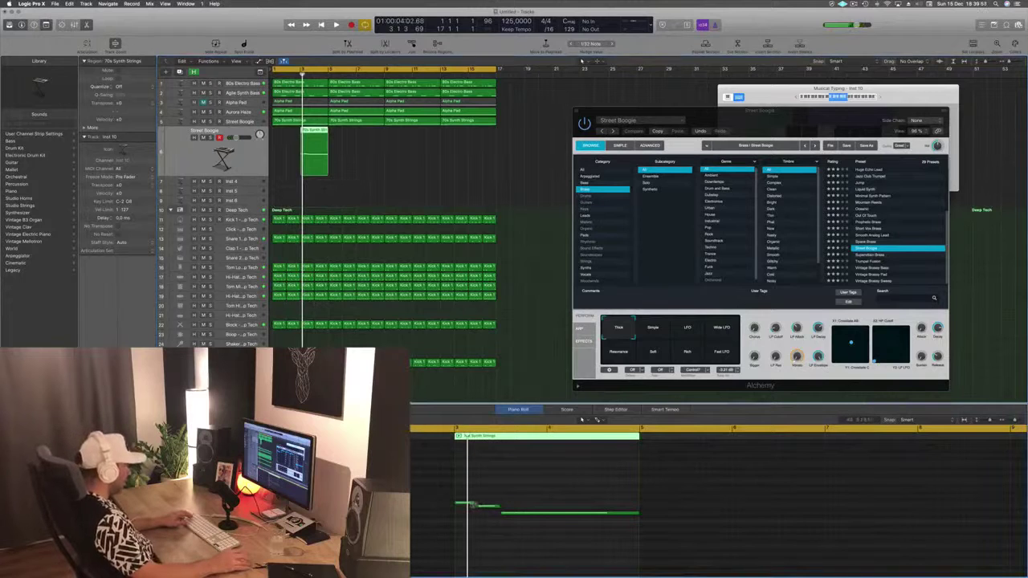
left_click_drag(470, 504, 521, 498)
key("space")
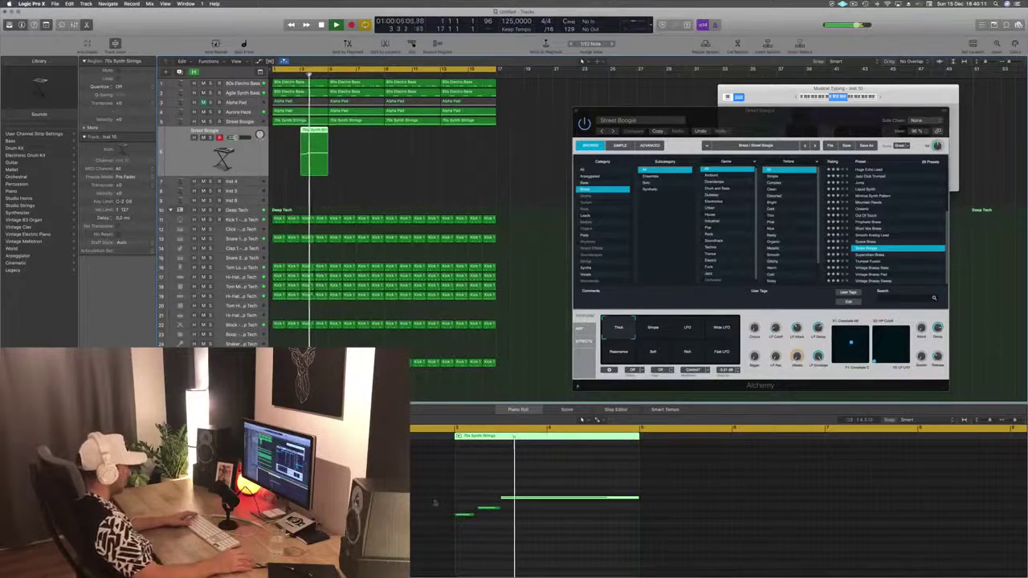
key("space")
key("space")
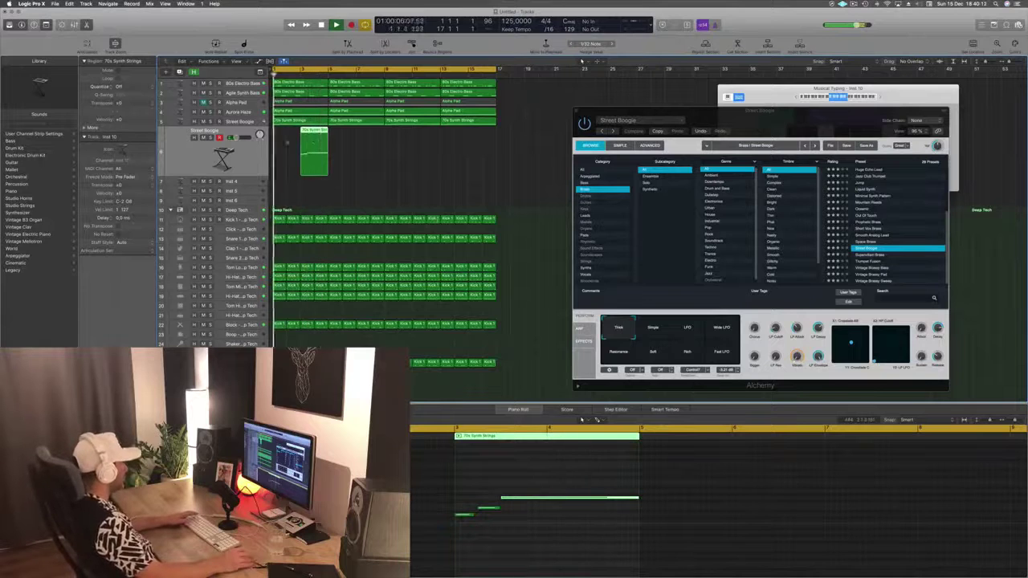
Step: Try 80s Pop Synth Brass and 80s Slow Pop Sweep on the original melody track, keep the latter and close its Alchemy window
scroll(889, 186, "up", 5)
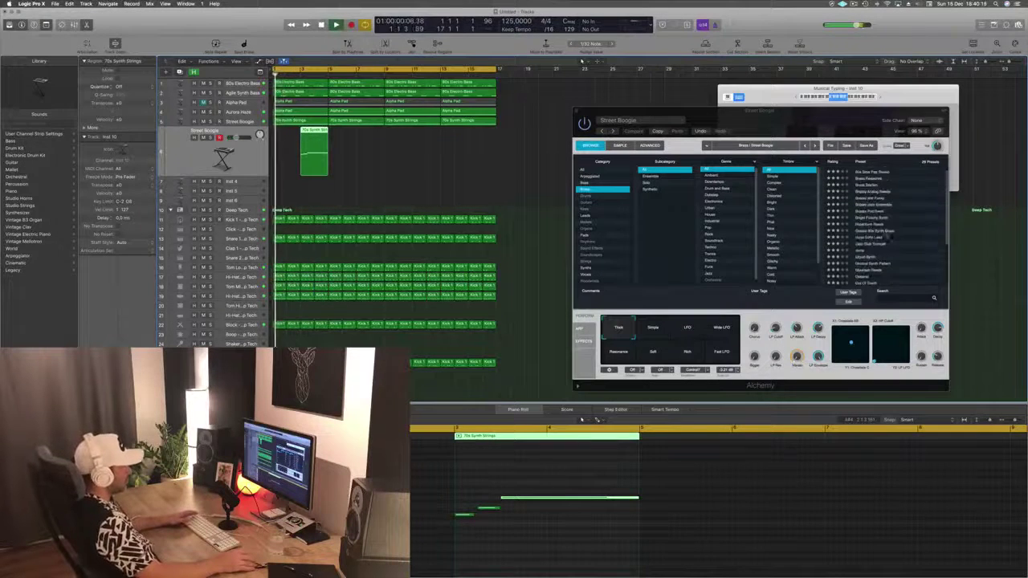
left_click(871, 170)
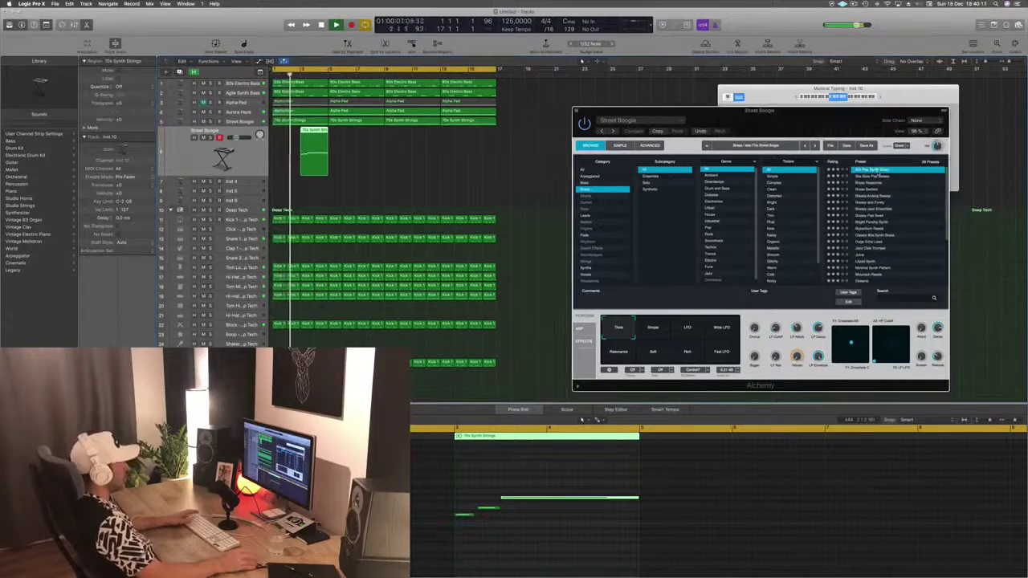
left_click_drag(799, 113, 581, 126)
key("Down")
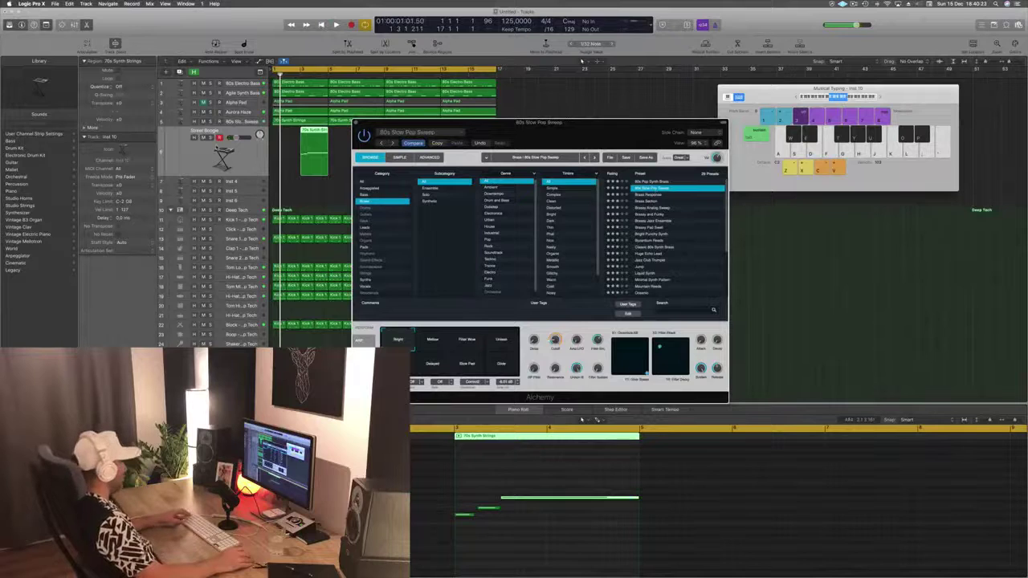
key("space")
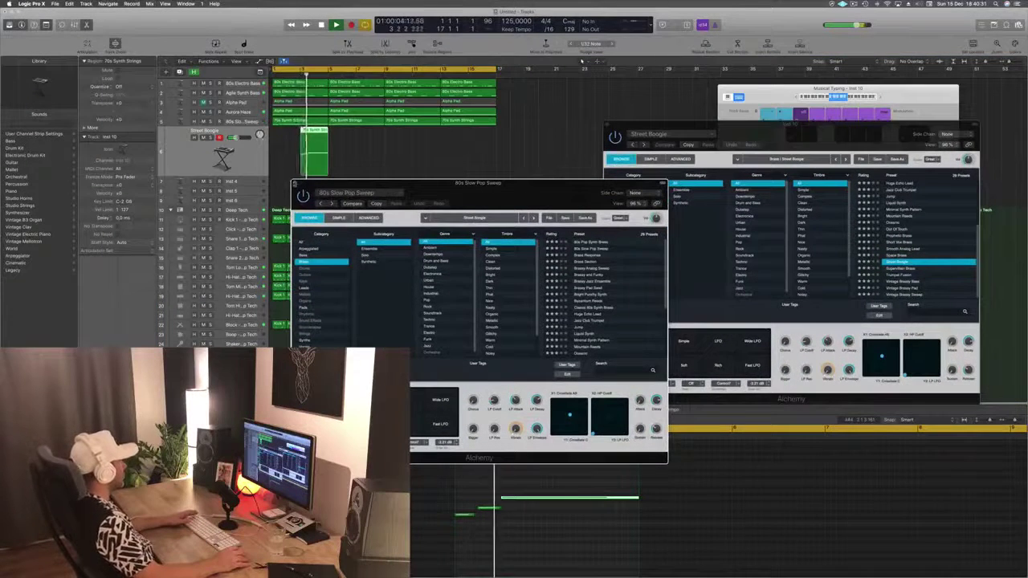
key("super+w")
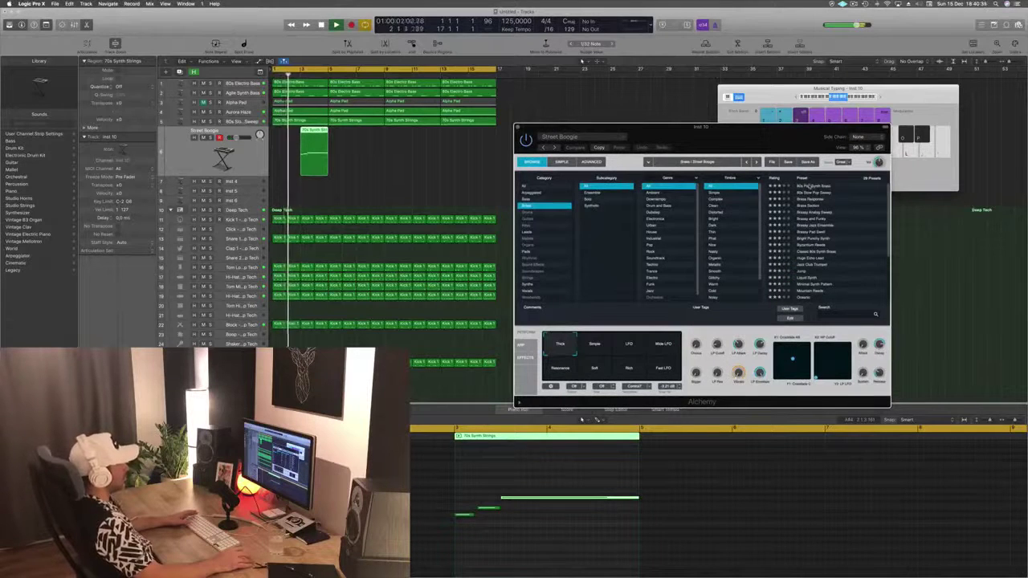
Step: Load 80s Pop Synth Brass on the duplicated track and copy the two-bar phrase to bars 7, 11 and 15
left_click(827, 186)
left_click_drag(310, 140, 425, 142)
Step: Audition Brass Response, Brass Section and Brassy and Funky on the repeated two-bar phrase
left_click(811, 197)
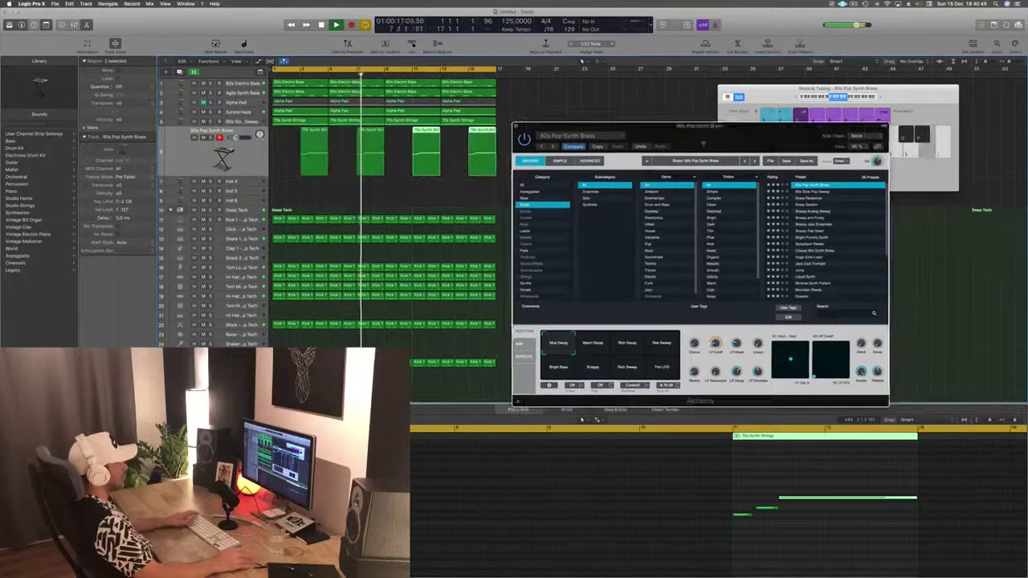
left_click(811, 198)
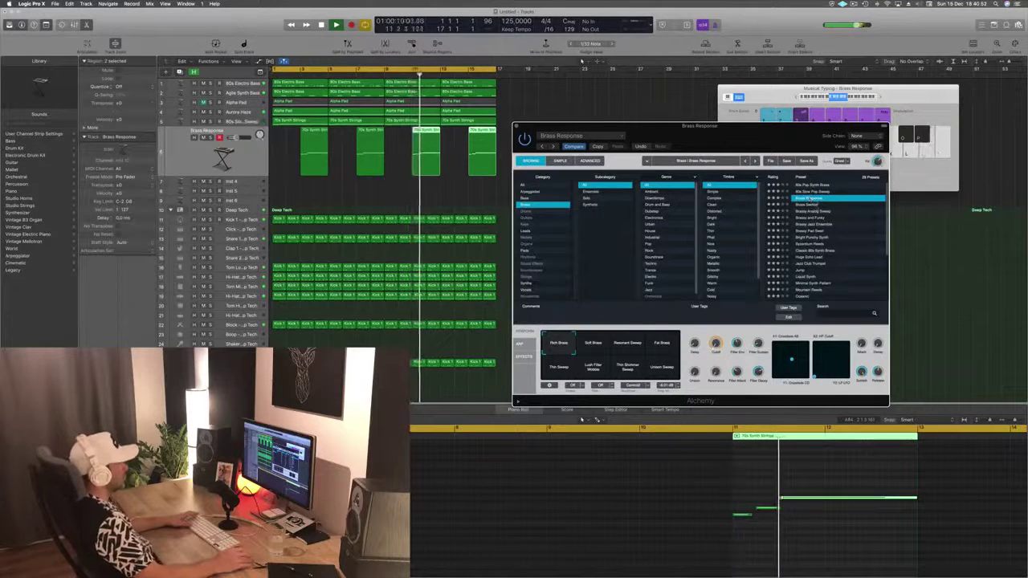
left_click(812, 204)
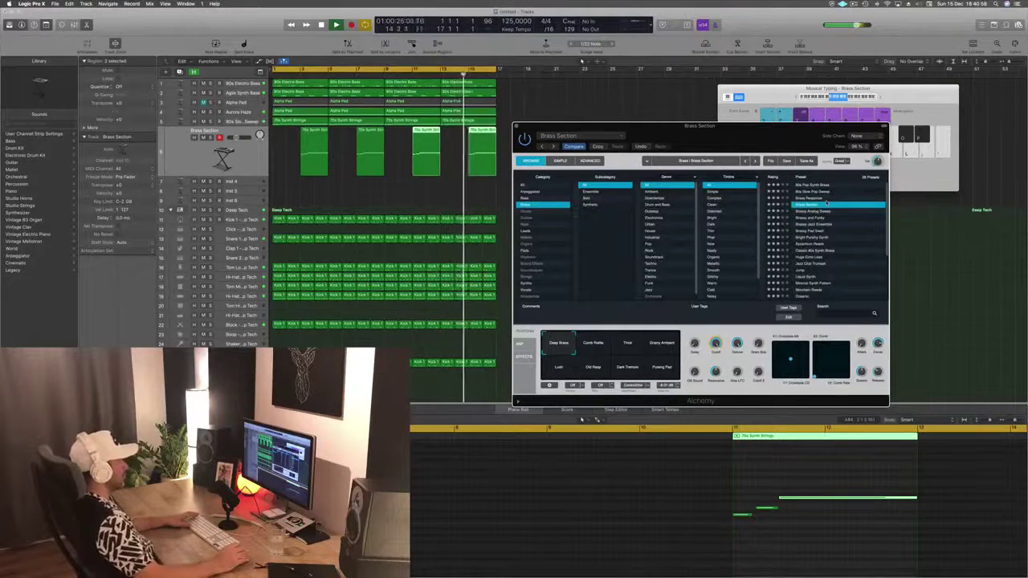
key("Down")
key("Down")
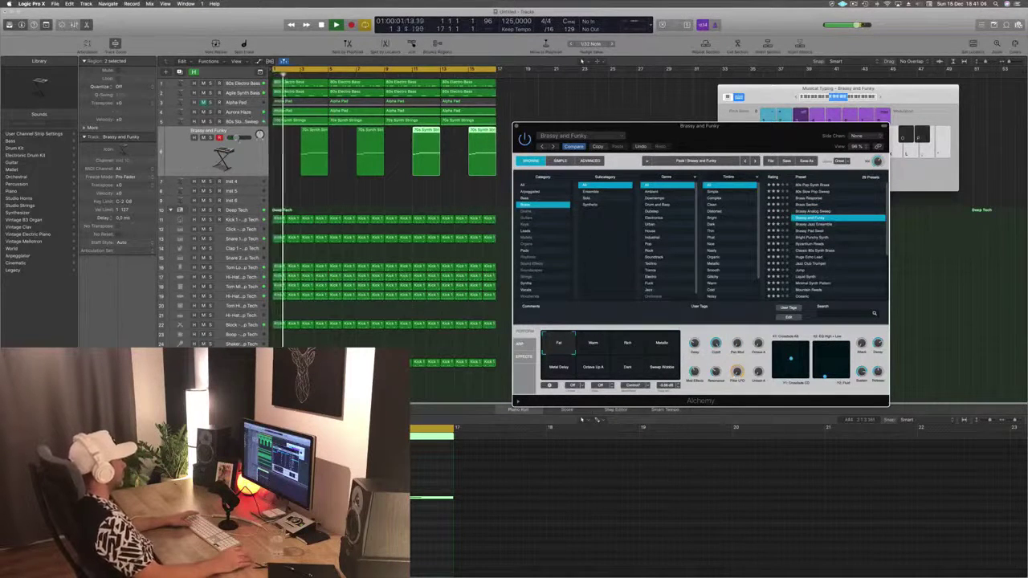
Step: Audition Brassy Jazz Ensemble, Brassy Pad Swell, Bright Punchy Synth and Classic 80s Synth Brass on the duplicated track's phrase
key("Up")
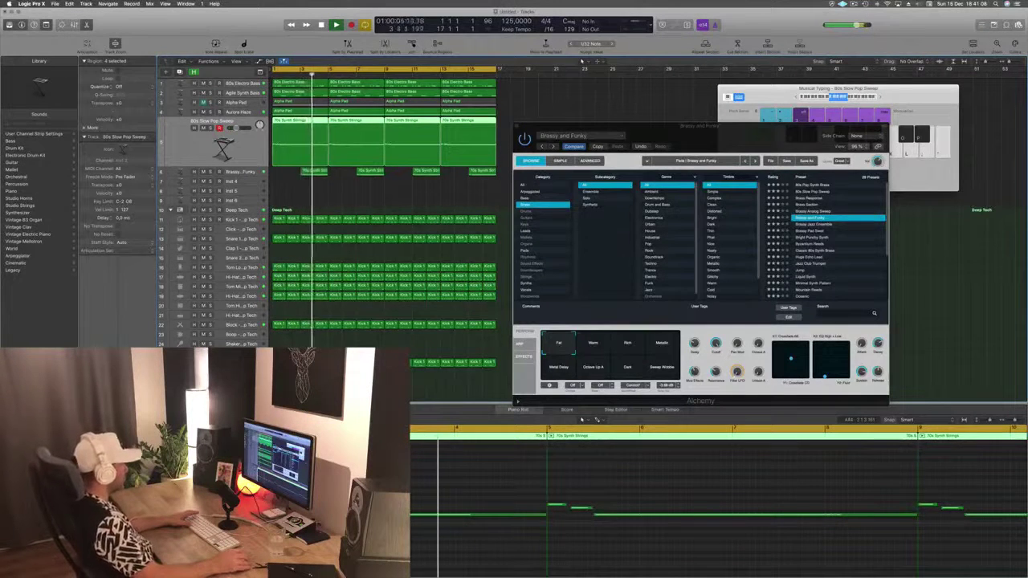
key("Down")
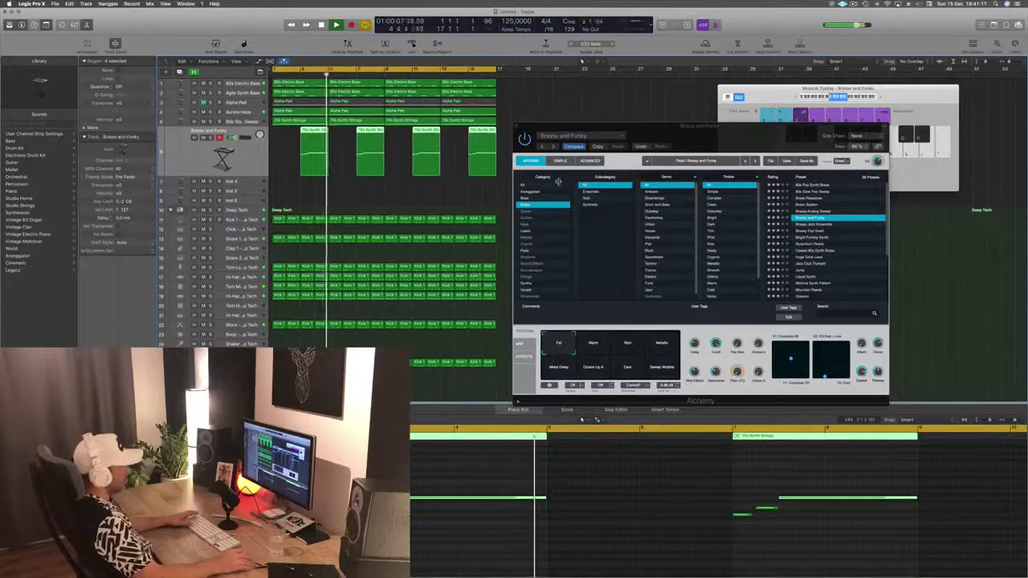
key("Down")
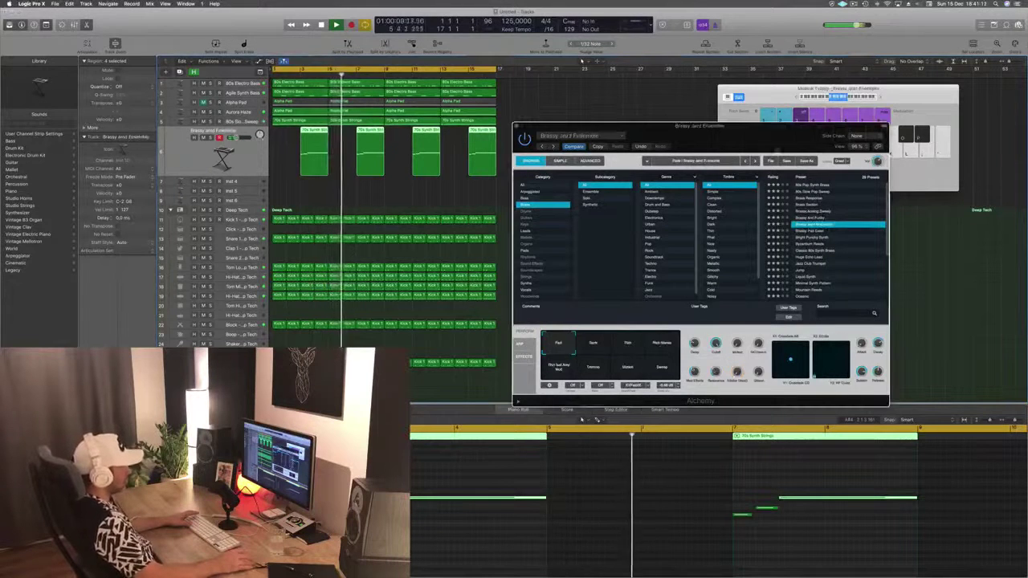
left_click_drag(777, 135, 763, 124)
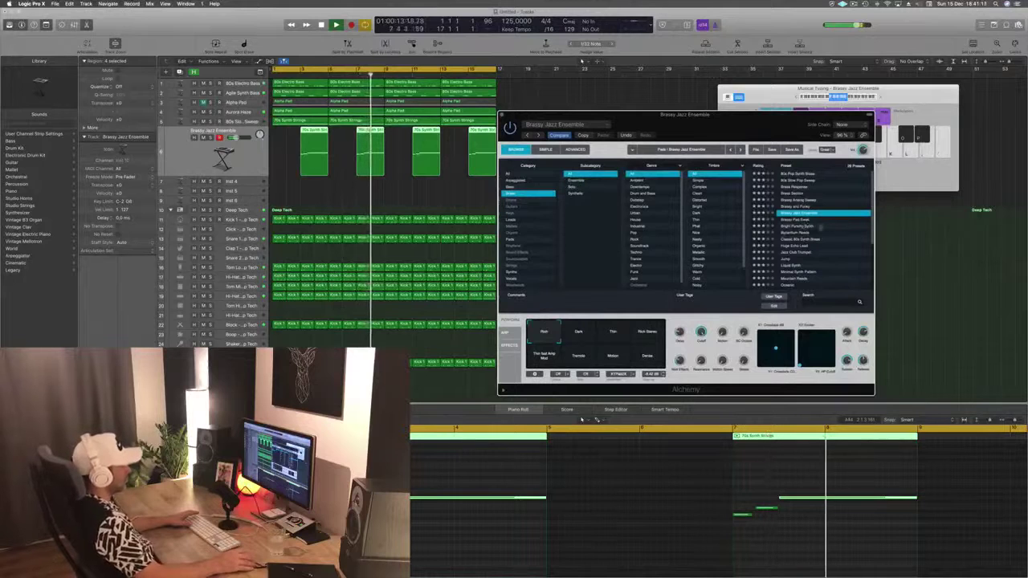
key("Down")
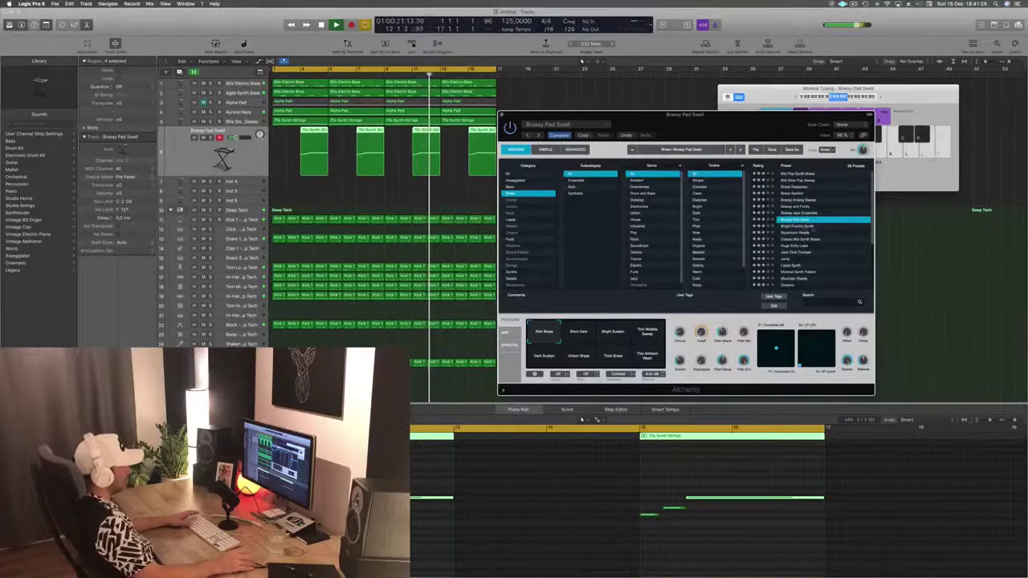
key("Down")
key("Down")
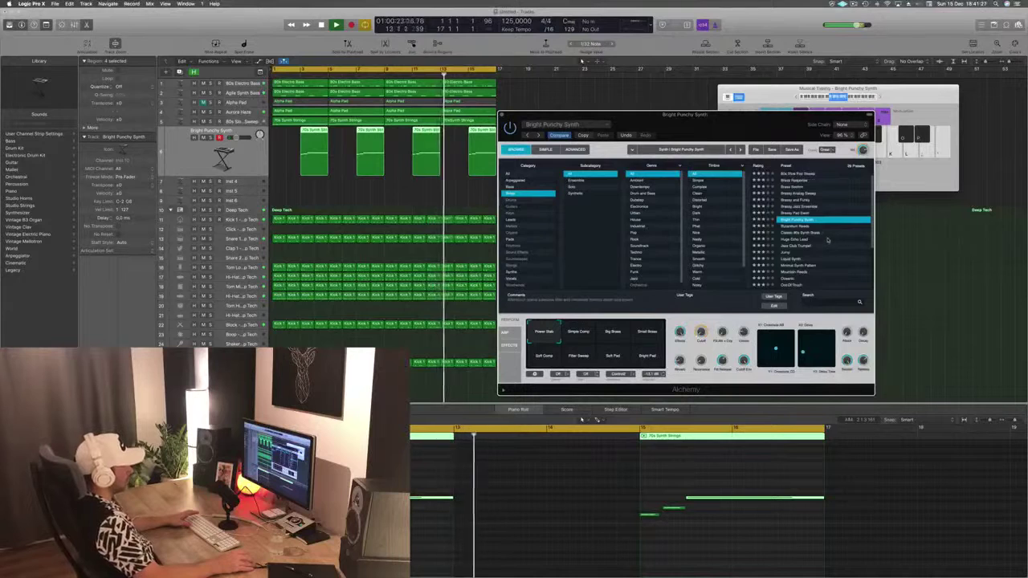
key("Down")
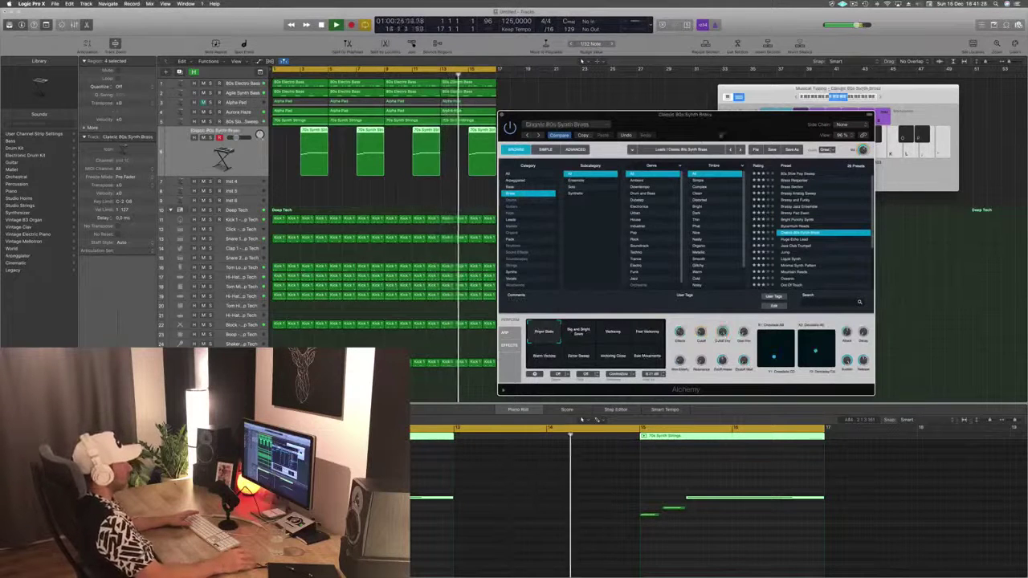
Step: Keep Classic 80s Synth Brass on the answering-phrase track, close its Alchemy window and mute the track
left_click_drag(751, 121, 726, 101)
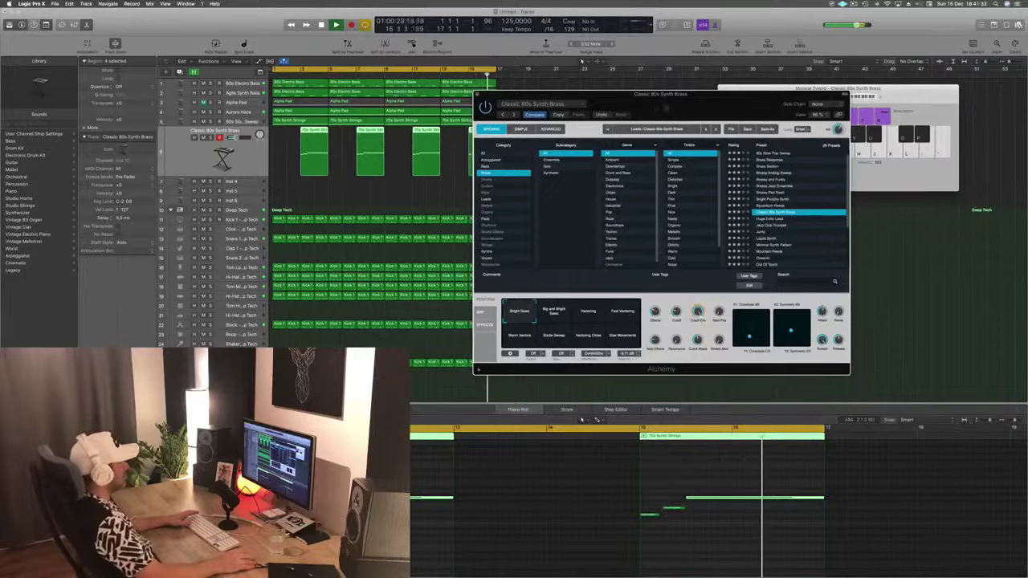
left_click_drag(658, 94, 601, 99)
left_click(420, 101)
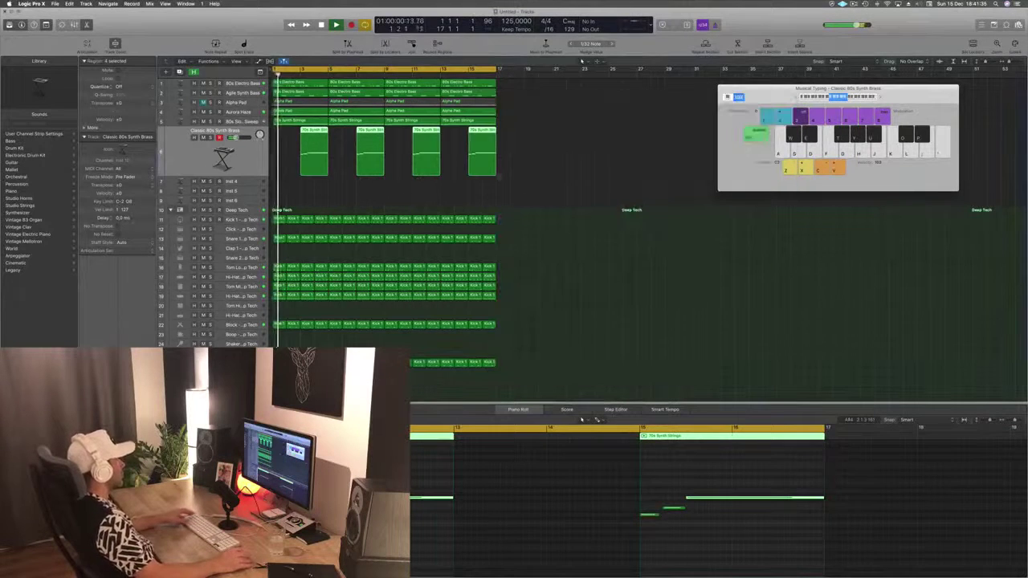
left_click(457, 186)
key("Down")
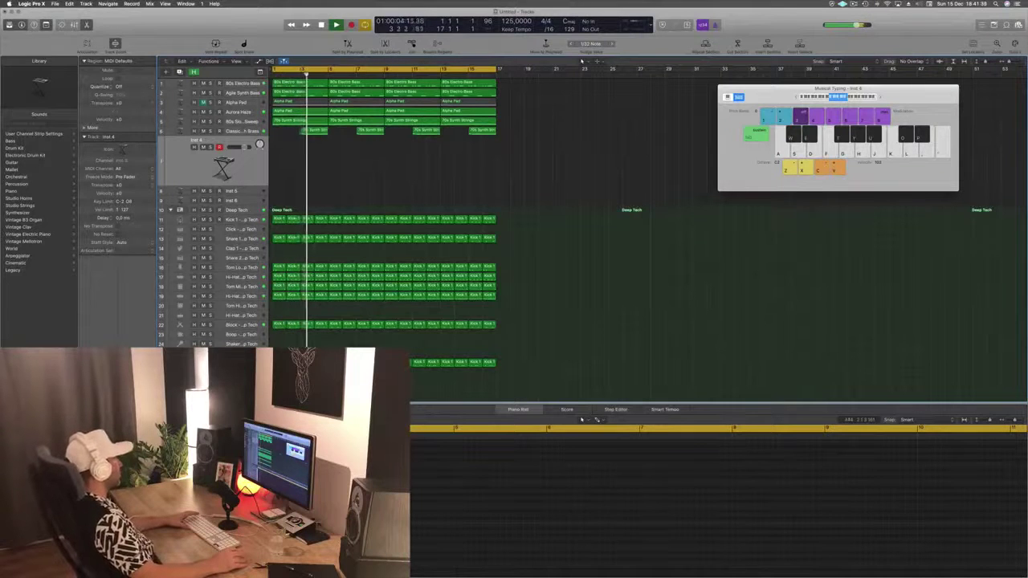
key("Up")
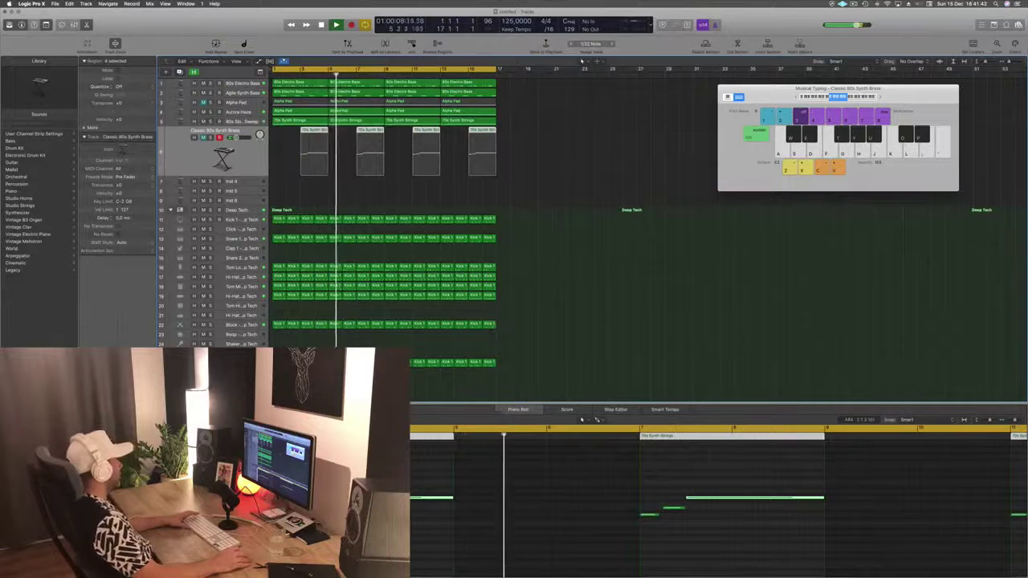
Step: Copy the first 80s Electric Bass region to bar 1 of the Inst 4 track and play it from the start
left_click(248, 182)
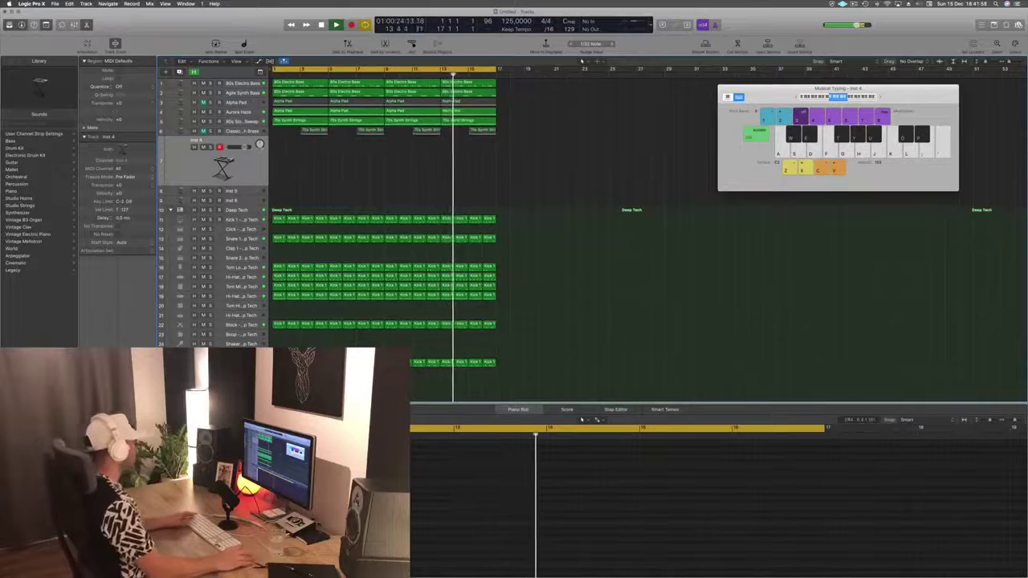
left_click(287, 85)
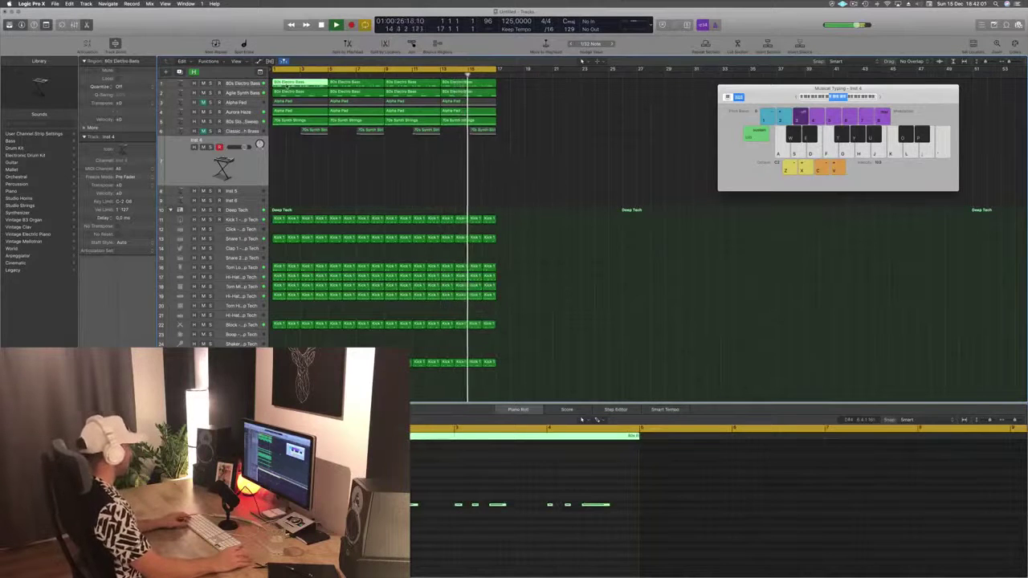
left_click_drag(288, 85, 287, 172)
key("space")
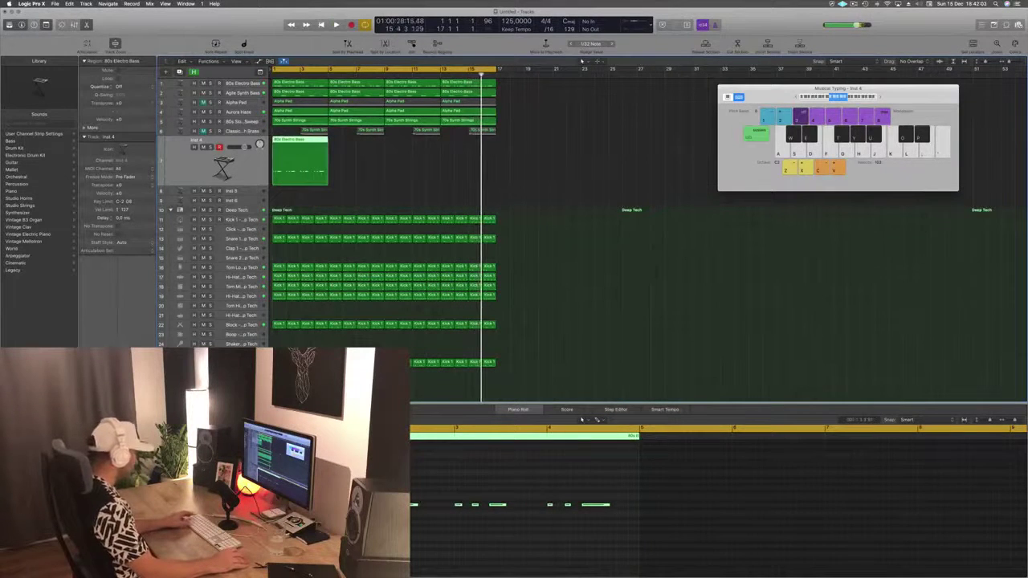
key("Return")
key("space")
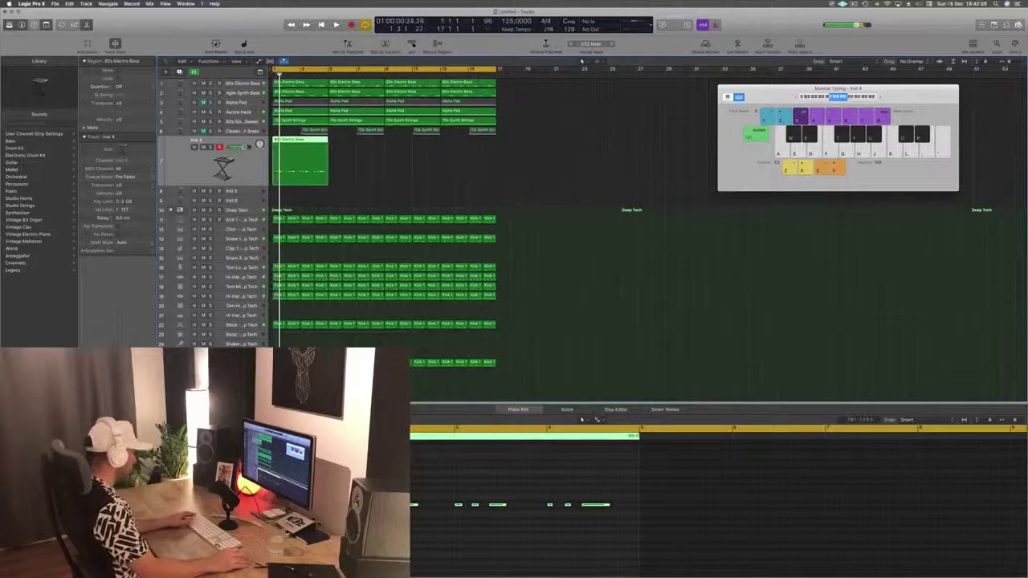
Step: Shorten the long notes in the copied Inst 4 region to short stabs and transpose all its notes up
left_click(582, 419)
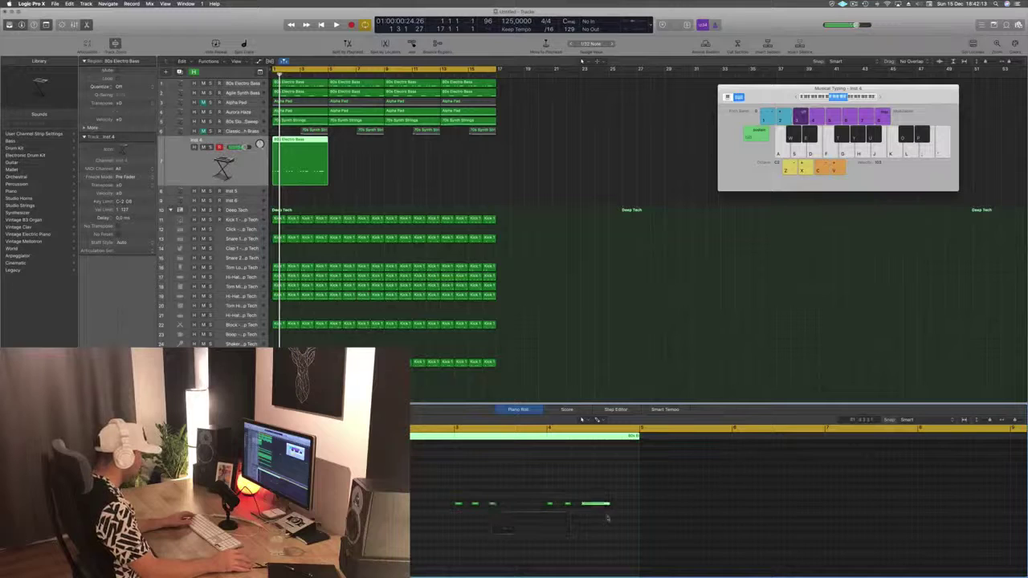
left_click_drag(610, 503, 592, 505)
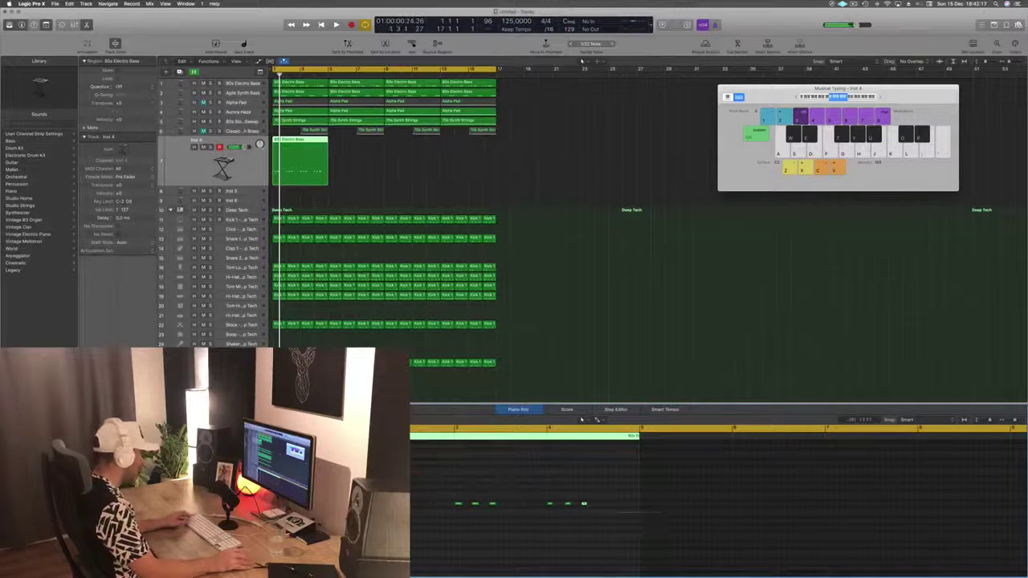
key("super+a")
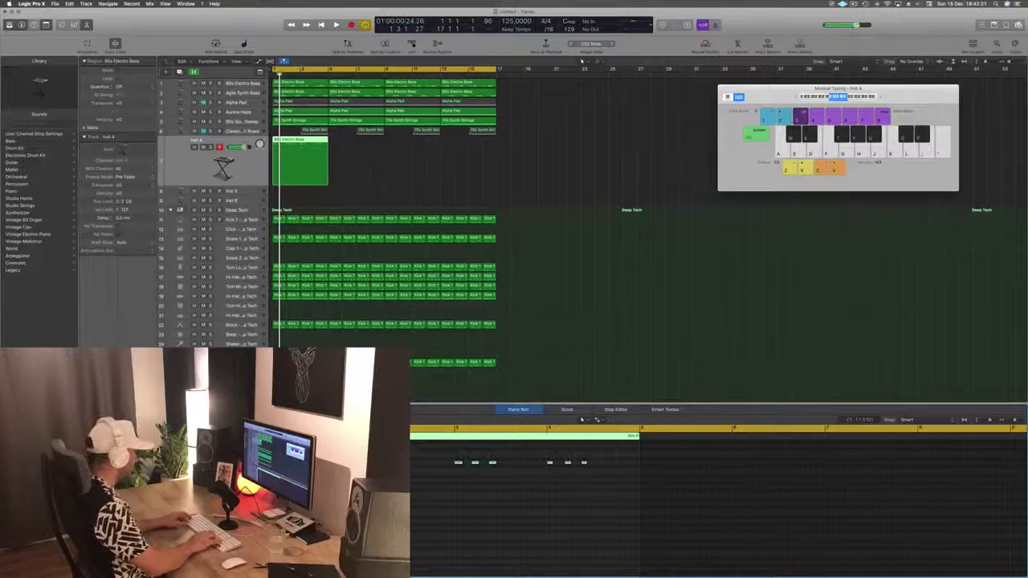
scroll(719, 504, "up", 3)
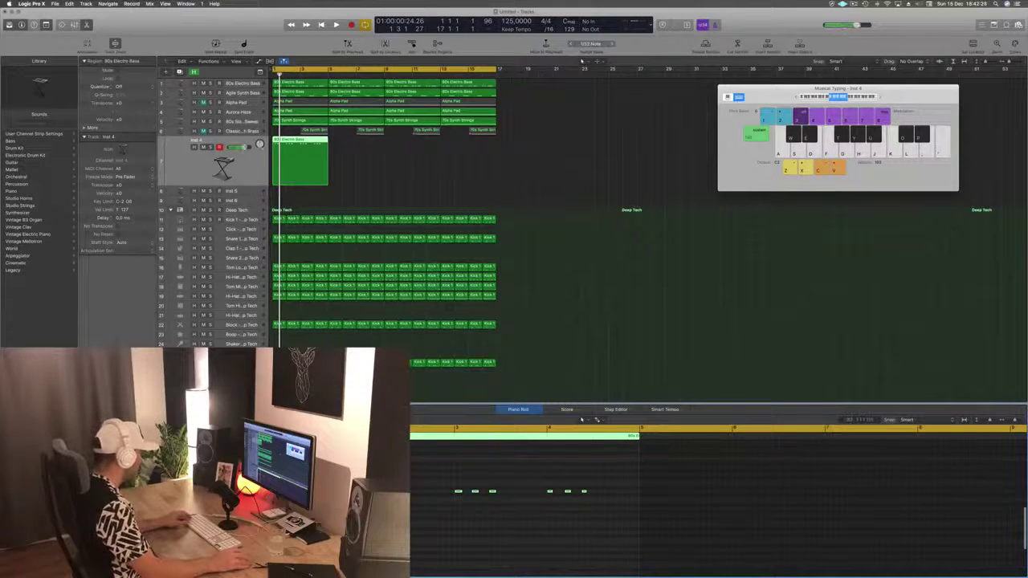
Step: Duplicate all notes of the Inst 4 region a few semitones higher to form two-note chords, and listen to them
left_click_drag(273, 491, 273, 483)
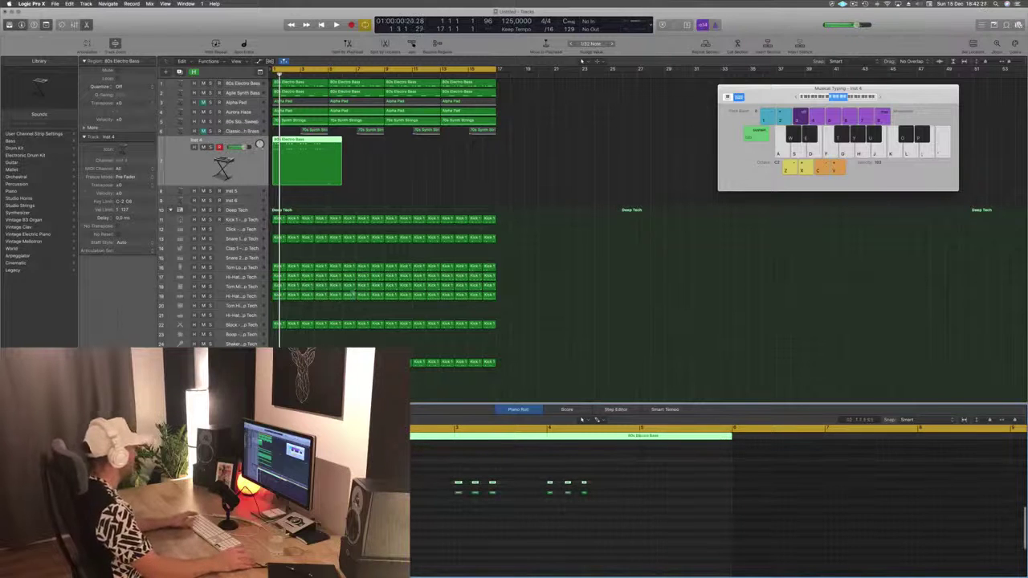
key("space")
key("space")
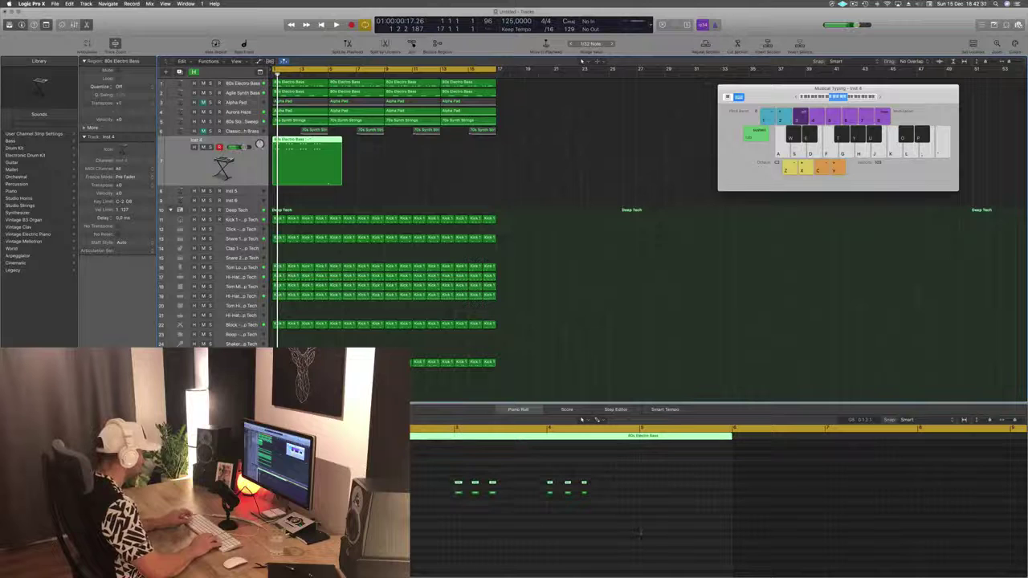
key("space")
key("space")
Step: Move the upper row of notes in the Inst 4 region higher to widen the interval, and play the result
left_click(608, 478)
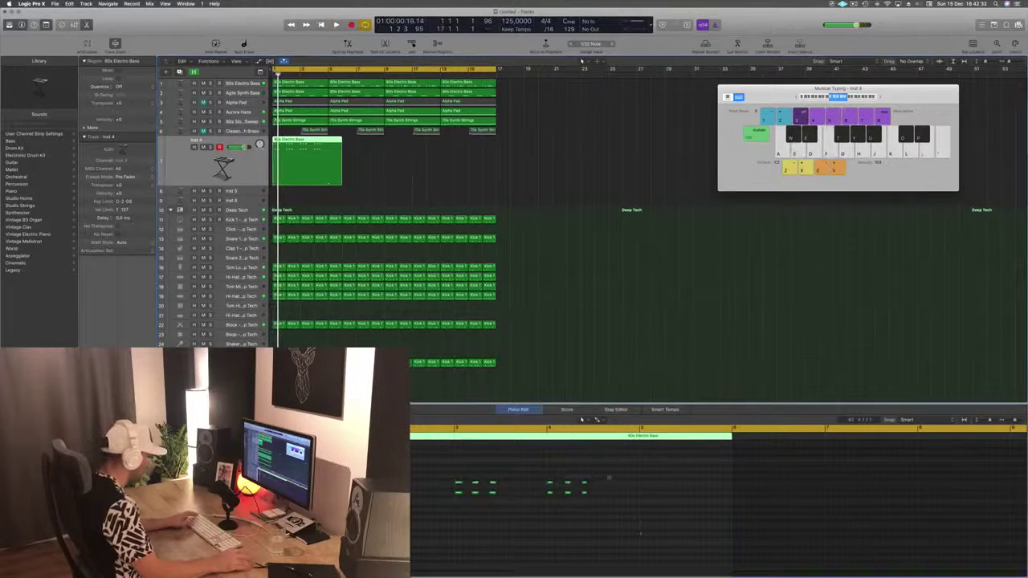
left_click_drag(616, 468, 271, 489)
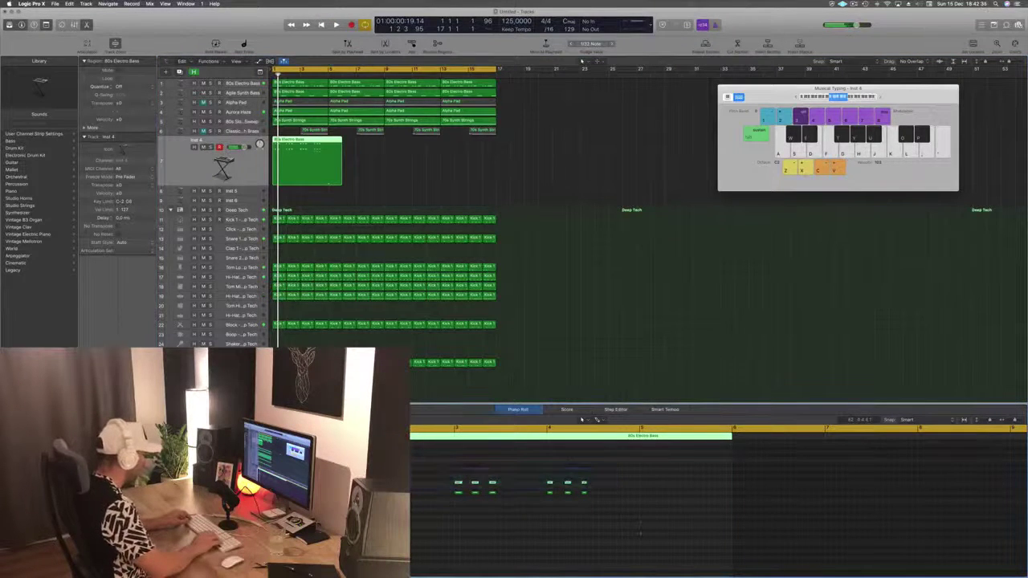
key("space")
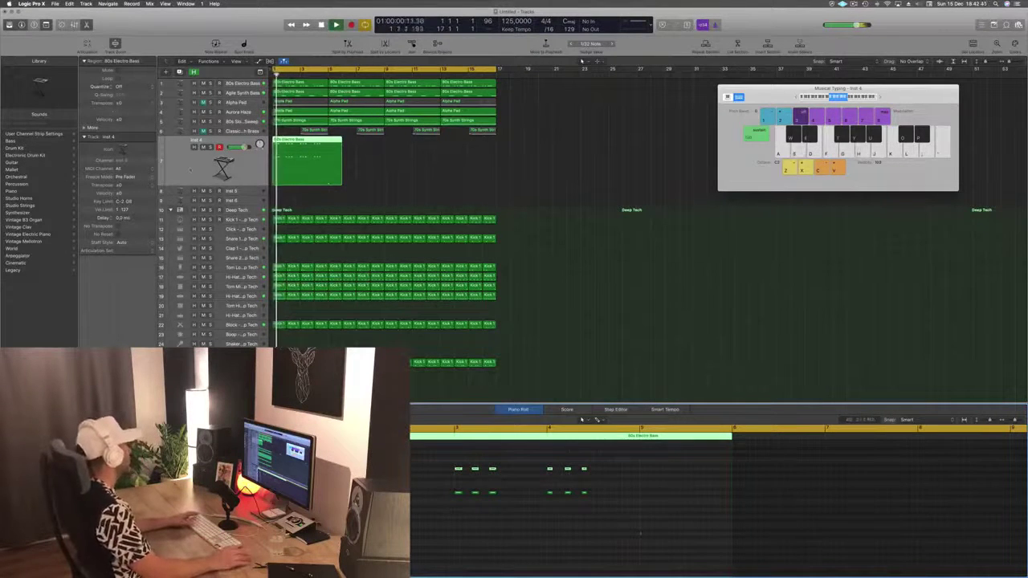
key("space")
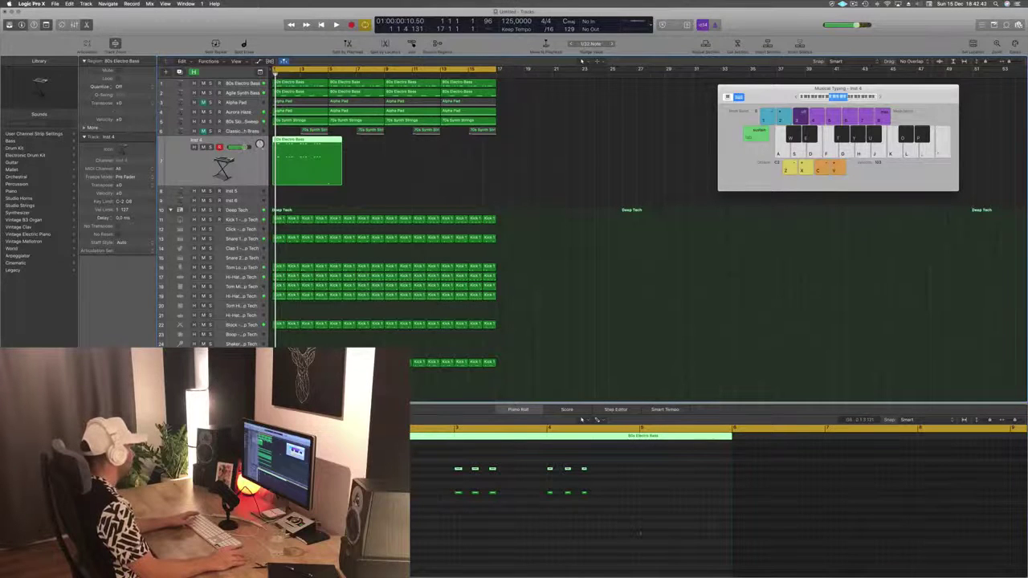
Step: Open Alchemy on the Inst 4 track and audition its Synth Pluck and Minimal Arp performance variations
key("v")
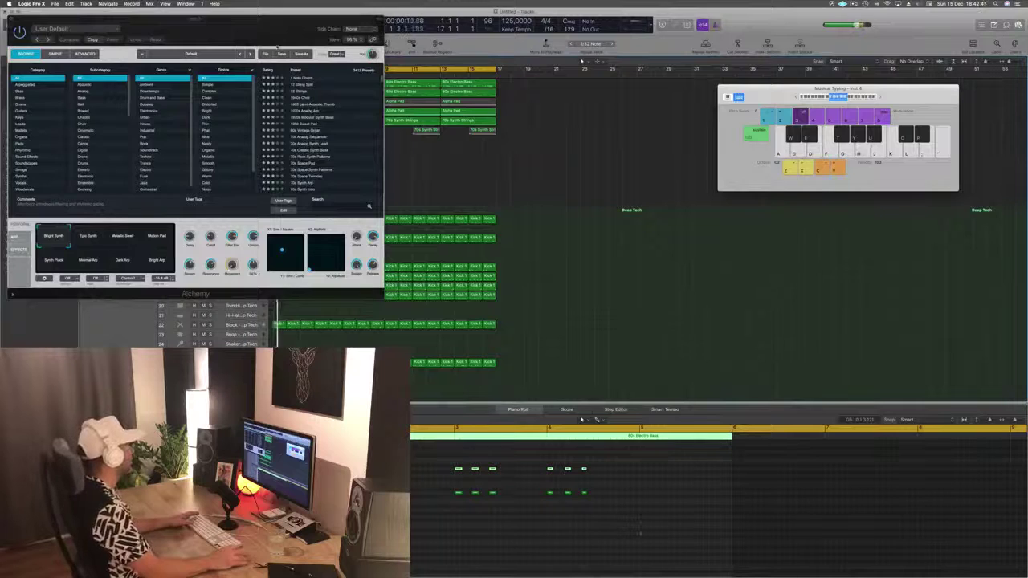
left_click_drag(277, 19, 817, 97)
key("space")
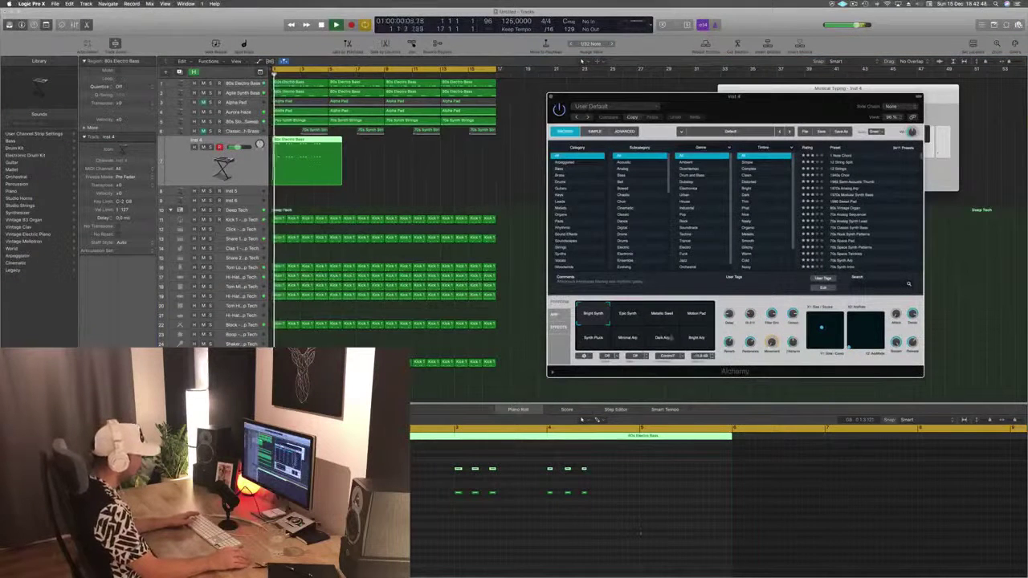
left_click(591, 344)
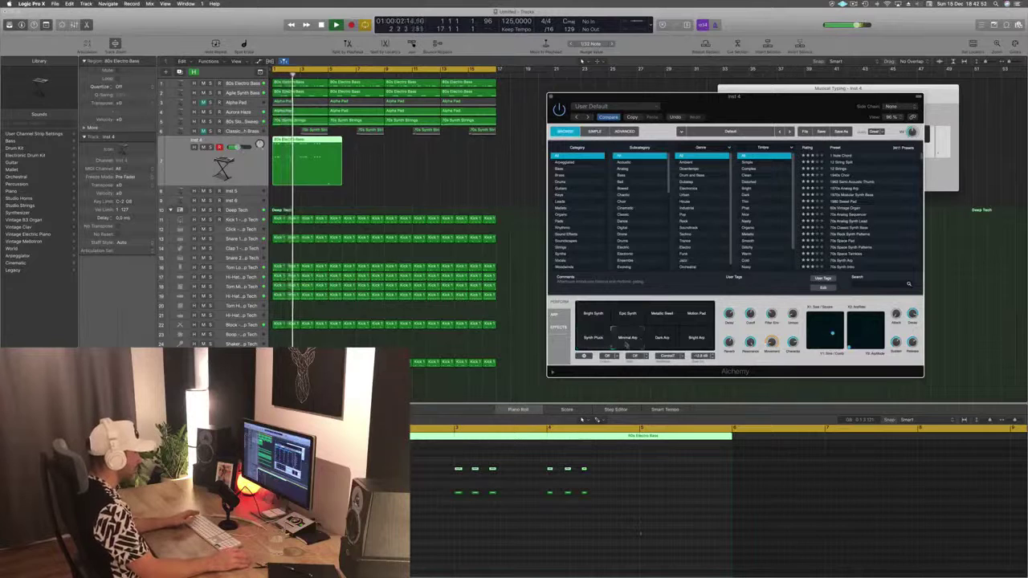
left_click(666, 343)
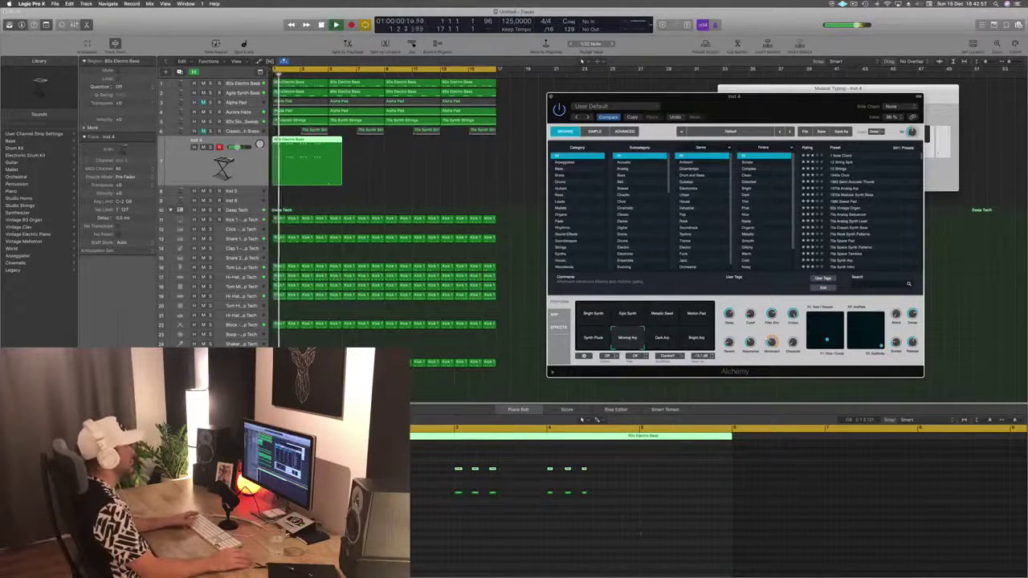
left_click_drag(832, 113, 721, 107)
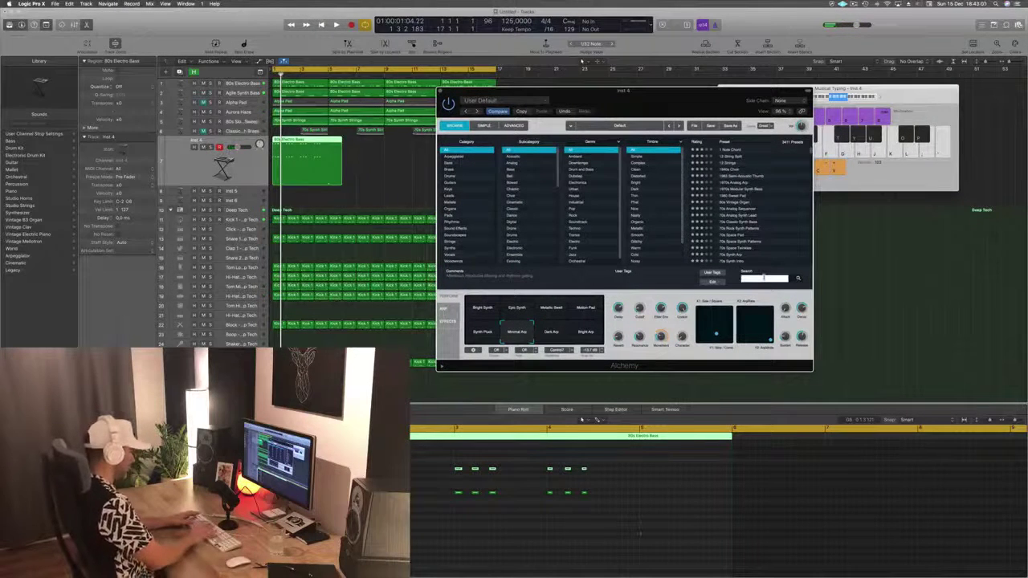
Step: Filter the Alchemy presets by a search term and audition Brassy Glass Bells and Breaking Bass
type("pl")
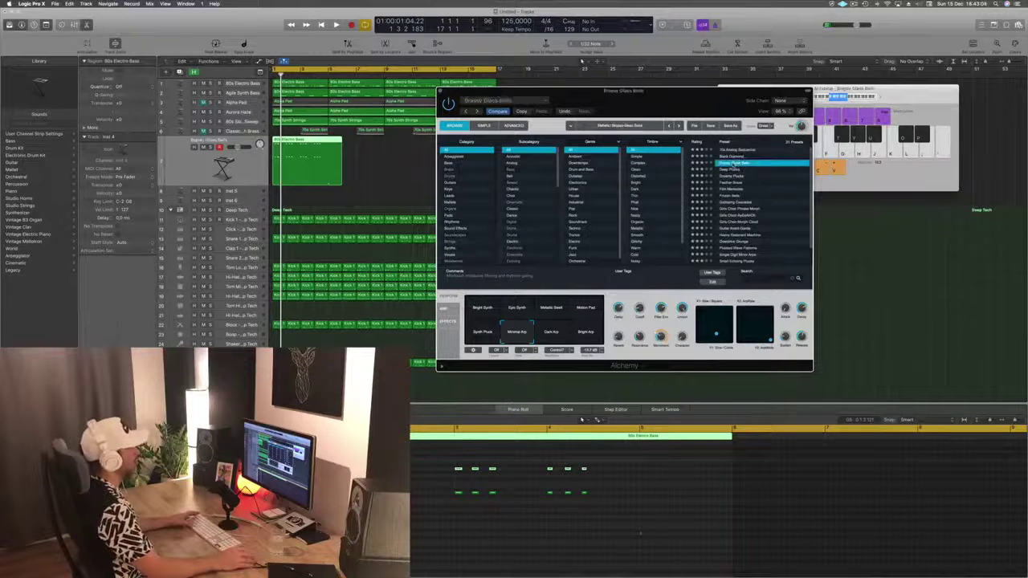
left_click(733, 163)
key("space")
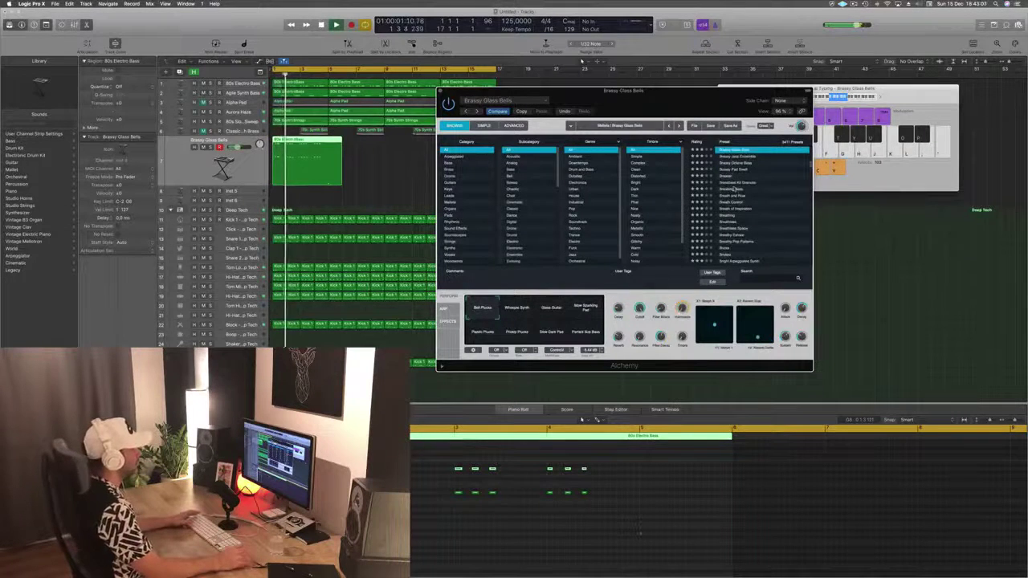
left_click(735, 189)
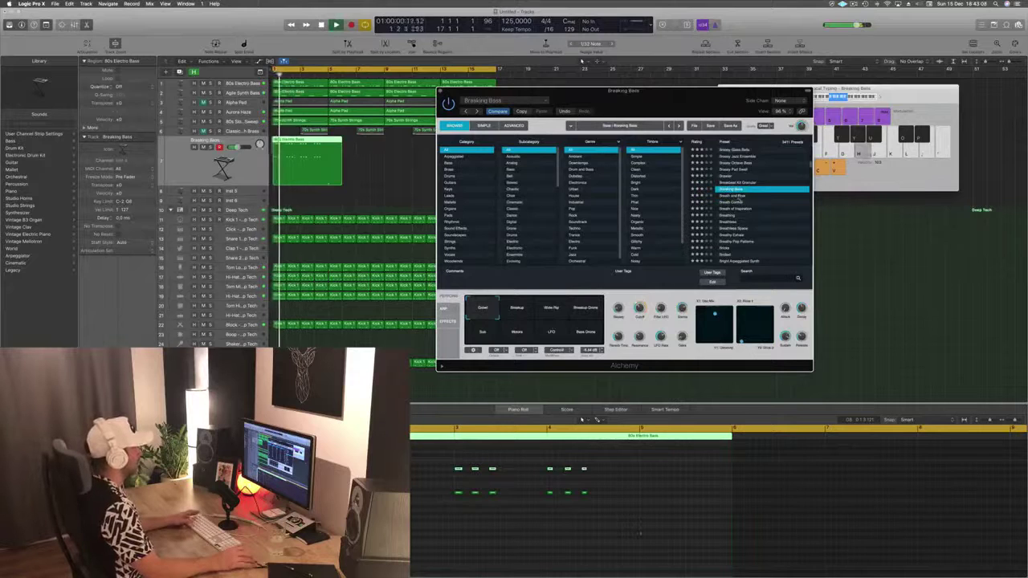
Step: Search the Alchemy presets for "pluck" and load 80s Simple Synth Patterns on the chord track
left_click(754, 279)
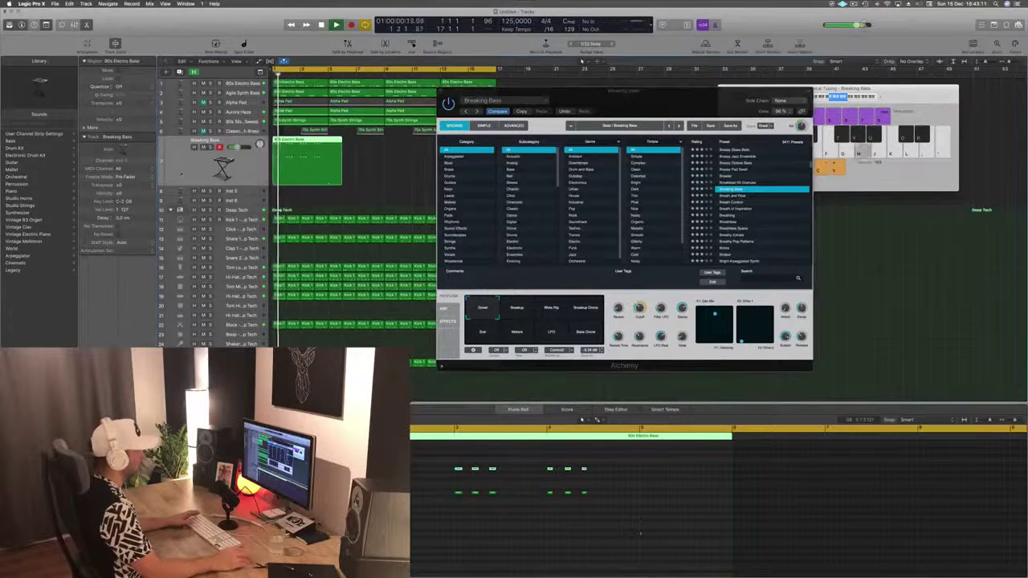
left_click(754, 278)
left_click(753, 278)
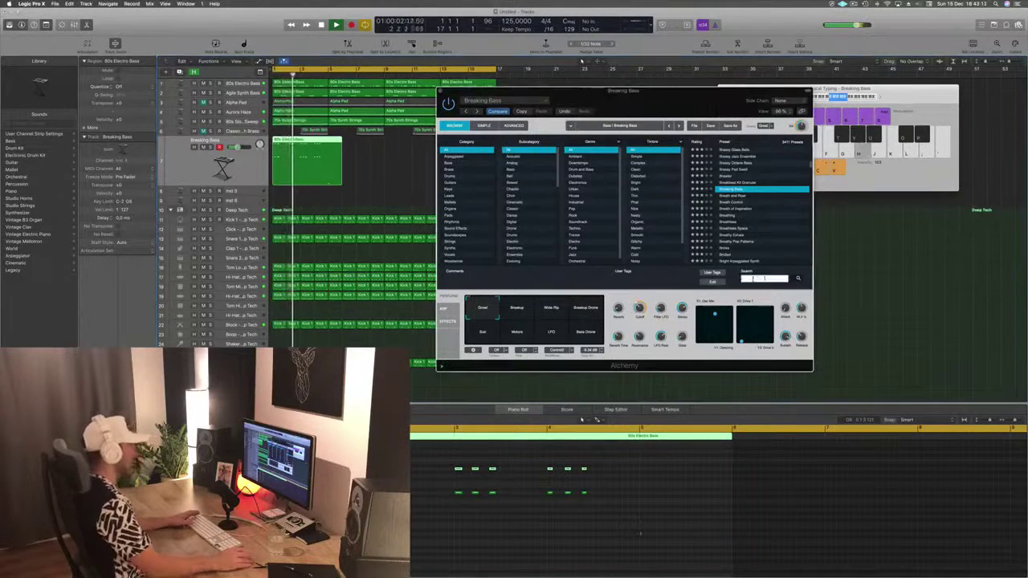
type("plu")
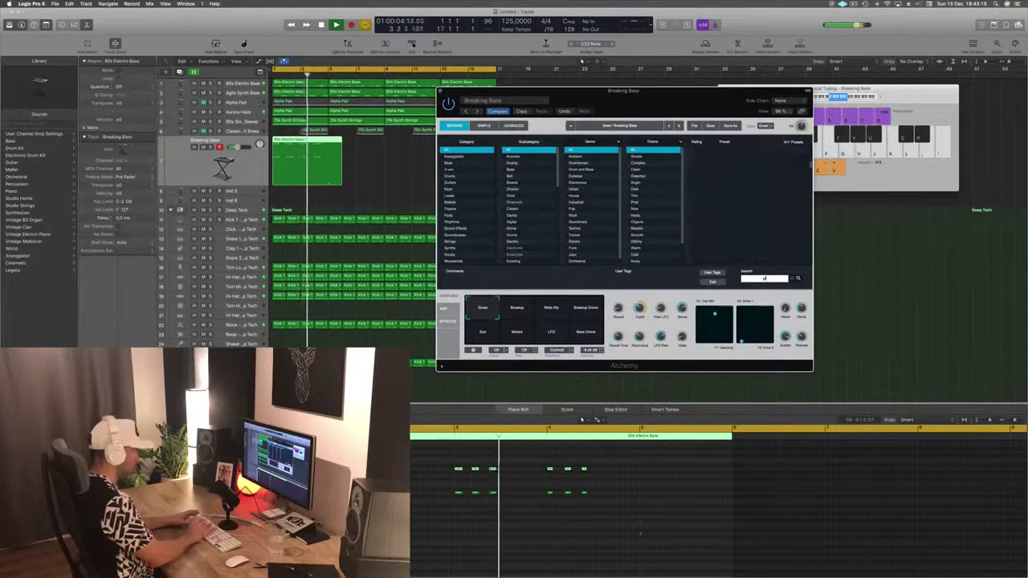
type("ck")
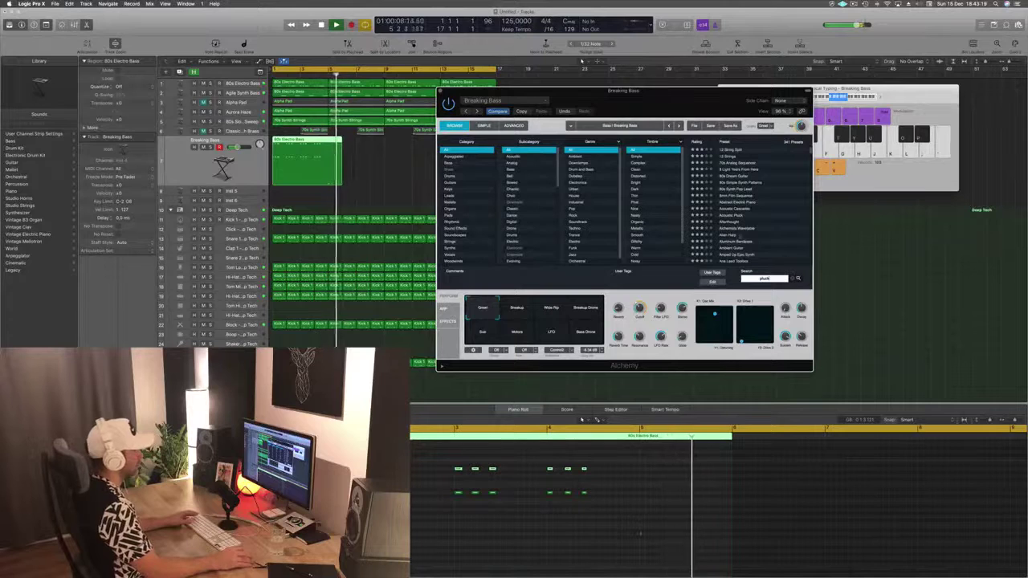
left_click(737, 182)
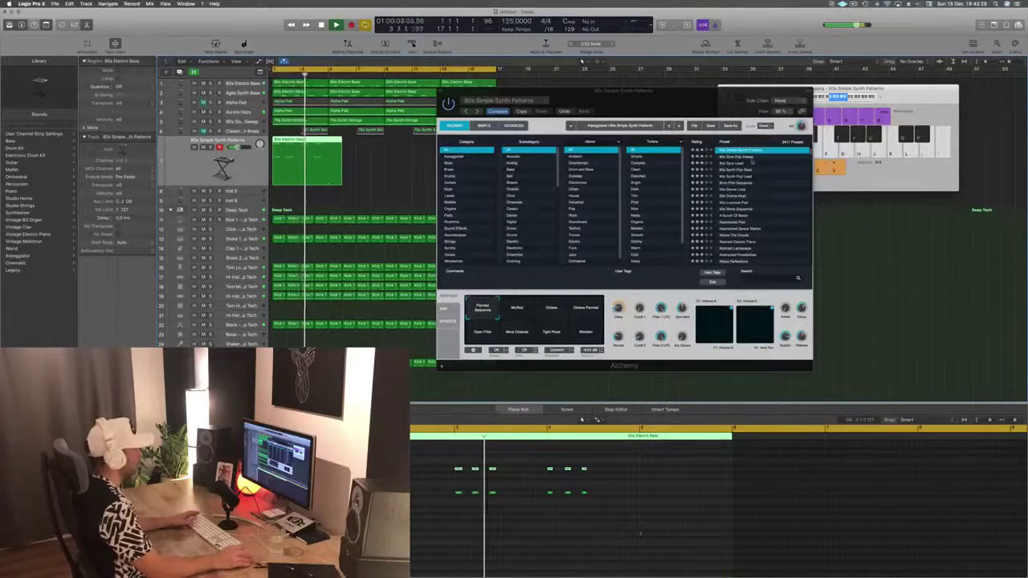
Step: Stop playback, search the Alchemy presets for "pluck", and clear the search term
left_click(753, 278)
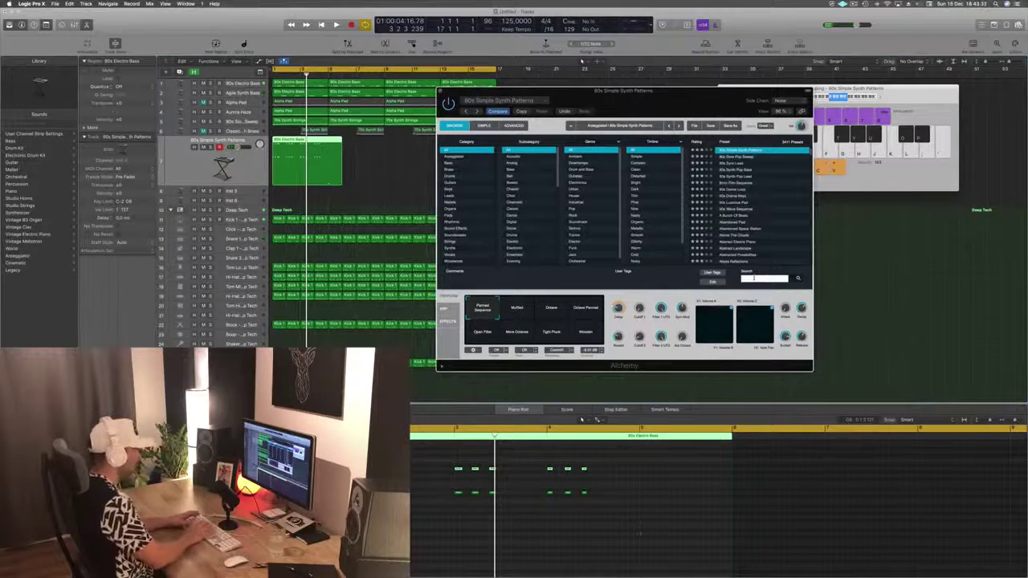
type("plu")
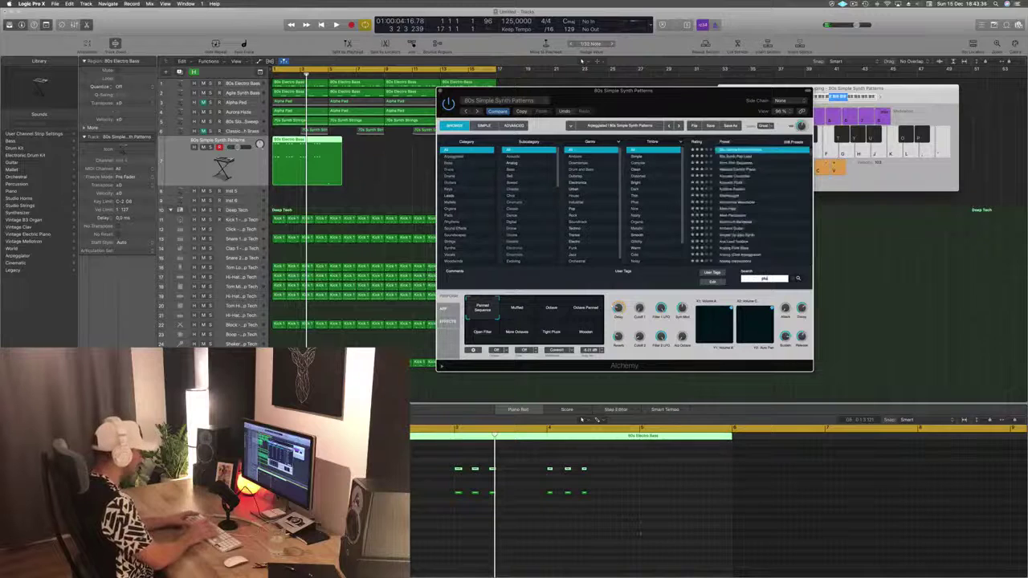
type("ck")
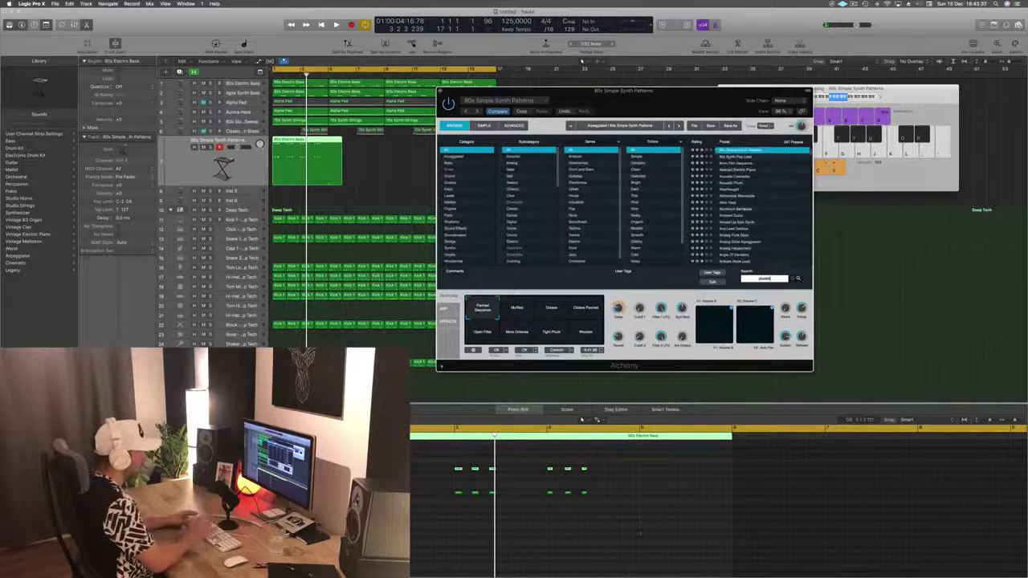
key("BackSpace")
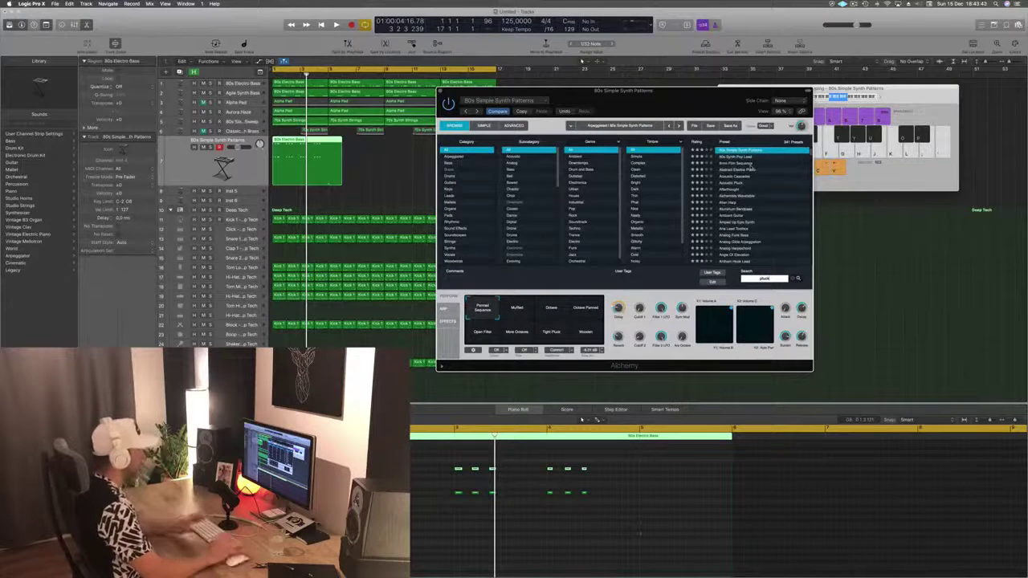
key("BackSpace")
key("BackSpace")
key("BackSpace")
key("BackSpace")
key("BackSpace")
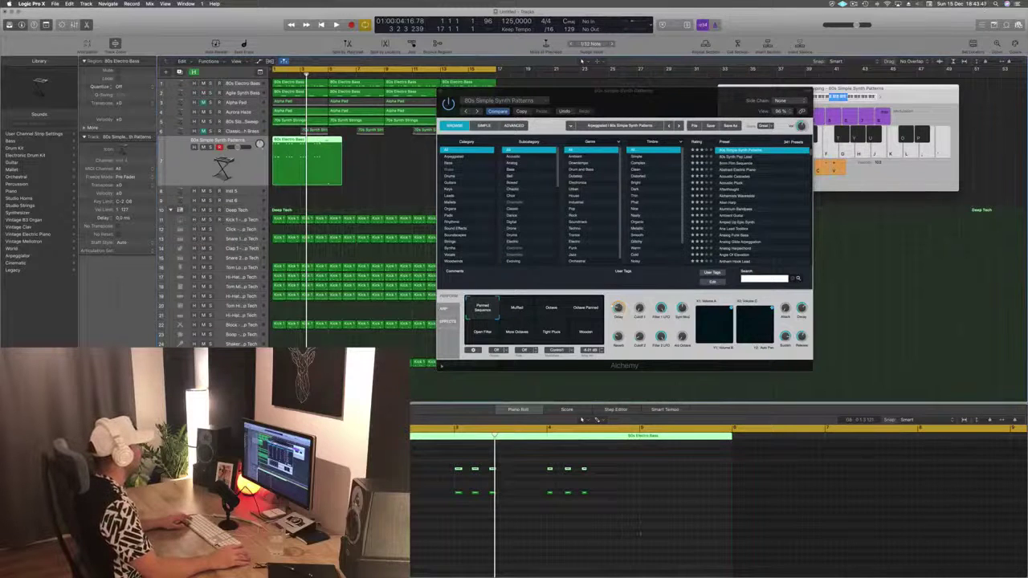
Step: Trim the chord region to end at bar 5 and copy it three times to fill the loop up to bar 17
left_click(329, 141)
key("Delete")
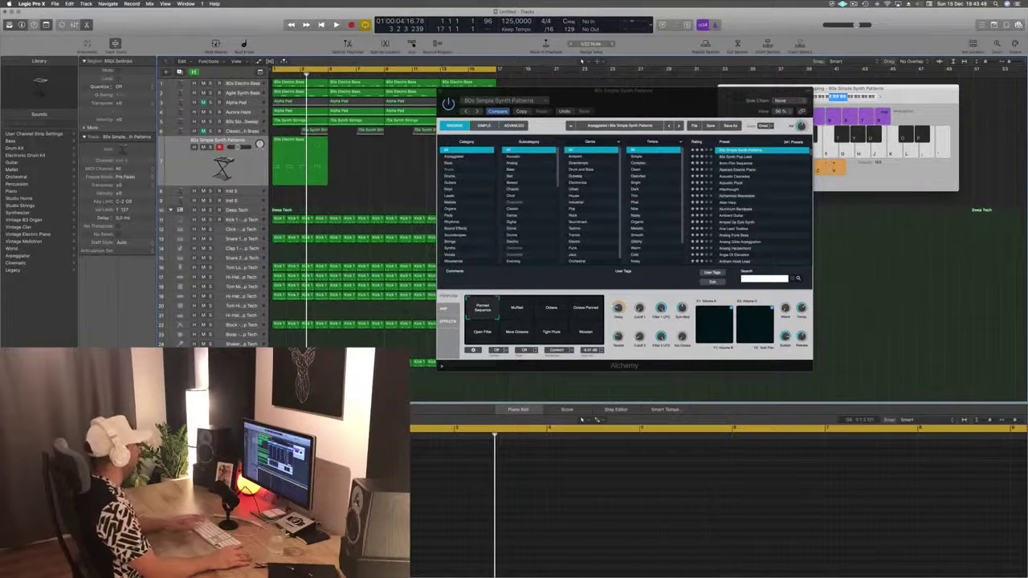
left_click_drag(289, 144, 347, 148)
left_click_drag(562, 89, 821, 116)
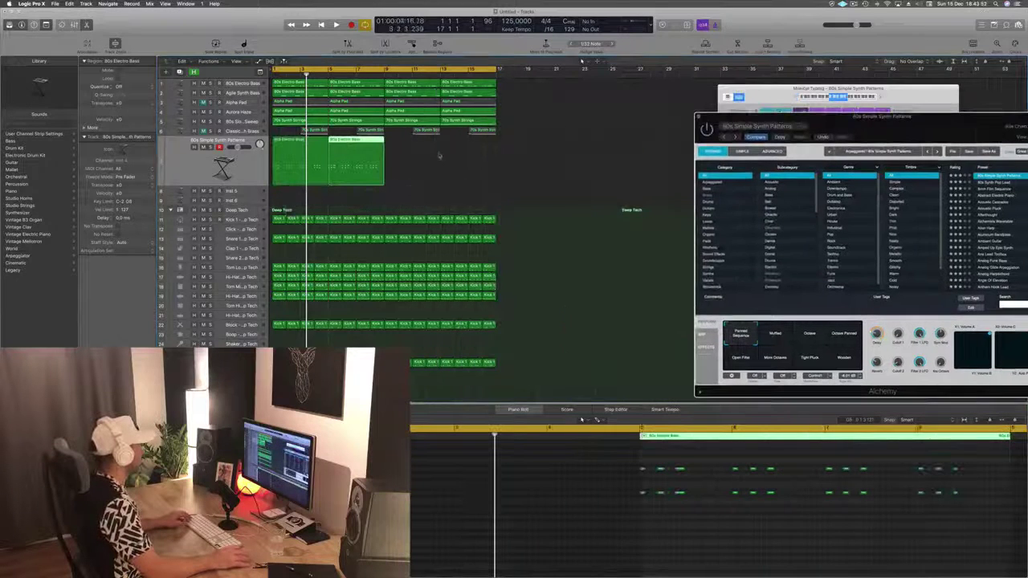
left_click_drag(330, 165, 441, 164)
Step: Search the Alchemy presets for "pluck" during playback and load Acoustic Cascades on the chord track
left_click_drag(863, 118, 395, 78)
key("space")
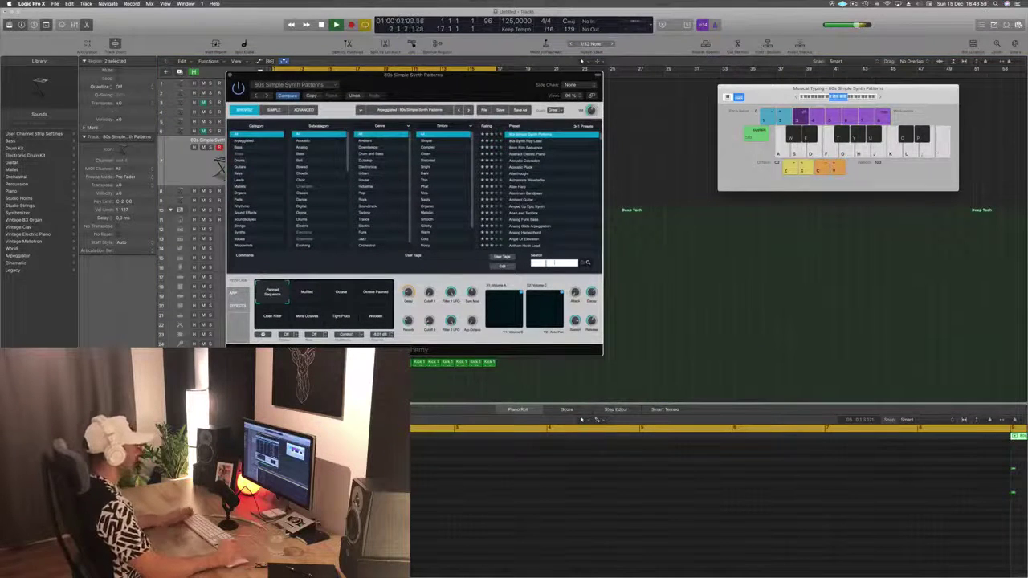
type("pad")
type("ck")
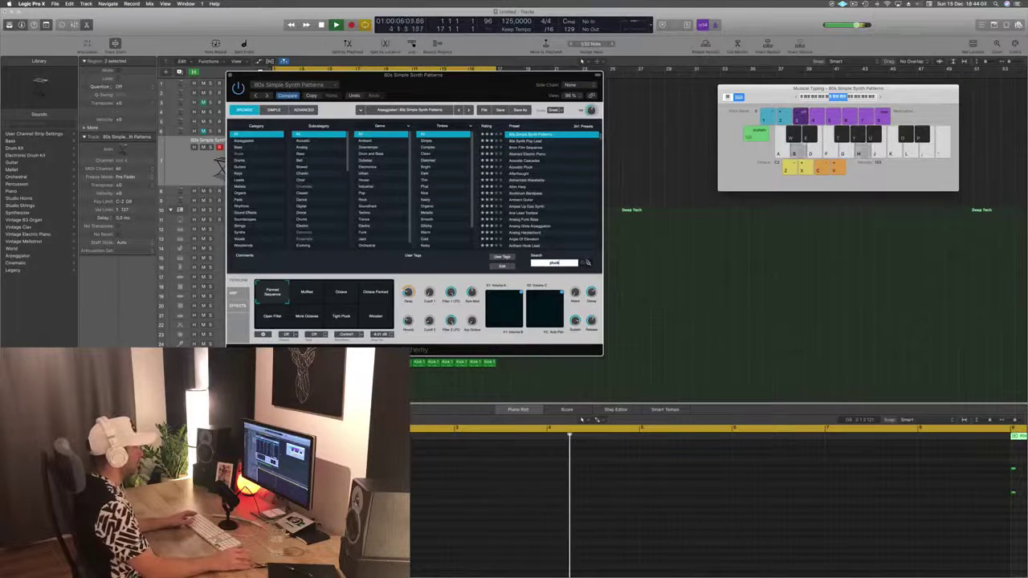
left_click(587, 262)
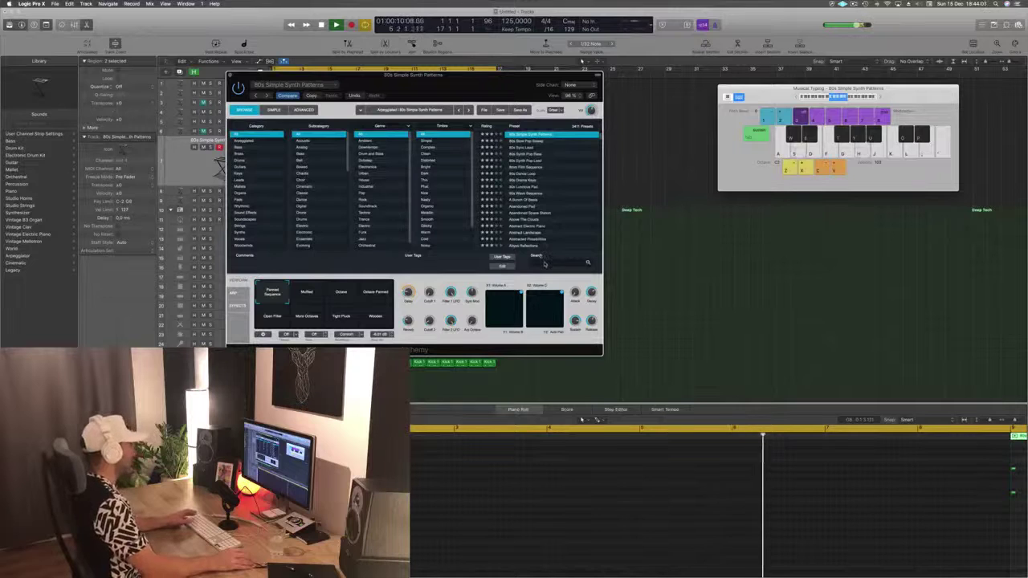
left_click(544, 263)
type("piano")
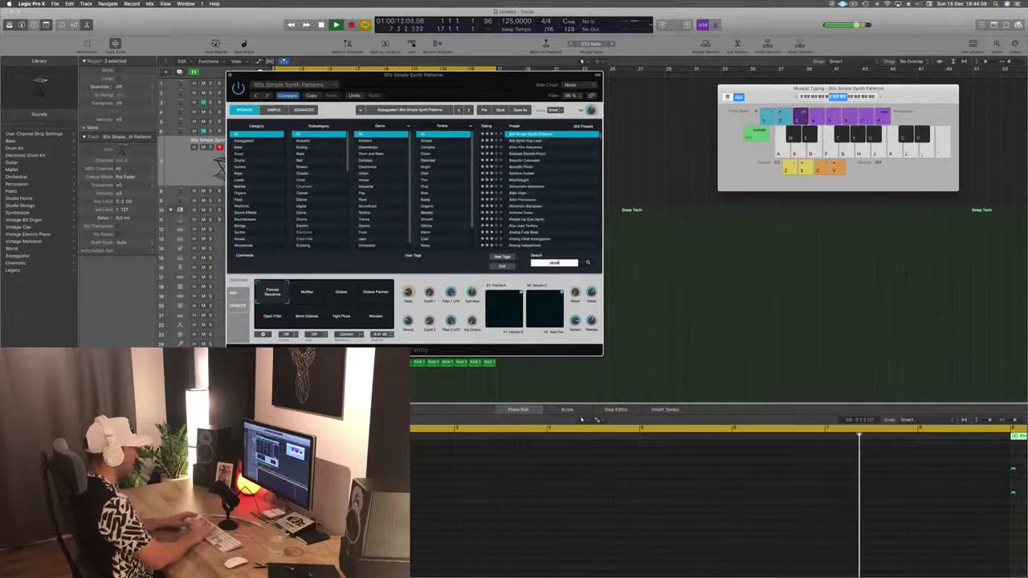
type("k")
left_click(522, 165)
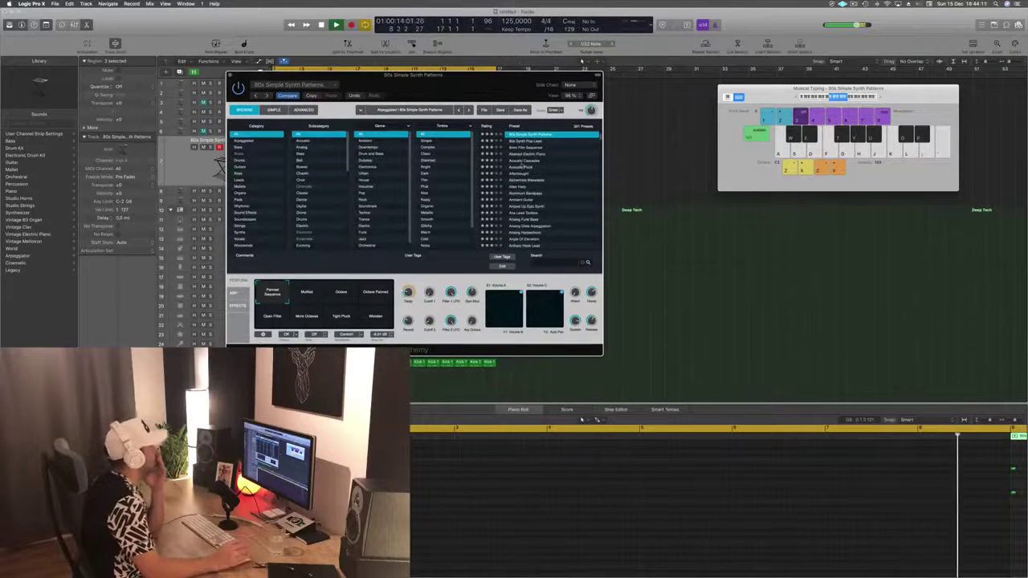
left_click(522, 160)
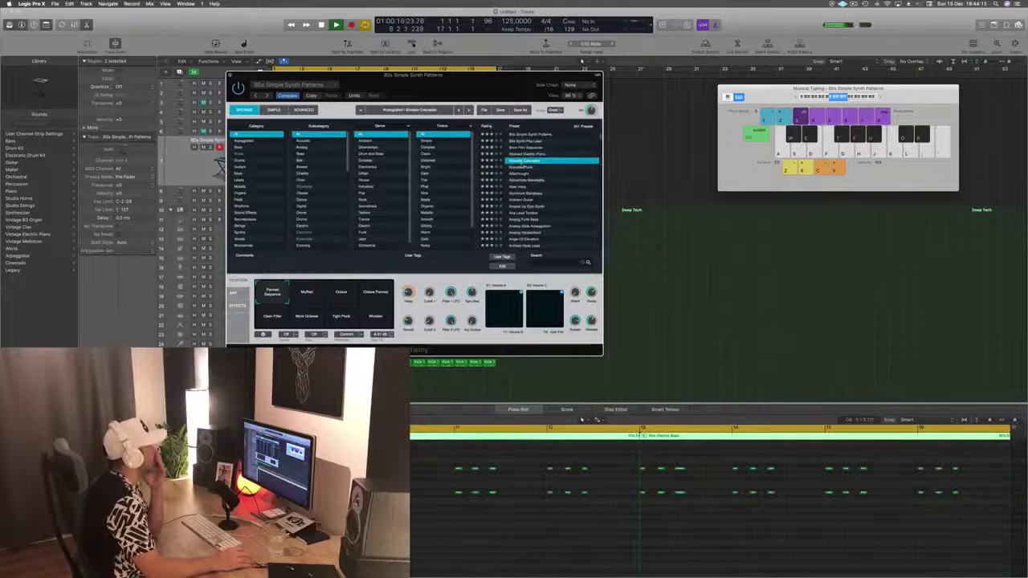
Step: Check the tag editor for Acoustic Cascades, close it, and audition the Adding preset
left_click_drag(413, 75, 654, 104)
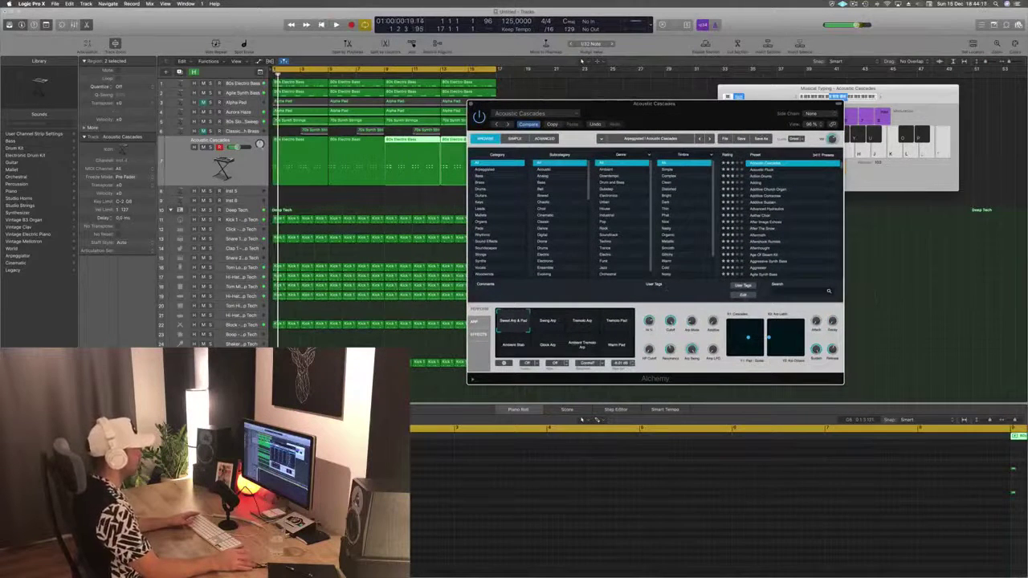
left_click(744, 295)
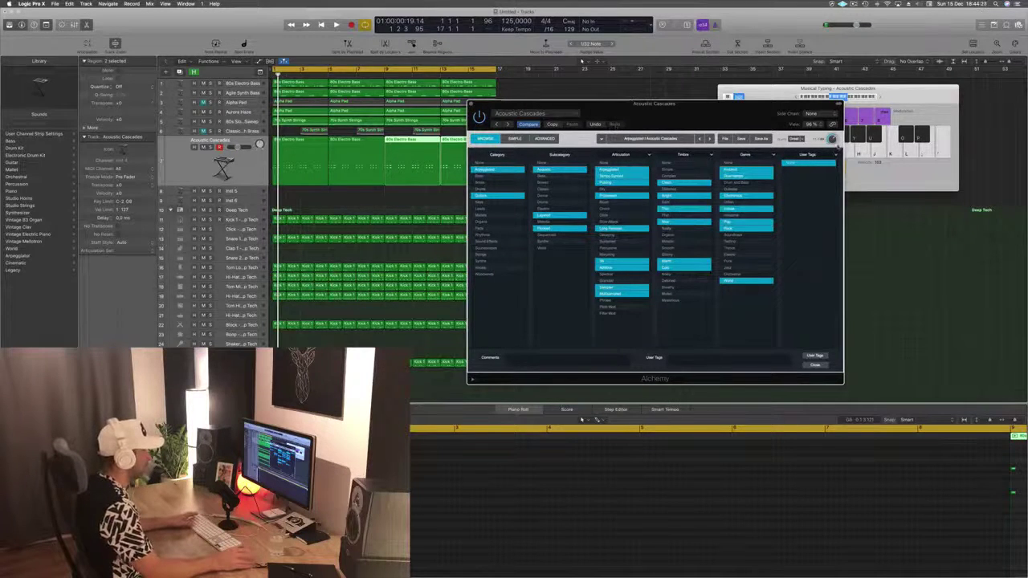
left_click(814, 366)
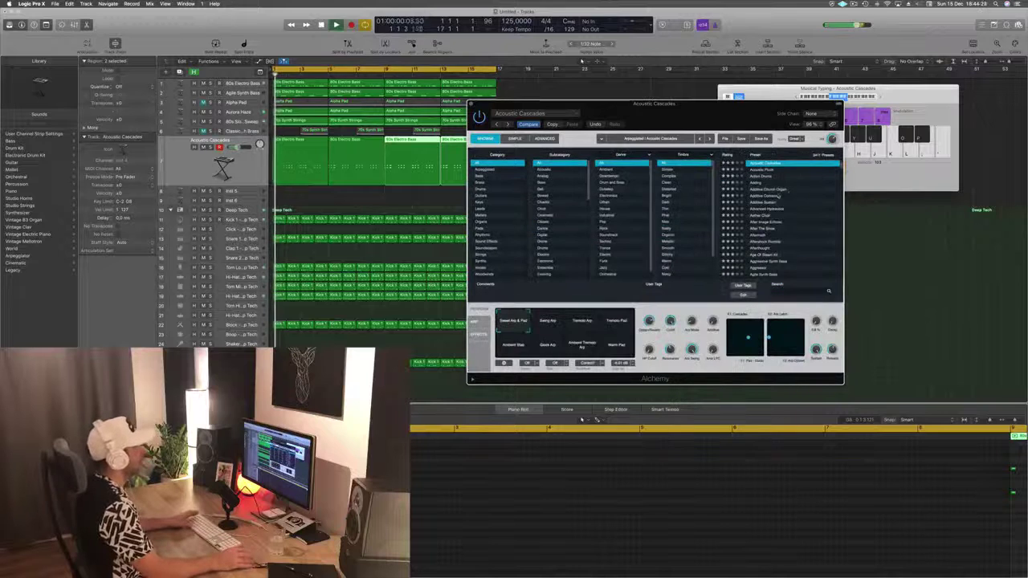
left_click(760, 183)
key("space")
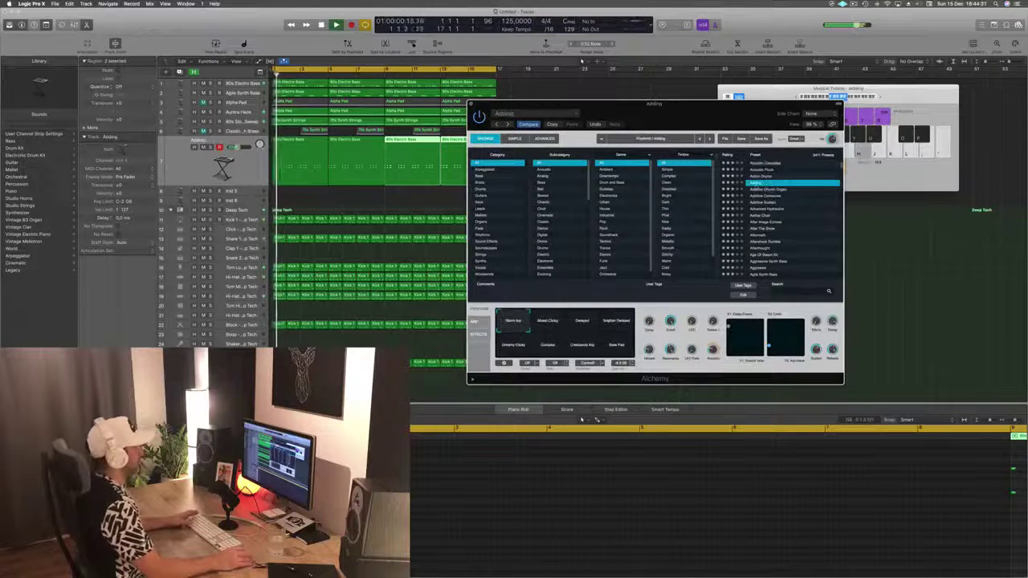
Step: Audition the following Alchemy presets in order, including Additive Sustain, up to After Image Echoes, and stop playback
left_click_drag(782, 118, 718, 91)
left_click(711, 170)
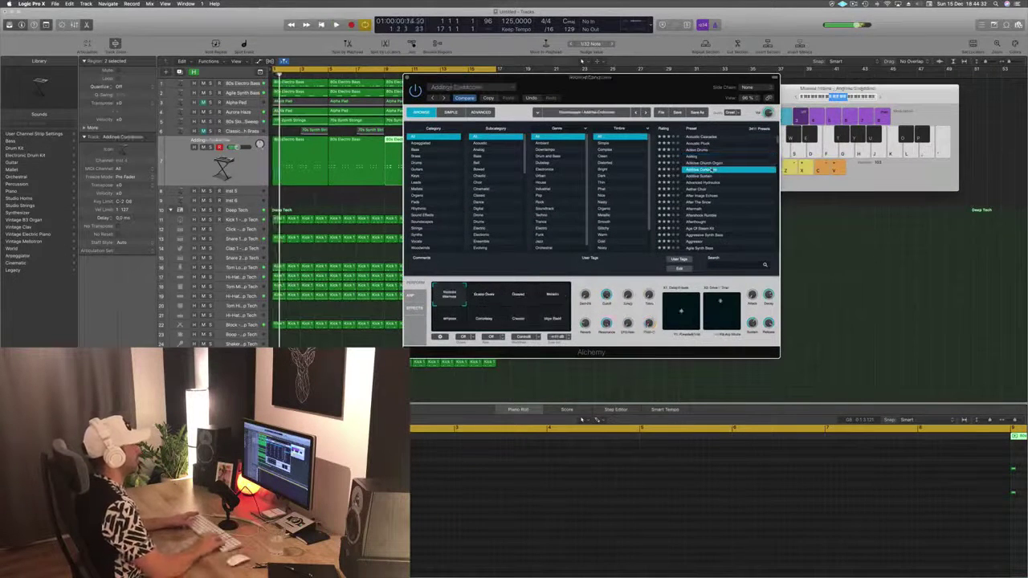
key("Down")
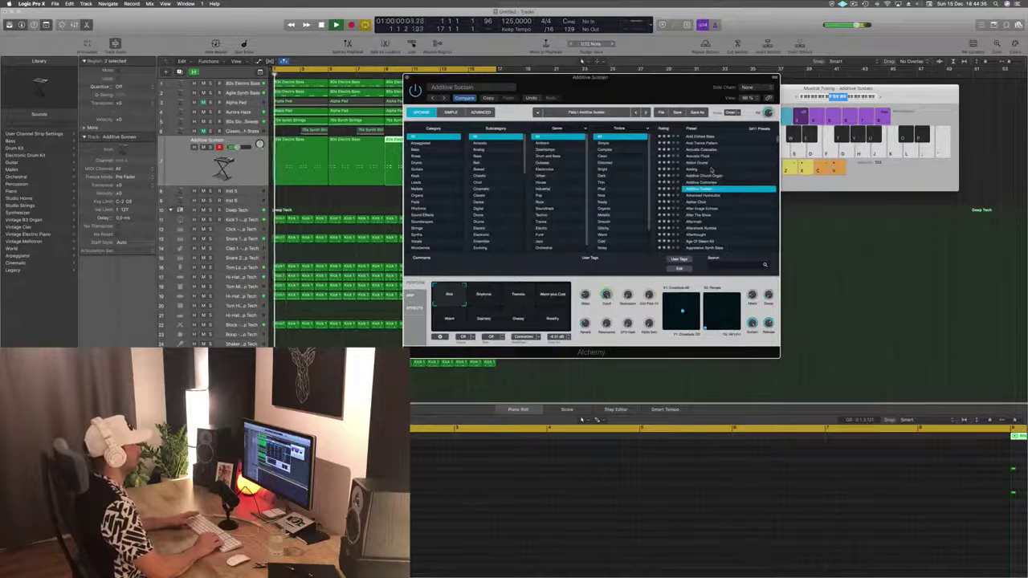
key("Down")
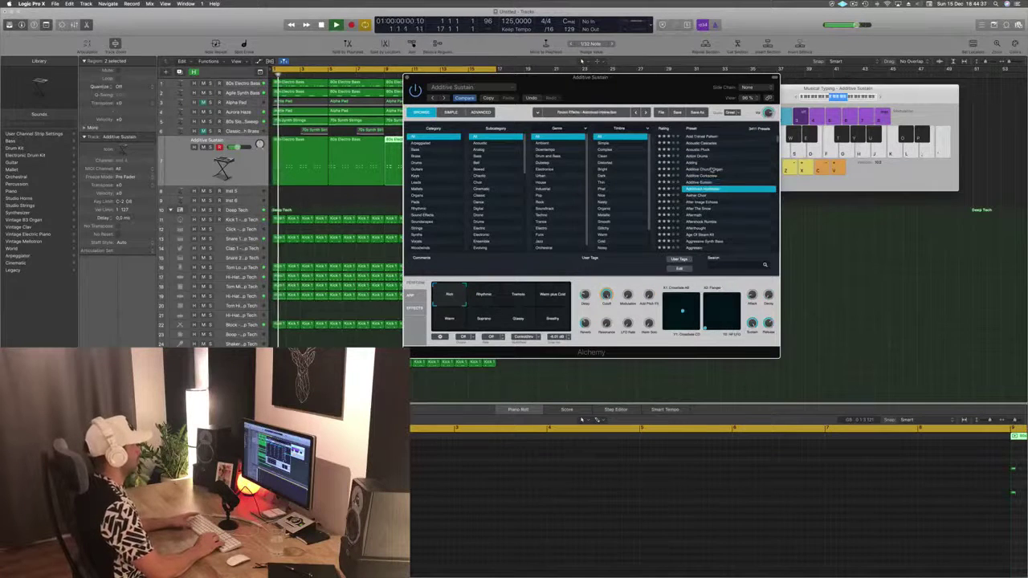
key("Down")
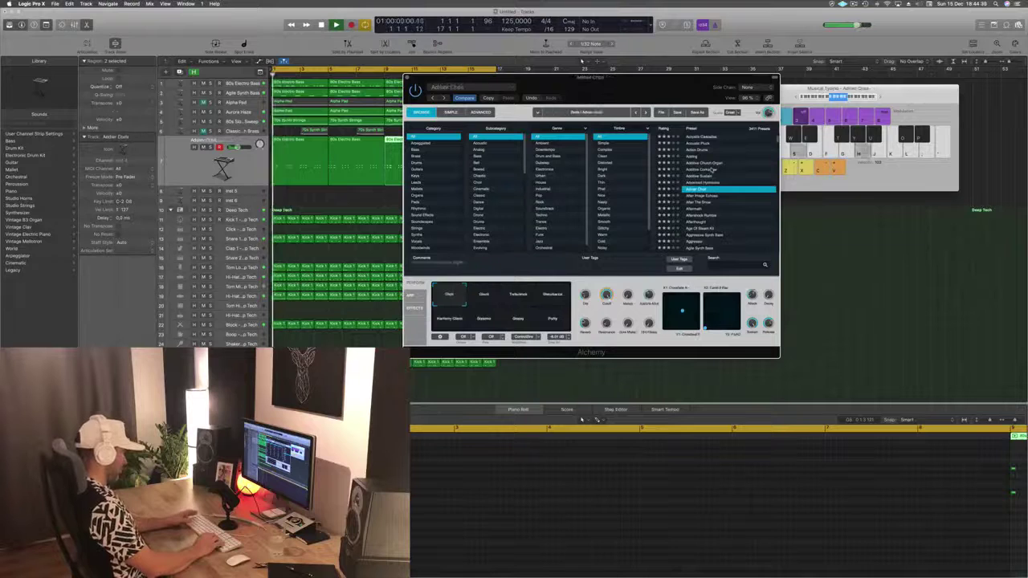
key("Down")
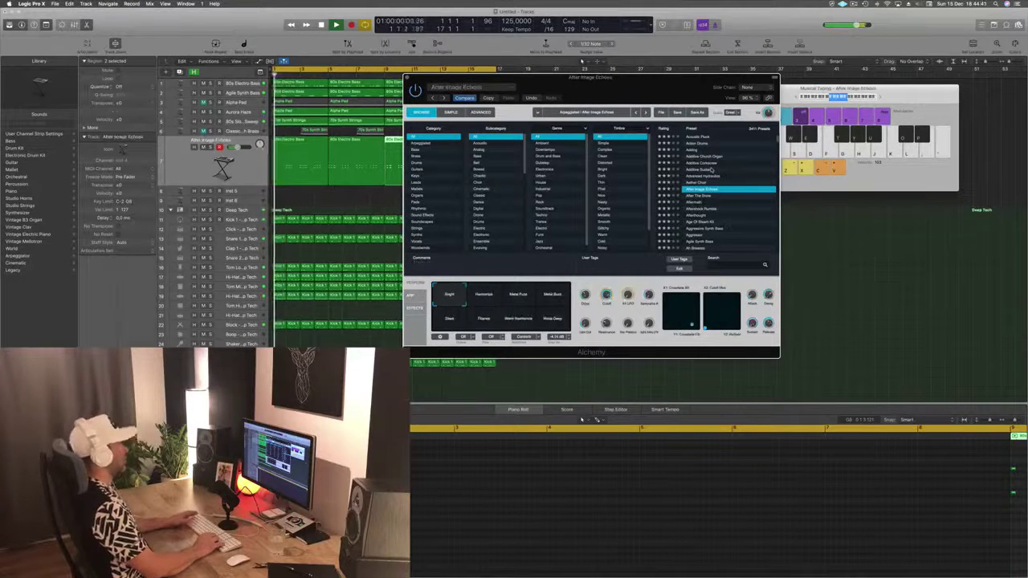
key("space")
Step: Replace Alchemy with Sculpture on the chord track and step through its presets to Lean on during playback
left_click(582, 419)
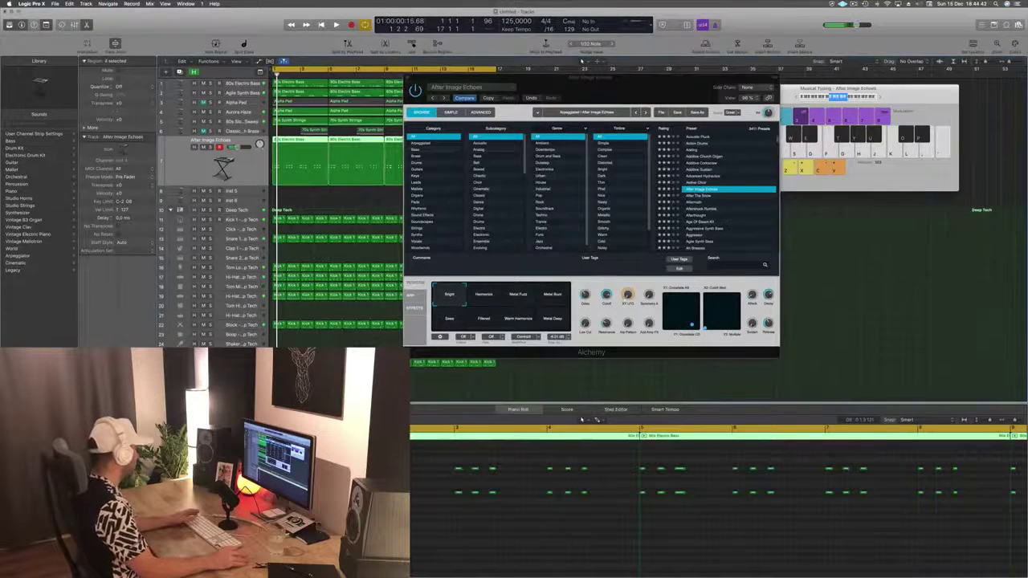
key("v")
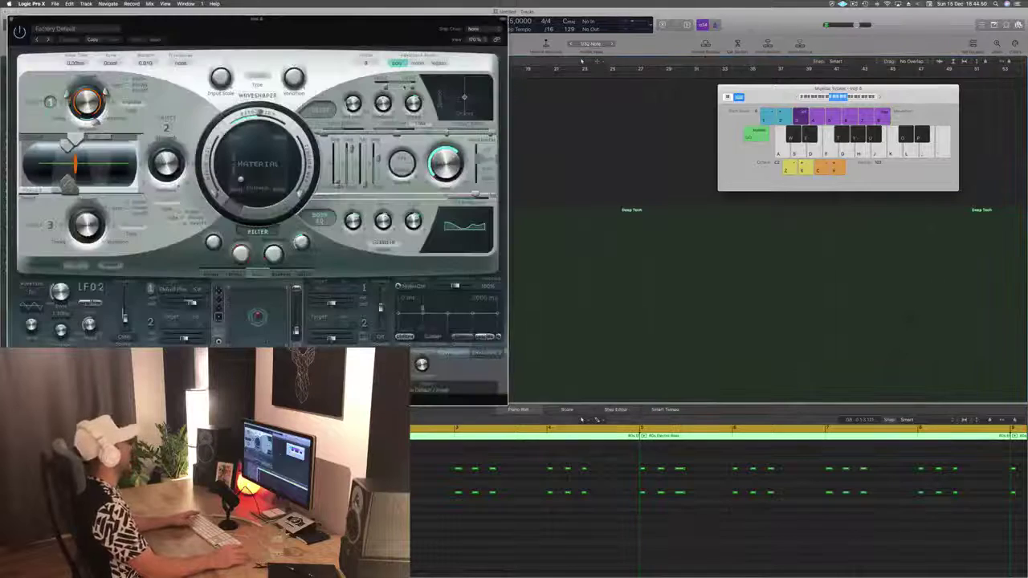
key("space")
left_click_drag(305, 26, 783, 68)
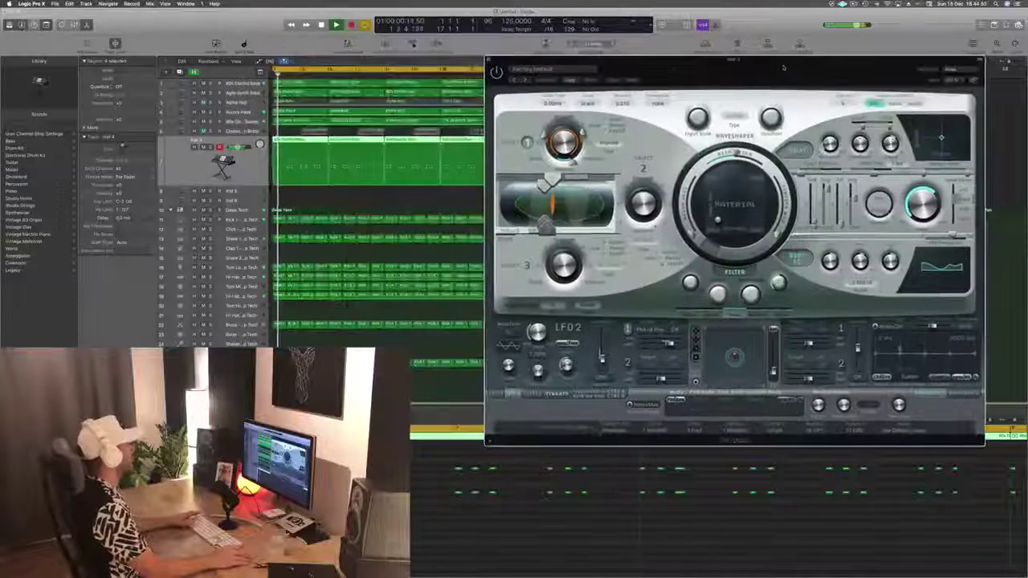
left_click(526, 81)
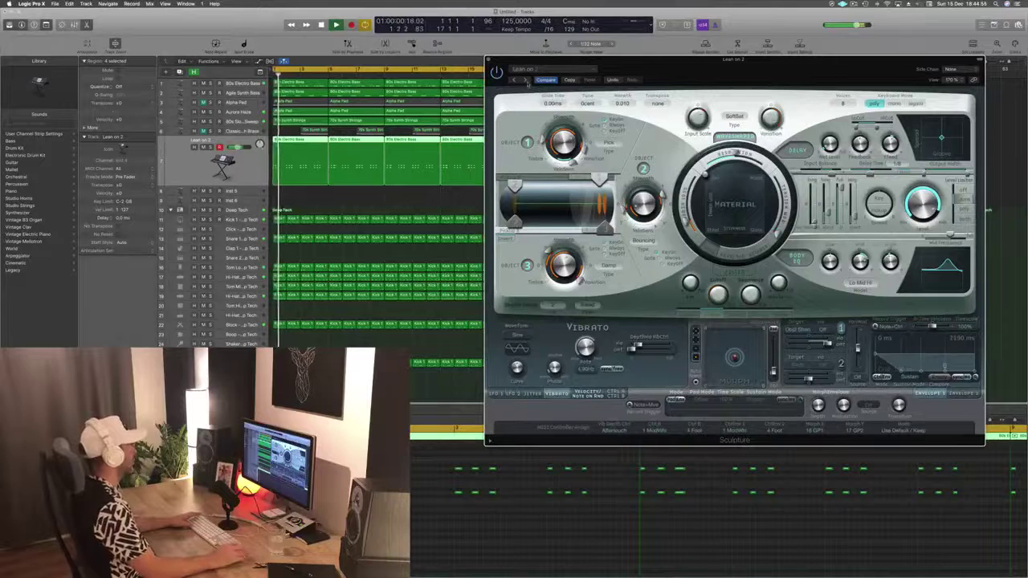
left_click(526, 81)
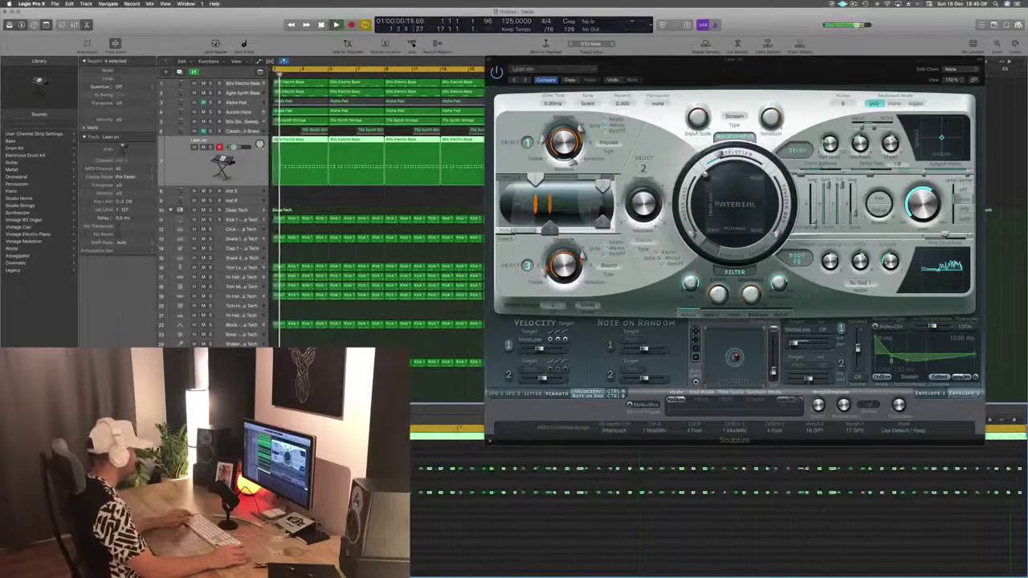
Step: Close the Sculpture window and play the full arrangement from the start with the new chord sound
key("super+Left")
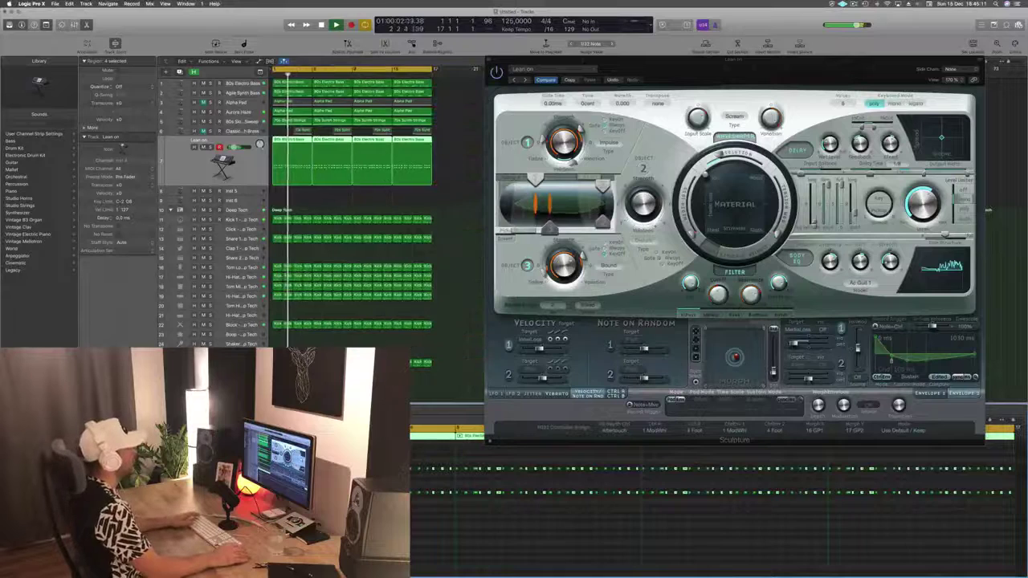
left_click_drag(823, 64, 728, 80)
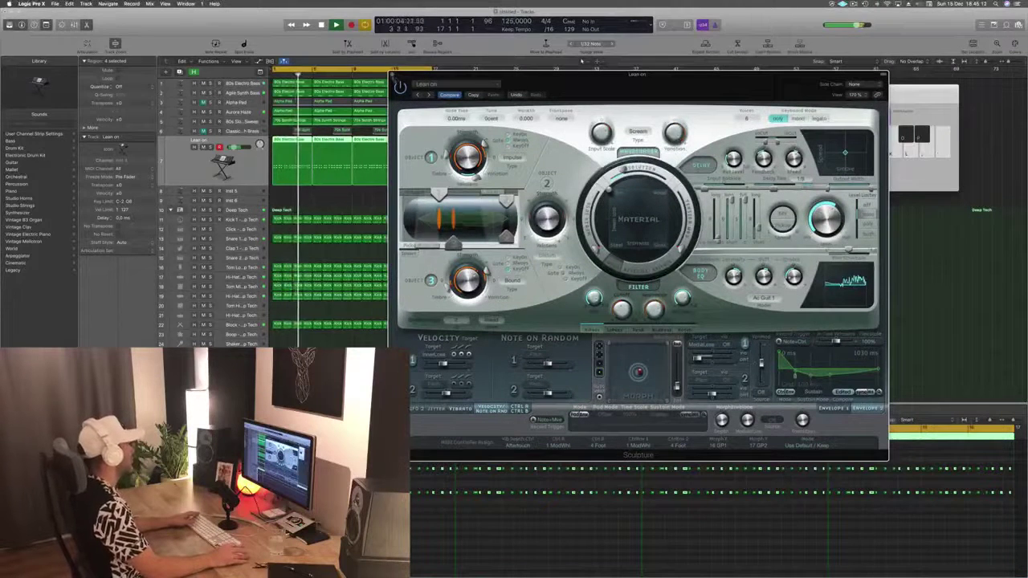
key("super+w")
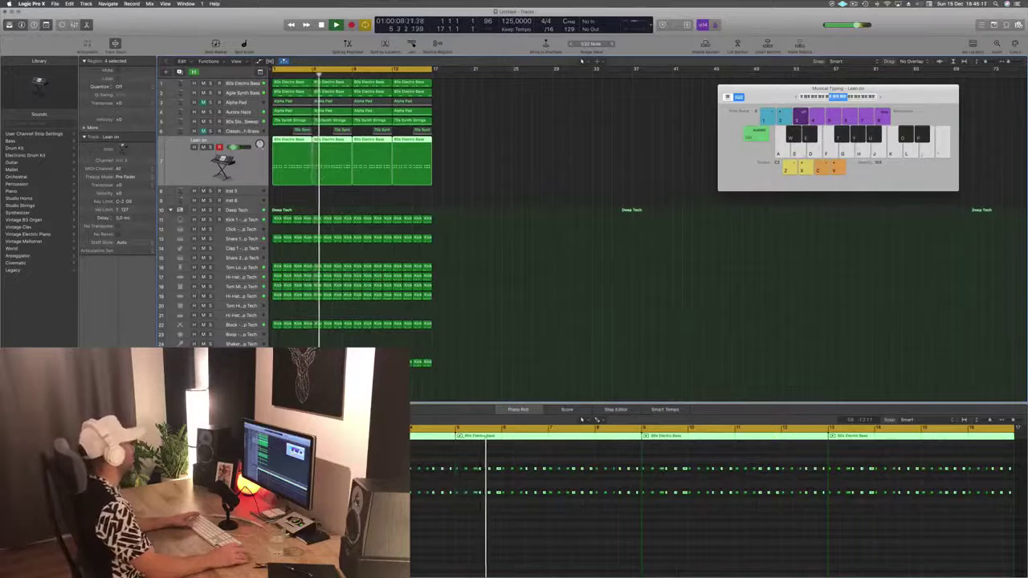
key("Return")
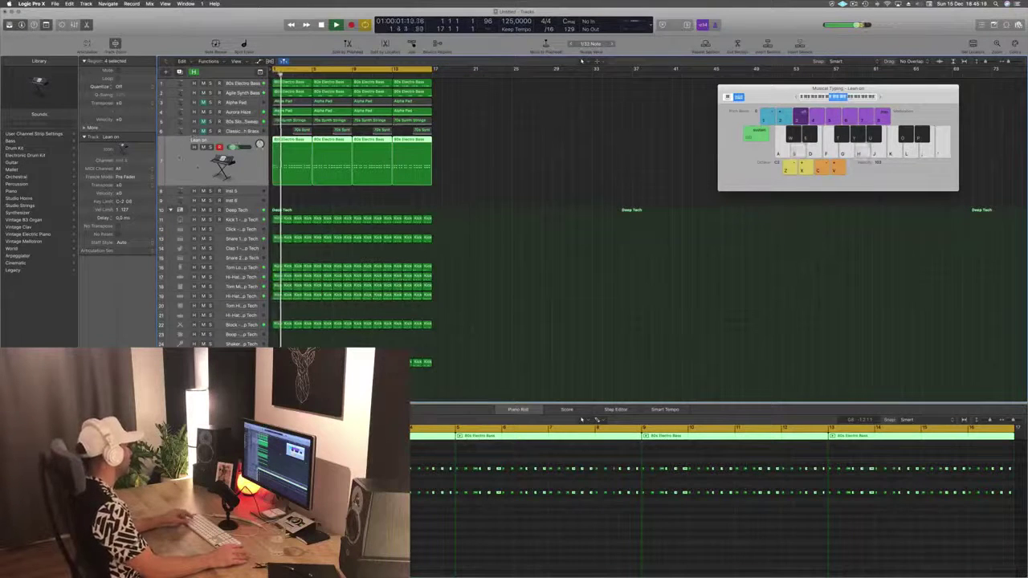
key("super+Right")
key("super+Up")
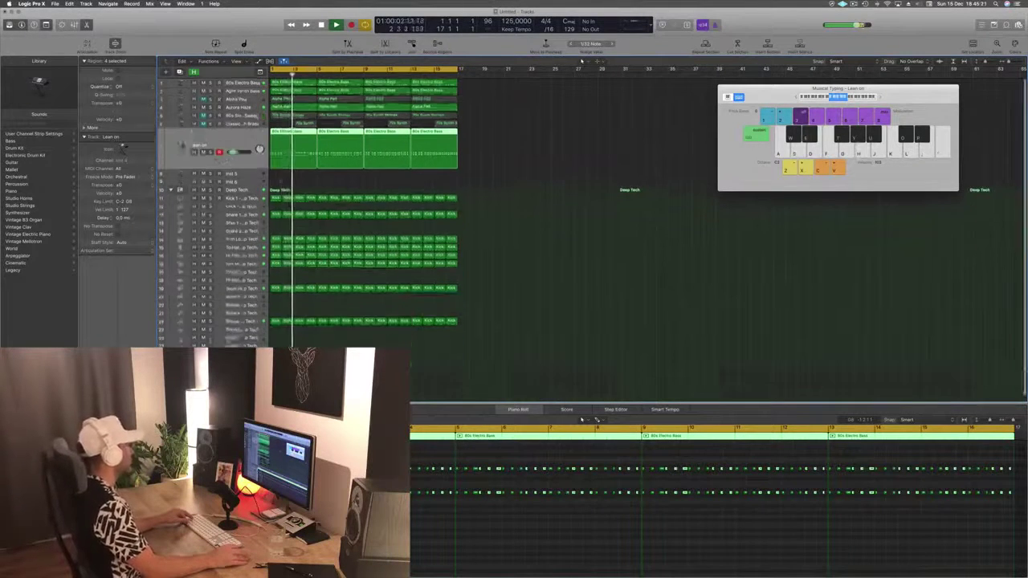
key("super+Right")
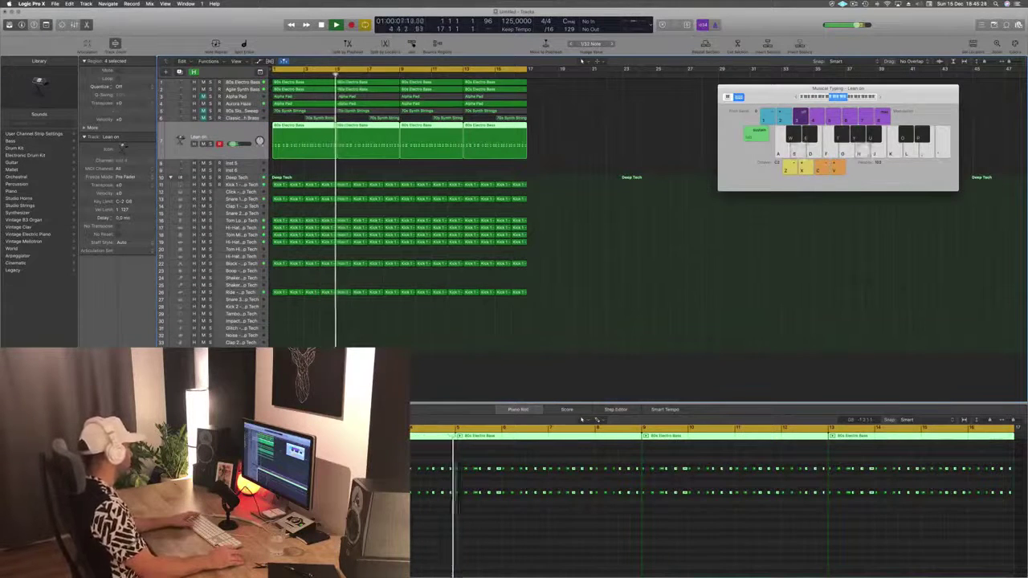
left_click(661, 219)
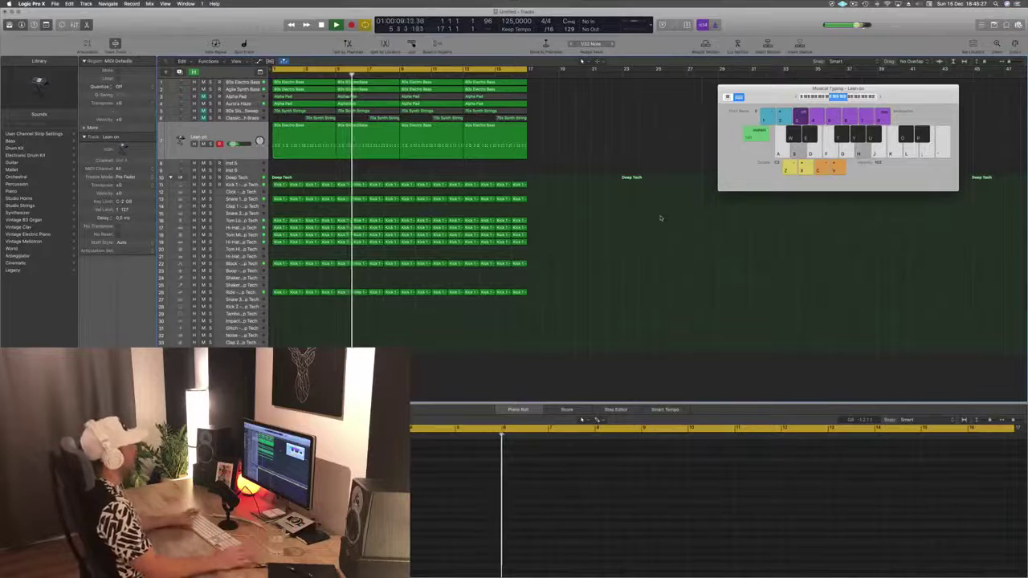
key("super+Down")
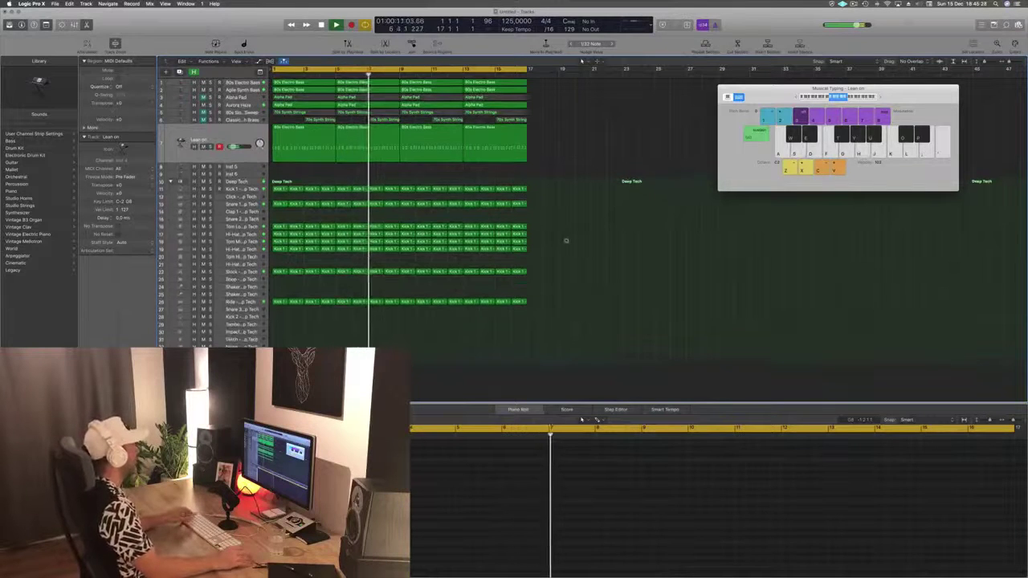
Step: Unmute the 80s Slow Pop Sweep track while the arrangement plays from the start
key("Return")
key("Up")
key("Up")
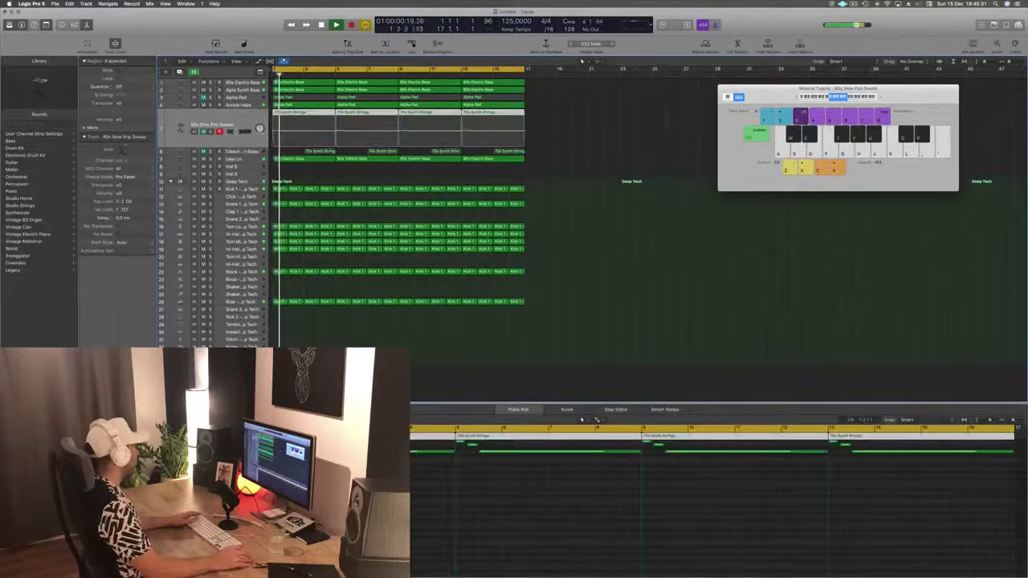
key("m")
left_click(373, 498)
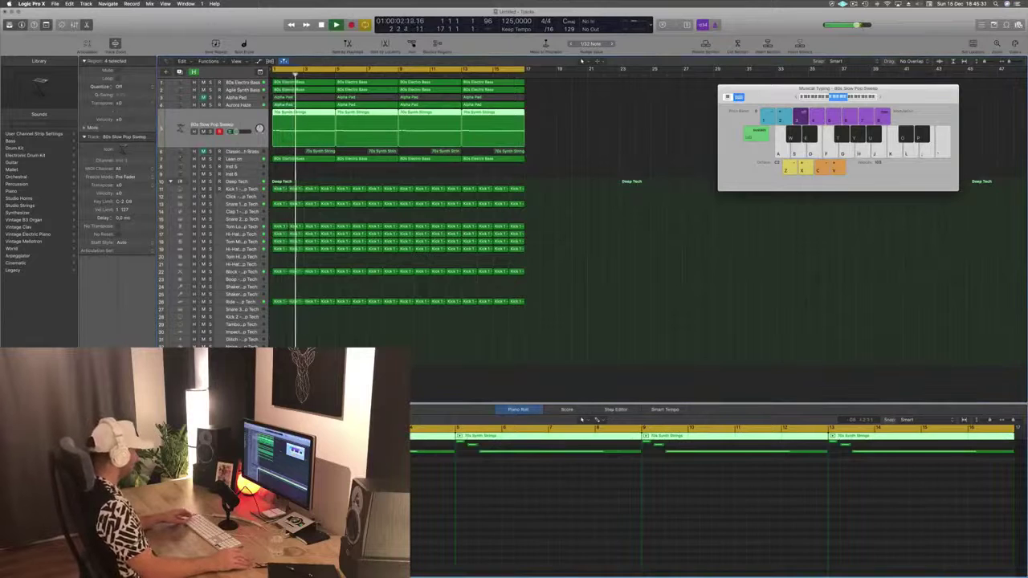
Step: Transpose all notes in the 80s Slow Pop Sweep regions down an octave and replay from the start
key("super+a")
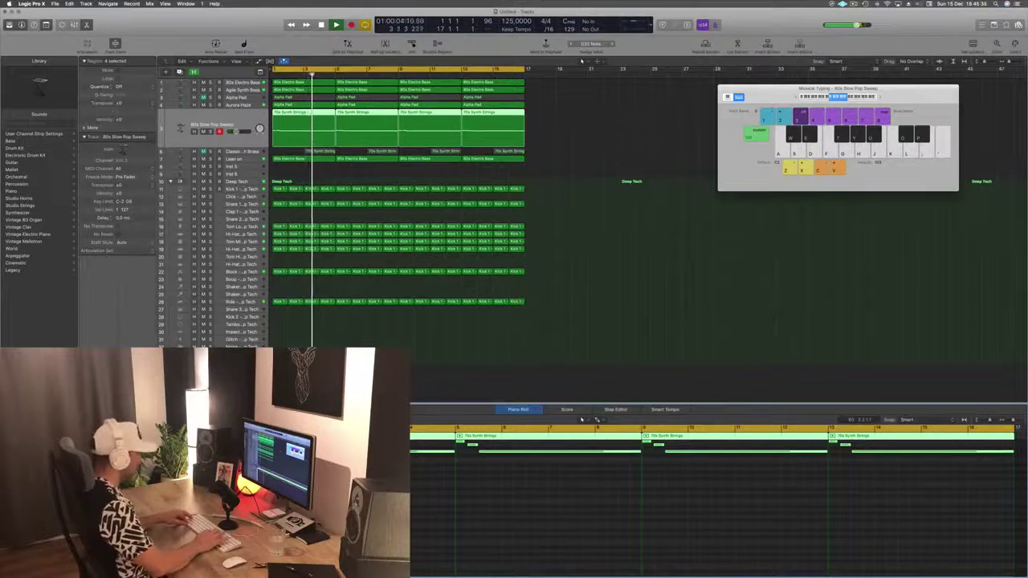
key("alt+shift+Down")
key("Return")
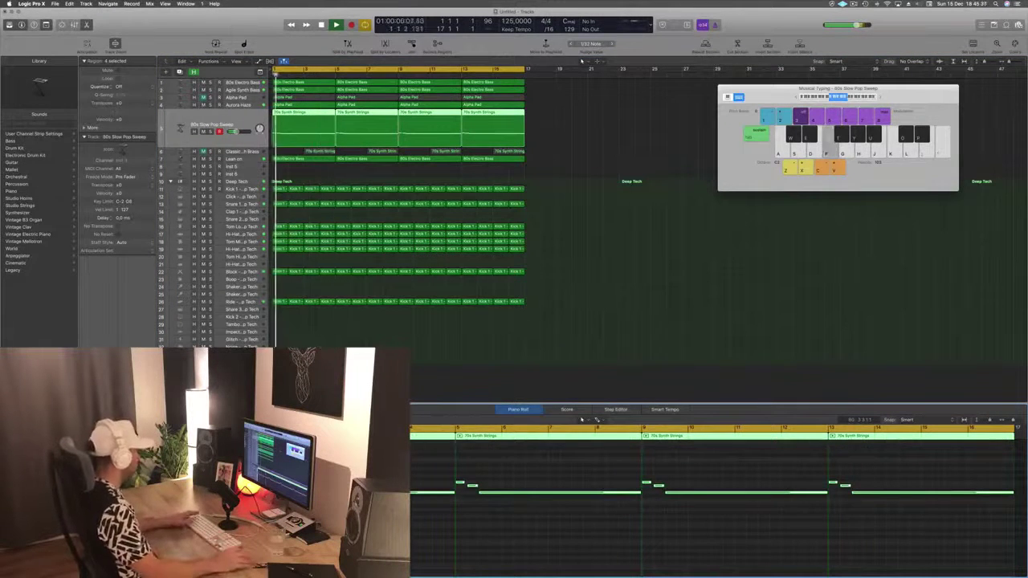
key("Return")
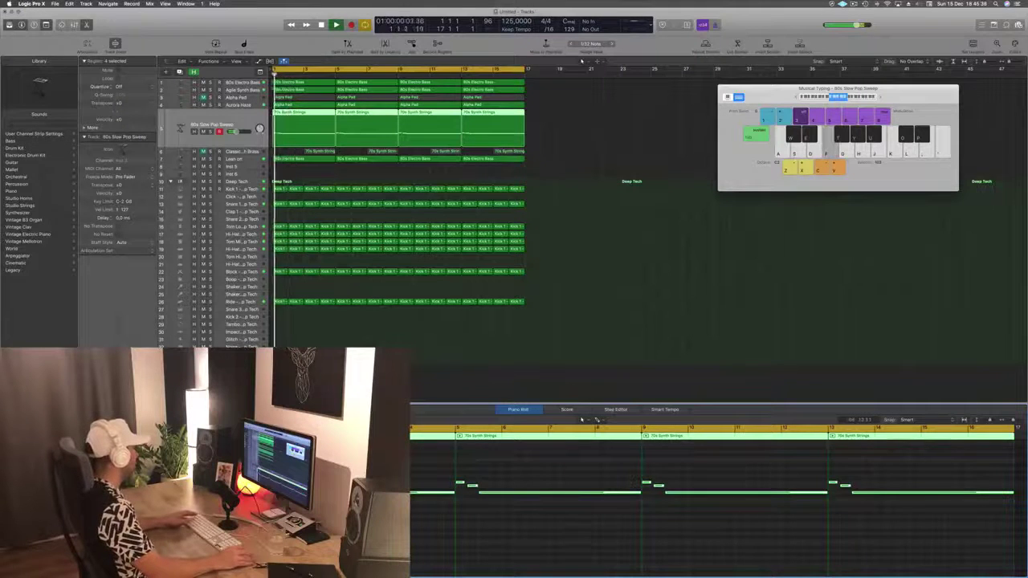
Step: Duplicate the 80s Slow Pop Sweep track and copy its four 70s Synth Strings regions onto the new track
left_click(121, 418)
key("super+d")
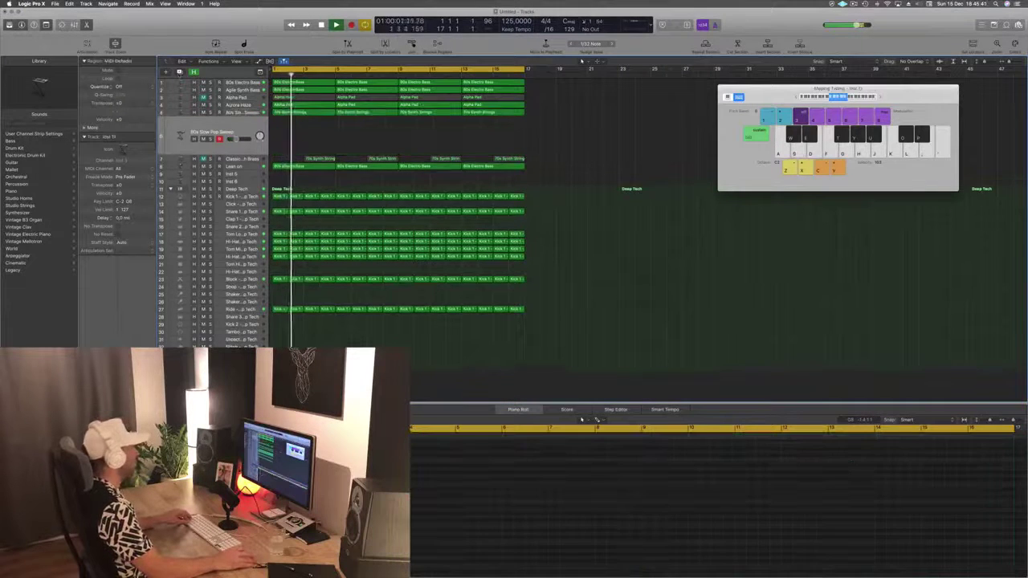
left_click_drag(552, 121, 284, 131)
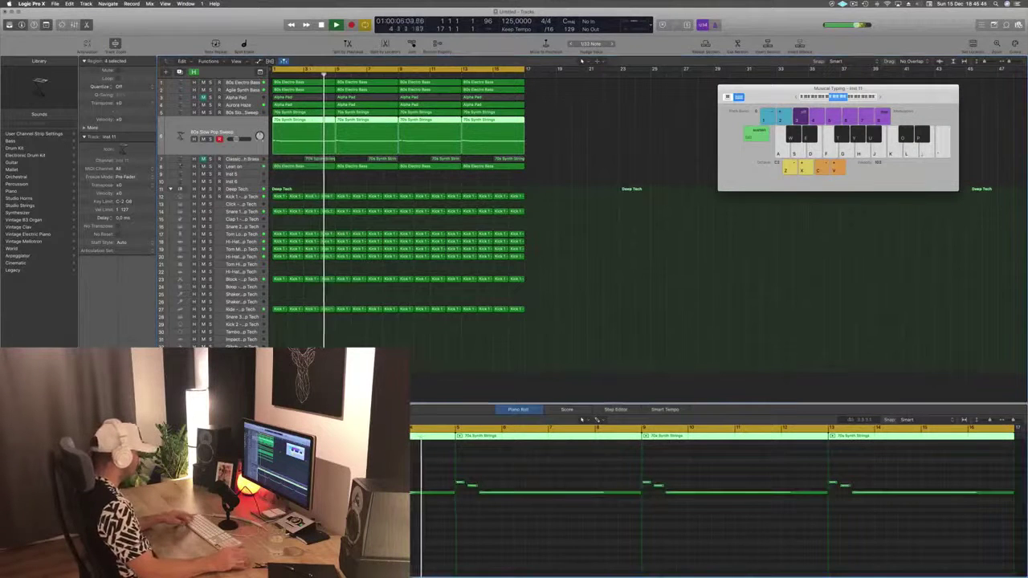
Step: Transpose the copied sweep regions up an octave and play the arrangement from the start
key("alt+shift+Up")
key("space")
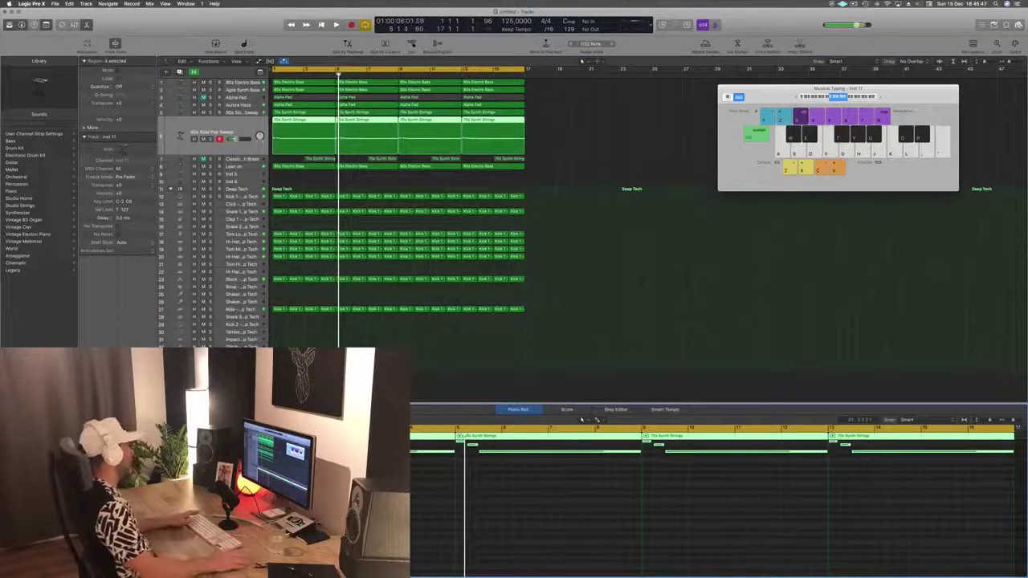
key("Return")
key("space")
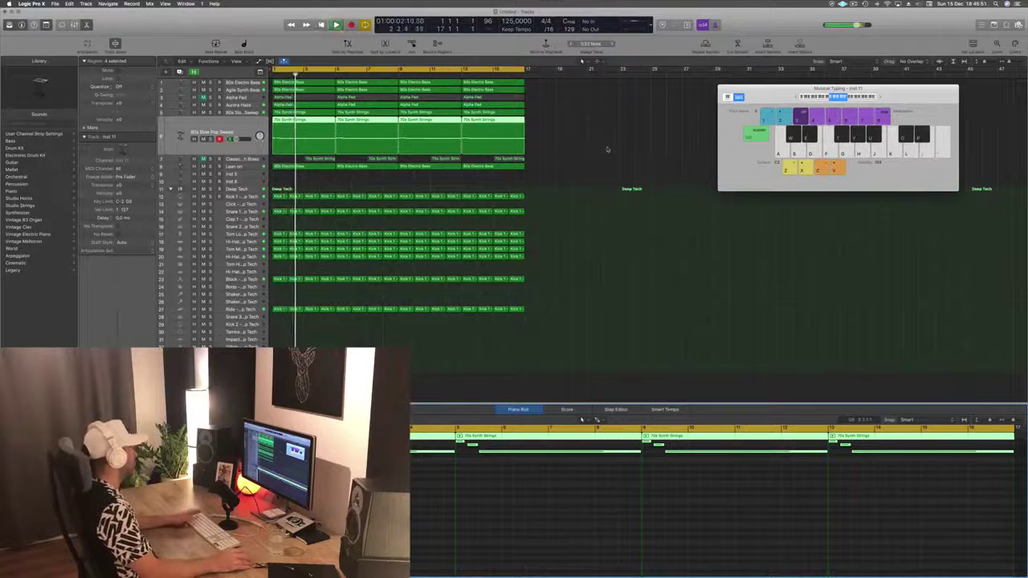
Step: Listen to the layered sweep tracks from the start, return to the original sweep track and deselect all regions
key("Return")
key("Return")
key("Tab")
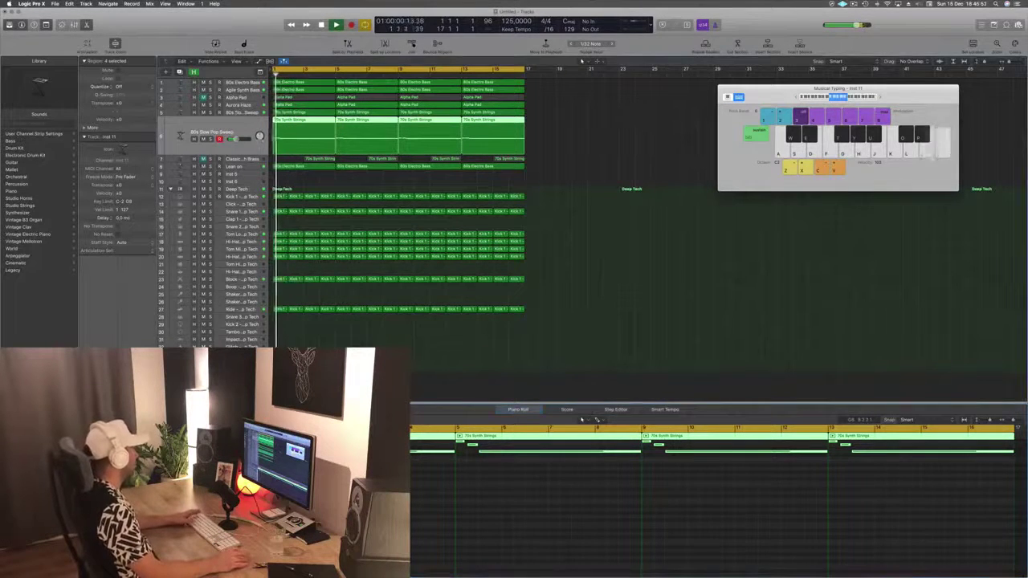
key("Up")
key("Return")
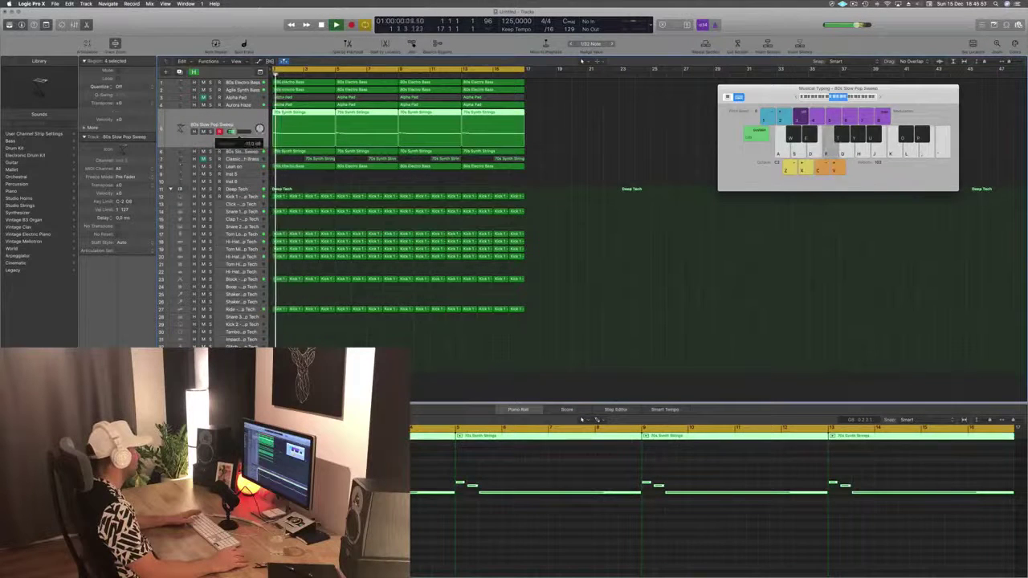
key("Return")
key("super+shift+a")
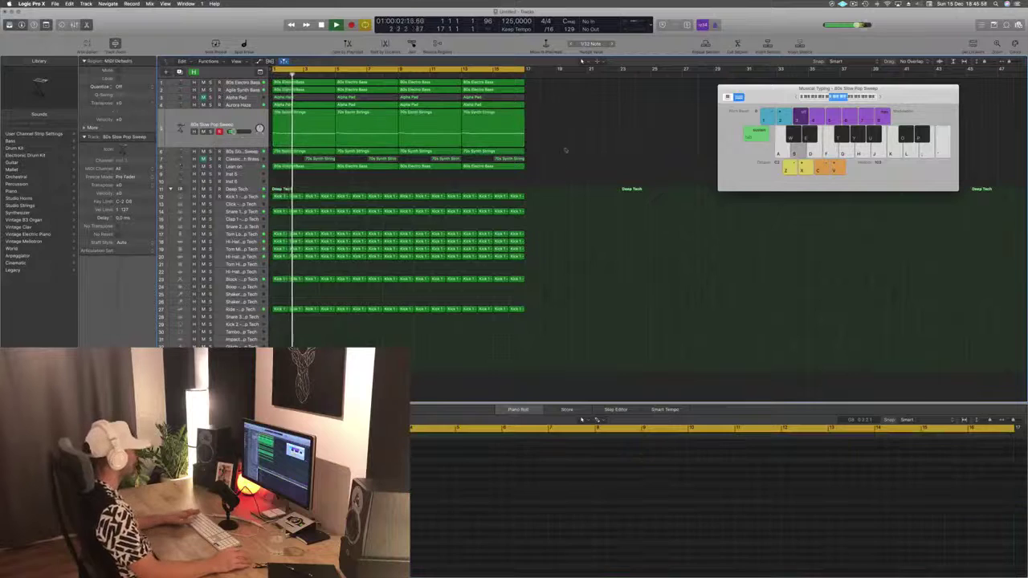
Step: Save the project as Episode 42 Guys in the Electronic Music Jam Sessions folder
key("super+s")
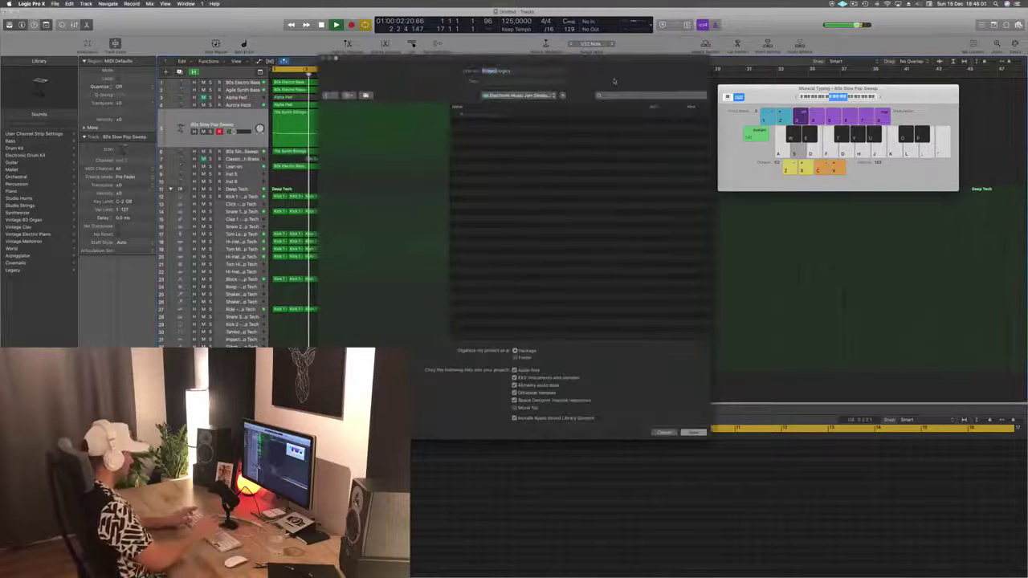
type("Episode 8")
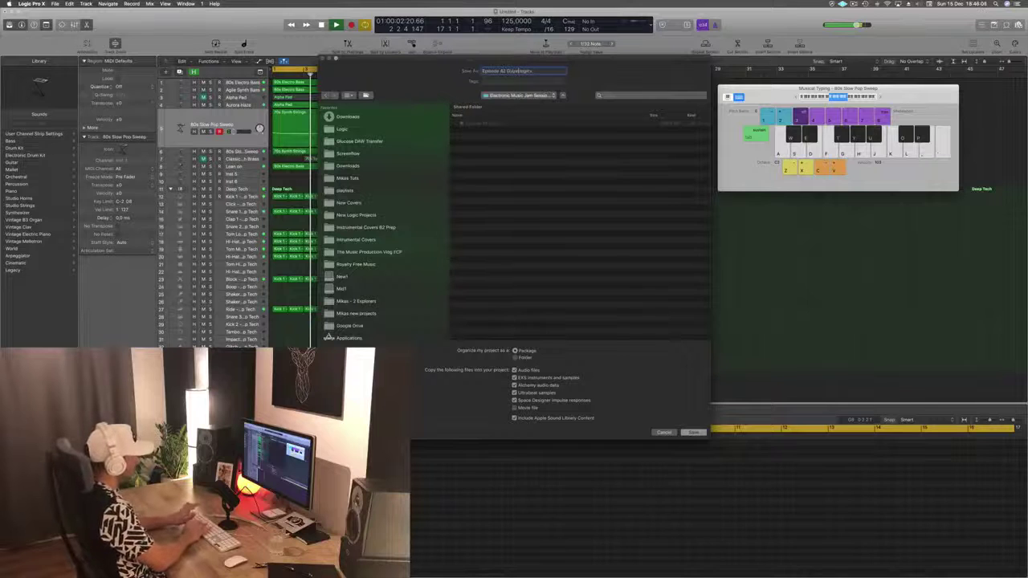
key("Return")
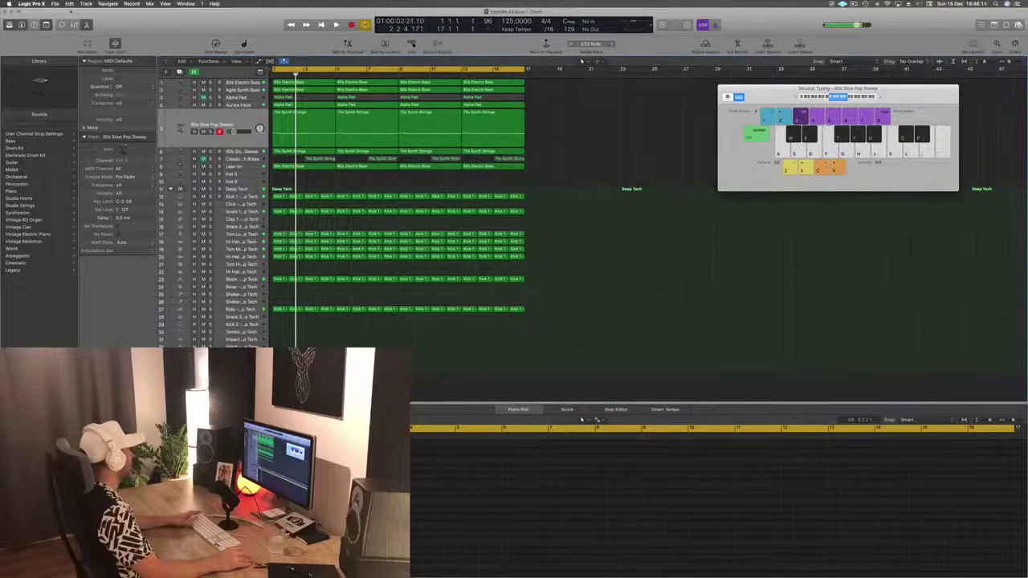
Step: Save a copy of the project under the same name in the Logic favorites folder
left_click(54, 3)
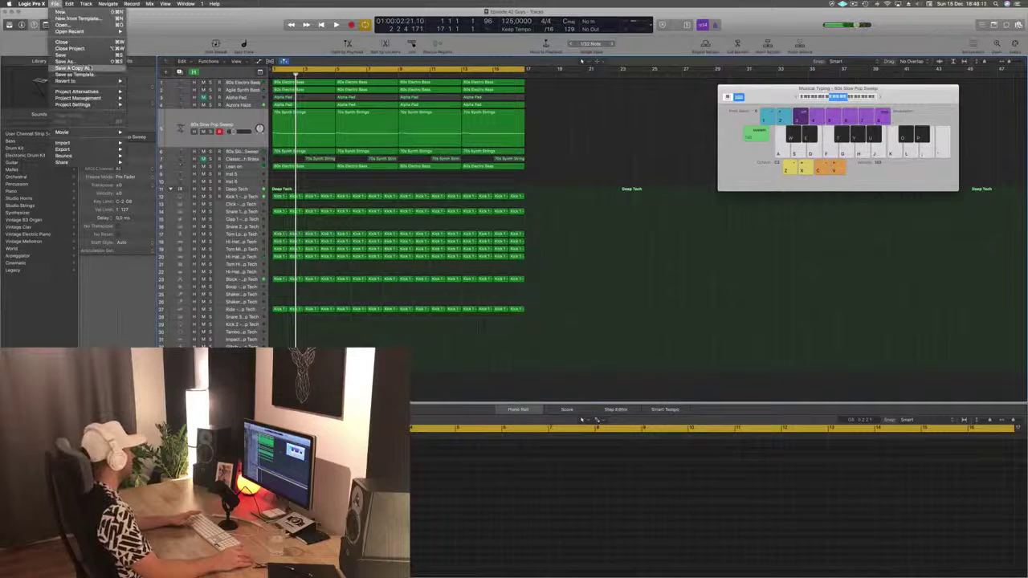
left_click(71, 67)
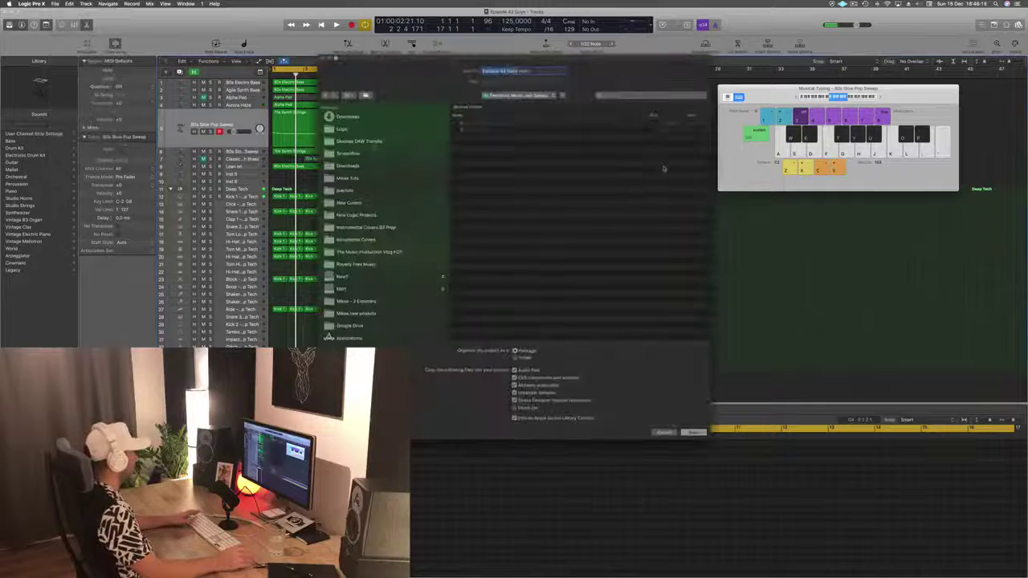
left_click(356, 215)
left_click(341, 130)
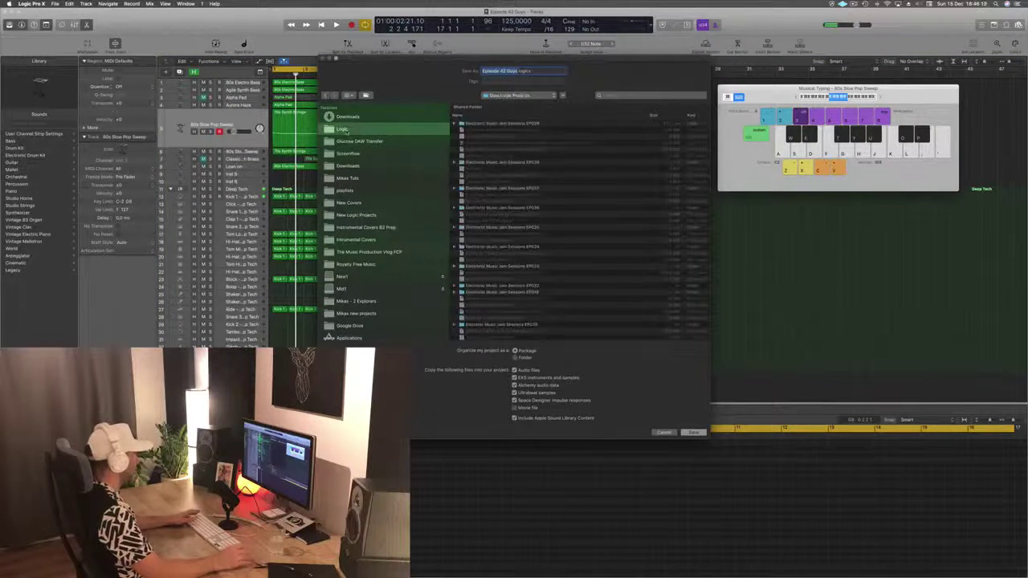
left_click(692, 432)
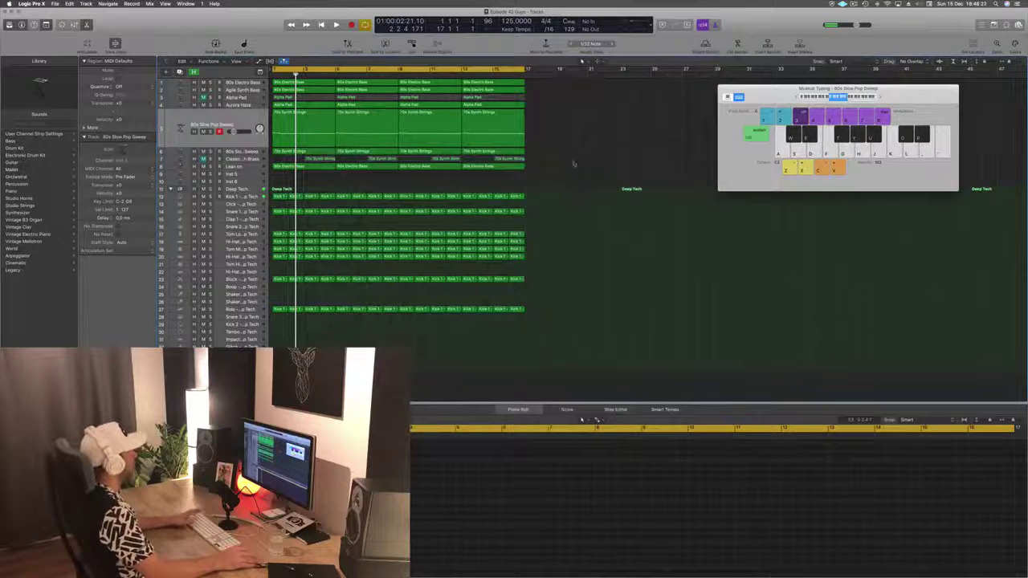
Step: Play the saved arrangement from the start to hear the complete loop
key("Return")
key("space")
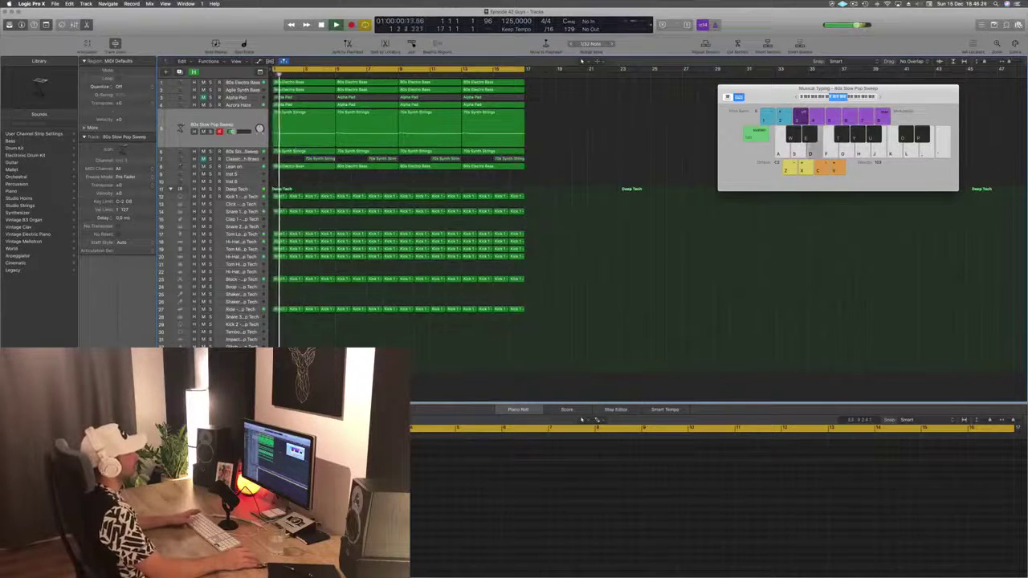
key("s")
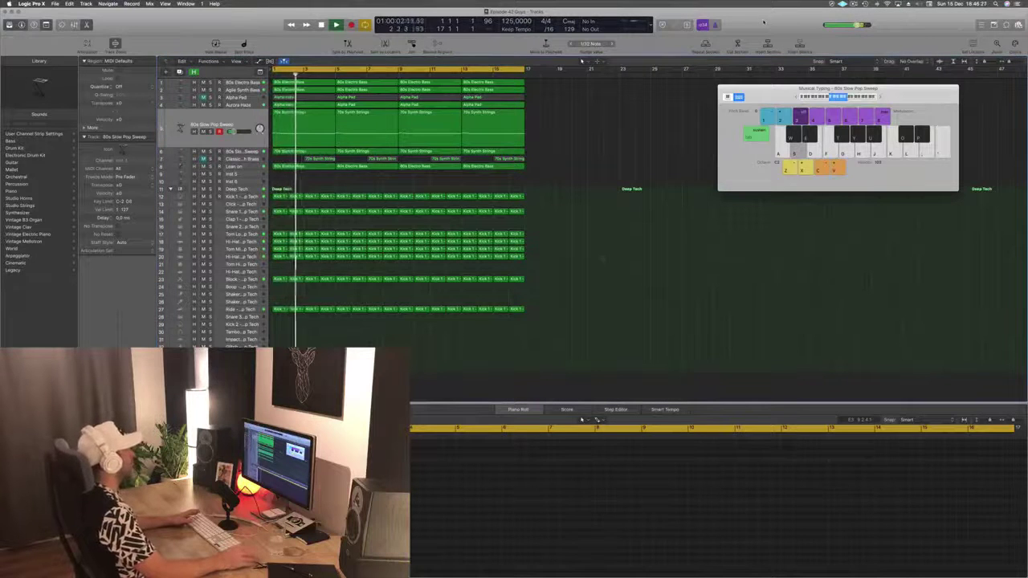